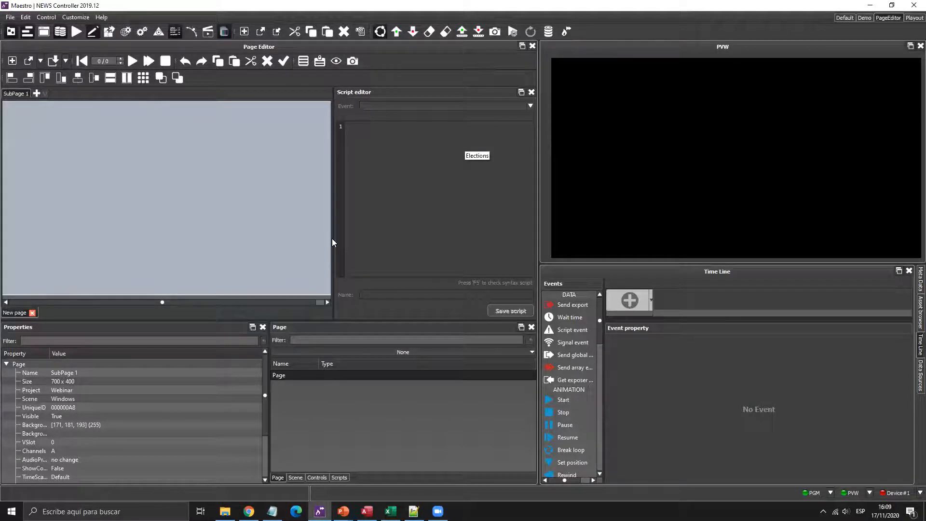
- Show the scene's exports list with the Name column widened to reveal full names
left_click(295, 477)
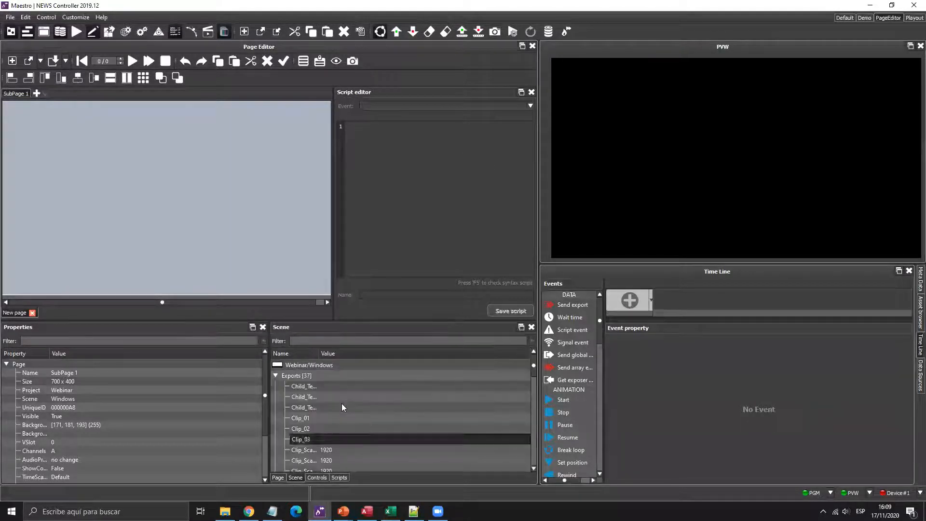
left_click_drag(318, 353, 384, 356)
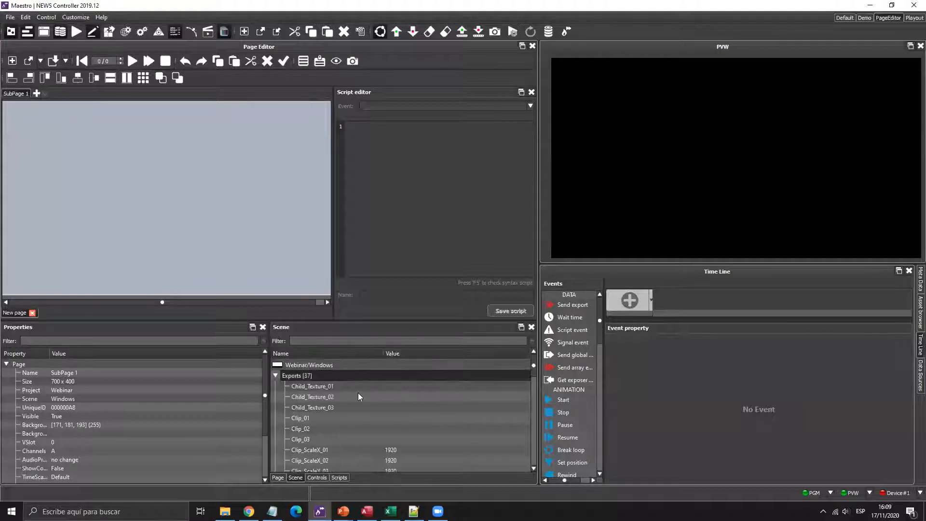
scroll(358, 393, "down", 5)
scroll(357, 392, "up", 5)
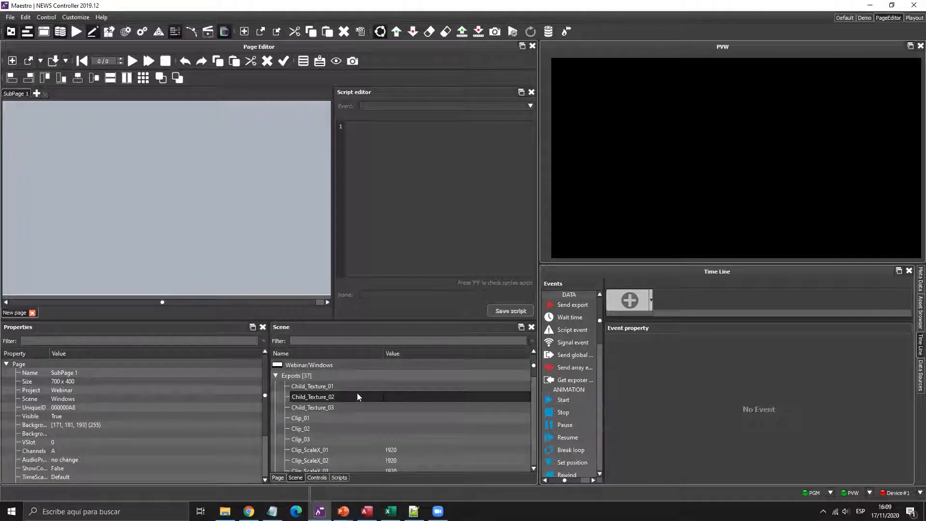
- Drop the Clip_01 and Clip_02 exports together onto SubPage 1
left_click(328, 418)
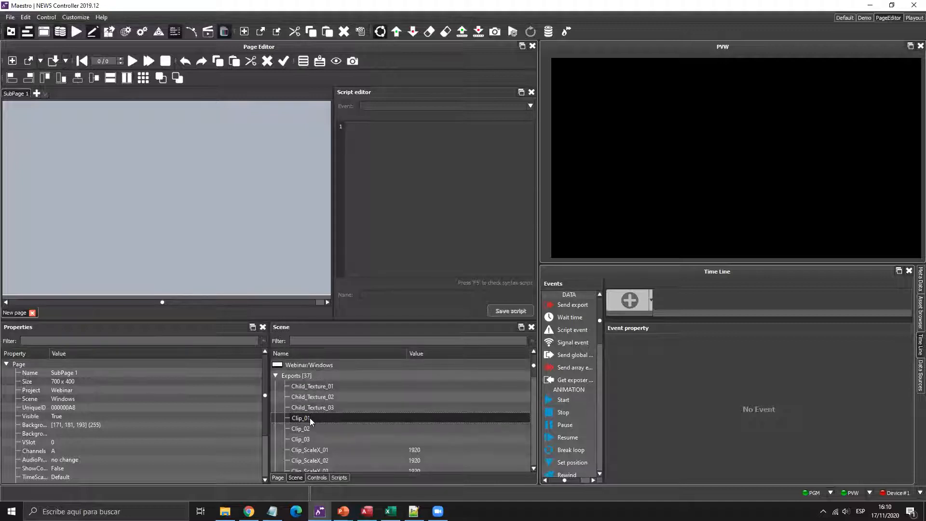
left_click(311, 429, "shift")
left_click_drag(327, 421, 87, 152)
mouse_move(145, 155)
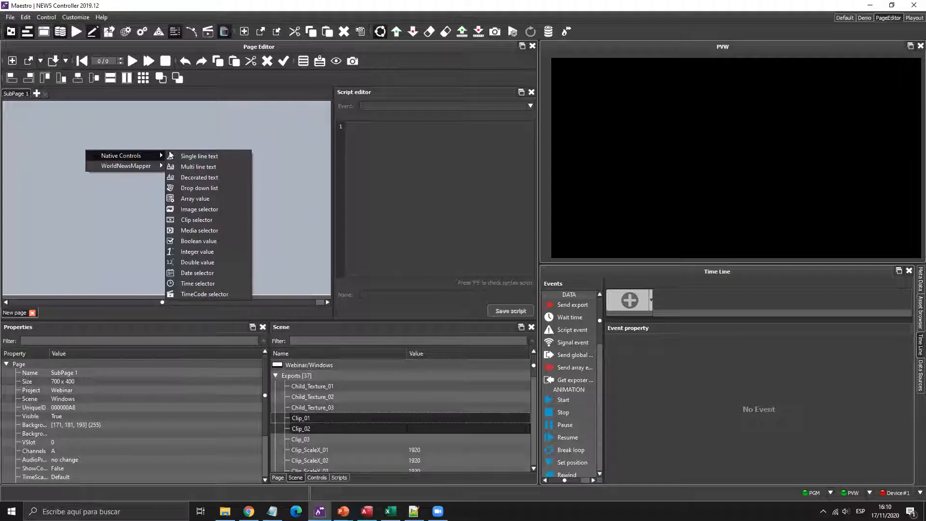
- Make Clip_01 and Clip_02 clip selectors, spread them apart and narrow both
left_click(203, 222)
left_click_drag(127, 180, 83, 194)
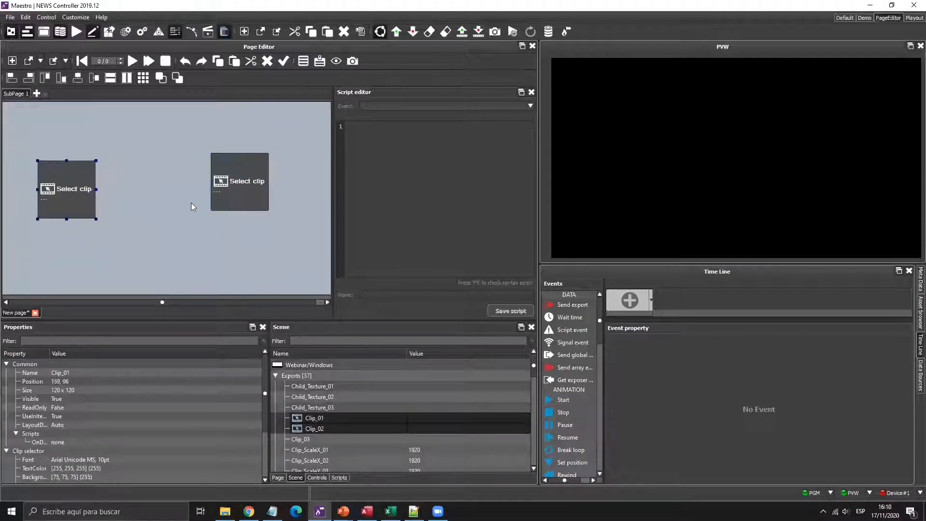
left_click_drag(258, 196, 283, 203)
left_click(35, 183)
left_click_drag(84, 191, 68, 190)
left_click(225, 196)
left_click(278, 191)
left_click_drag(292, 189, 274, 189)
- Drop the Image_01 and Image_02 exports together onto the page
scroll(357, 403, "down", 3)
scroll(358, 403, "down", 8)
scroll(358, 407, "up", 8)
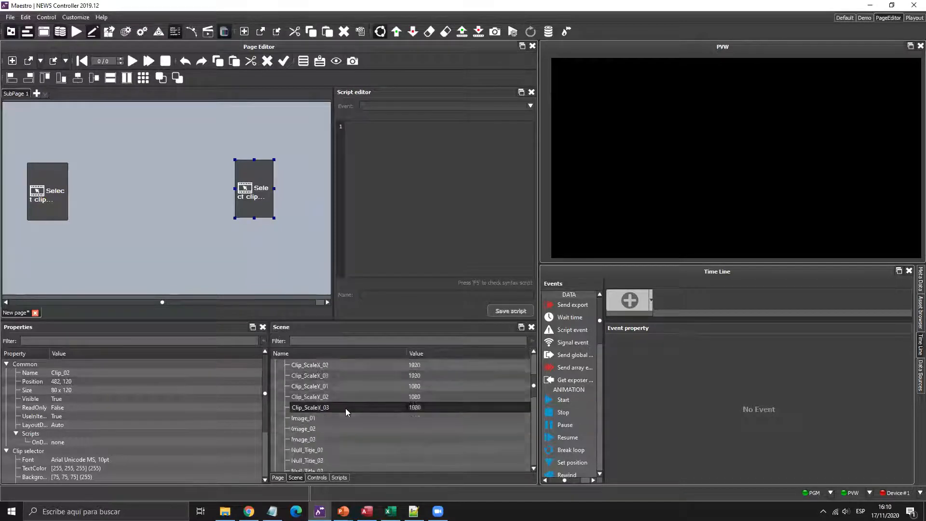
left_click(323, 420)
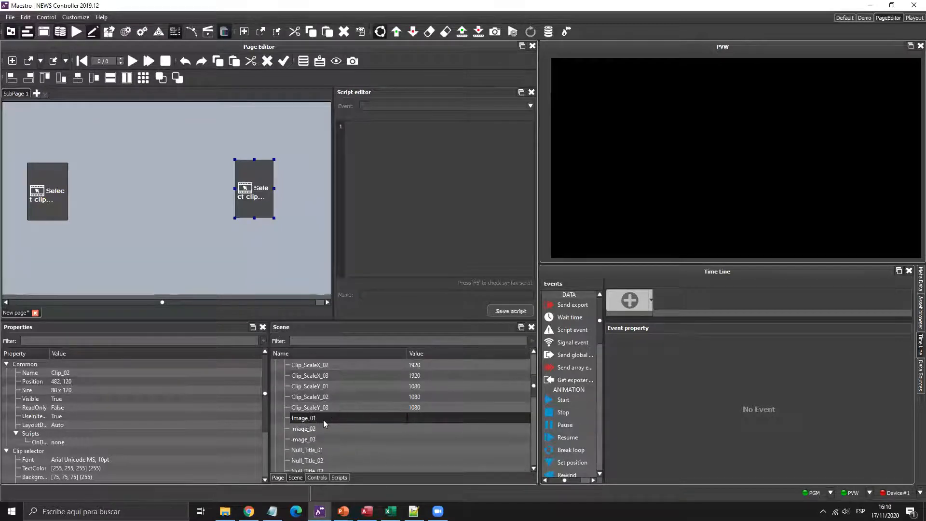
left_click(315, 428)
left_click(318, 420, "ctrl")
left_click_drag(316, 430, 106, 154)
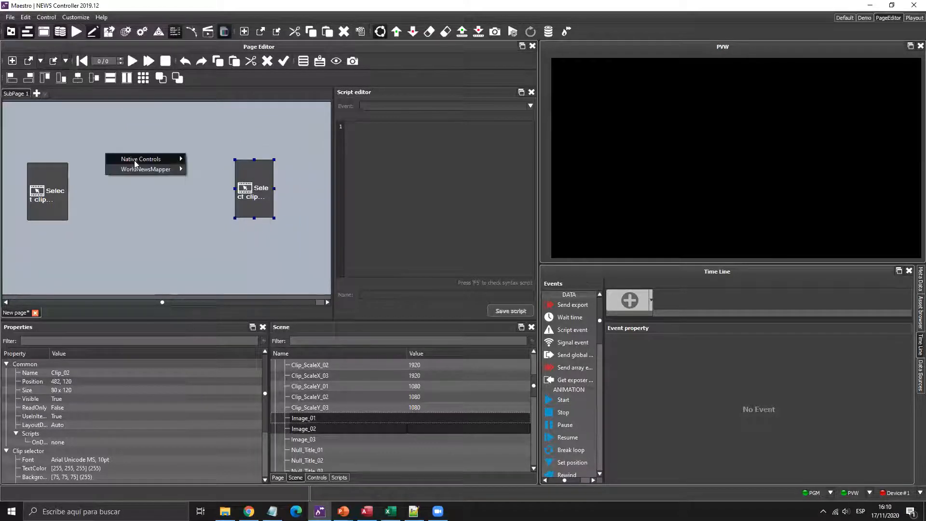
- Make Image_01 and Image_02 image selectors placed beside Clip_01 and Clip_02, Image_02 narrowed
mouse_move(134, 160)
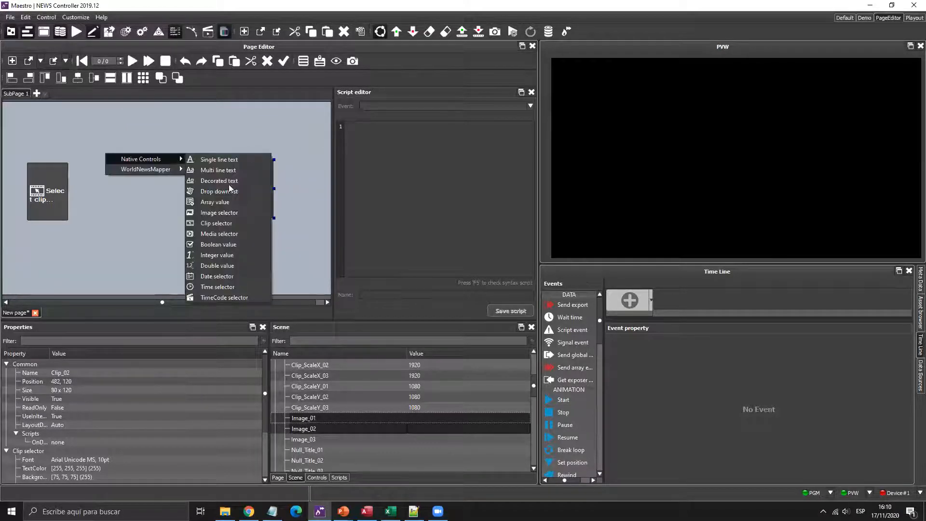
left_click(213, 216)
left_click_drag(193, 222, 281, 254)
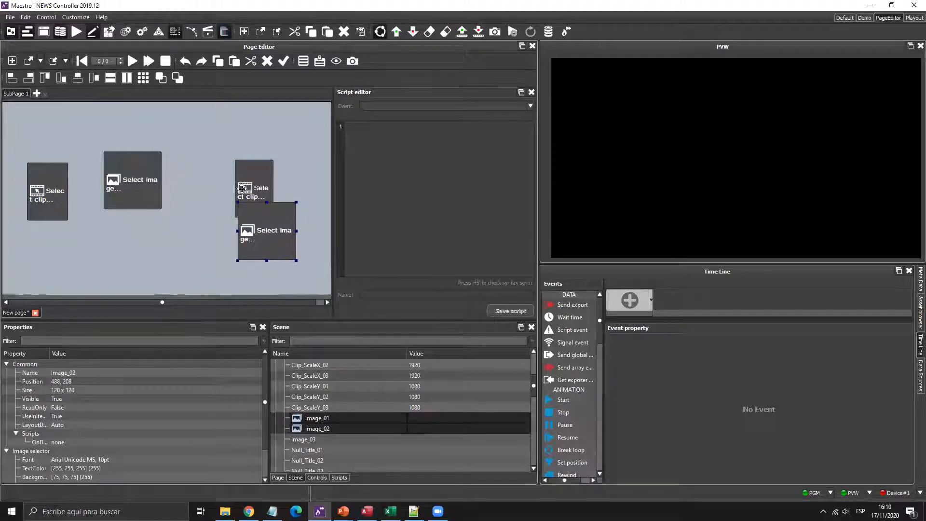
left_click_drag(242, 188, 227, 189)
left_click_drag(272, 234, 293, 191)
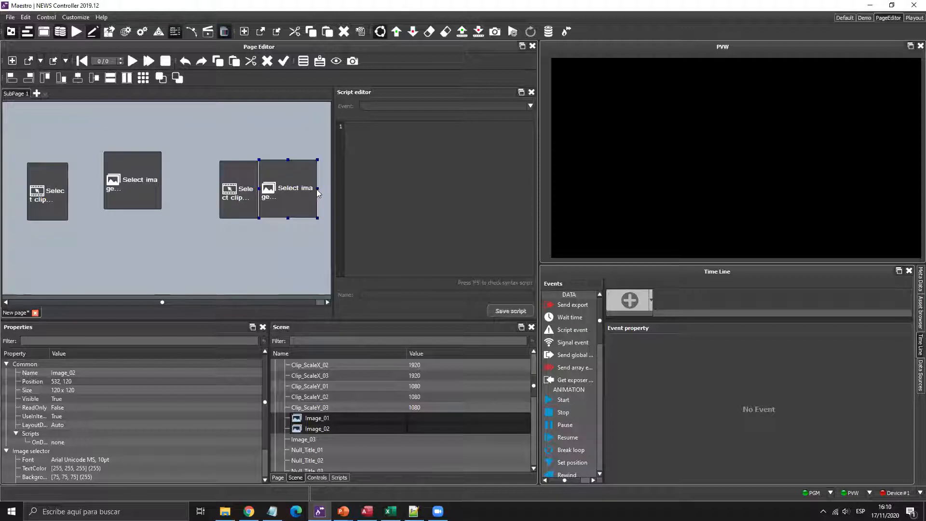
left_click_drag(317, 193, 296, 193)
left_click_drag(141, 171, 110, 194)
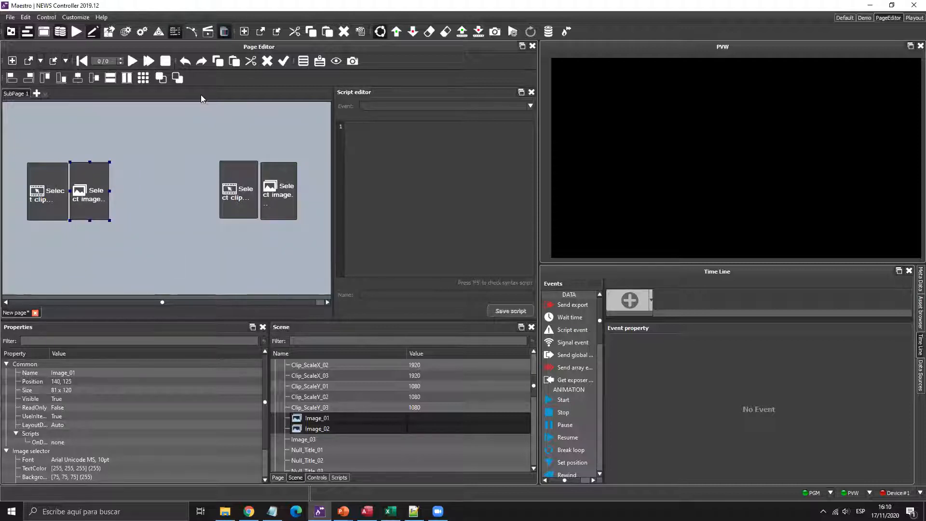
- Show name labels on all controls and drop VideoInput_01 and VideoInput_02 onto the page
left_click(318, 62)
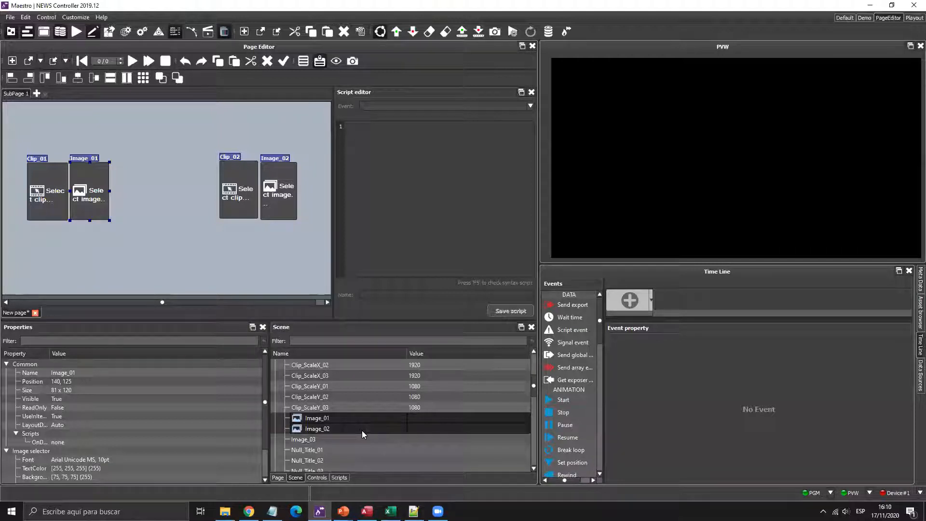
scroll(362, 430, "down", 5)
scroll(362, 430, "down", 2)
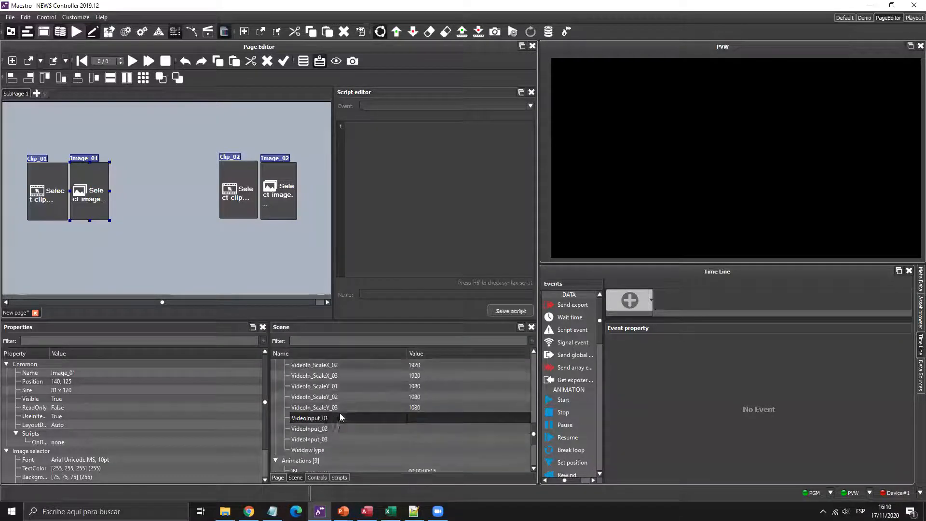
left_click(326, 431)
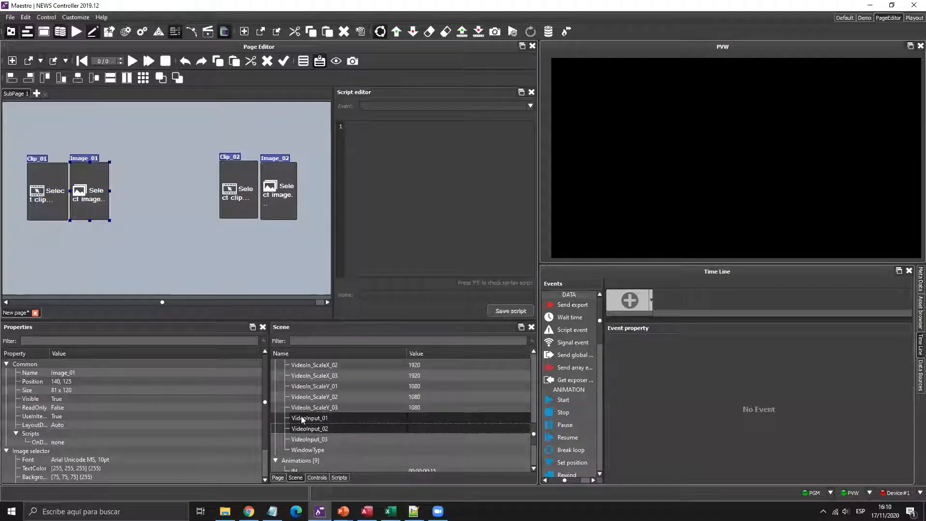
left_click_drag(326, 423, 139, 129)
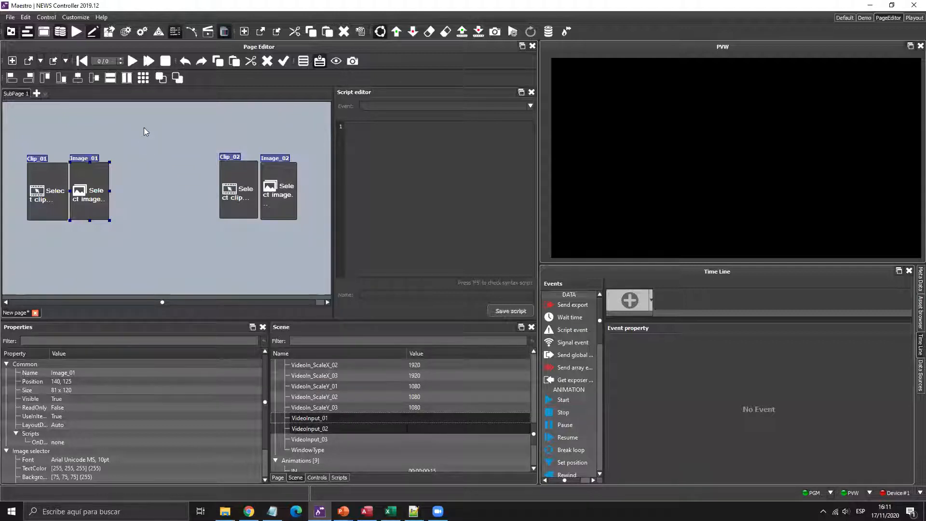
- Turn VideoInput_01 and VideoInput_02 into integer spin boxes and select both together
mouse_move(150, 135)
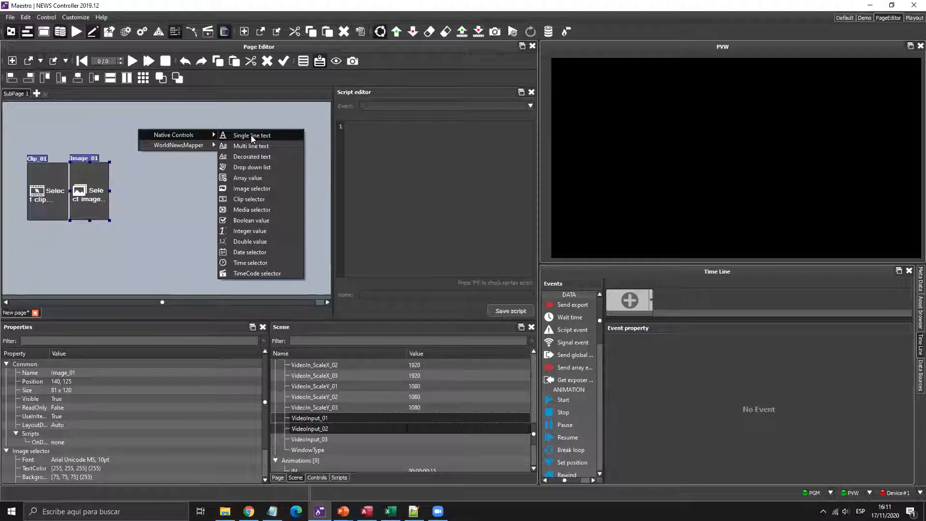
left_click(224, 231)
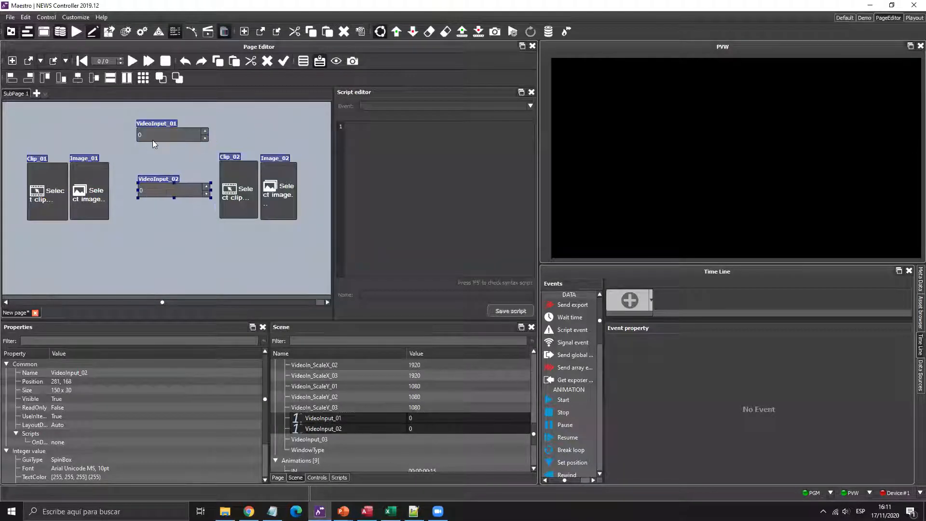
left_click(171, 185, "ctrl")
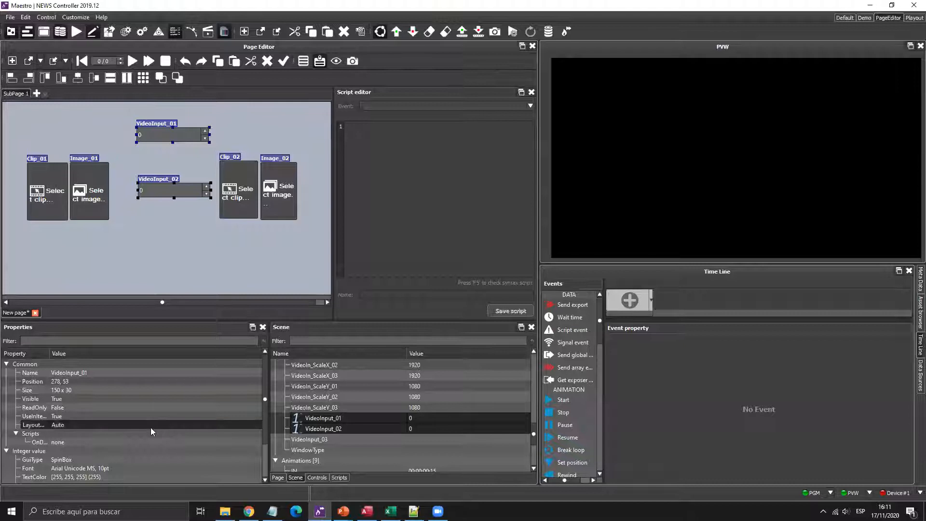
scroll(150, 427, "down", 1)
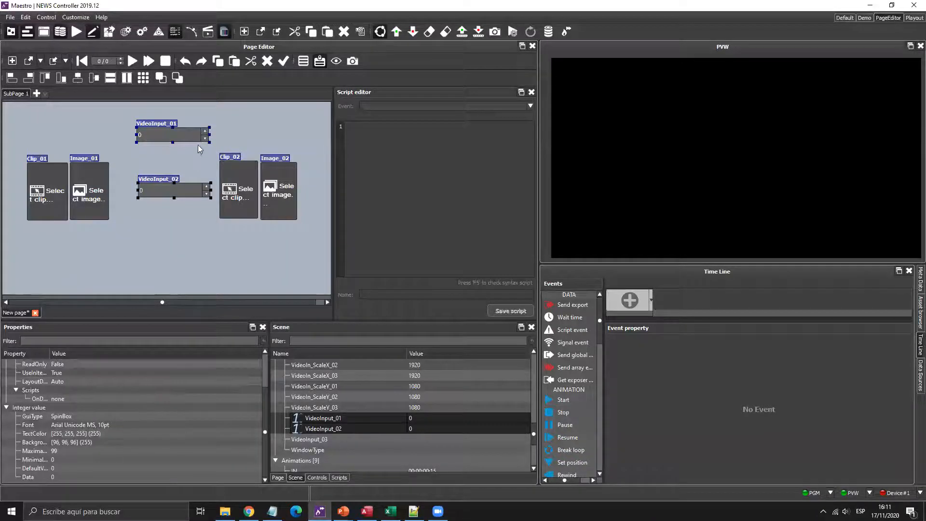
left_click(182, 162)
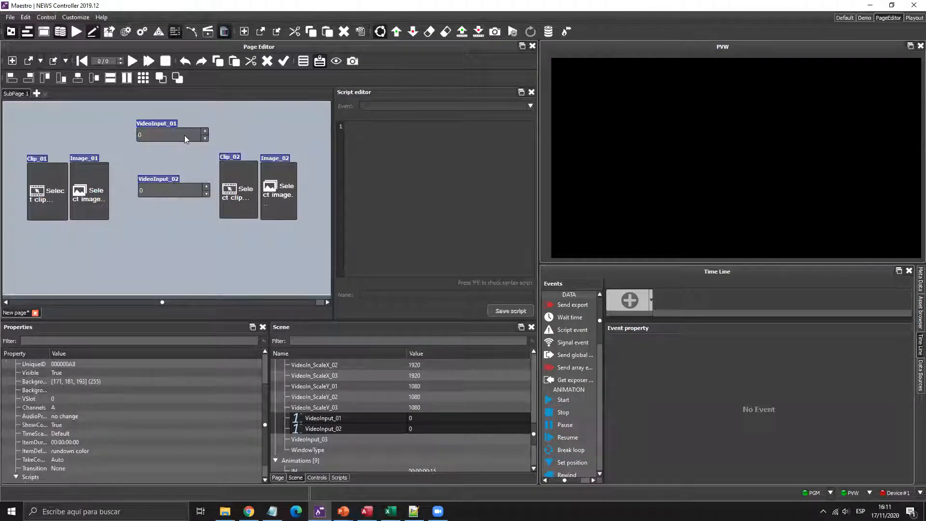
left_click(184, 135)
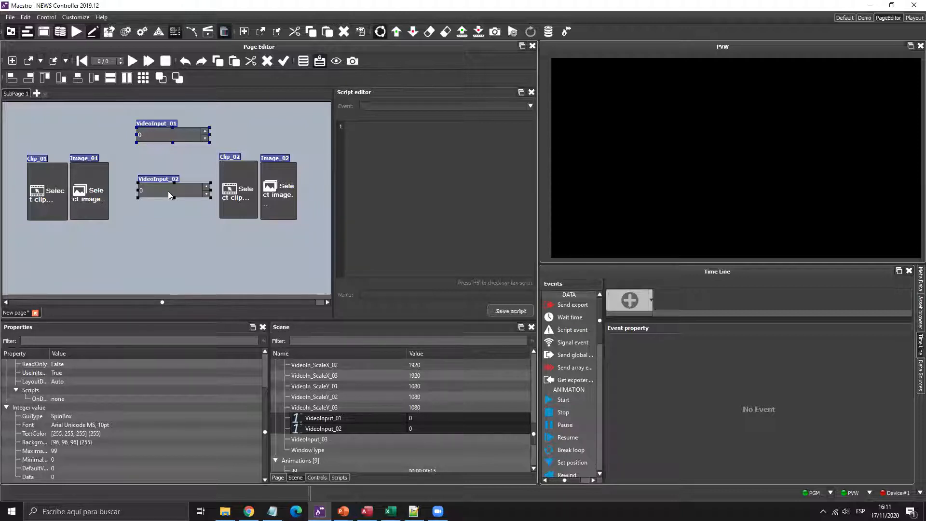
left_click(179, 197, "ctrl")
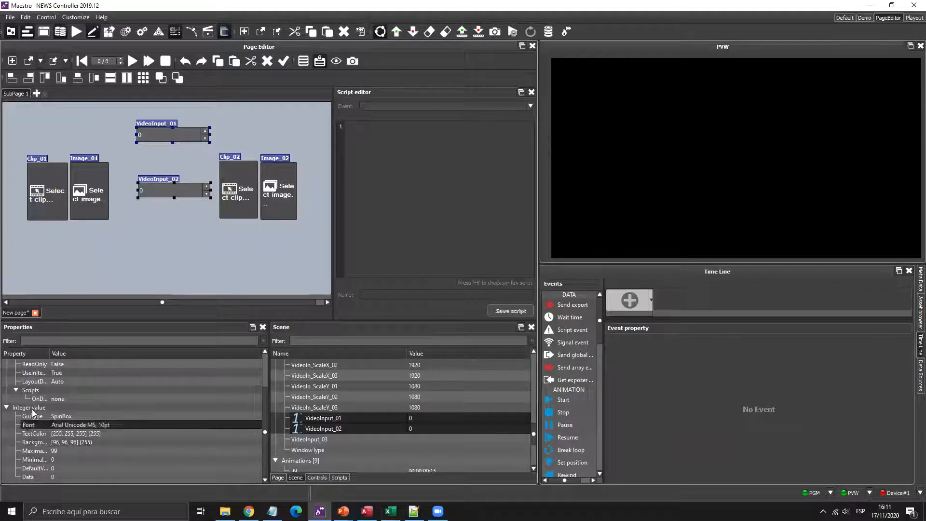
- Give both spin boxes a minimum of 1 and a maximum of 8
left_click(68, 461)
type("1")
left_click(66, 450)
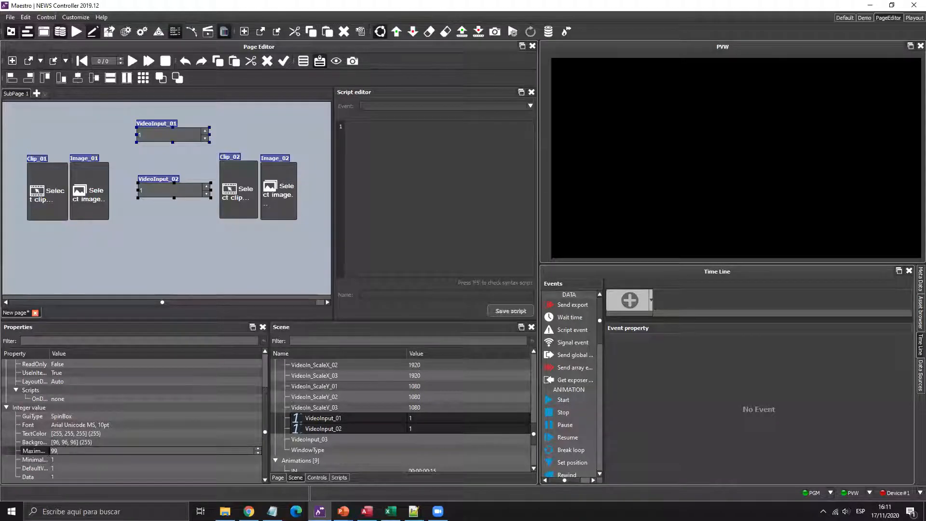
type("8")
key("Return")
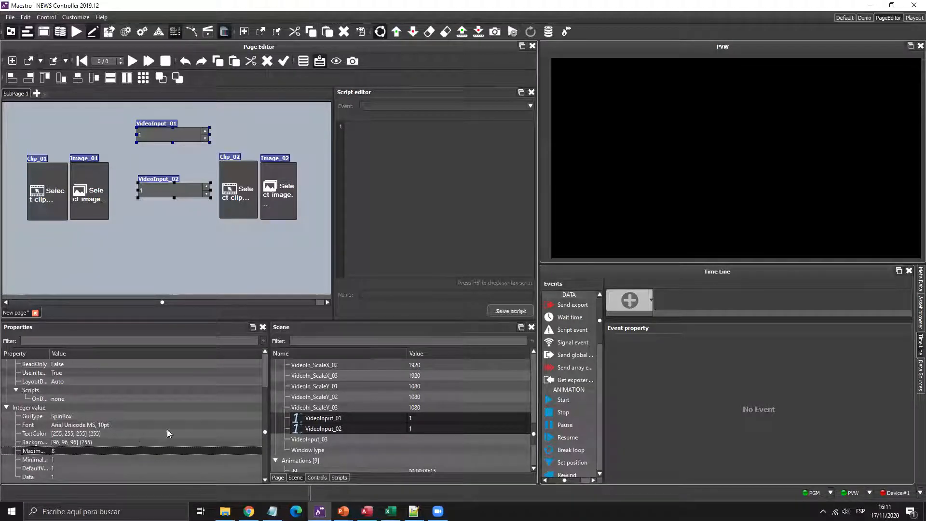
- Set the spin boxes' font size to 36
left_click(253, 425)
left_click(257, 425)
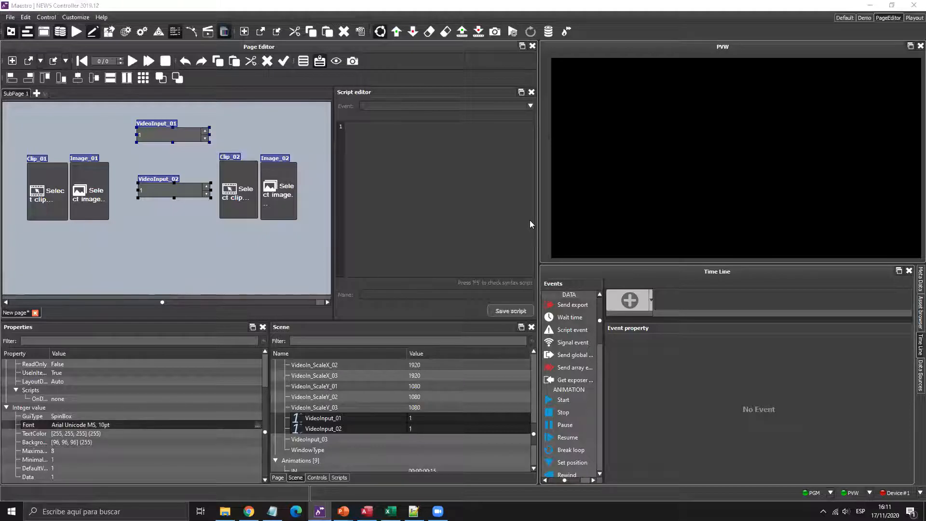
left_click(554, 240)
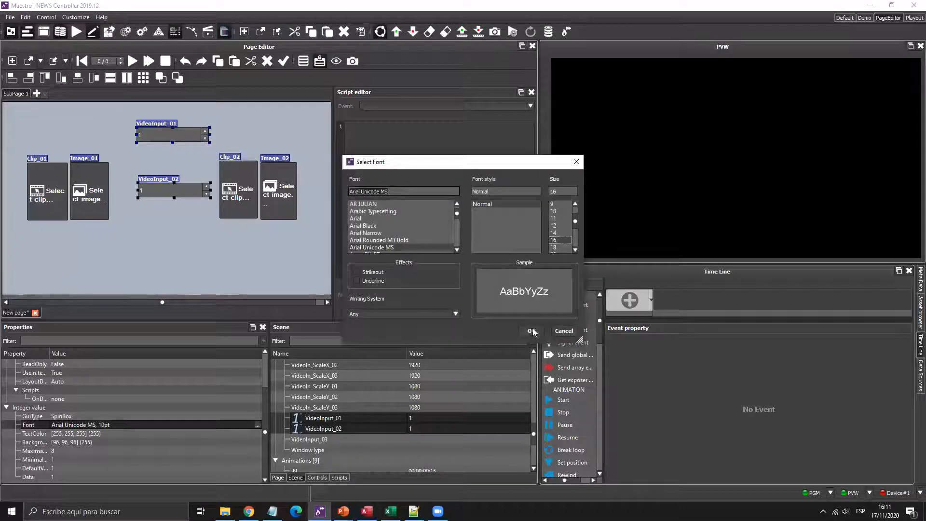
left_click(530, 331)
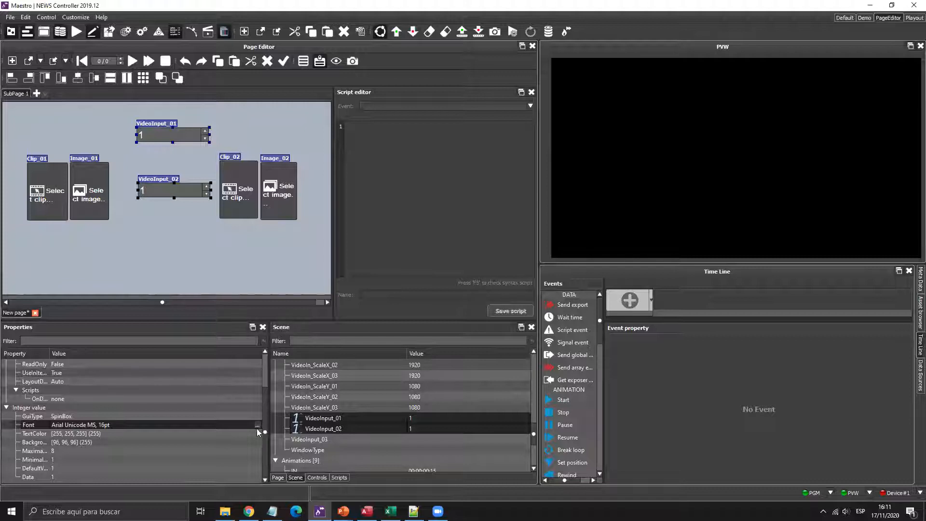
left_click(256, 430)
left_click(259, 425)
left_click(258, 425)
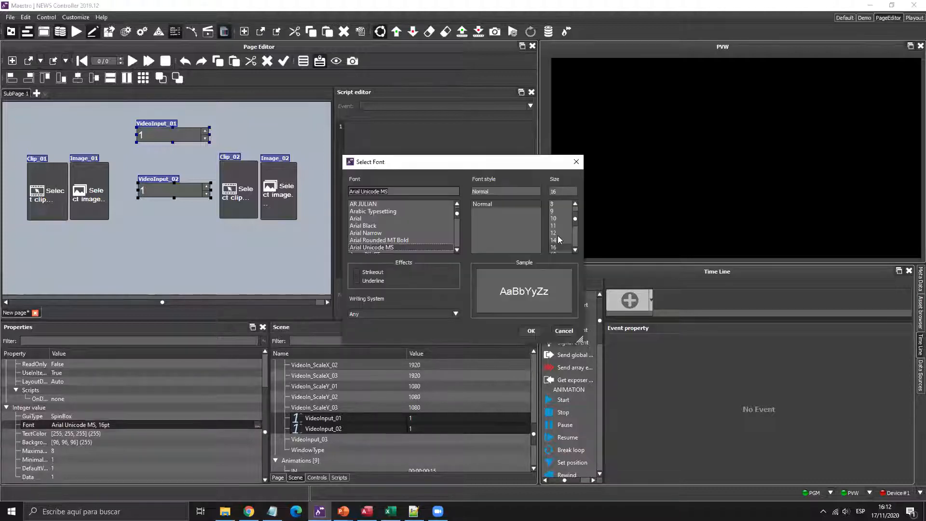
left_click(553, 232)
left_click(531, 330)
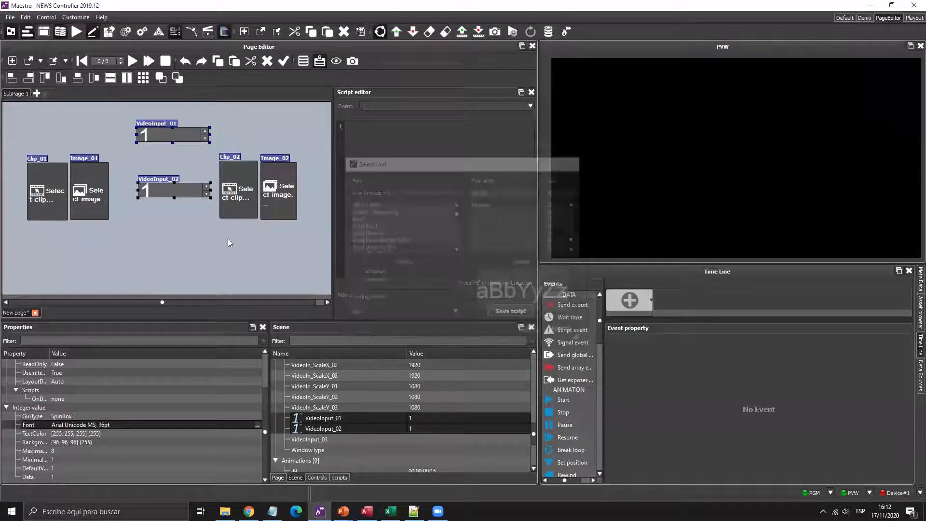
- Reposition and narrow VideoInput_01 and VideoInput_02, placing VideoInput_02 next to Image_02
left_click_drag(151, 195, 162, 215)
left_click(155, 178)
left_click_drag(179, 153, 137, 221)
mouse_move(184, 192)
left_mouse_down()
mouse_move(154, 191)
mouse_move(192, 248)
mouse_move(195, 202)
left_mouse_up()
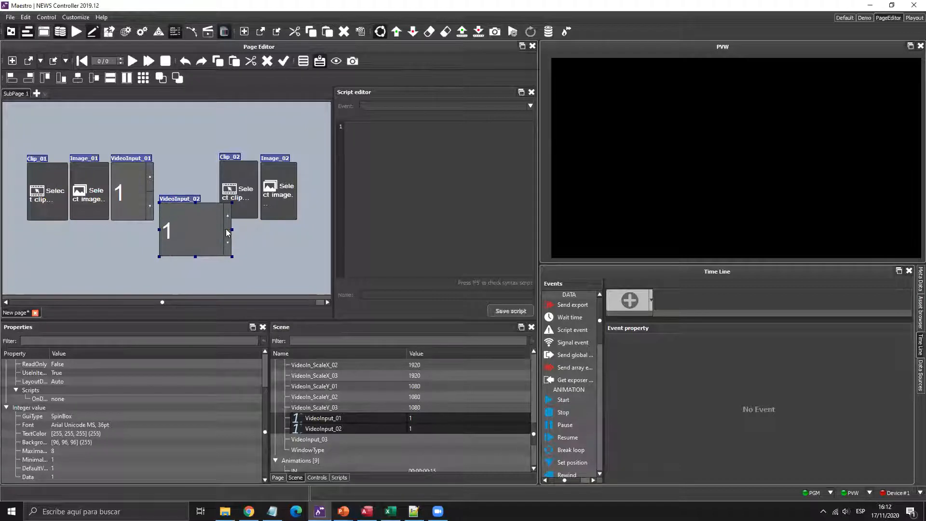
left_click_drag(233, 228, 303, 200)
mouse_move(242, 196)
left_mouse_down()
mouse_move(217, 198)
mouse_move(248, 198)
left_mouse_up()
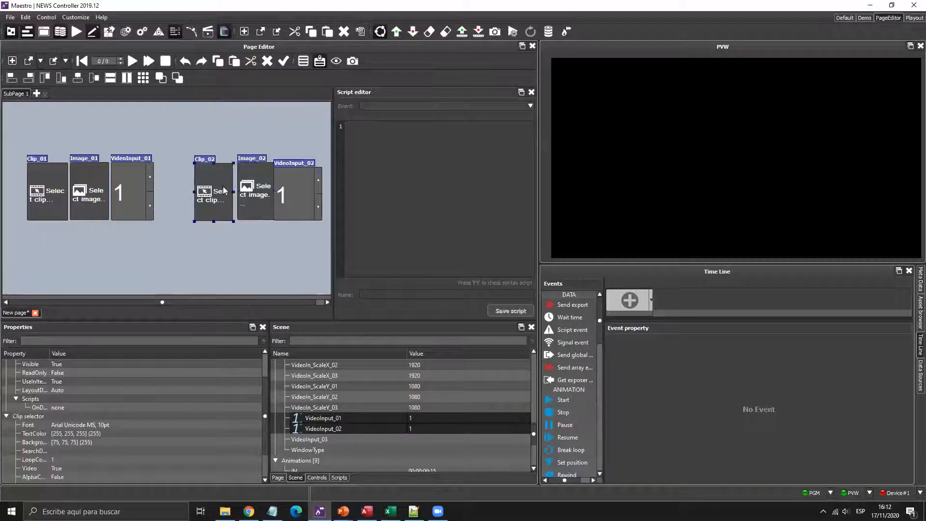
- Move Clip_02 and Image_02 left into a row alongside VideoInput_02
left_click_drag(219, 193, 203, 215)
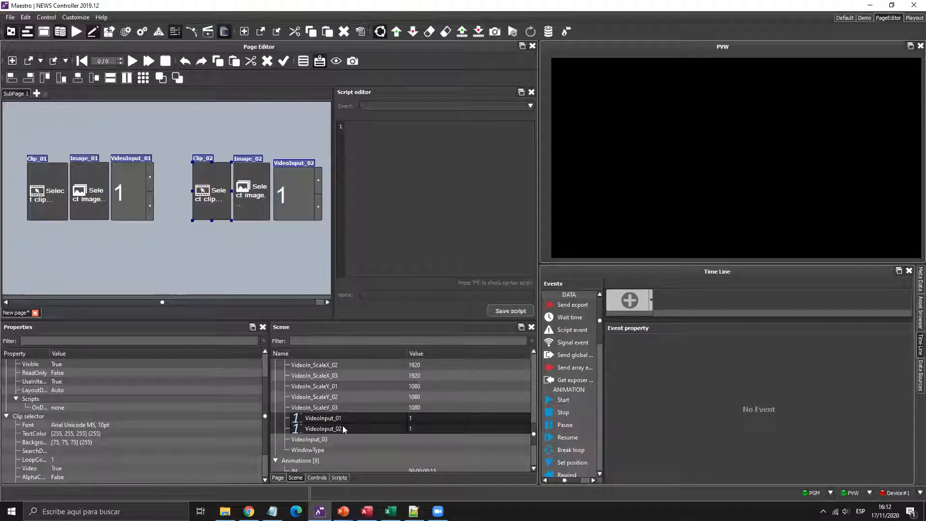
- Scroll the Scene panel back to the top
scroll(343, 427, "up", 10)
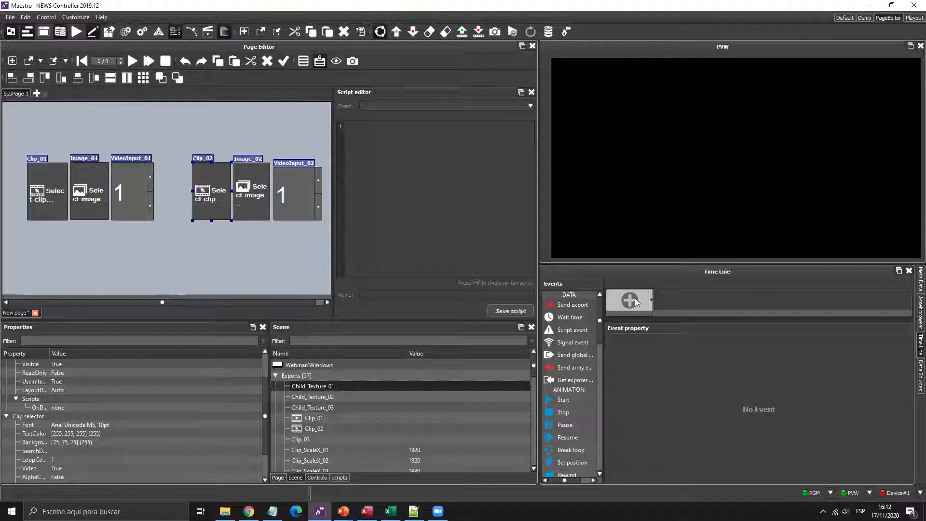
- Launch Maestro Designer from its desktop shortcut and return to NEWS Controller
key("super+d")
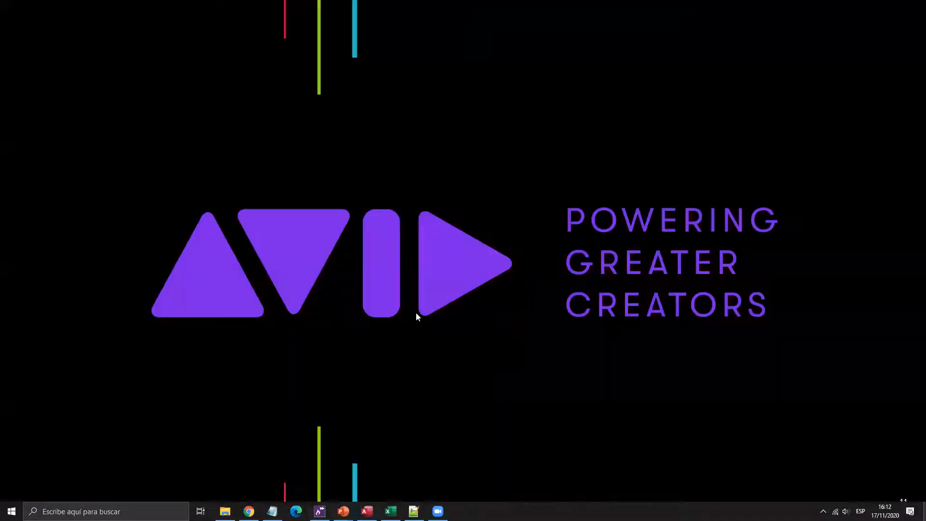
key("Left")
key("Up")
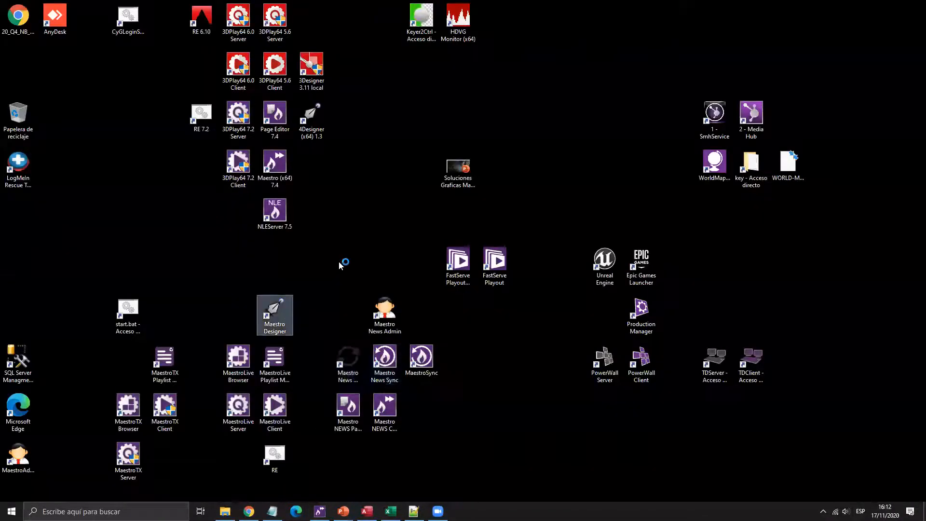
key("Return")
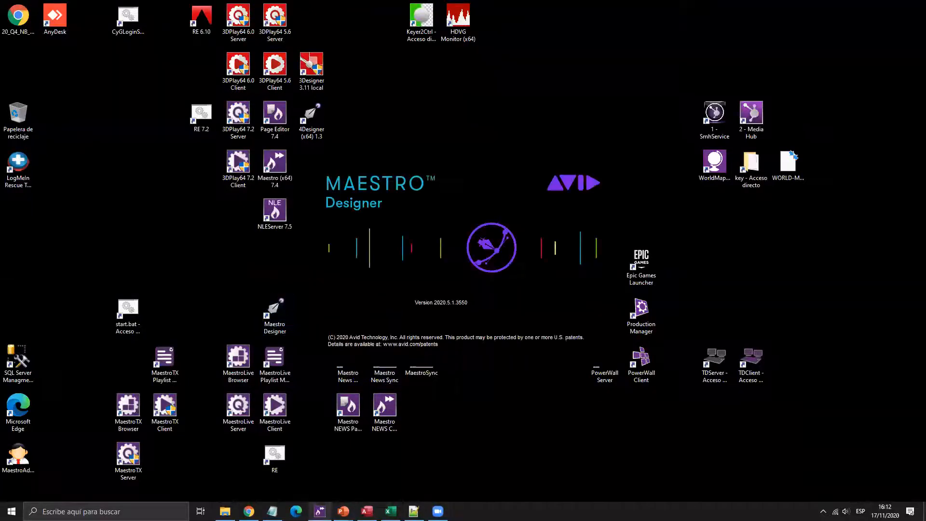
key("super+d")
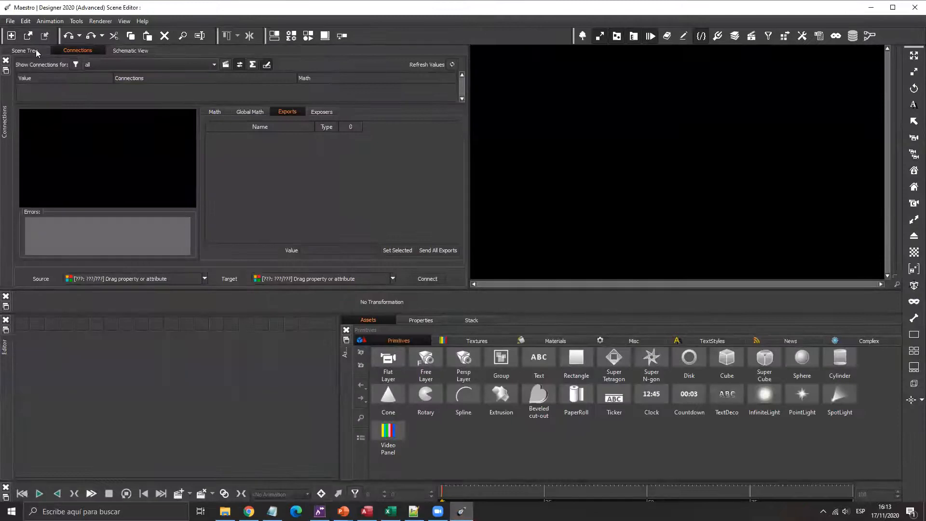
- Open the Windows scene and play its IN animation
left_click(10, 21)
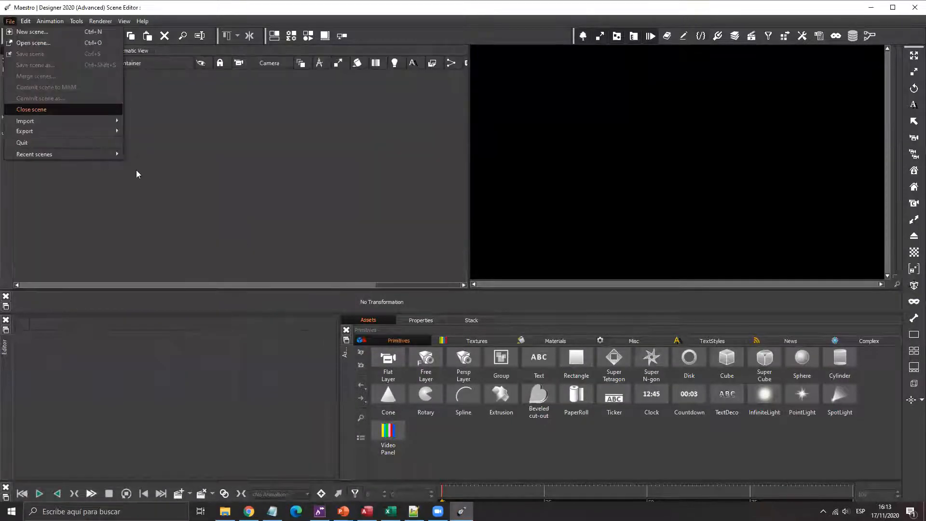
left_click(40, 44)
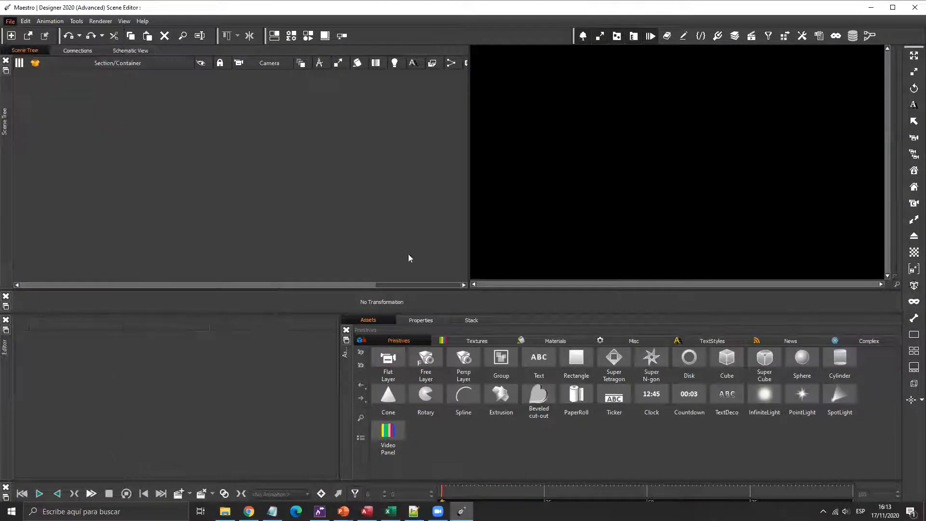
double_click(490, 280)
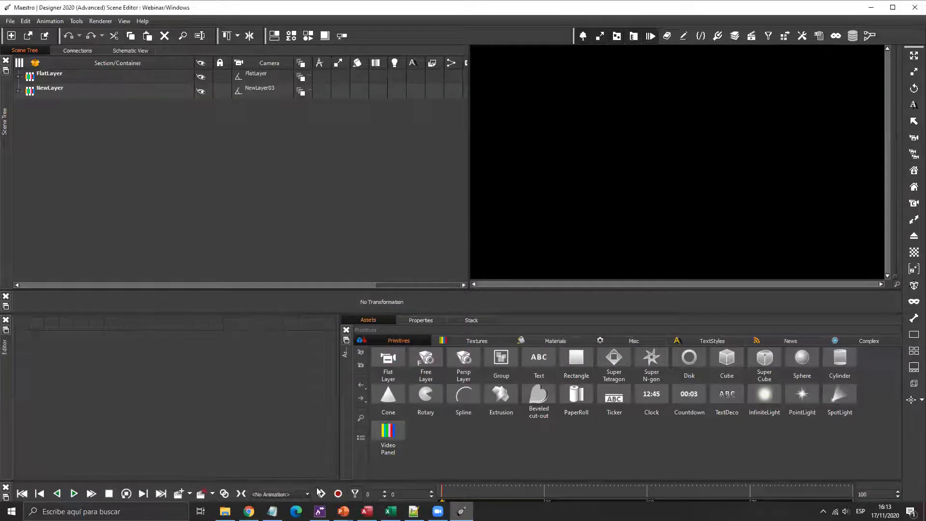
left_click(307, 494)
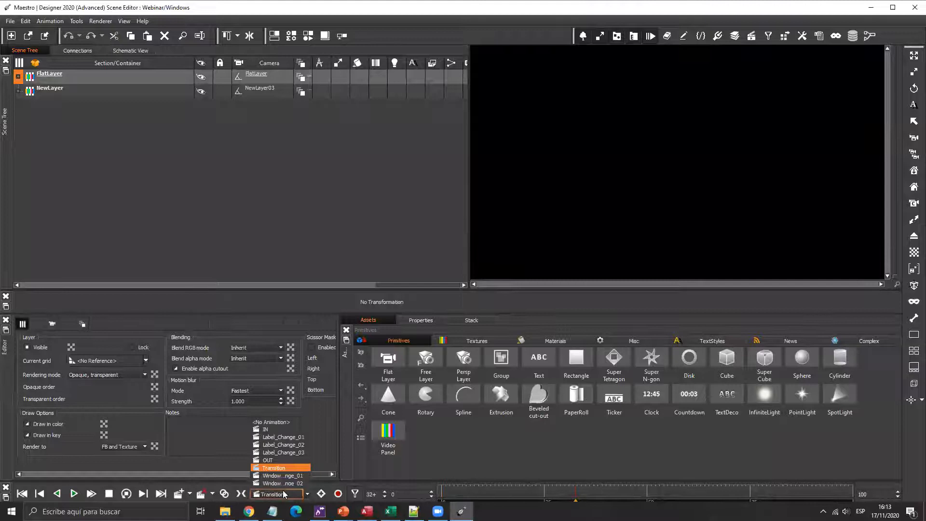
left_click(280, 423)
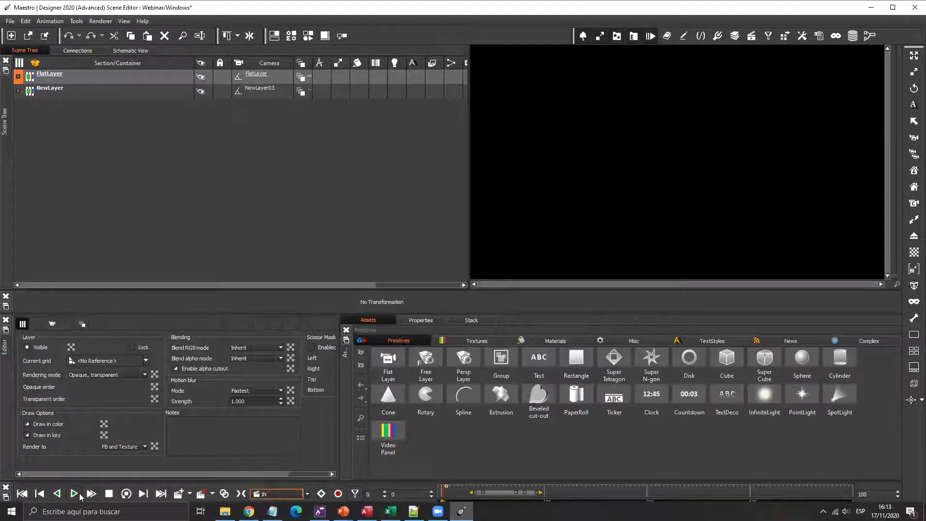
left_click(75, 494)
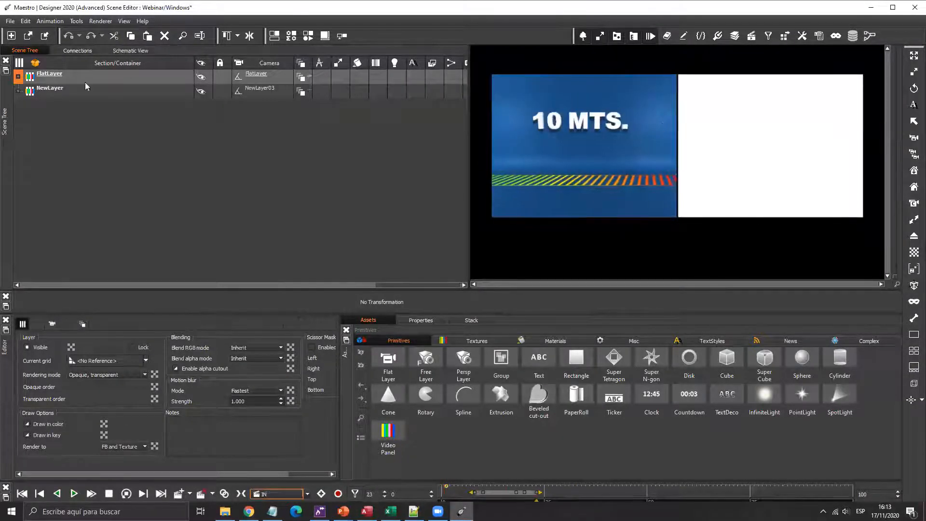
- Expand FlatLayer and select Window01 to view its child containers
left_click(18, 77)
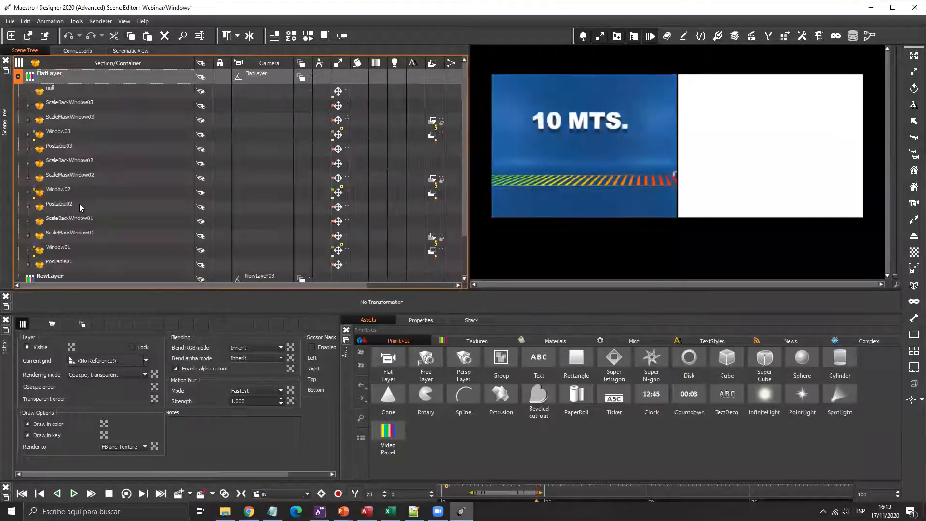
left_click(25, 250)
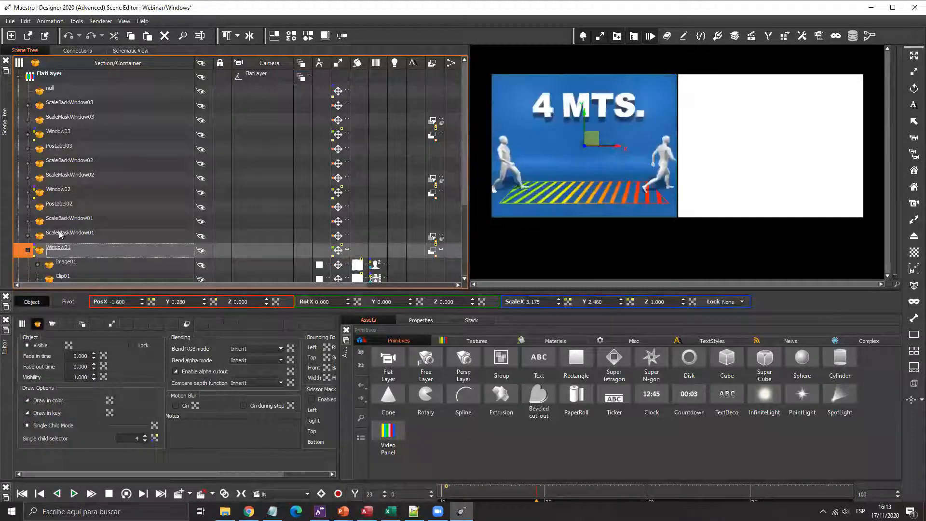
scroll(59, 235, "down", 1)
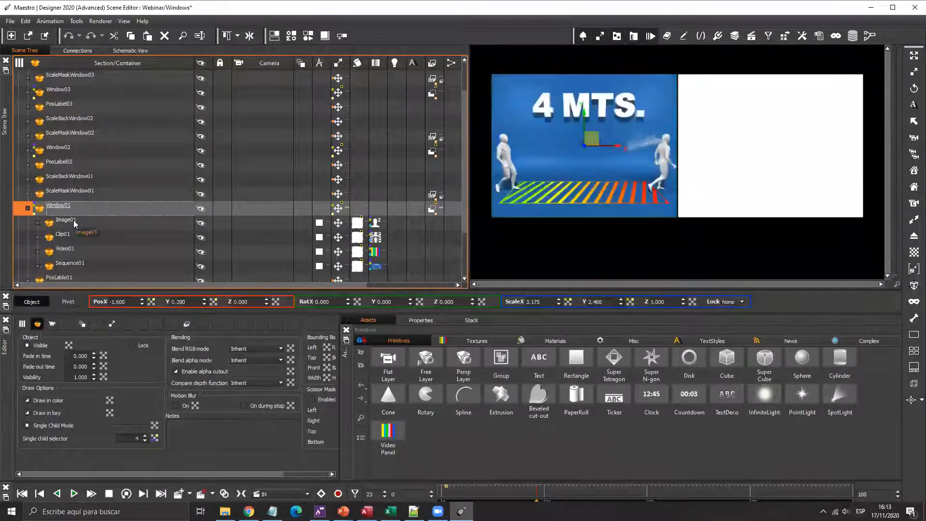
key("super+plus")
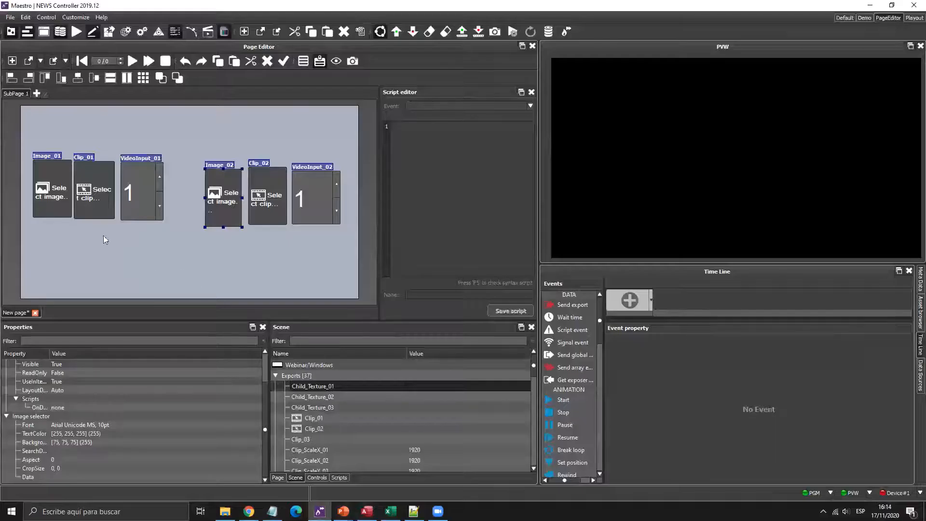
- Drop the Child_Texture_01 and Child_Texture_02 exports onto SubPage 1
left_click(43, 200)
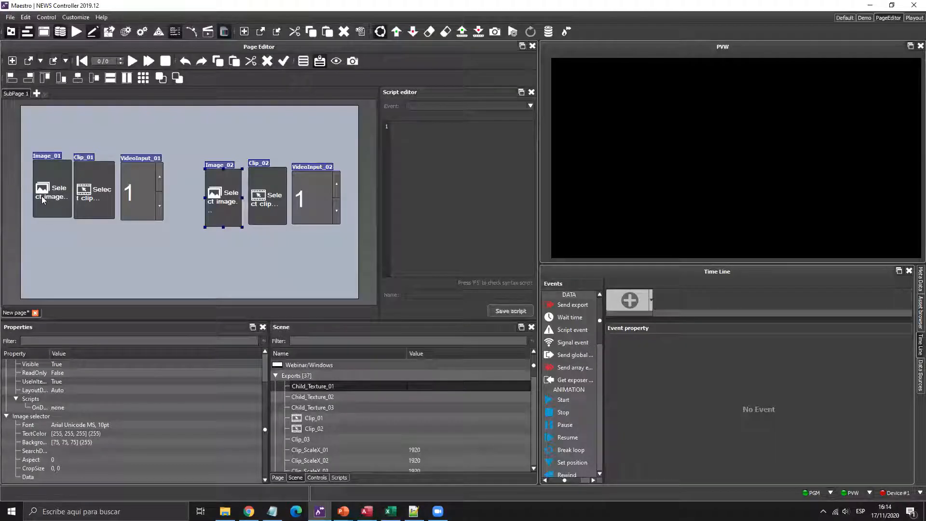
left_click(330, 394)
left_click(330, 387)
left_click(322, 399)
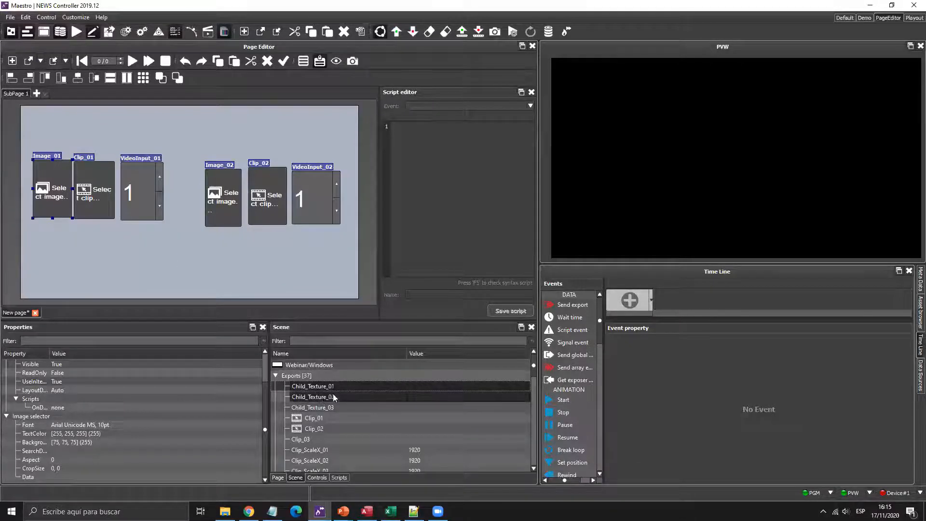
left_click_drag(334, 390, 138, 121)
- Make both drop-down list controls and move Child_Texture_02 beside Child_Texture_01
mouse_move(149, 126)
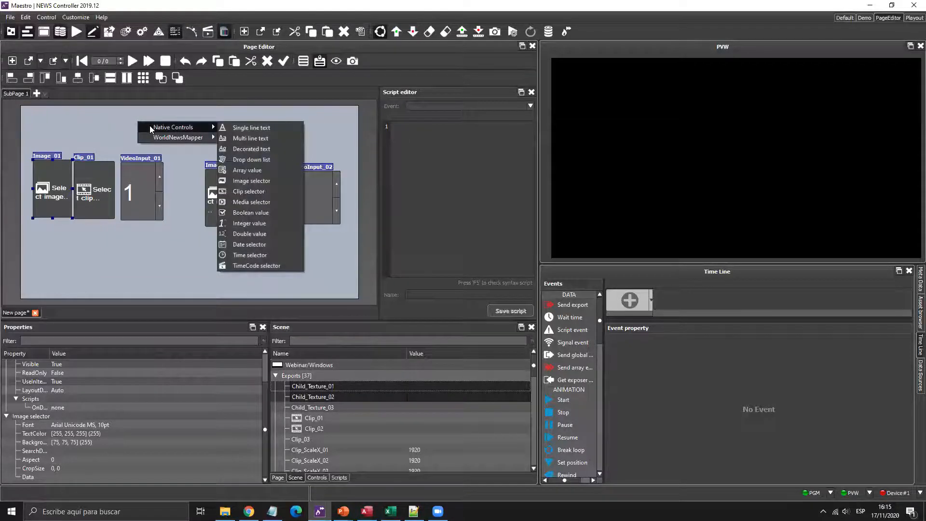
left_click(247, 160)
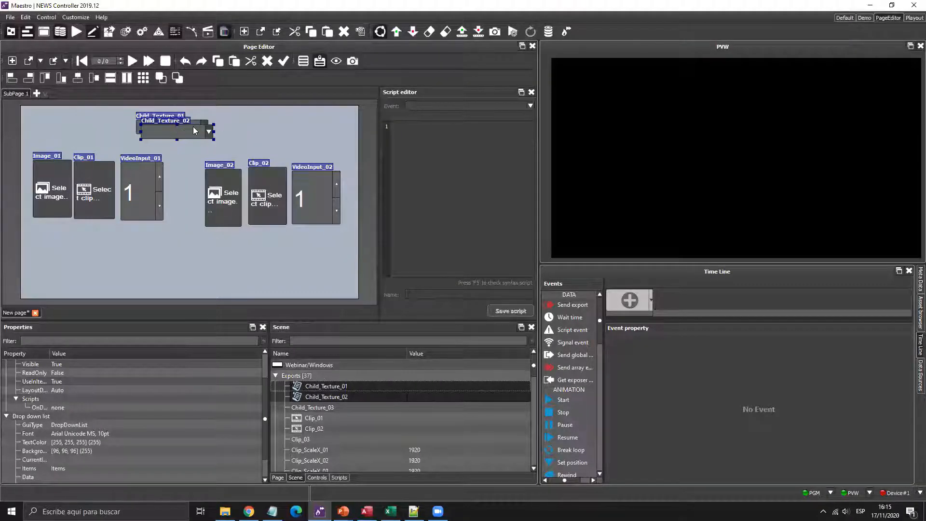
left_click_drag(194, 130, 233, 136)
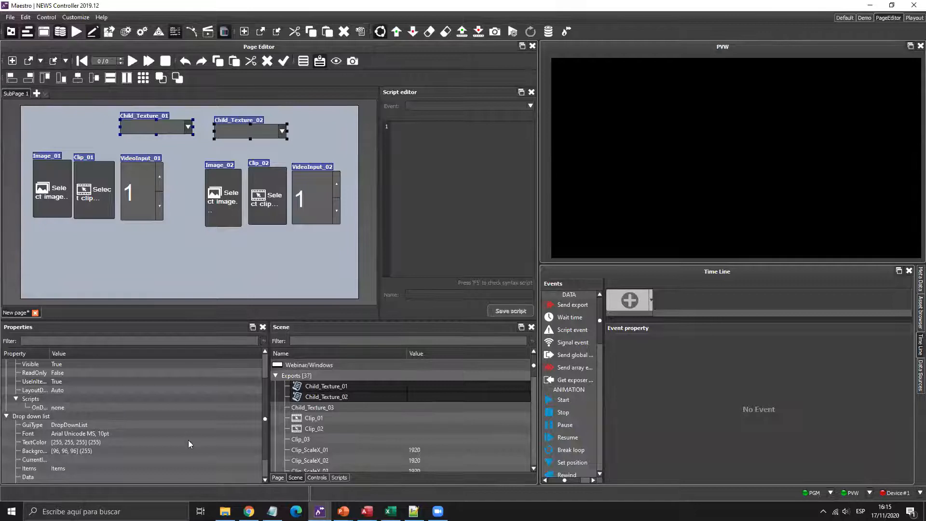
- In the drop-down's Items list, add IMAGEN with value 1 and CLIP with value 2
left_click(256, 468)
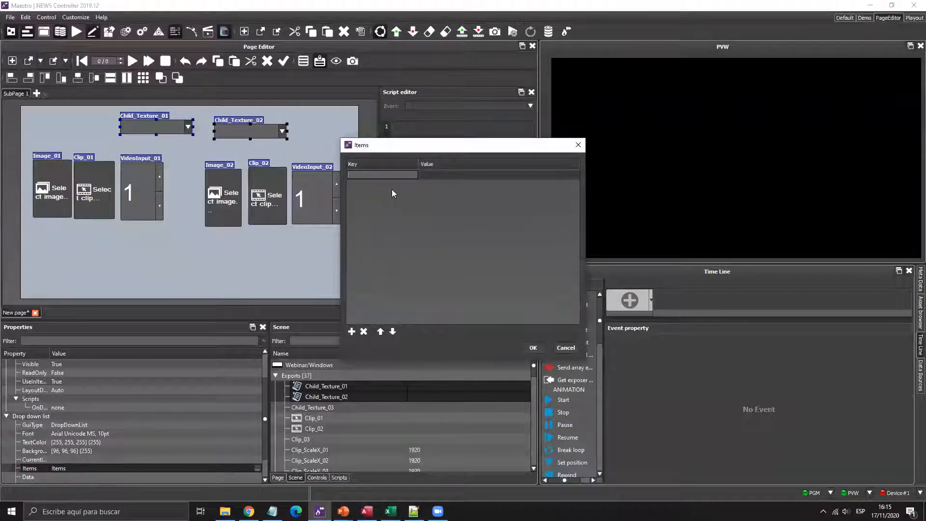
type("IMAGEN")
key("Return")
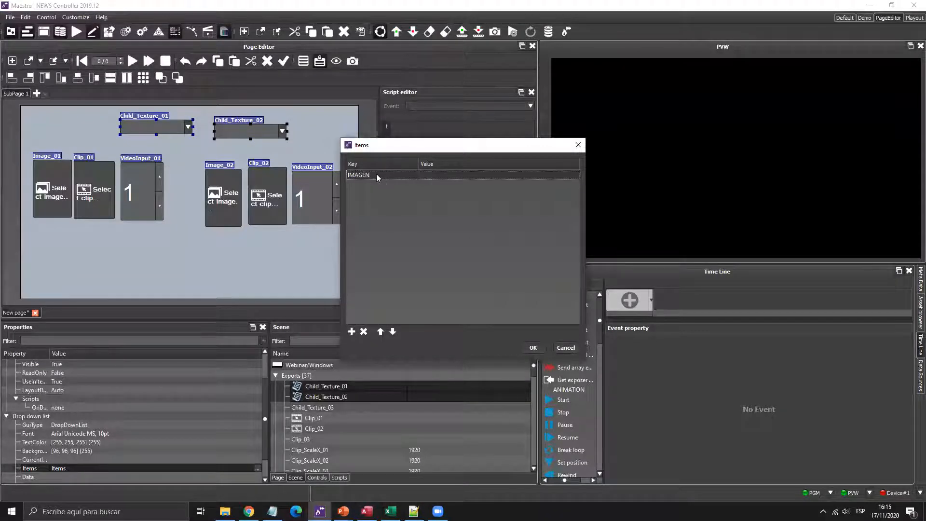
double_click(435, 174)
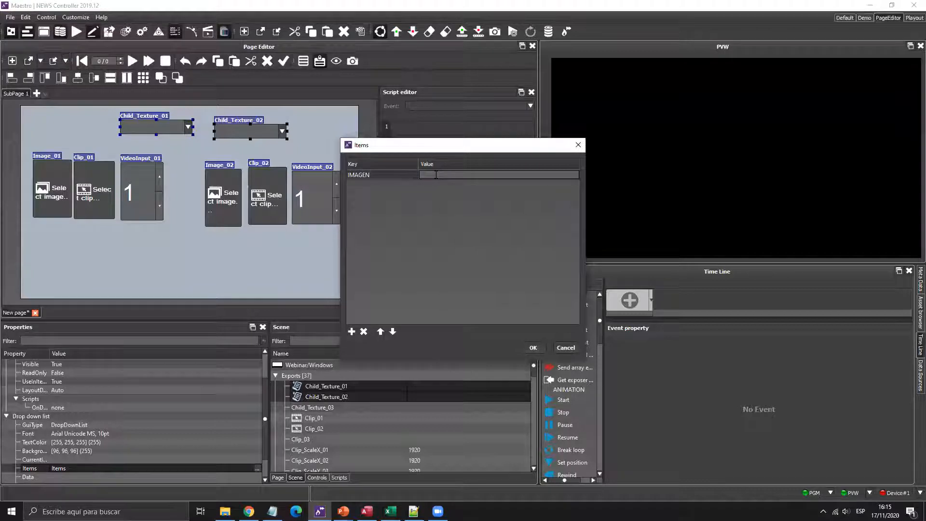
type("1")
key("Return")
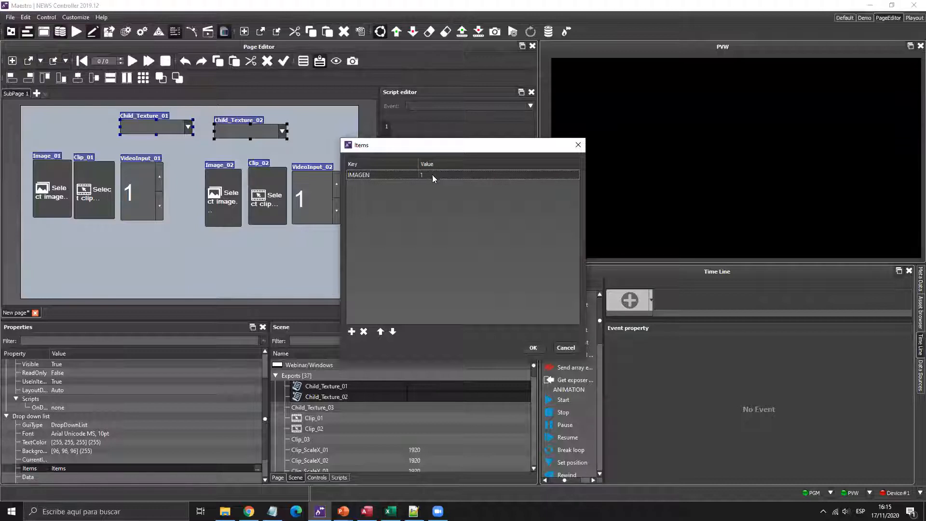
left_click(351, 331)
type("CLI")
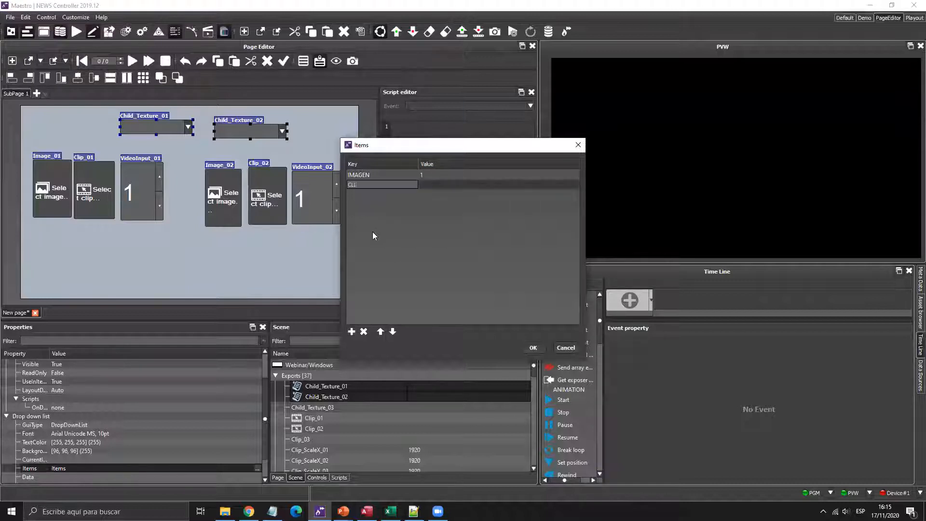
type("P")
double_click(436, 185)
type("2")
key("Return")
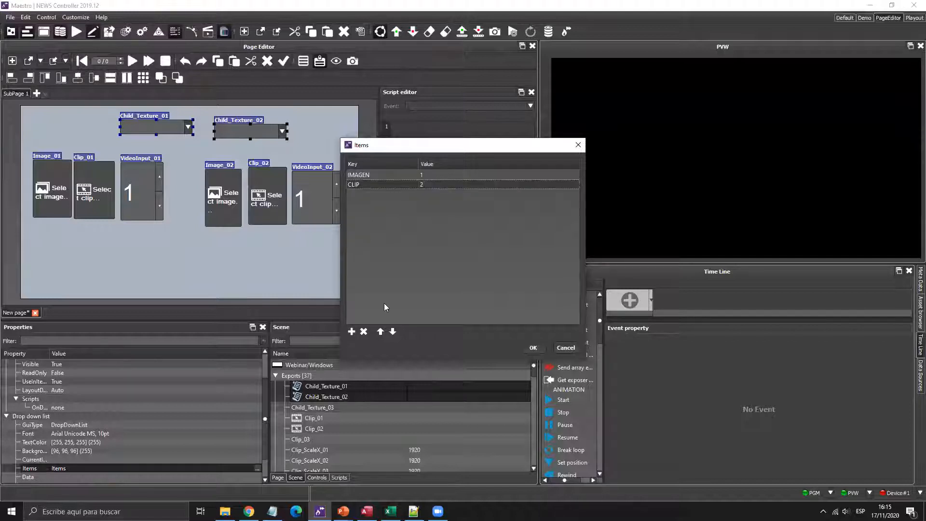
- Add VIDEO INPUT with value 3 and confirm the item list
left_click(351, 331)
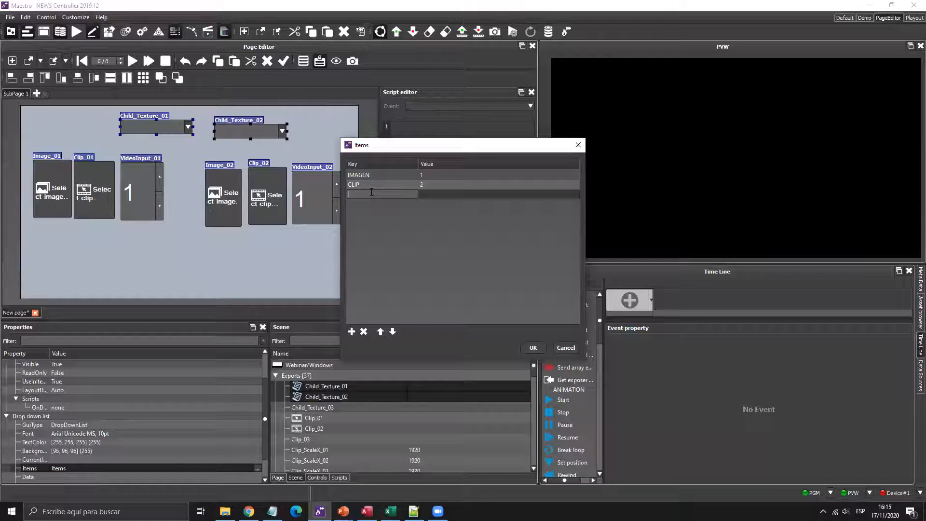
type("VIDEO INPUT")
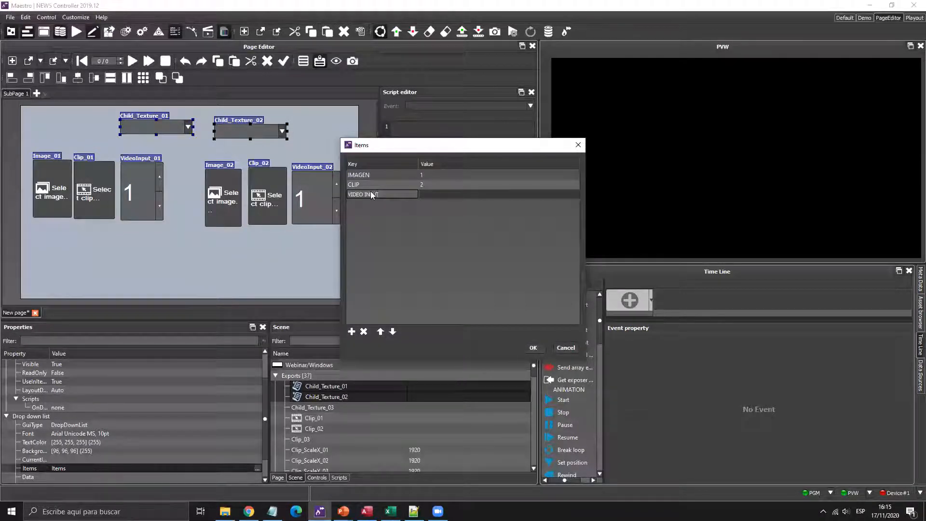
key("Return")
double_click(432, 195)
type("3")
key("Return")
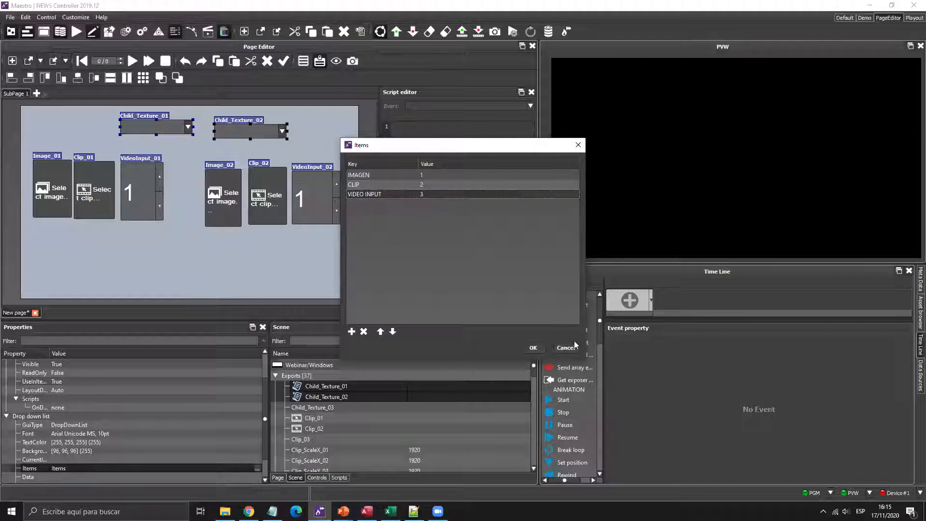
left_click(533, 350)
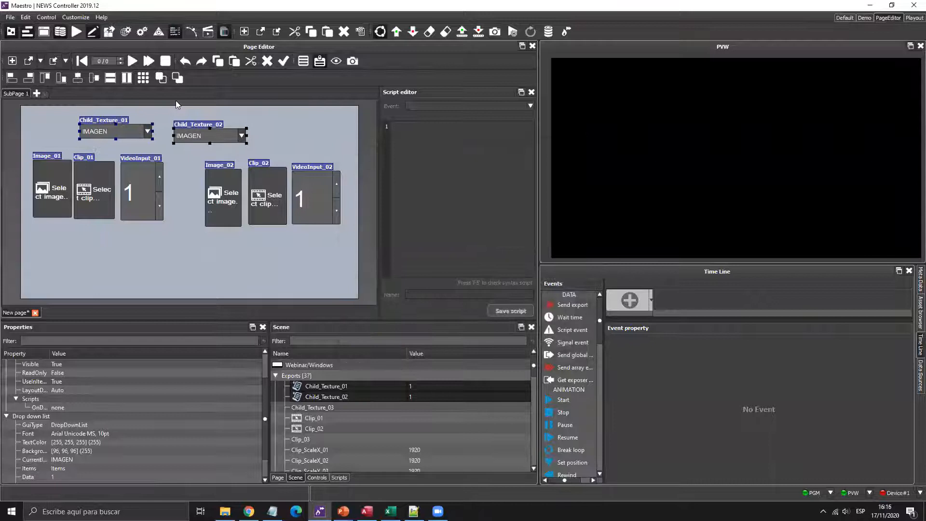
- Reposition Child_Texture_01 to the left and Child_Texture_02 up and right above their groups
left_click_drag(192, 133, 248, 127)
left_click_drag(127, 136, 105, 138)
left_click(267, 132)
left_click_drag(267, 132, 267, 139)
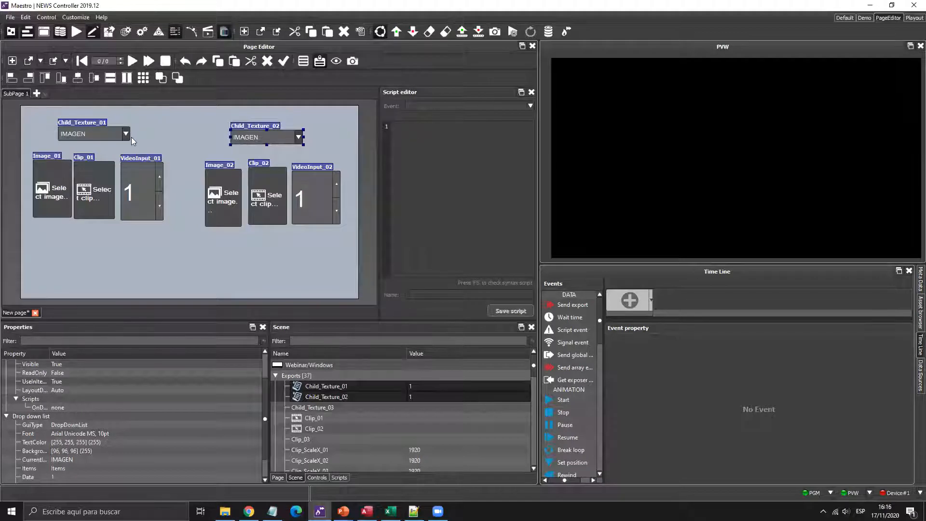
- Check both dropdowns' choices without changing them, and make the Time Line panel taller
left_click(124, 135)
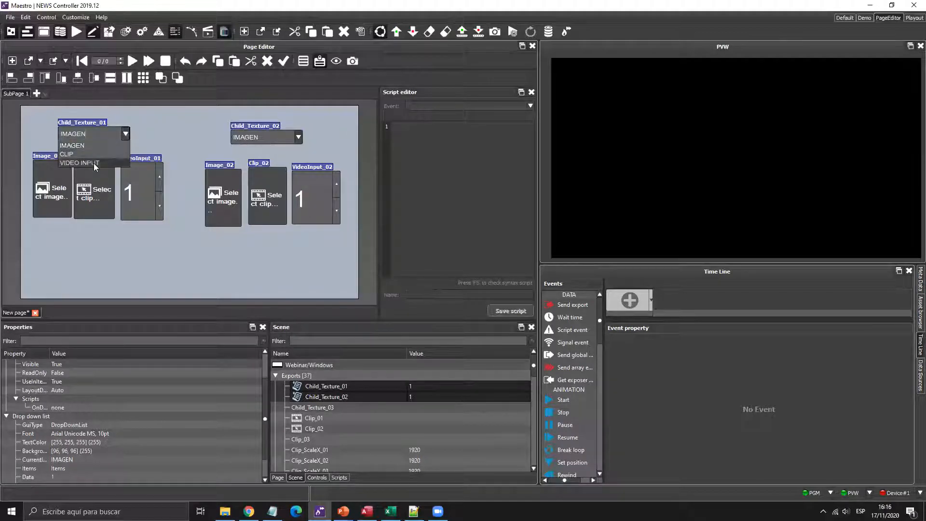
left_click(307, 132)
left_click(295, 137)
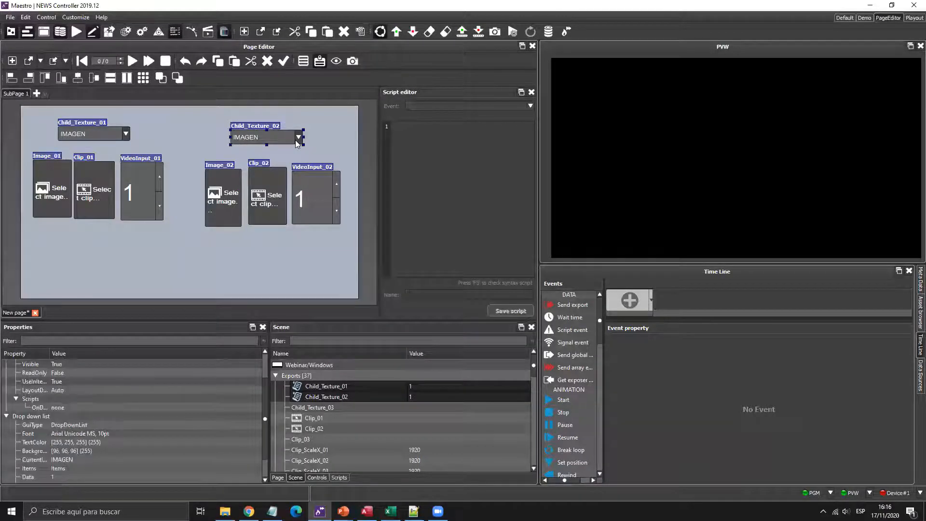
left_click(174, 132)
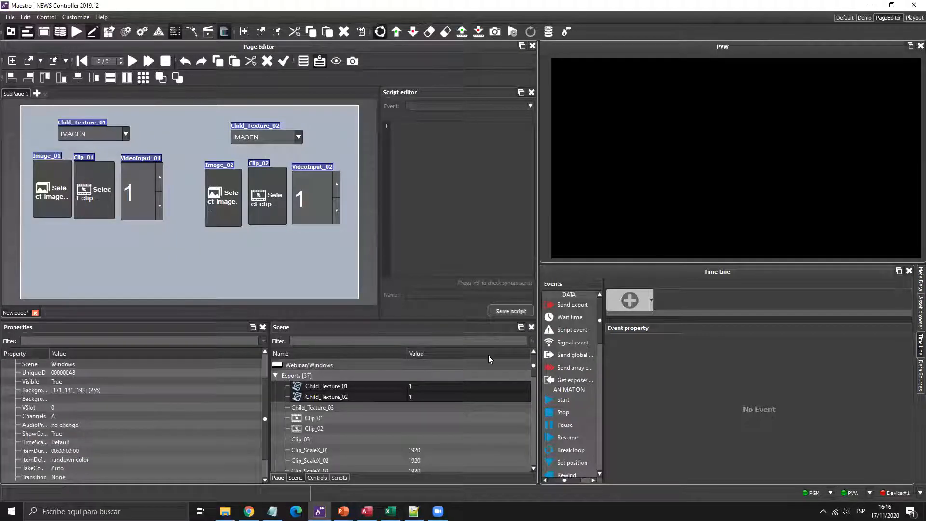
left_click_drag(639, 264, 646, 224)
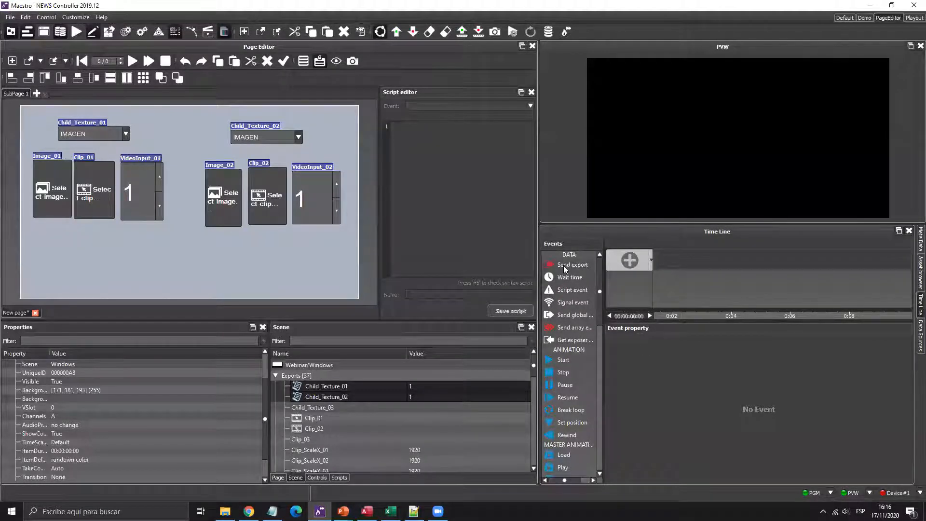
- Add a Send export event to the Time Line using the Child_Texture_01/02 and Clip_01/02 exports
left_click_drag(560, 266, 675, 260)
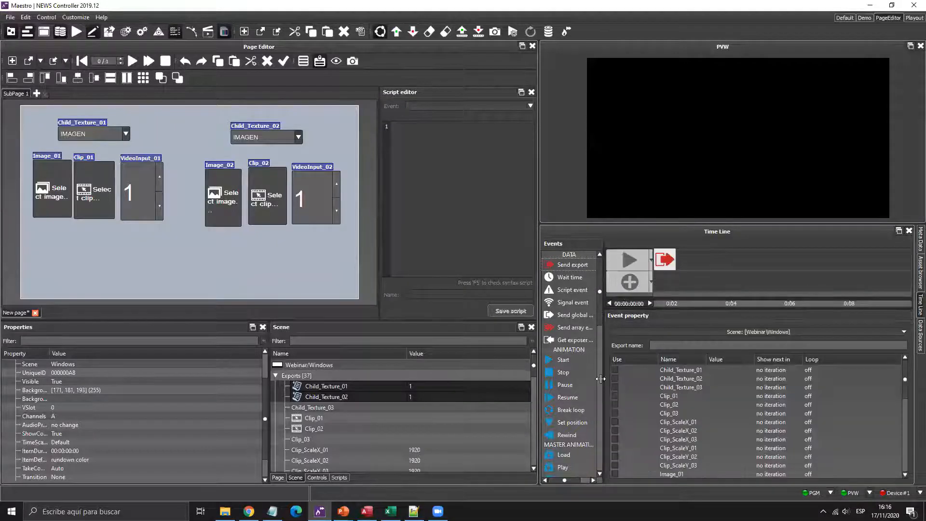
left_click(615, 369)
left_click(616, 378)
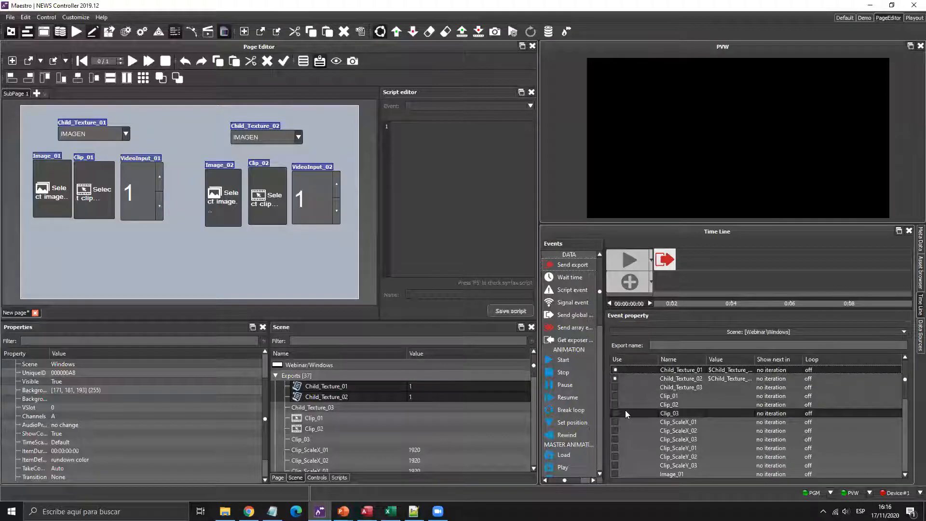
left_click(615, 395)
left_click(615, 404)
- Also include the Image_01/02 and VideoInput_01/02 exports in the send-export event
scroll(630, 418, "down", 3)
left_click(615, 395)
left_click(614, 404)
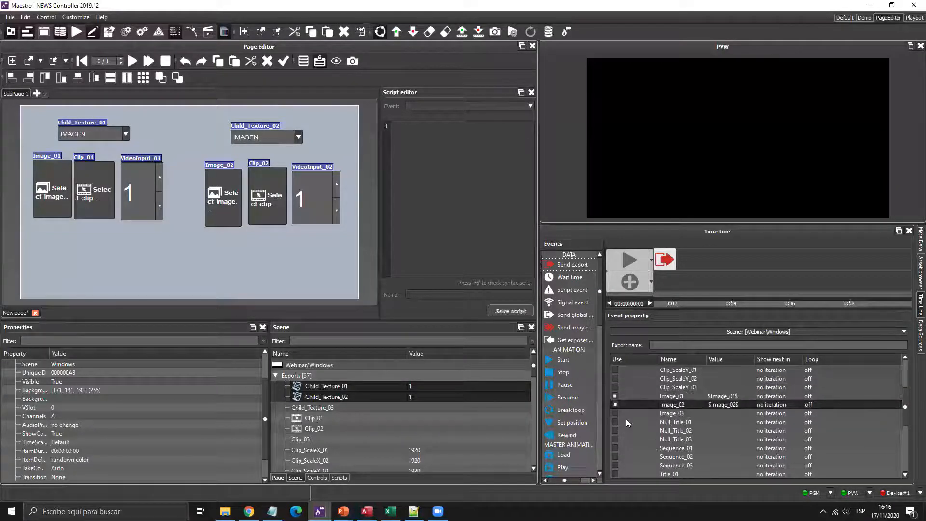
scroll(625, 418, "down", 4)
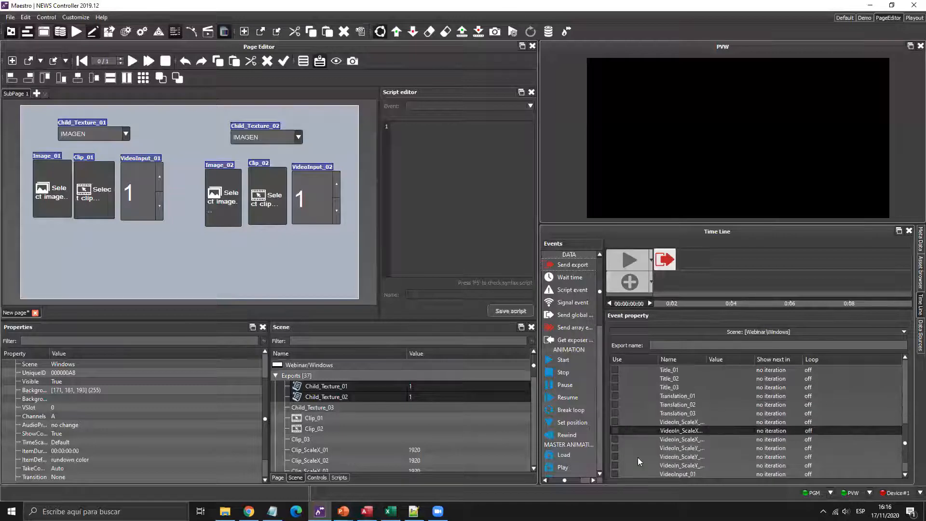
scroll(629, 453, "down", 2)
left_click(614, 447)
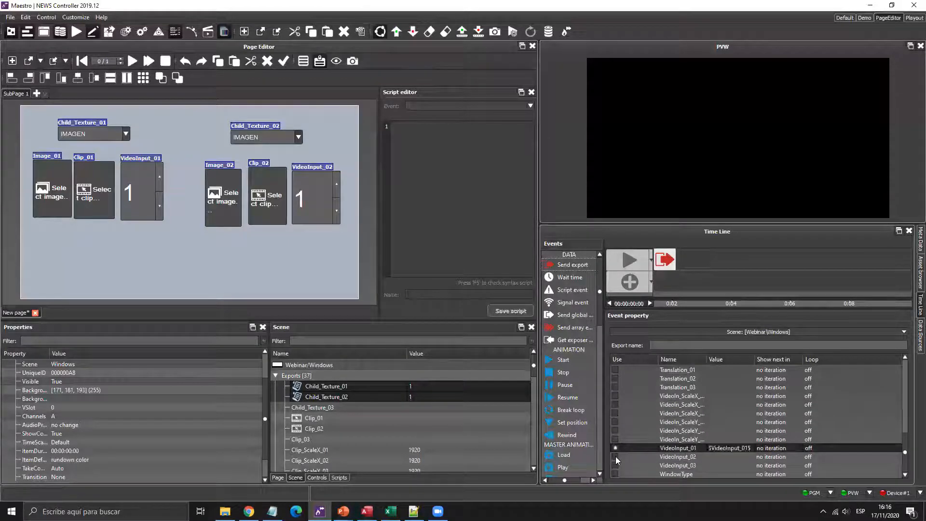
left_click(615, 456)
scroll(649, 433, "up", 8)
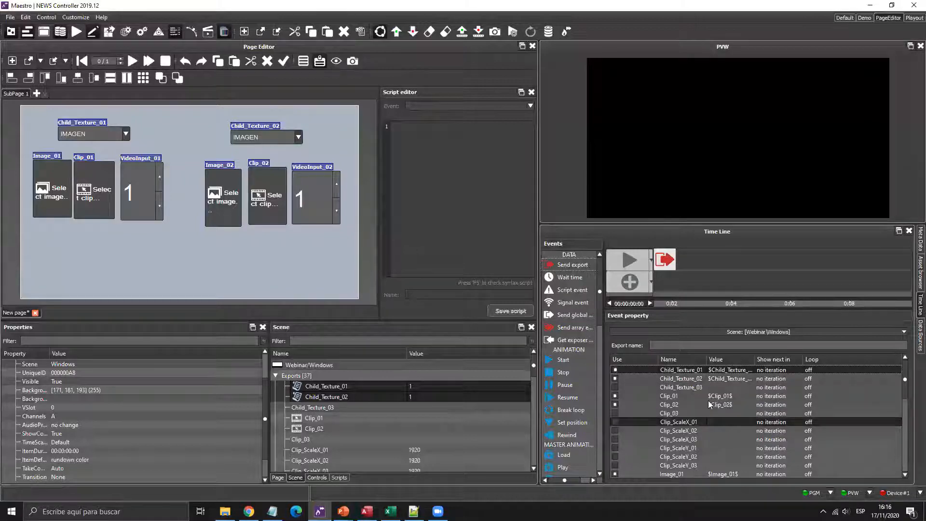
scroll(707, 403, "down", 8)
scroll(704, 429, "up", 8)
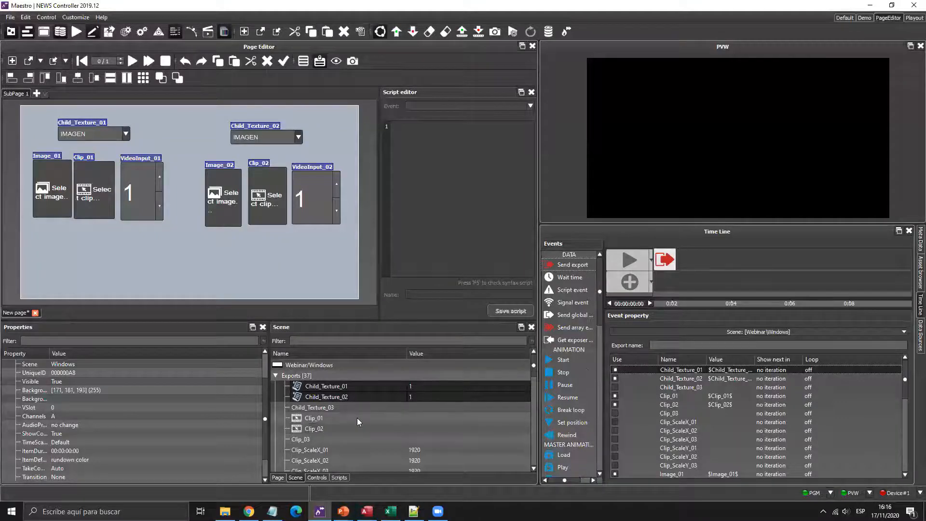
scroll(356, 417, "down", 3)
scroll(357, 417, "up", 6)
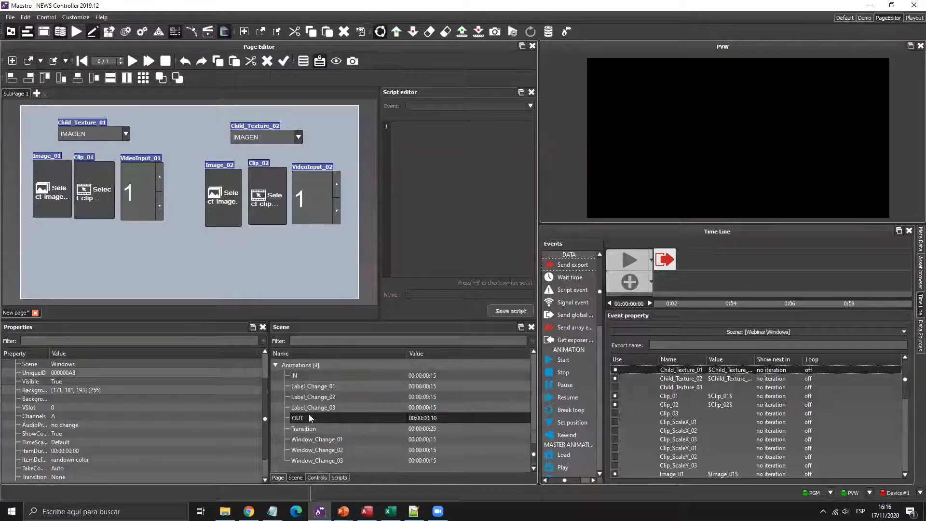
- Add the IN animation to the Time Line and play the page preview three times
left_click_drag(302, 376, 696, 260)
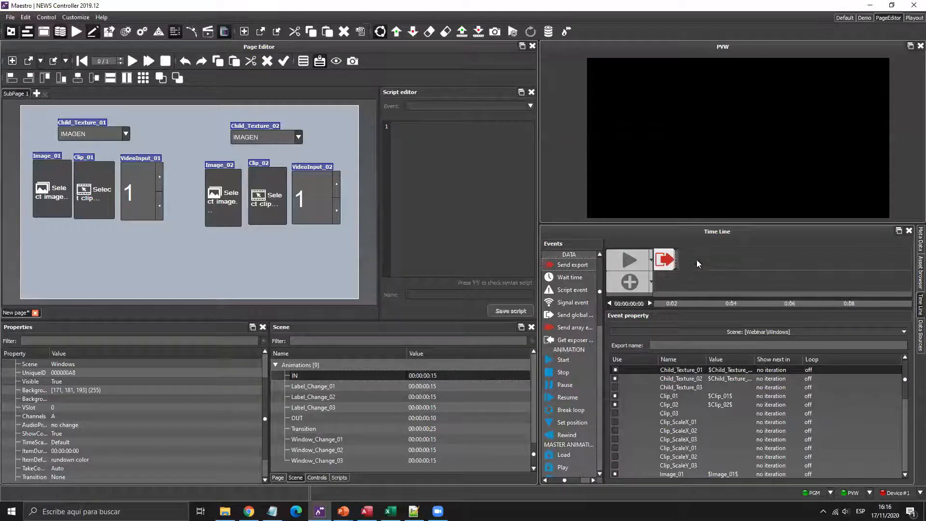
left_click(131, 61)
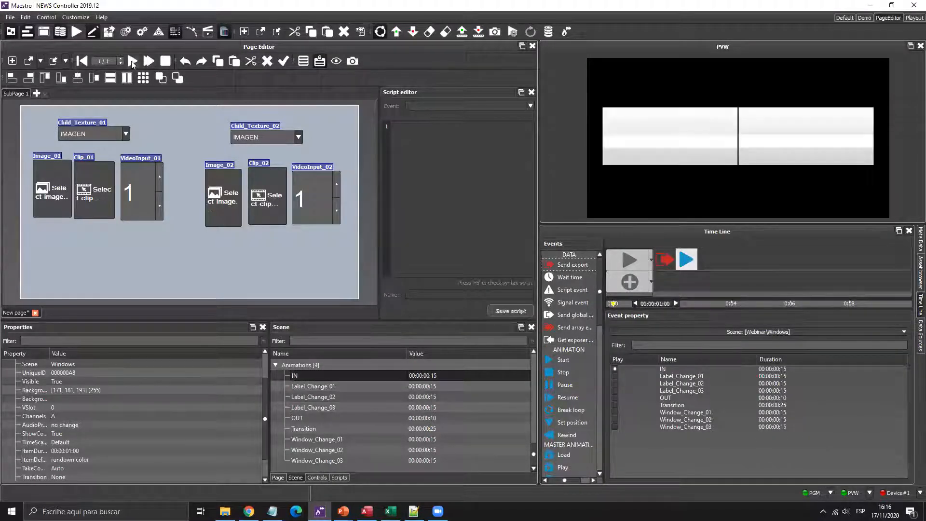
left_click(131, 61)
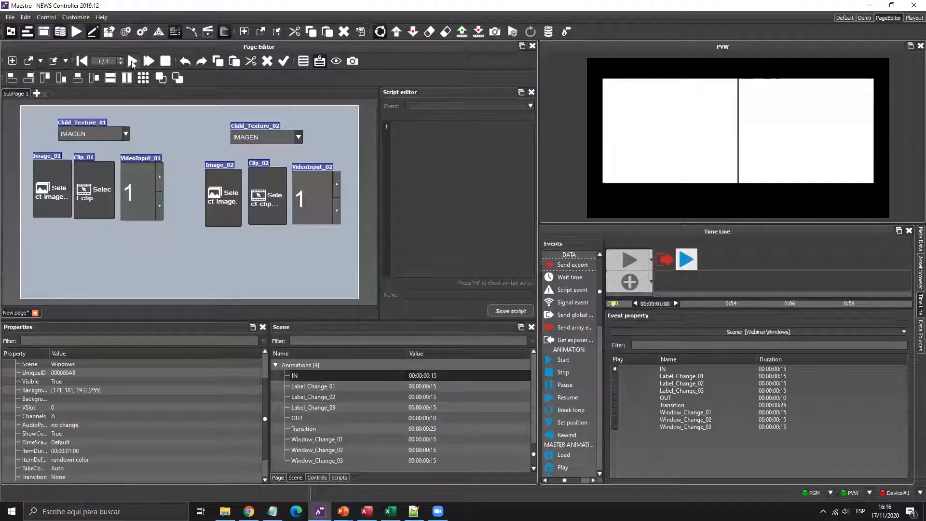
left_click(131, 61)
- Load G:/Textures/caustic.jpg into Image_01
left_click(60, 188)
left_click(383, 213)
scroll(476, 253, "down", 4)
double_click(498, 272)
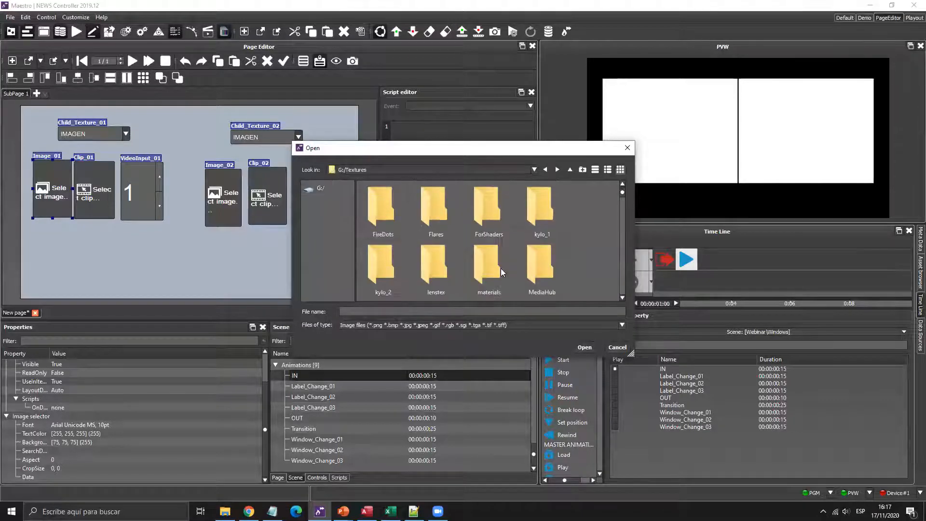
scroll(500, 268, "down", 3)
double_click(489, 221)
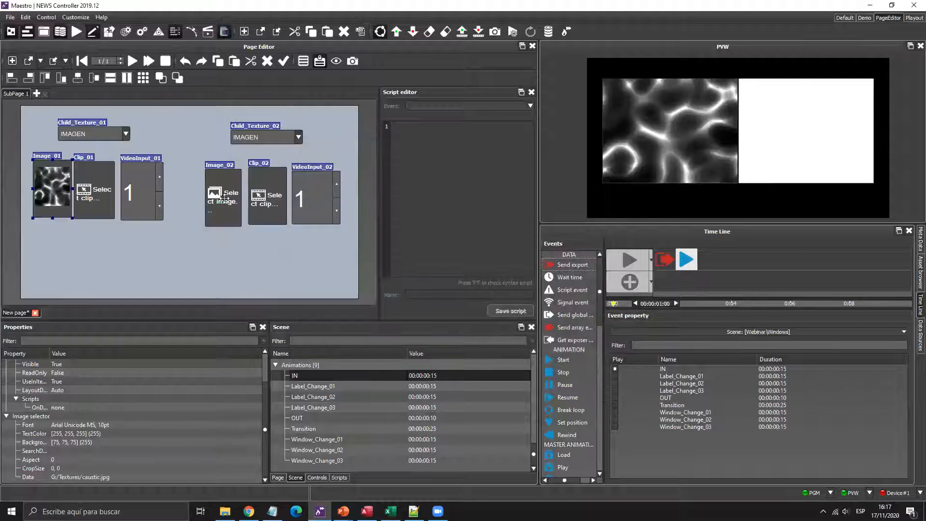
- Load the portrait photo from G:/Textures into Image_02
left_click(228, 202)
scroll(466, 259, "down", 5)
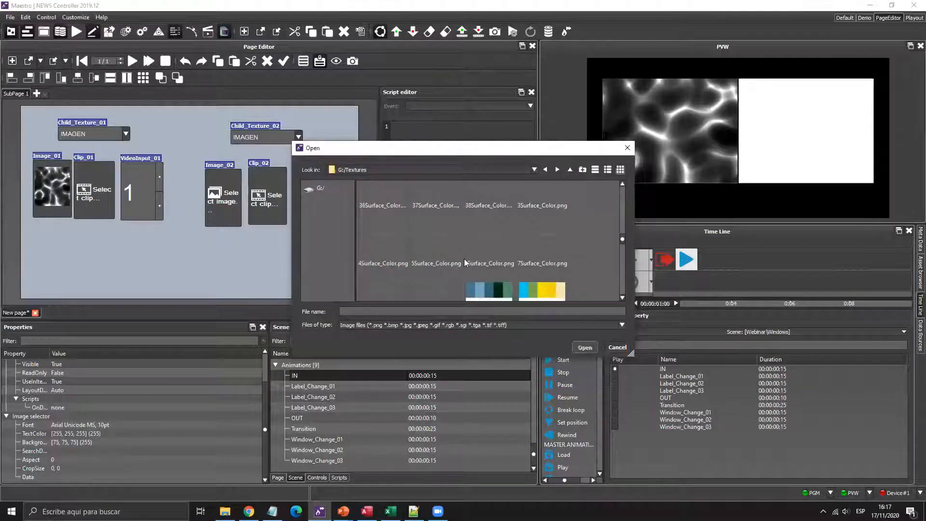
double_click(426, 285)
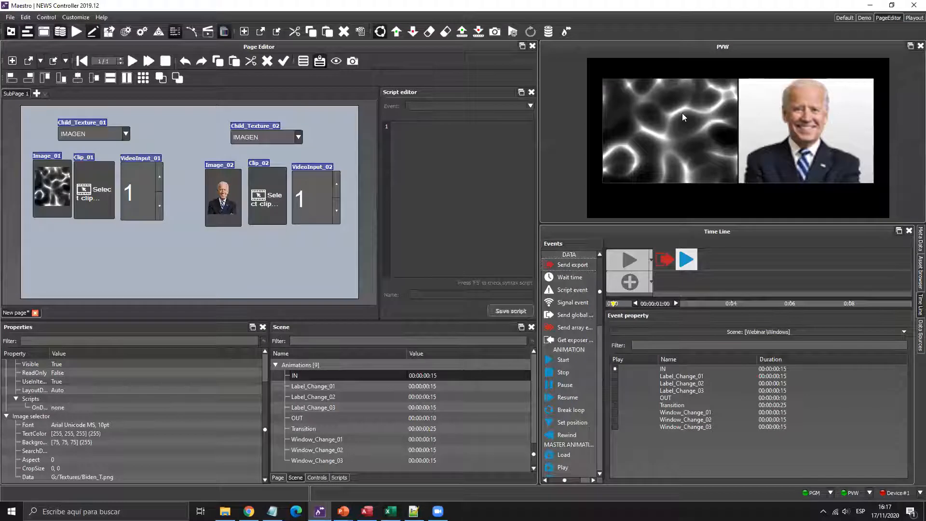
- Switch Child_Texture_01 to CLIP, then to VIDEO INPUT
left_click(125, 134)
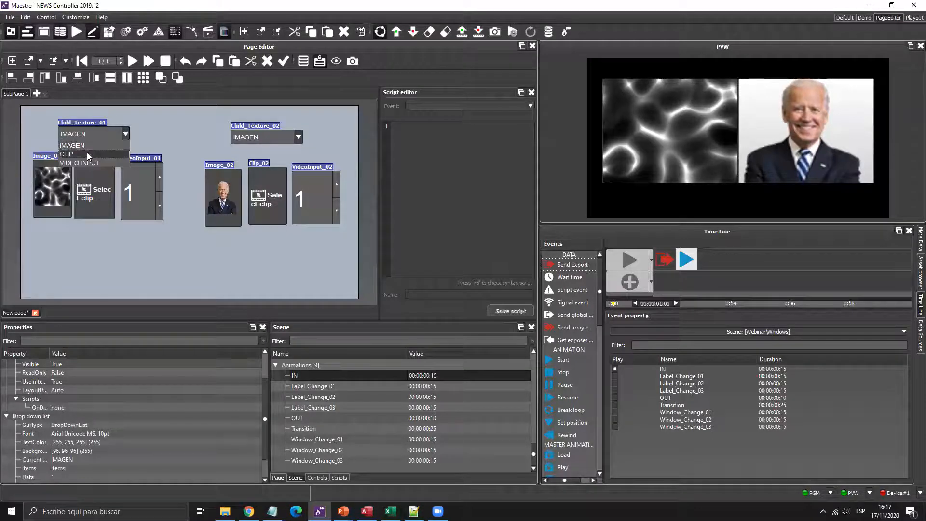
left_click(87, 152)
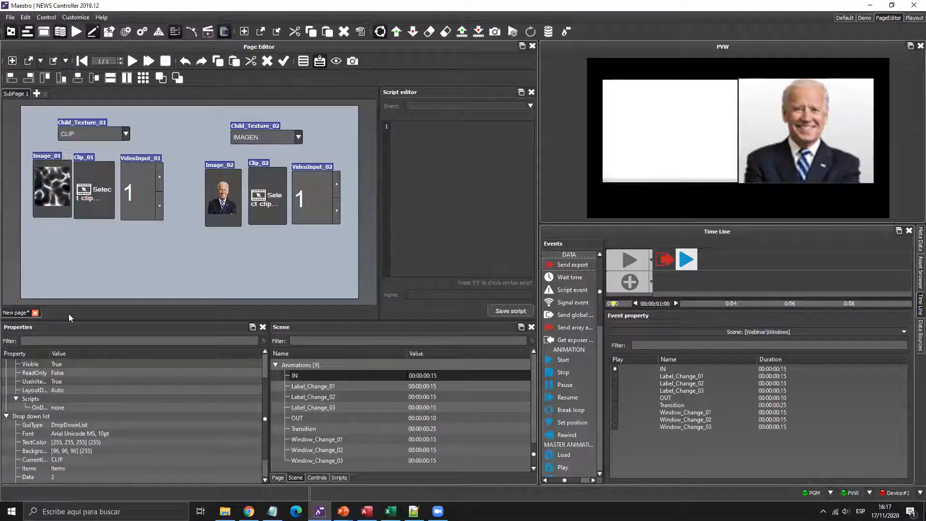
left_click(126, 134)
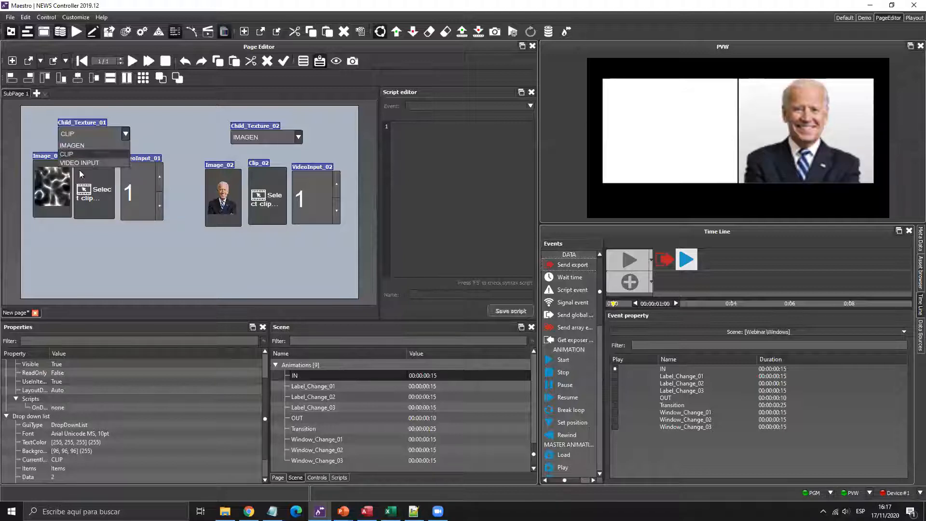
left_click(104, 161)
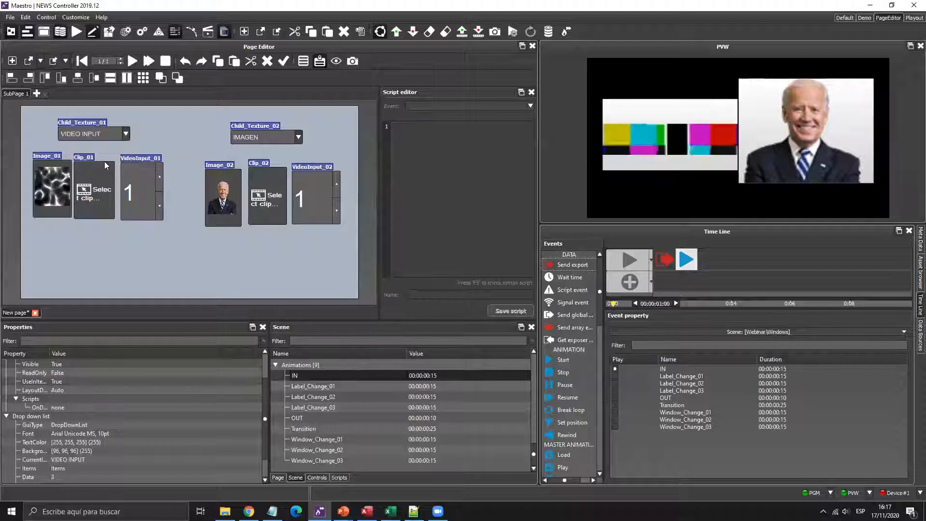
- Step VideoInput_01 up three times and back to 1, then add a new Time Line play event
left_click(161, 176)
left_click(161, 177)
left_click(161, 176)
left_click(161, 176)
left_click(158, 207)
left_click(158, 207)
left_click(158, 207)
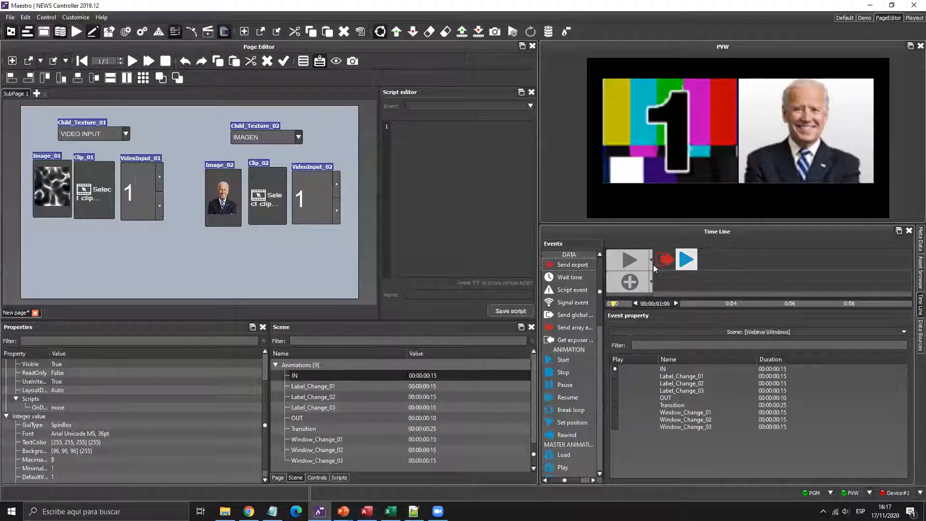
left_click(629, 282)
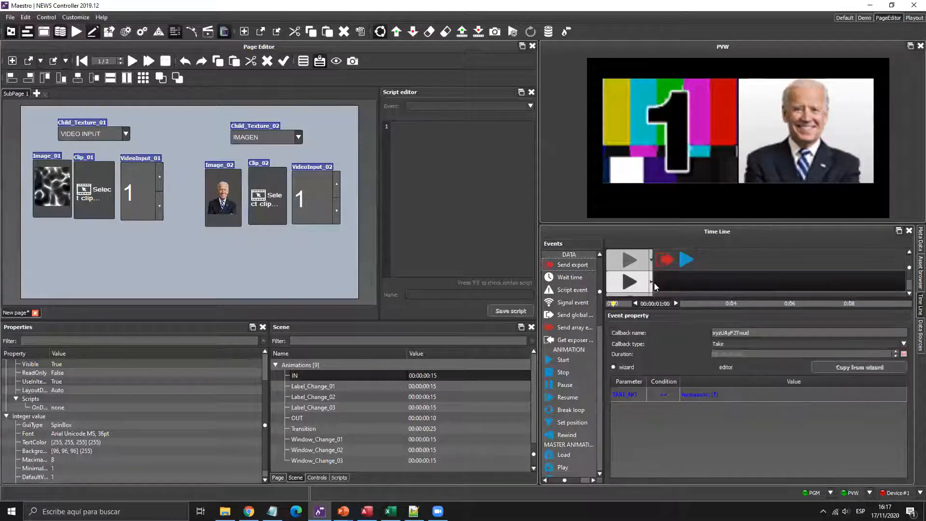
- Set the play event's callback type to Out and add the OUT animation to the Time Line
left_click(652, 283)
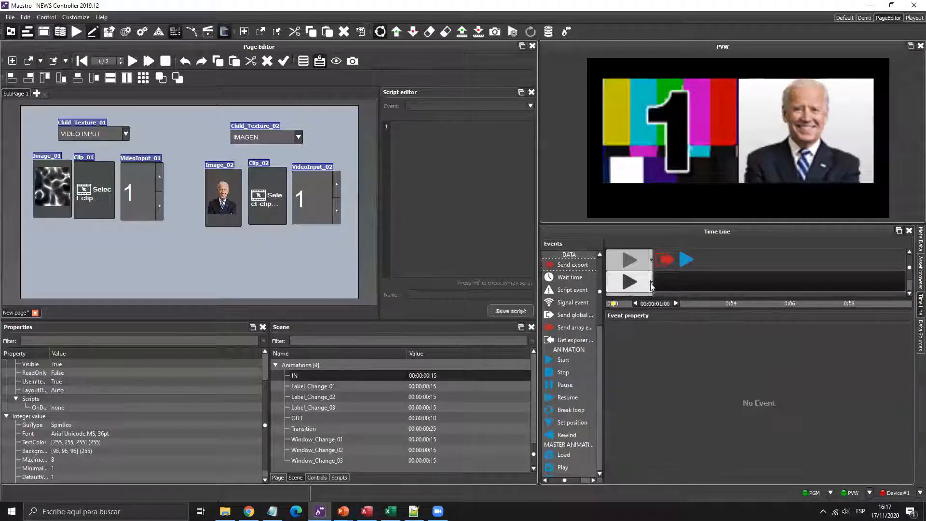
left_click(626, 319)
left_click_drag(338, 418, 735, 289)
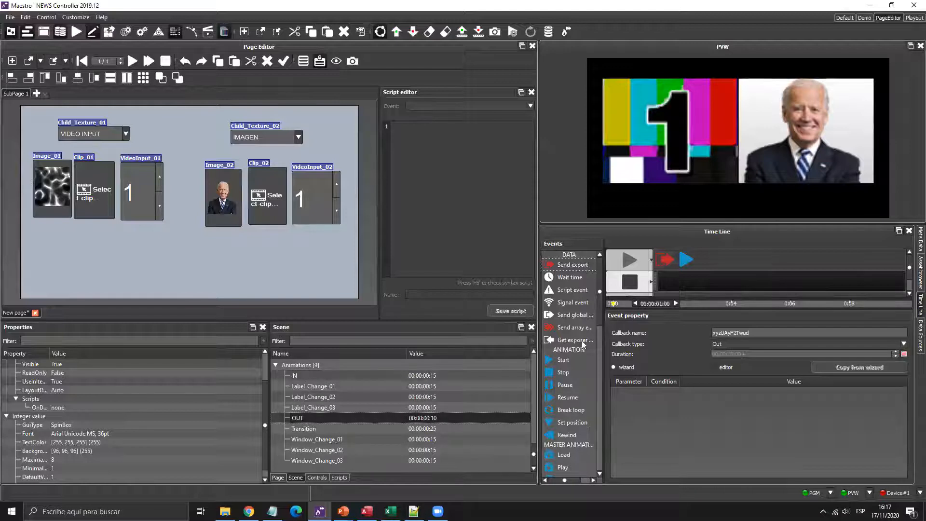
- Add a wait time event after the play event with a duration of 1
left_click_drag(567, 283, 673, 270)
left_click(629, 287)
left_click(673, 270)
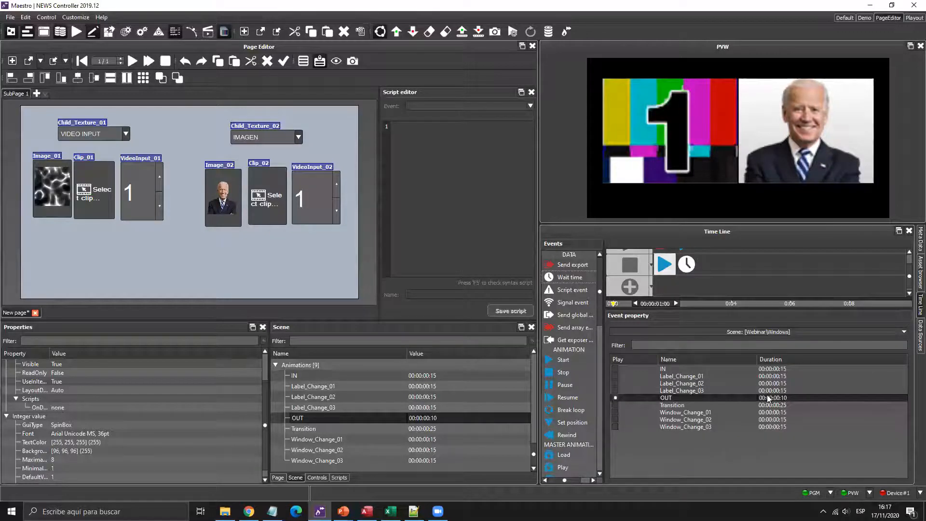
left_click(686, 264)
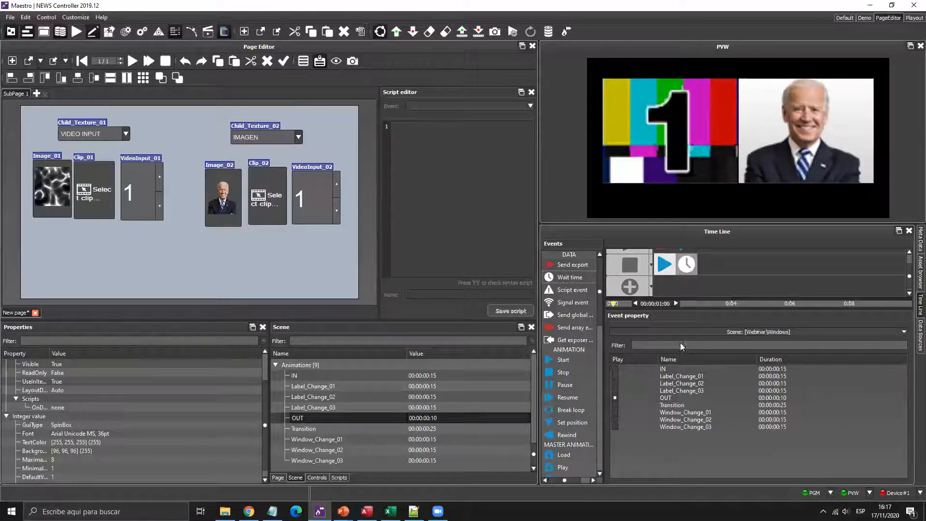
left_click(675, 351)
type("10")
- Add a Deactivate event for the Webinar/Windows scene after the wait, discarding a stray reset event
scroll(571, 410, "down", 3)
left_click_drag(564, 447, 708, 268)
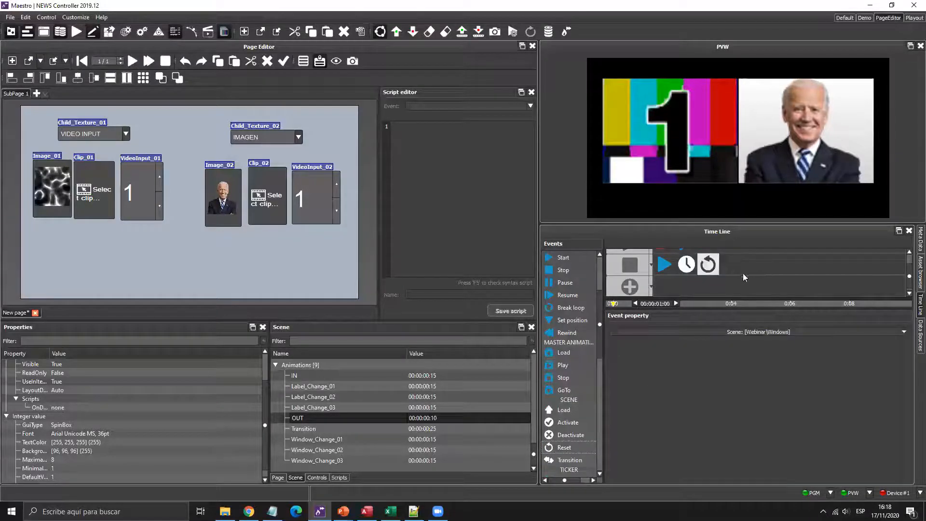
key("Delete")
left_click_drag(563, 435, 762, 264)
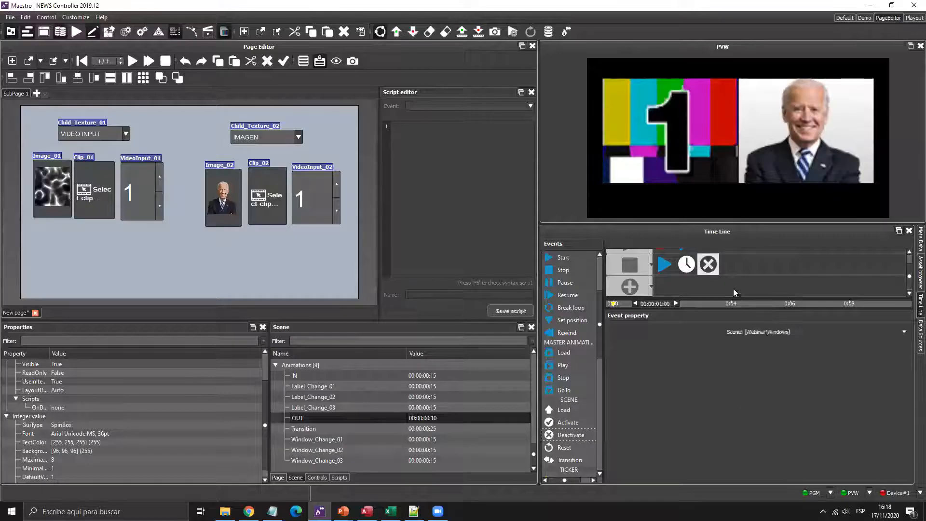
left_click_drag(733, 288, 714, 282)
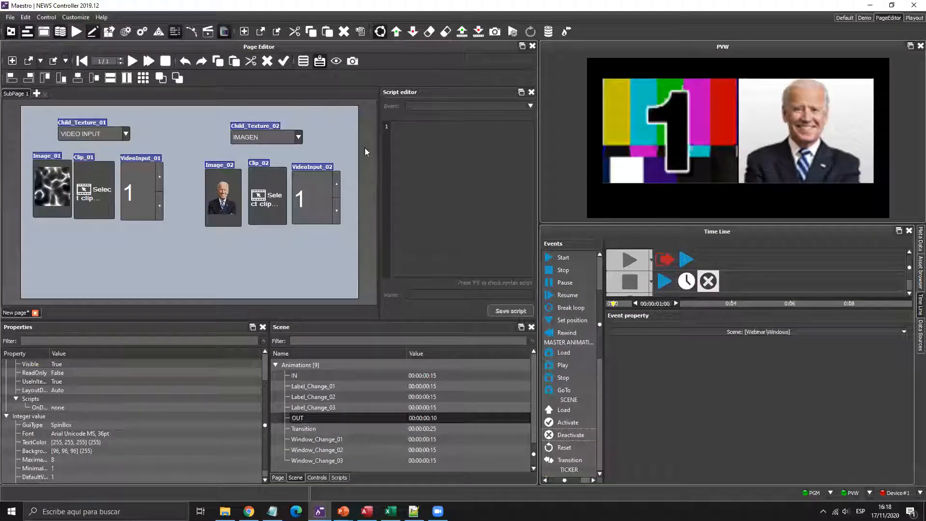
- Widen the Script editor and switch Child_Texture_01 from IMAGEN to CLIP, turning the left preview white
left_click_drag(379, 147, 350, 154)
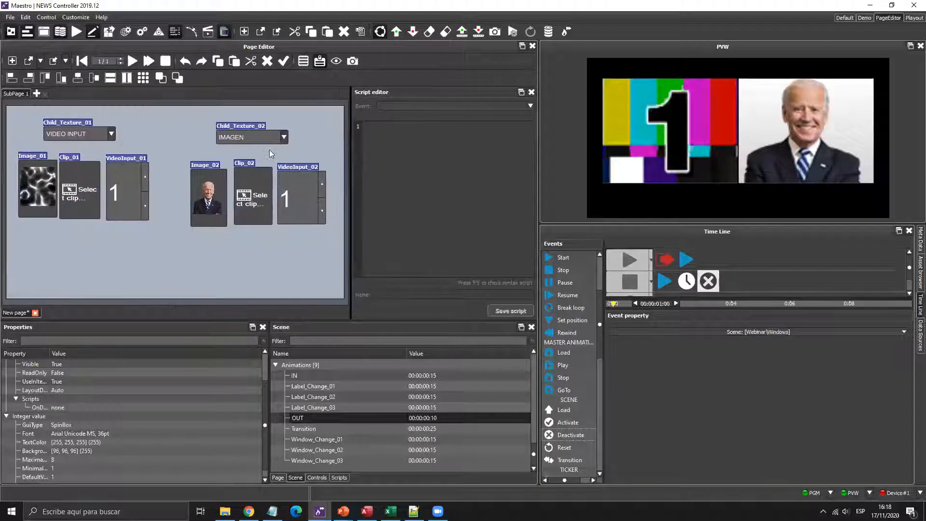
left_click(112, 134)
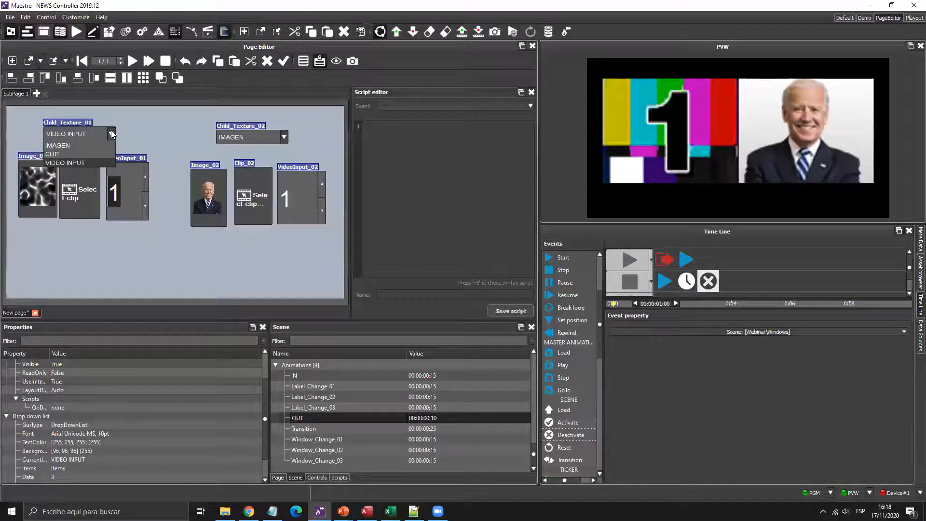
left_click(70, 145)
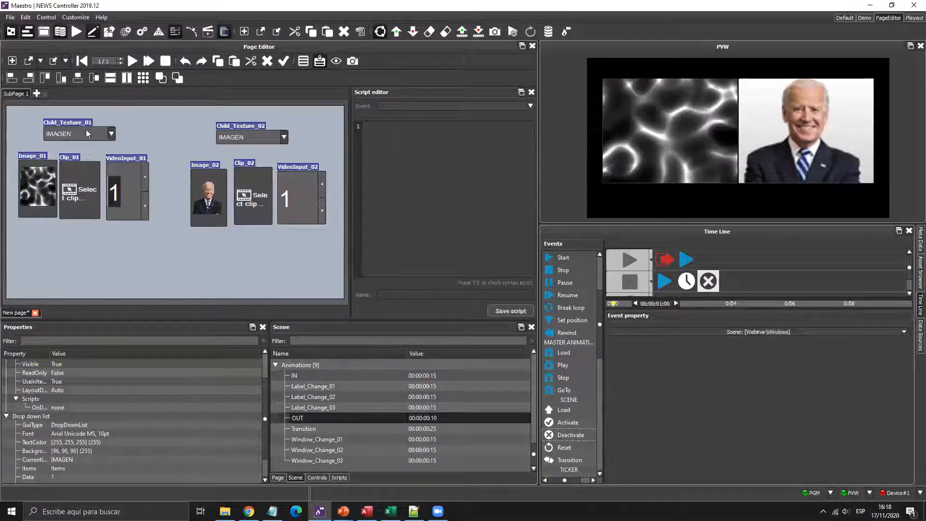
left_click(48, 192)
left_click(111, 134)
left_click(80, 153)
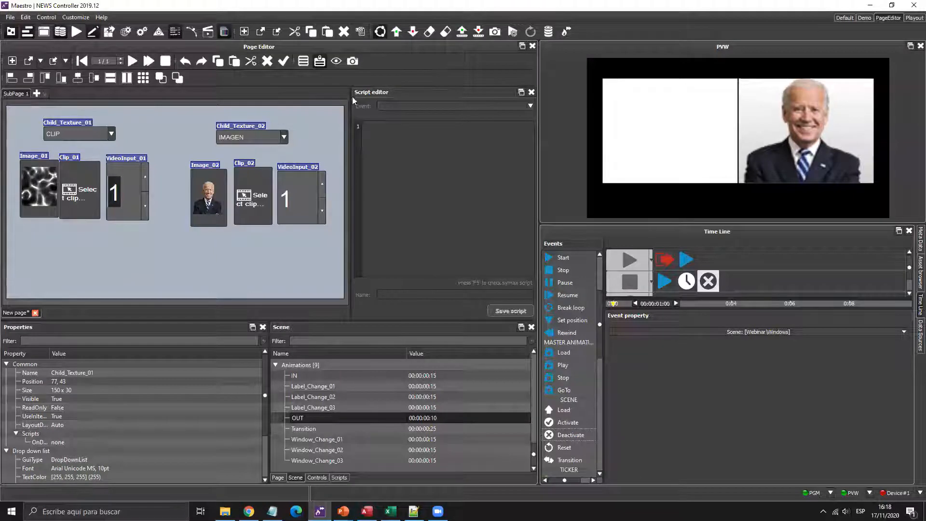
left_click_drag(353, 110, 344, 107)
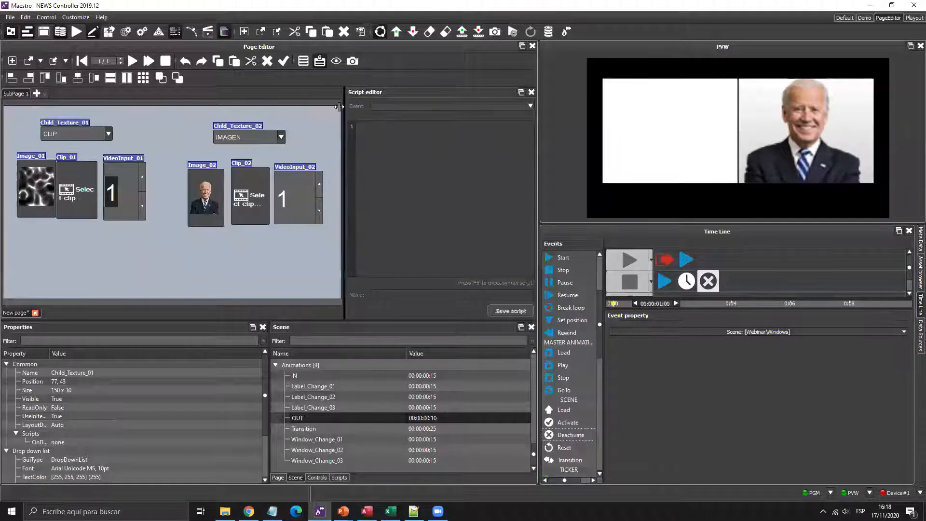
- Load the empty OnDataChanged(Control, OldValue, NewValue) template via the Scripts tab's Control scripts
left_click(339, 477)
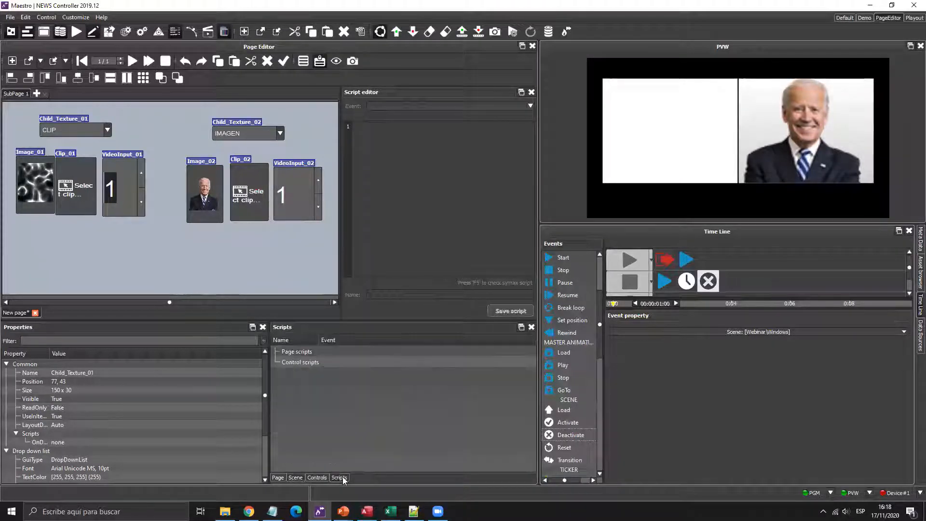
left_click(300, 361)
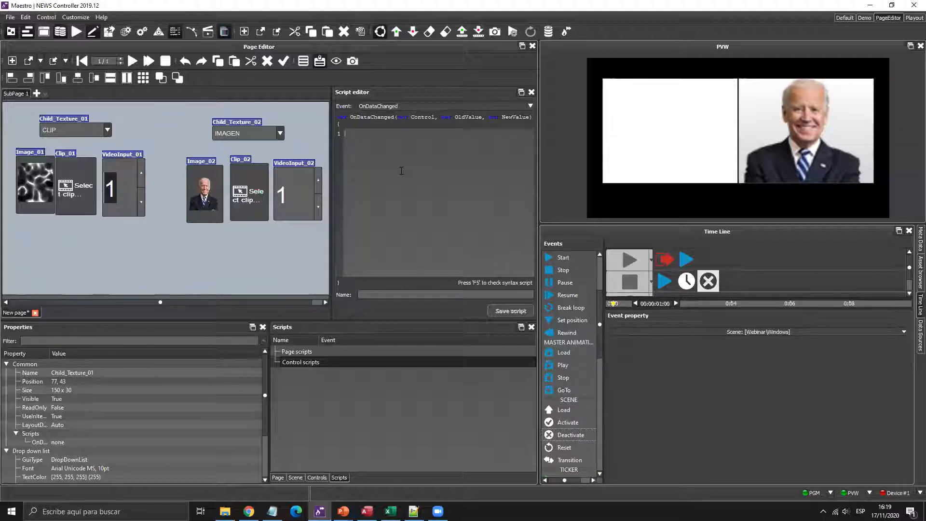
- Magnify the screen and write page._current.Image_01.Visible = false as the first script line
key("super+plus")
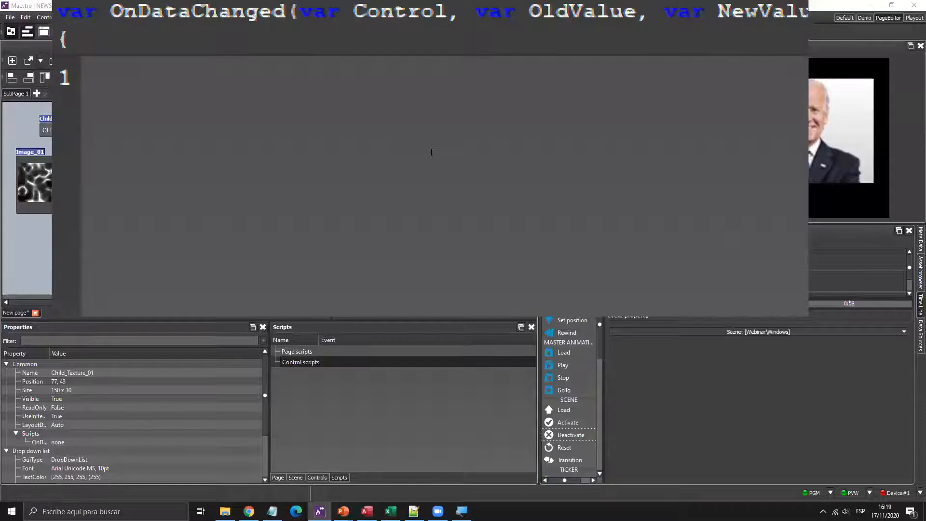
type("page")
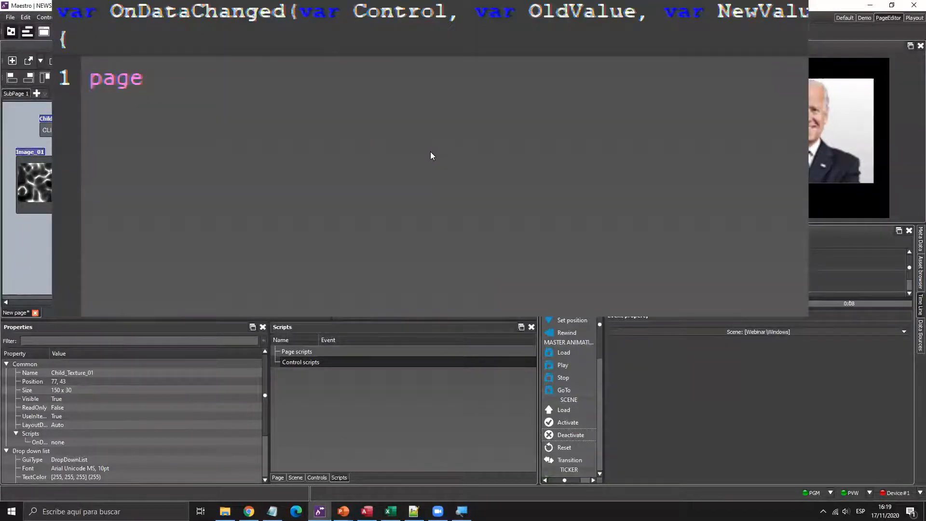
type(".")
key("Down")
key("Return")
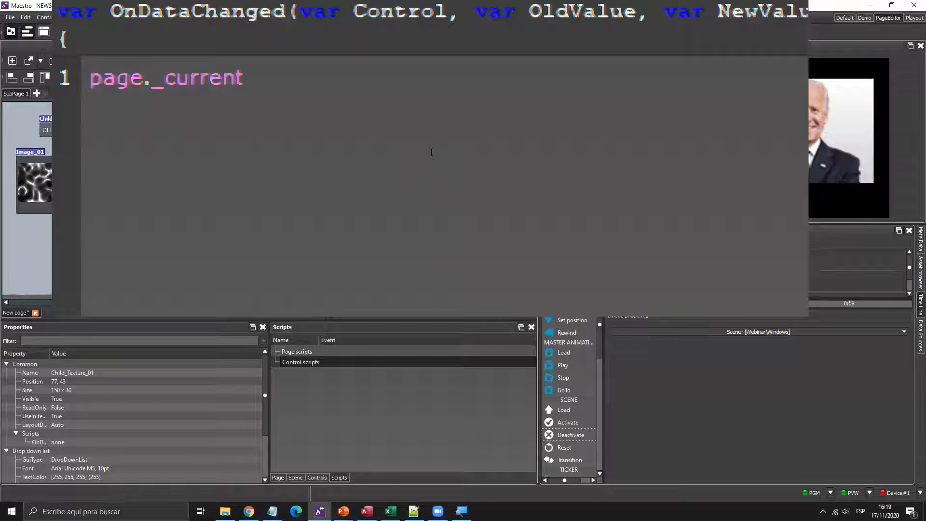
type(".")
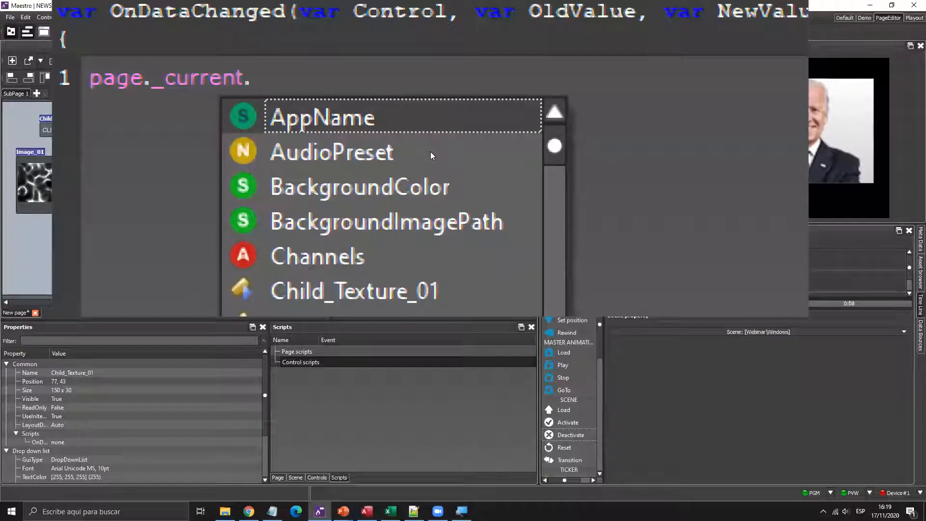
key("Down")
key("Down")
key("Down")
key("Down")
key("Down")
key("Down")
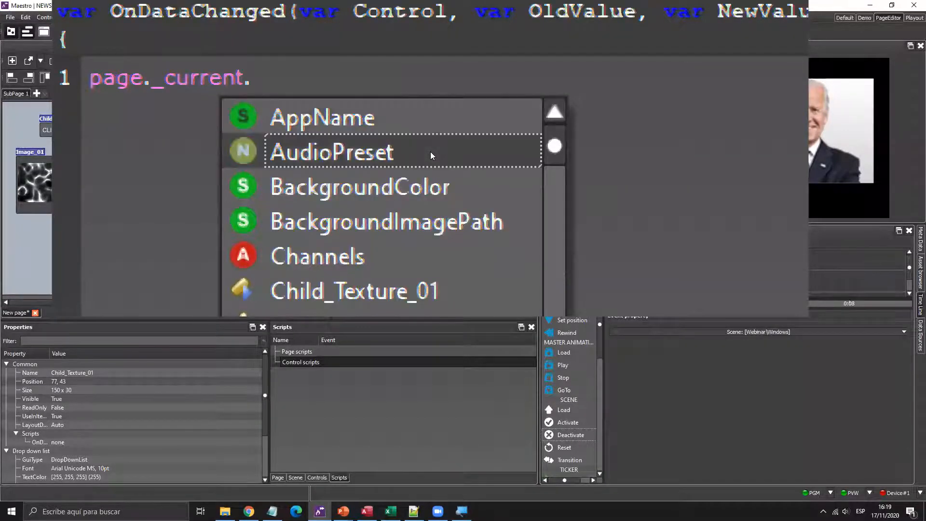
key("Down")
key("Down")
key("Down")
key("Down")
key("Down")
key("Down")
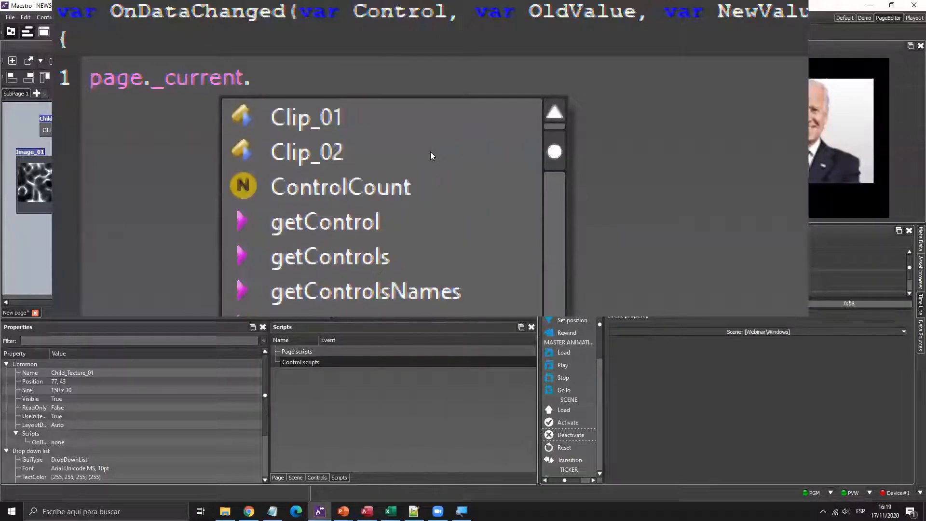
key("Up")
key("Up")
key("Up")
key("Up")
key("Up")
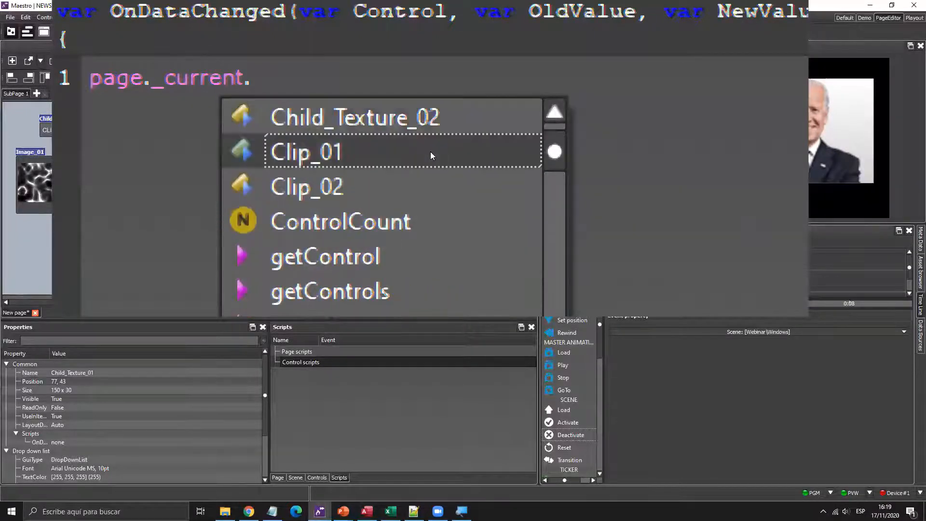
key("Down")
key("Down")
key("Down")
key("Down")
key("Down")
key("Down")
key("Down")
key("Down")
key("Down")
key("Down")
key("Down")
key("Down")
key("Down")
key("Down")
key("Down")
key("Down")
key("Down")
key("Down")
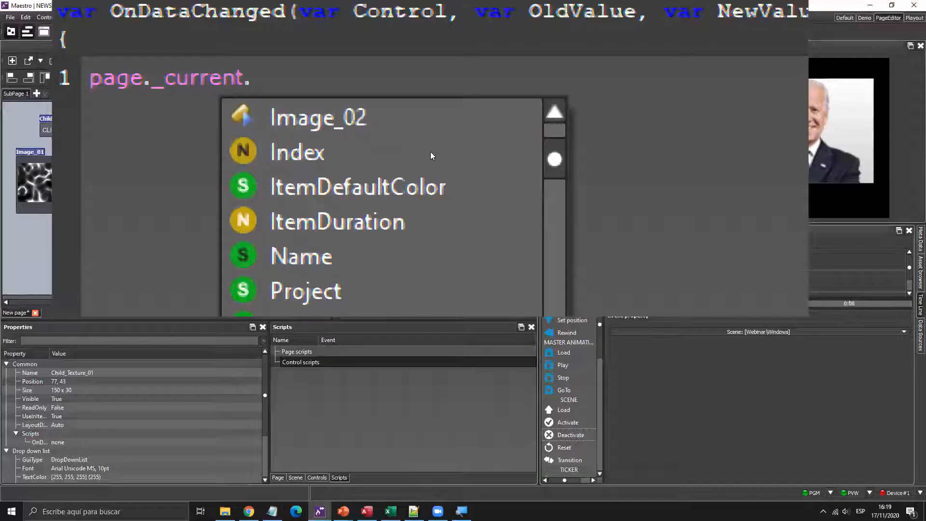
key("Up")
key("Up")
key("Up")
key("Up")
key("Up")
key("Up")
key("Up")
key("Up")
key("Up")
key("Up")
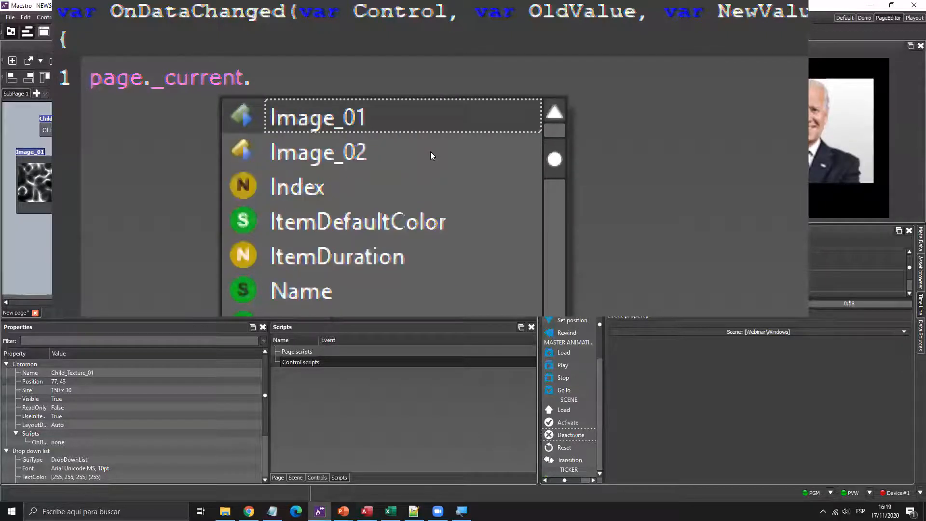
key("Return")
type(".v")
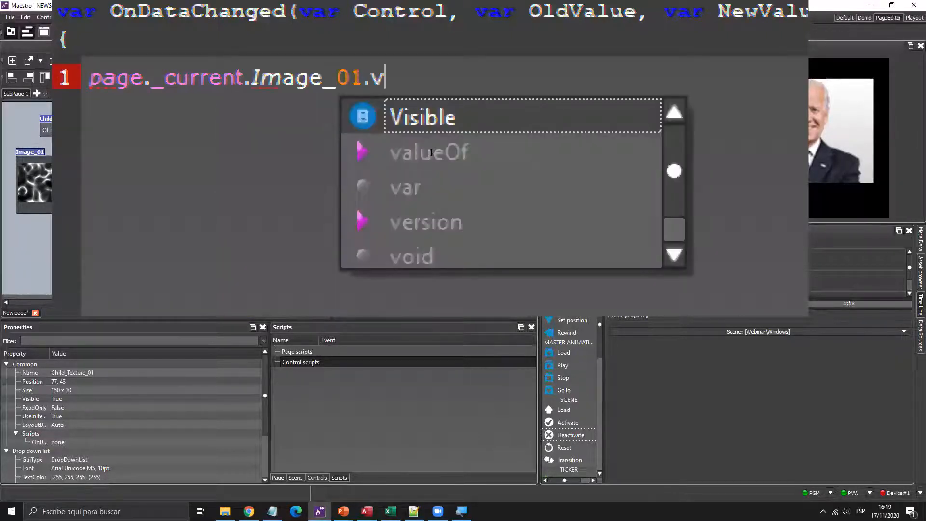
key("Return")
type("= ")
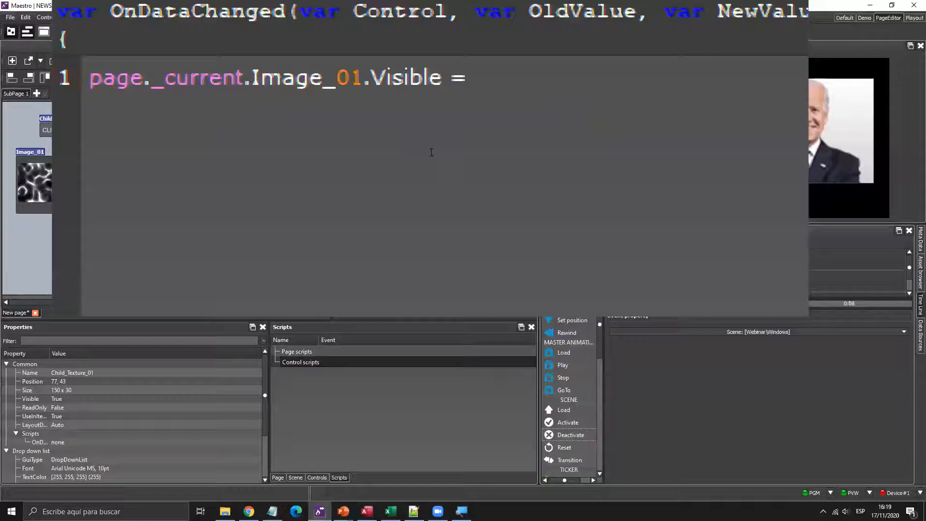
type("false")
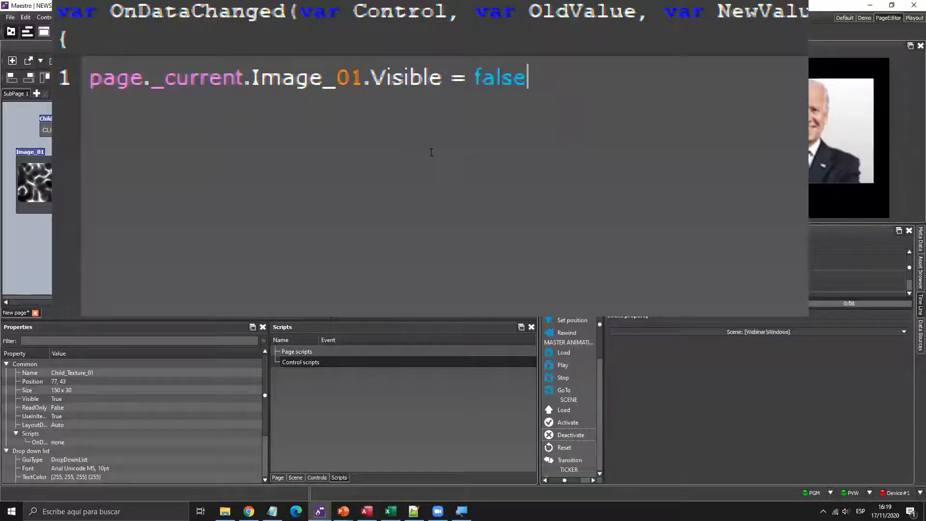
- Add the line page._current.Clip_01.Visible = false;
key("Return")
type("page.")
key("Down")
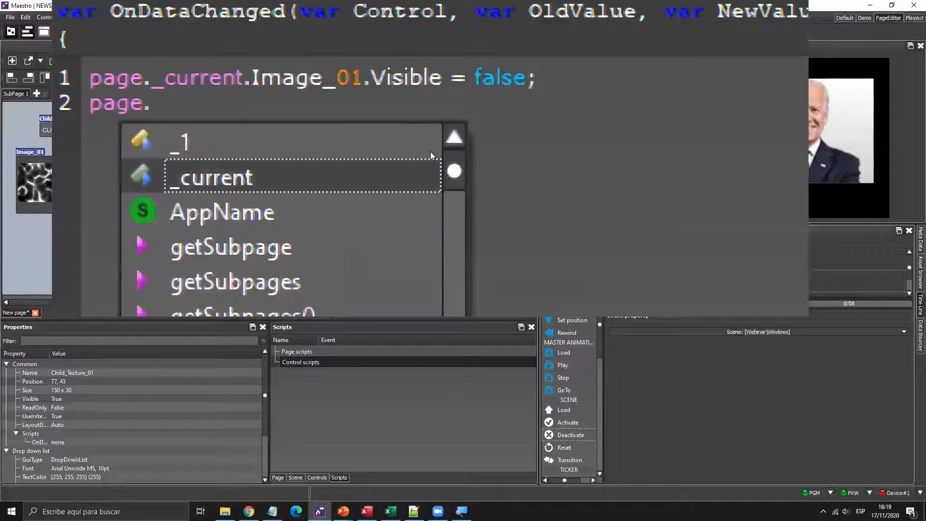
key("Return")
type(".cli")
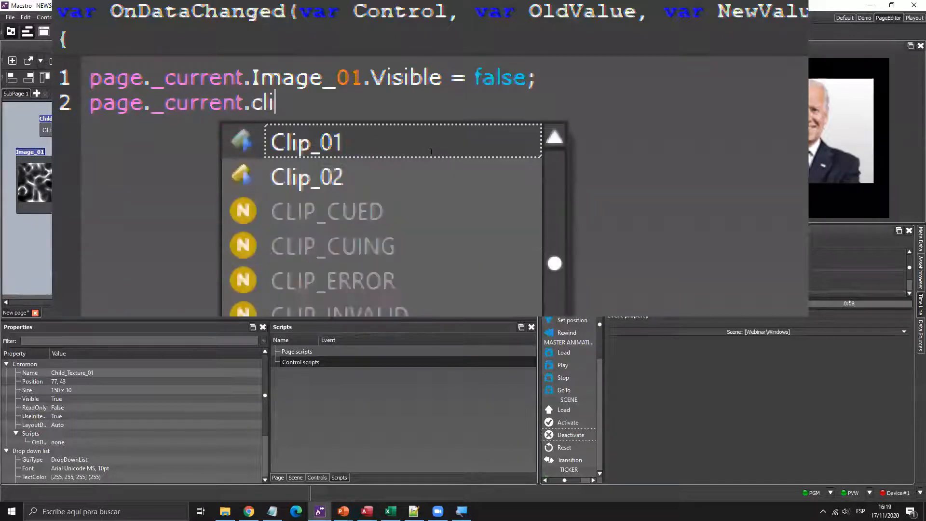
key("Return")
type(".Visible = false;")
- Add the line page._current.VideoInput_01.Visible = false;
key("Return")
type("page.c")
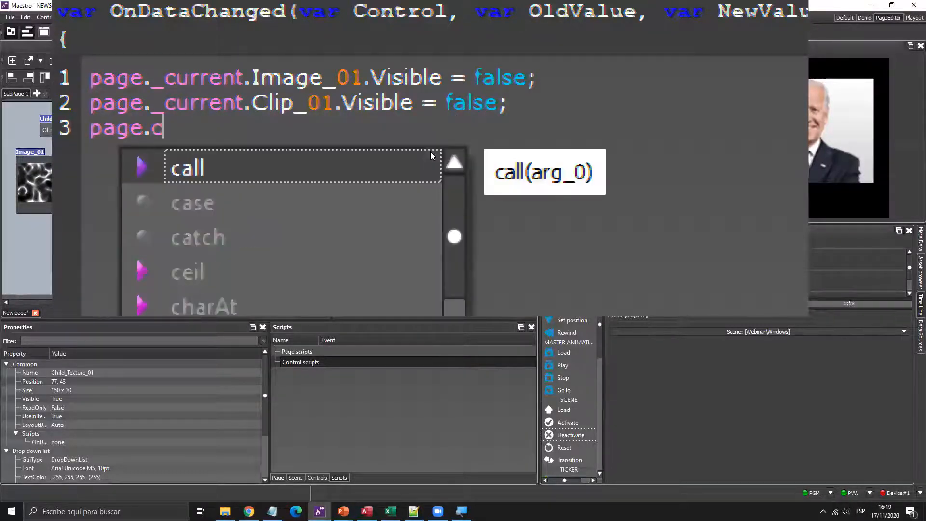
key("BackSpace")
key("Down")
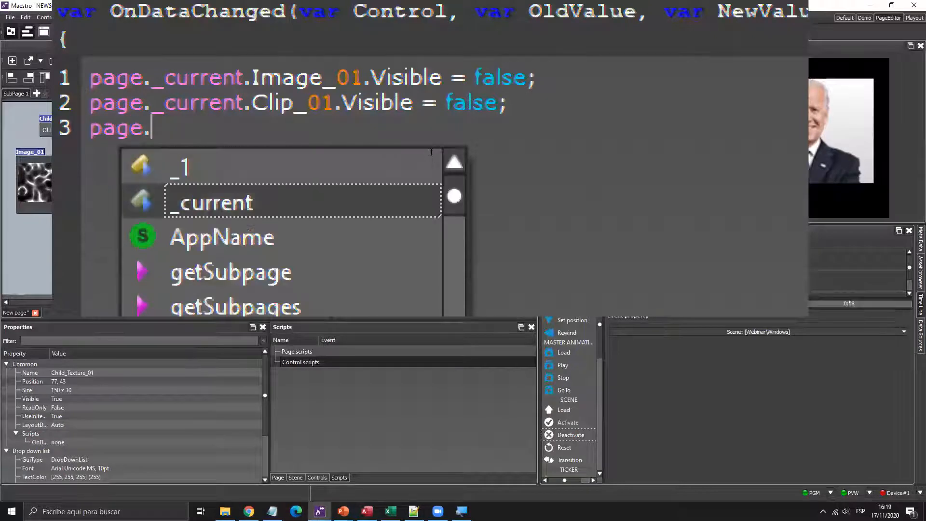
key("Return")
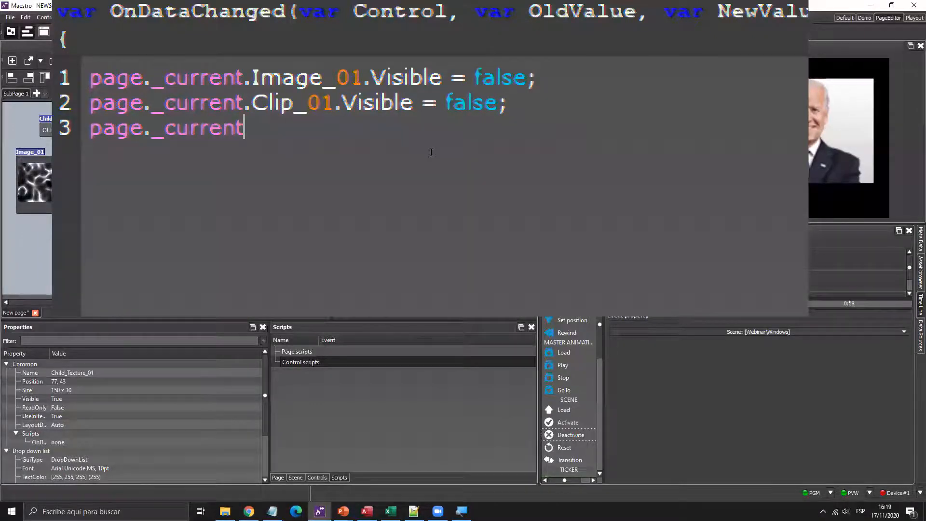
type(".VideoInput_01.v")
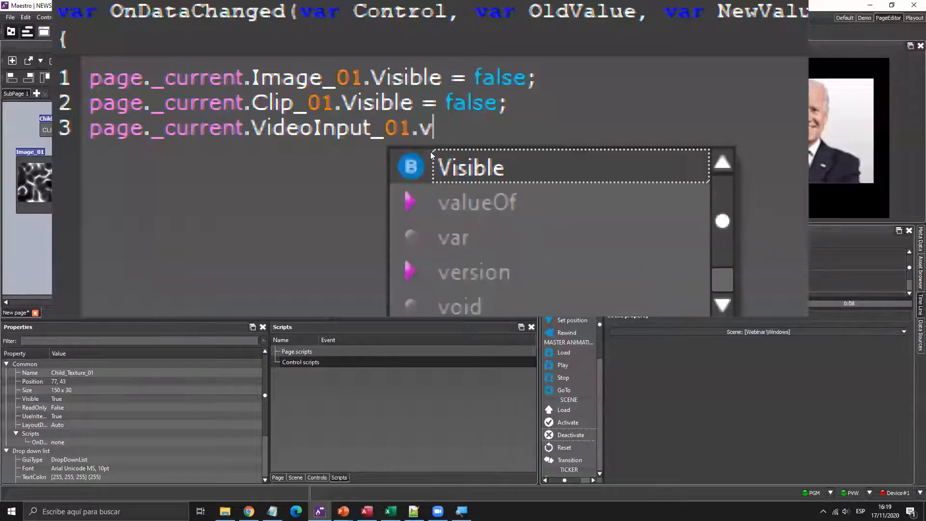
key("Return")
type("= fale")
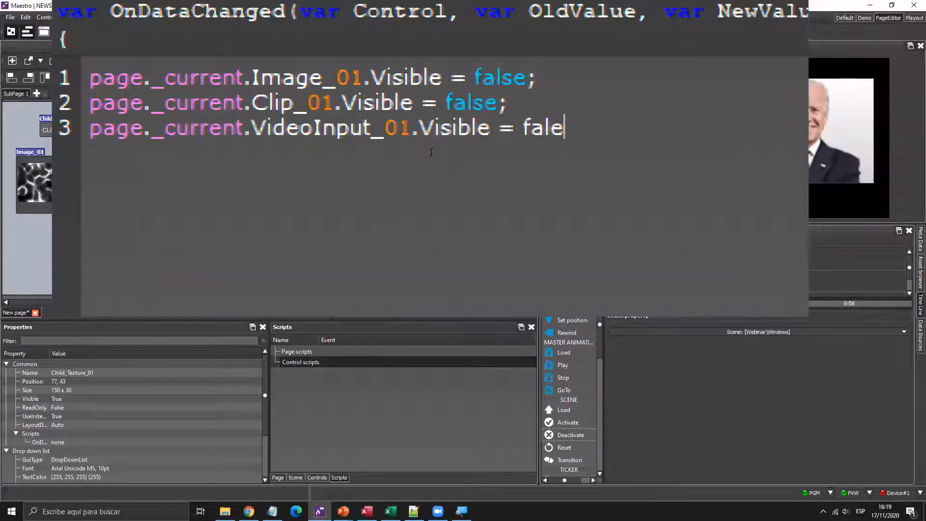
key("BackSpace")
type("se;")
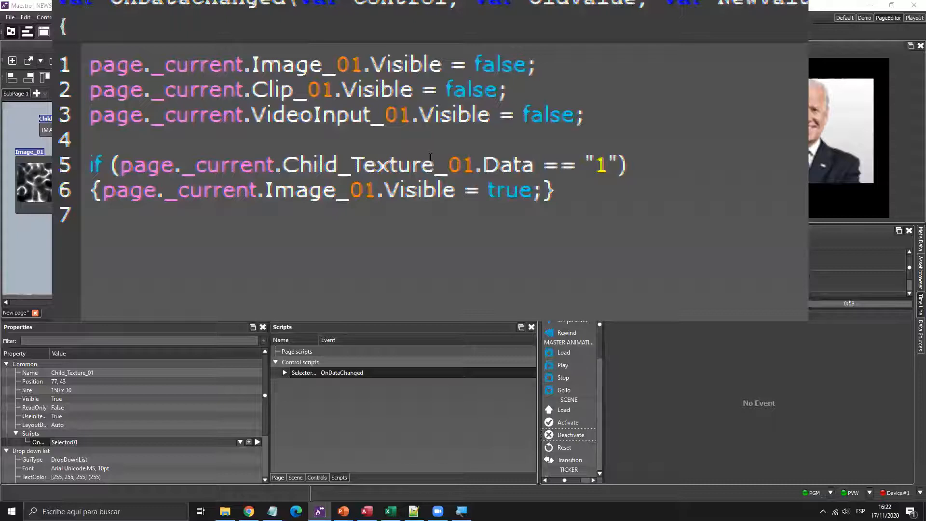
- Copy the Image_01 if-block on lines 5–6 and paste a duplicate onto lines 8–9
left_click(435, 160)
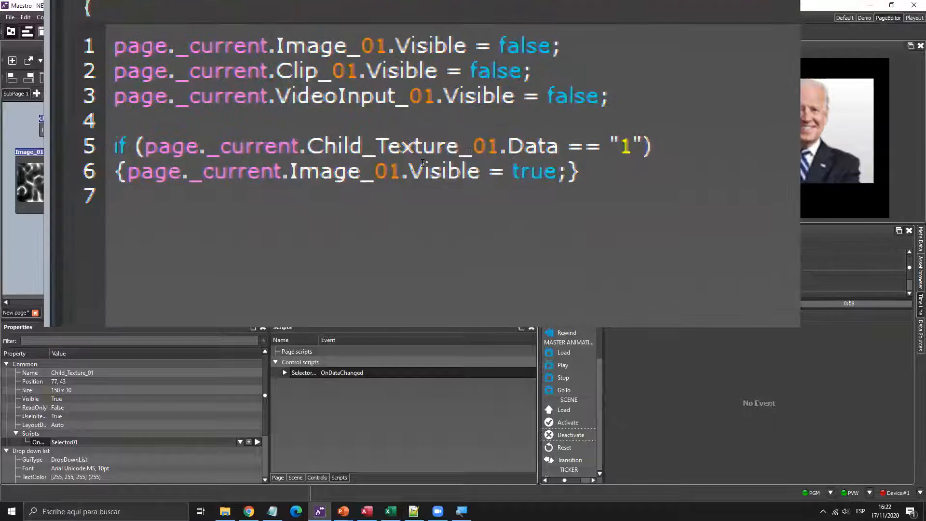
key("Up")
key("Up")
key("Up")
key("Down")
key("shift+Down")
key("shift+Down")
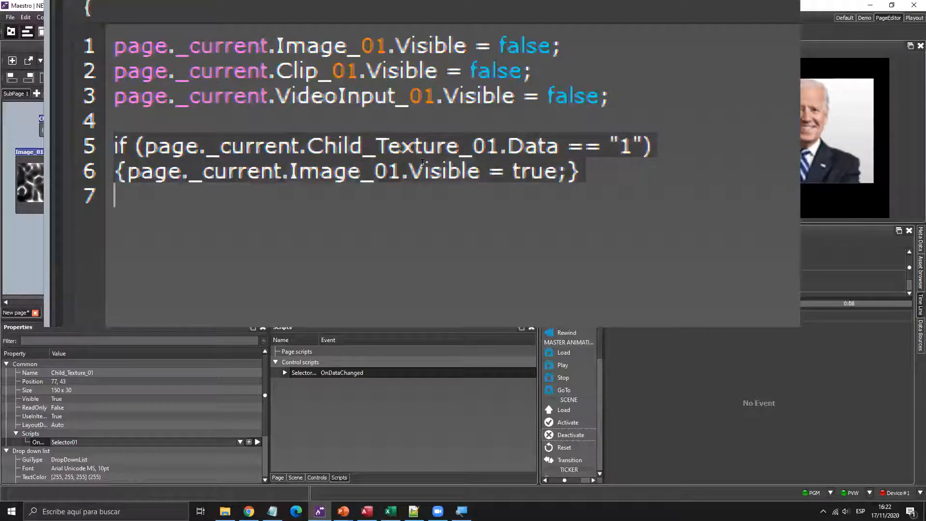
key("ctrl+x")
key("ctrl+v")
key("Left")
key("Up")
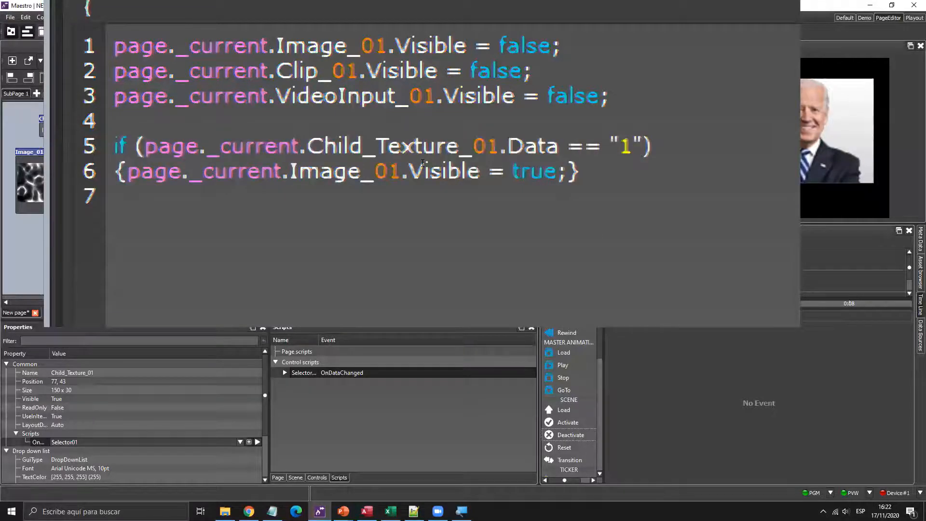
key("Left")
key("Left")
key("Left")
key("Left")
key("Left")
key("Left")
key("Left")
key("Left")
key("Left")
key("Left")
key("Left")
key("Left")
key("Left")
key("Left")
key("Left")
key("Left")
key("Left")
key("Left")
key("Left")
key("Left")
key("Left")
key("Left")
key("Left")
key("Left")
key("Left")
key("Left")
key("Left")
key("Left")
key("Left")
key("Left")
key("Left")
key("Left")
key("shift+Down")
key("shift+Down")
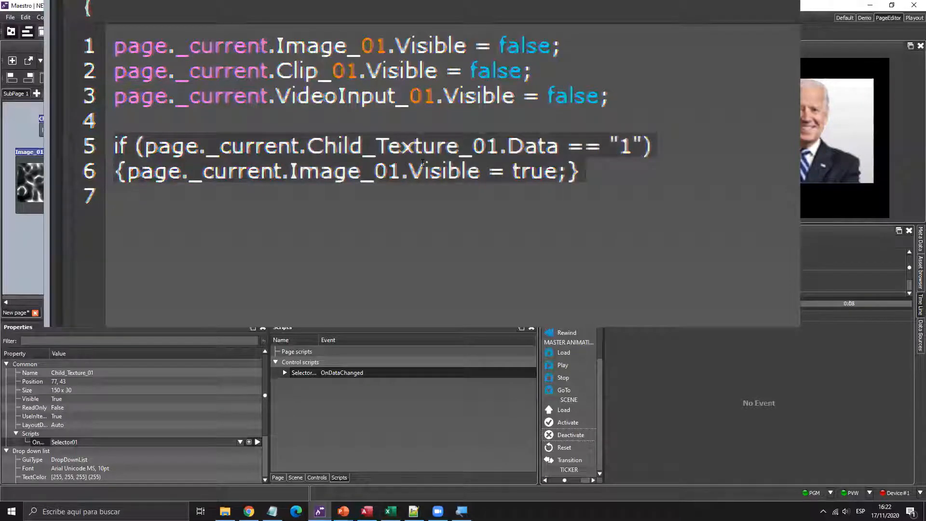
key("ctrl+c")
key("Right")
key("Return")
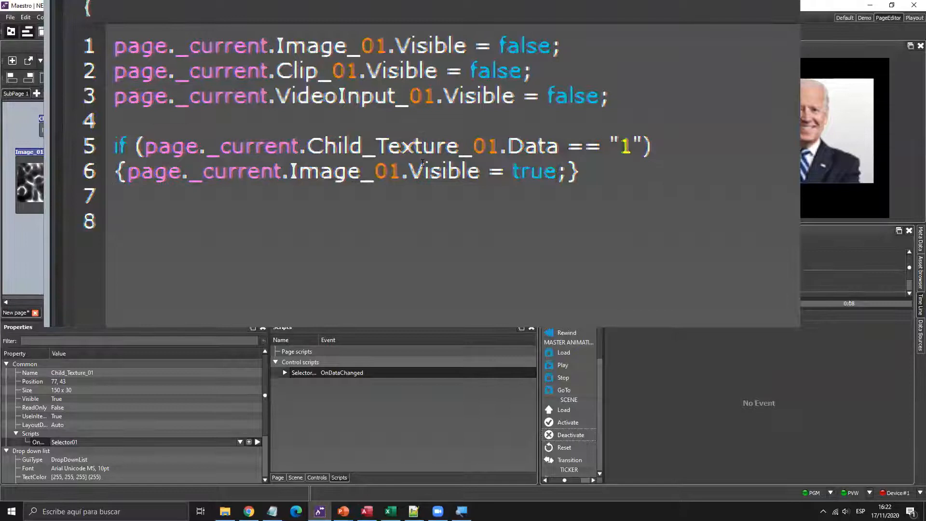
key("ctrl+v")
- Edit the second if-block to test Data == "2" and show Clip_01
key("Up")
key("Up")
key("Right")
key("Right")
key("Right")
key("Right")
key("Right")
key("Right")
key("Right")
key("Right")
key("Right")
key("Right")
key("Right")
key("Right")
key("Right")
key("Right")
key("Right")
key("Right")
key("Right")
key("Right")
key("Right")
key("Right")
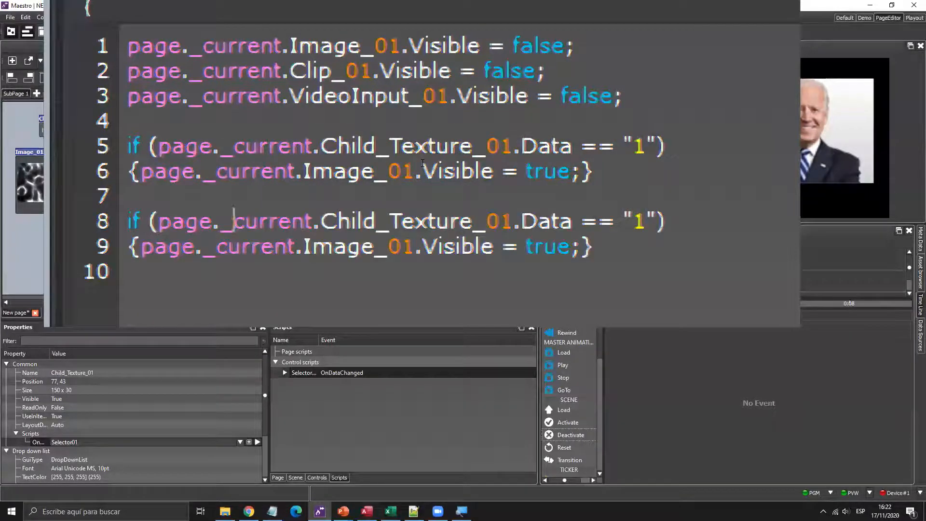
key("Right")
key("Right")
key("Right")
key("Right")
key("Right")
key("Right")
key("Delete")
type("2")
key("Down")
key("Left")
key("Left")
key("Left")
key("Left")
key("Left")
key("Left")
key("Left")
key("Left")
key("Left")
key("Left")
key("Left")
key("Left")
key("Left")
key("Left")
key("Left")
key("Left")
key("Left")
key("Left")
key("Left")
key("Left")
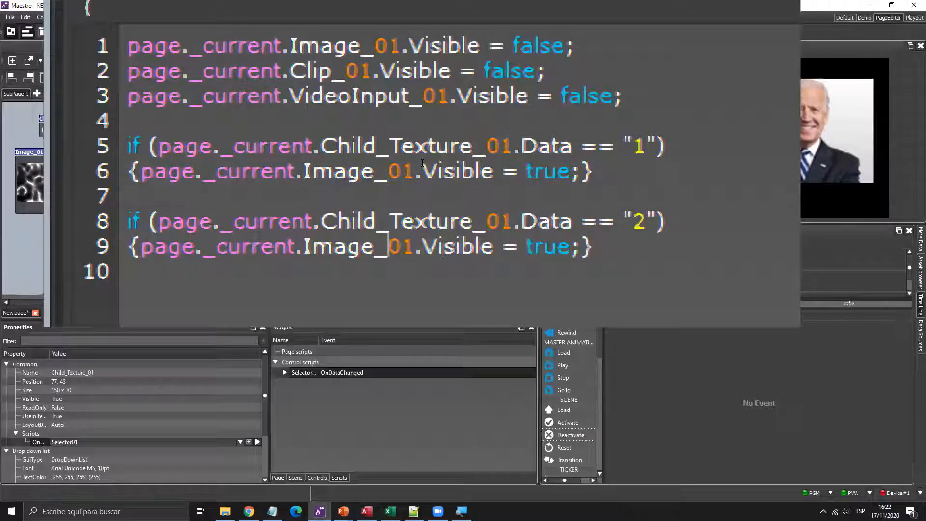
key("shift+Left")
key("shift+Left")
key("shift+Left")
key("shift+Left")
key("shift+Left")
type("Clip")
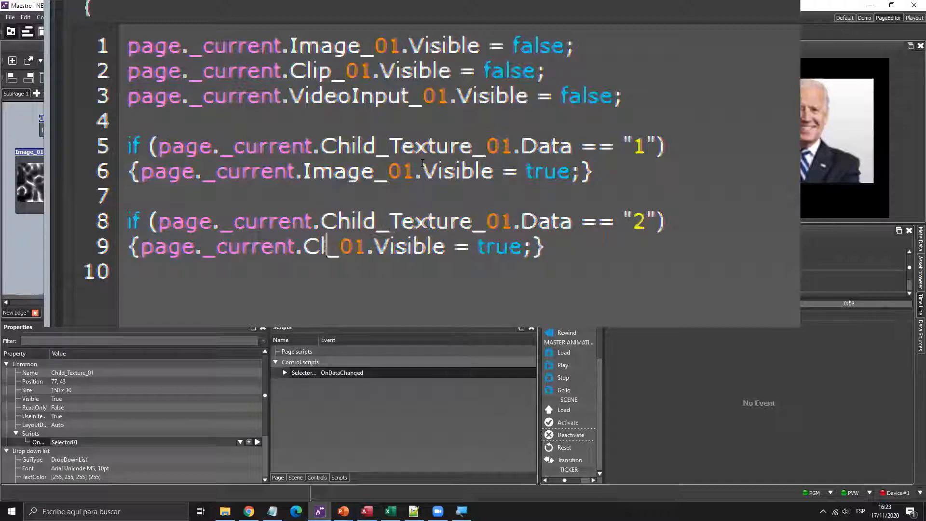
key("Right")
key("Right")
key("Right")
key("Right")
key("Right")
key("Right")
key("Right")
key("Right")
key("Right")
key("Right")
key("Right")
key("Right")
key("Right")
key("Right")
key("Right")
key("Right")
key("Right")
key("Right")
key("Right")
key("Right")
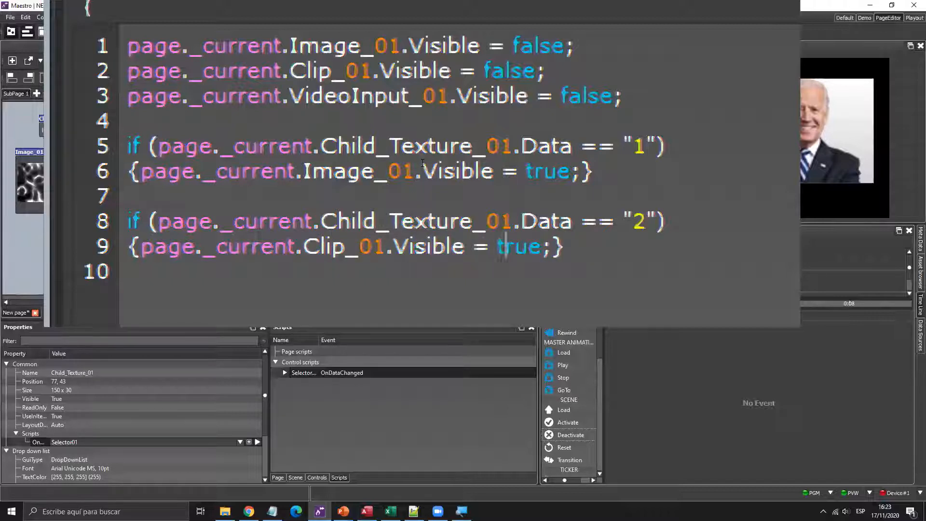
- Paste a third if-block that tests Data == "3" and shows VideoInput_01
key("Return")
key("Return")
key("ctrl+v")
key("Right")
key("Right")
key("Right")
key("Right")
key("Right")
key("Right")
key("Right")
key("Right")
key("Right")
key("Right")
key("Right")
key("Right")
key("Right")
key("Right")
key("Right")
key("Right")
key("Right")
key("Right")
key("Right")
key("Right")
key("Right")
key("Right")
key("Right")
key("Delete")
type("3")
key("Down")
key("Left")
key("Left")
key("Left")
key("Left")
key("Left")
key("Left")
key("Left")
key("Left")
key("Left")
key("Left")
key("Left")
key("Left")
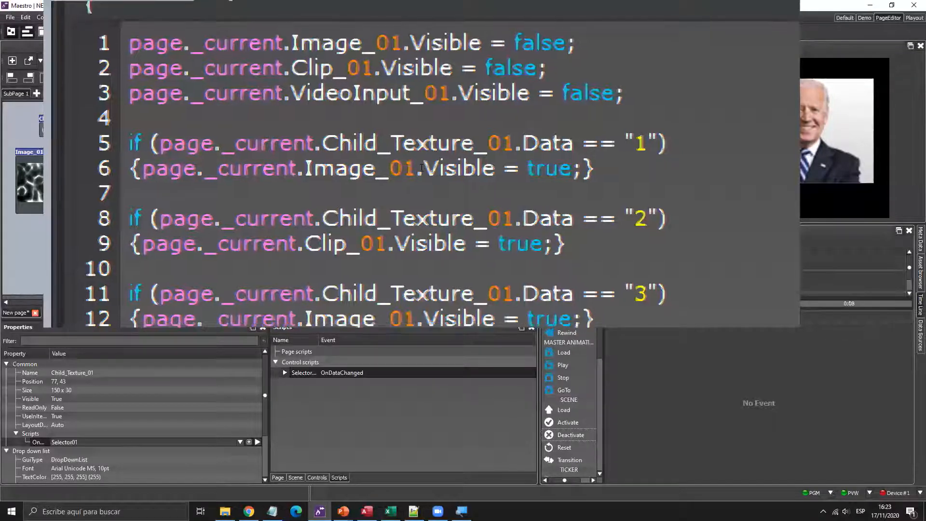
key("Left")
key("Left")
key("Left")
key("Left")
key("Left")
key("Left")
key("Left")
key("Left")
key("Left")
key("Left")
key("Left")
key("Left")
key("Left")
key("Left")
key("Left")
key("Left")
key("Left")
key("Left")
key("Left")
key("Left")
key("Right")
key("Right")
key("Right")
key("shift+Left")
key("shift+Left")
key("shift+Left")
key("shift+Left")
key("shift+Left")
type("VideoInput")
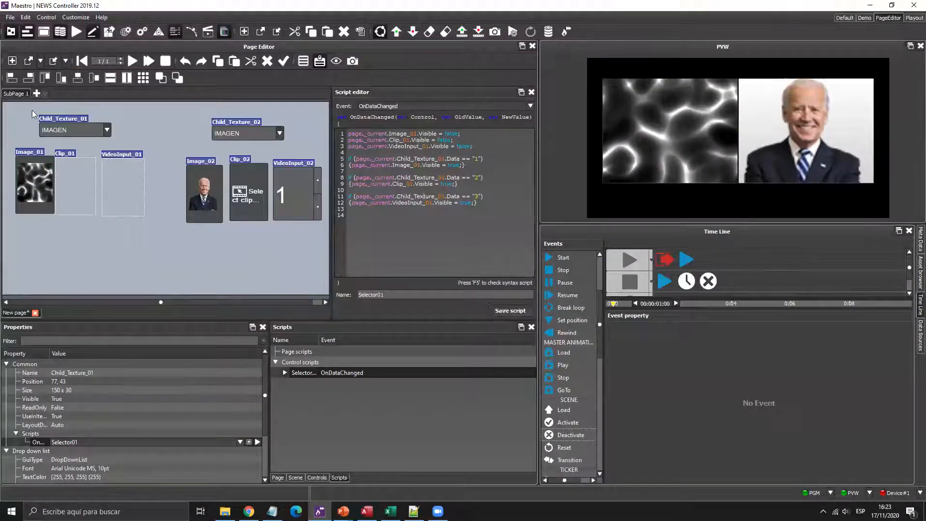
- Test Selector01 by setting Child_Texture_01 to CLIP, then VIDEO INPUT, and running it
left_click(108, 130)
left_click(90, 136)
left_click(103, 132)
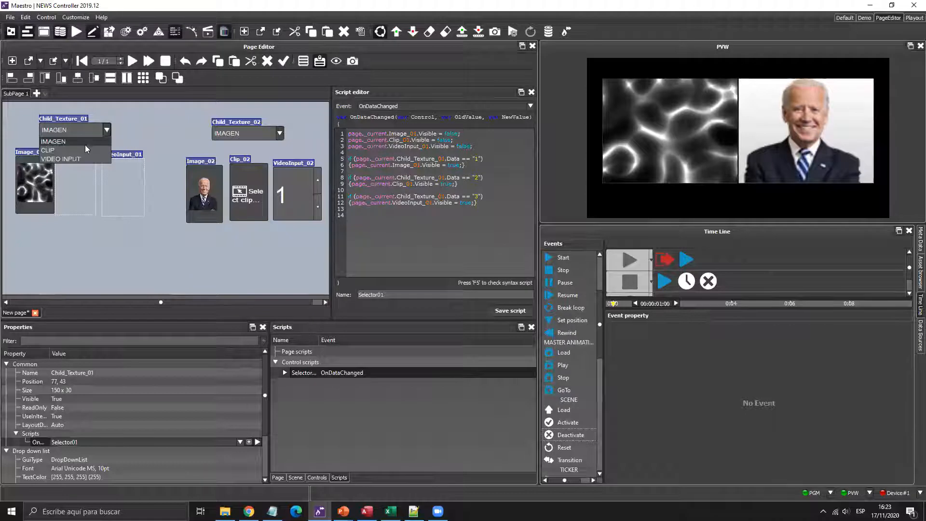
left_click(79, 150)
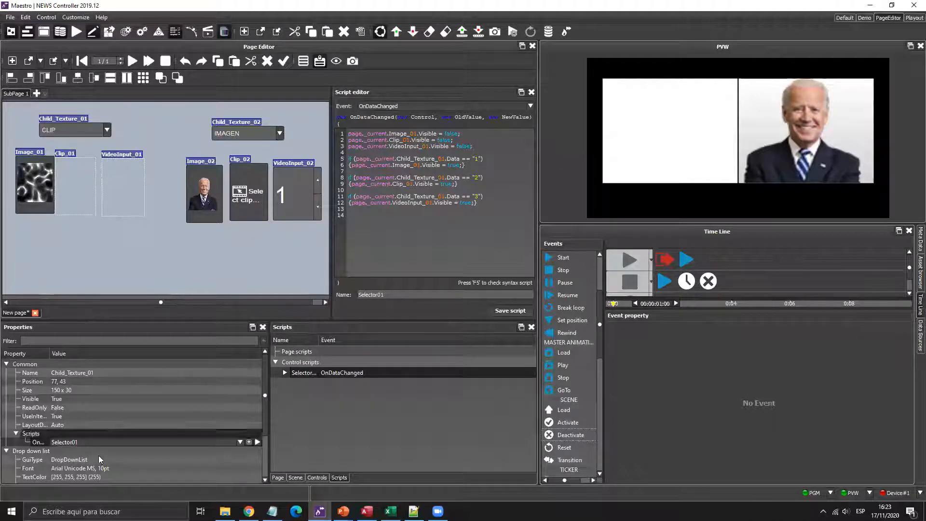
left_click(258, 442)
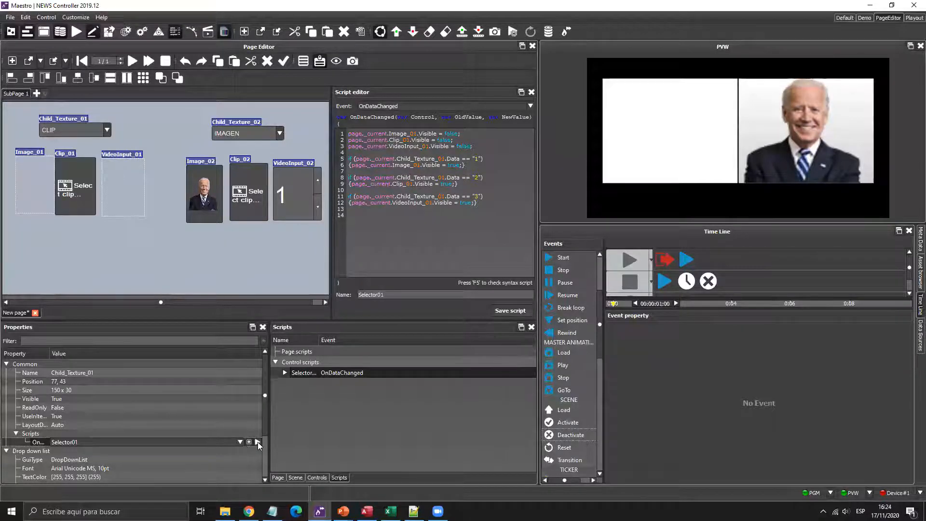
left_click(107, 131)
left_click(72, 157)
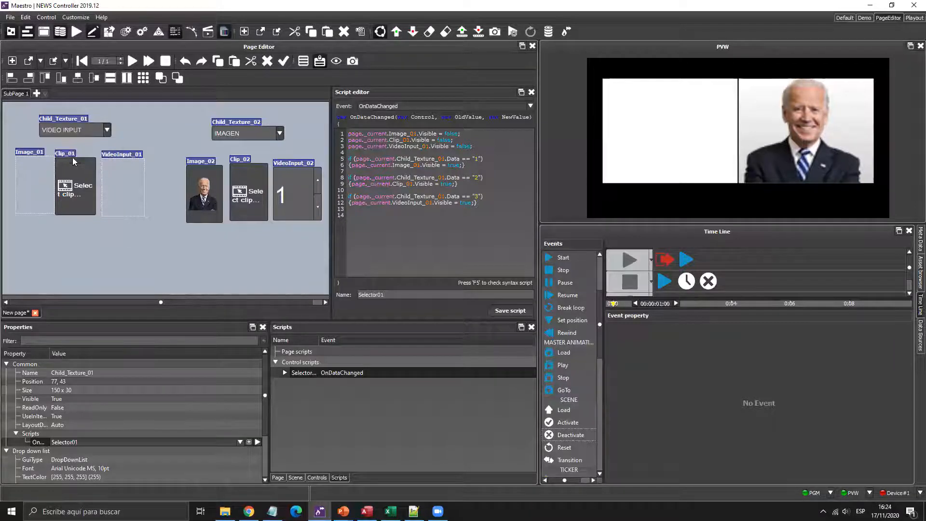
left_click(258, 442)
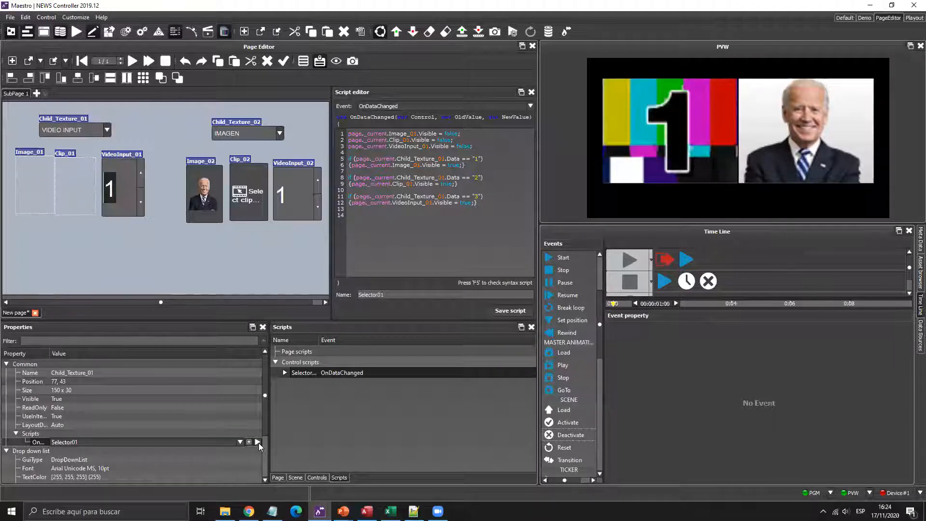
- Left-align Image_01, Clip_01 and VideoInput_01 and drag the stack about 77 px right
left_click(36, 186)
left_click(75, 187, "ctrl")
left_click(129, 184, "ctrl")
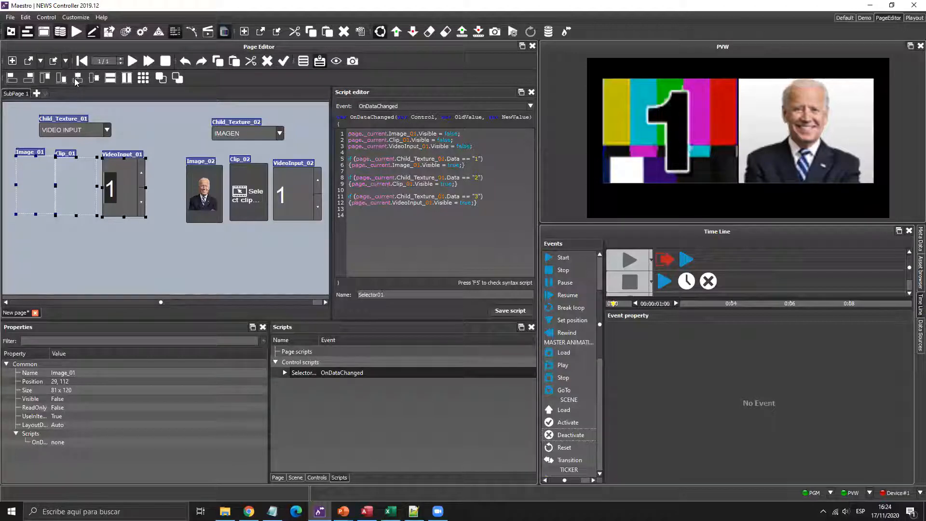
left_click(75, 78)
left_click_drag(38, 201, 75, 202)
left_click(123, 173)
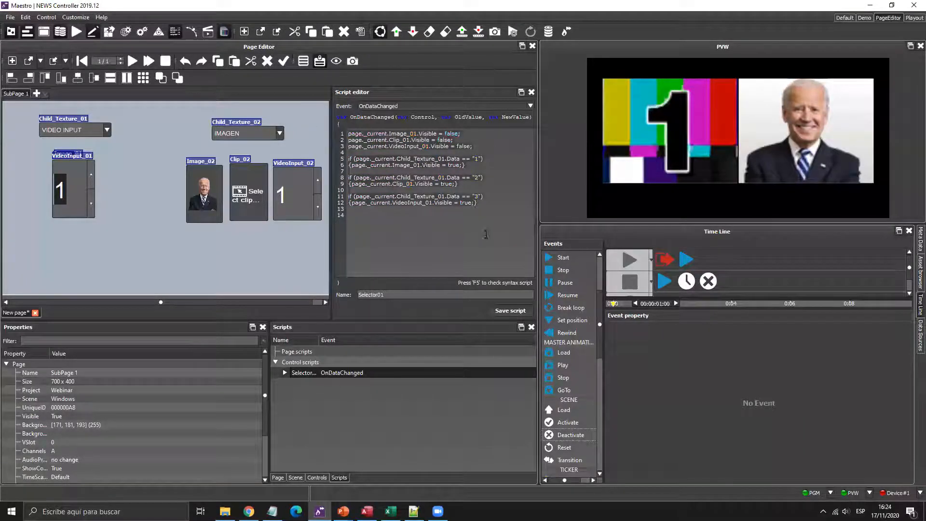
- In Selector01, change Image_01, Clip_01 and VideoInput_01 on lines 1–3 to _02
left_click(300, 363)
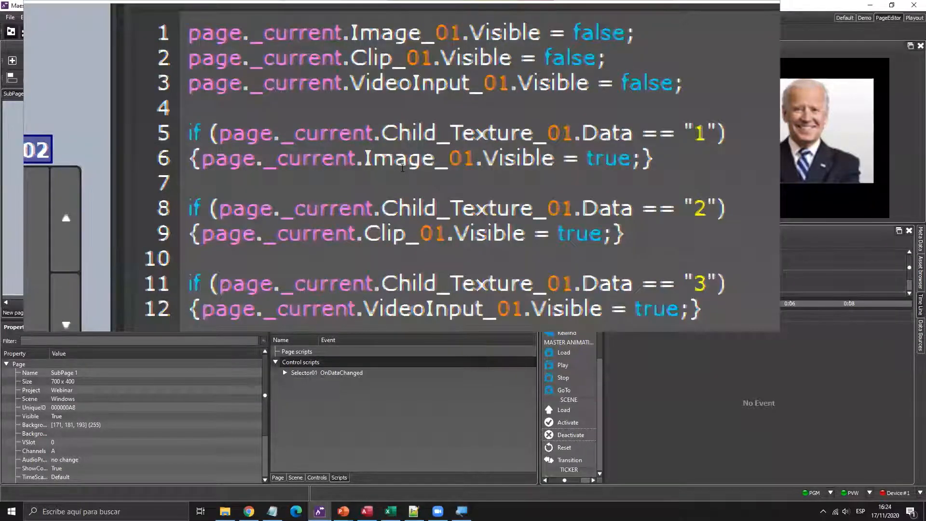
key("Up")
key("Up")
key("Up")
key("BackSpace")
type("2")
key("Down")
key("Left")
key("Left")
key("BackSpace")
type("2")
key("Down")
key("Right")
key("Right")
key("Right")
- Change Child_Texture_01 and Image_01 in the first if-block to _02
key("Right")
key("Right")
key("BackSpace")
type("2")
key("Down")
key("Right")
key("Right")
key("Right")
key("Right")
key("Right")
key("BackSpace")
type("2")
key("Down")
key("Left")
key("Left")
key("Left")
key("Left")
key("Left")
key("Left")
key("Left")
key("Left")
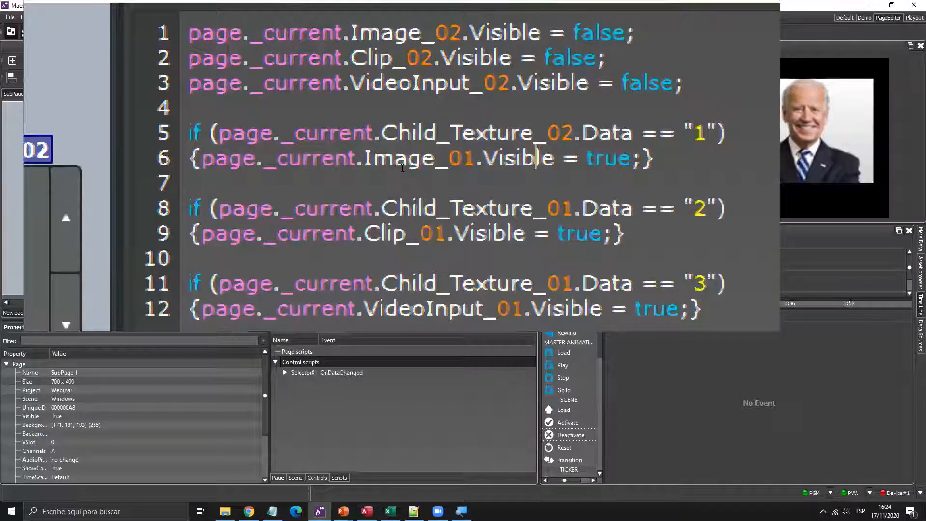
key("Left")
key("Left")
key("BackSpace")
type("2")
key("Down")
key("Down")
- Change the remaining _01 references on lines 8–12 to _02
key("Right")
key("Up")
key("Right")
key("Right")
key("Right")
key("Right")
key("Right")
key("Right")
key("Right")
key("Right")
key("BackSpace")
type("2")
key("Down")
key("Left")
key("Left")
key("Left")
key("Left")
key("Left")
key("Left")
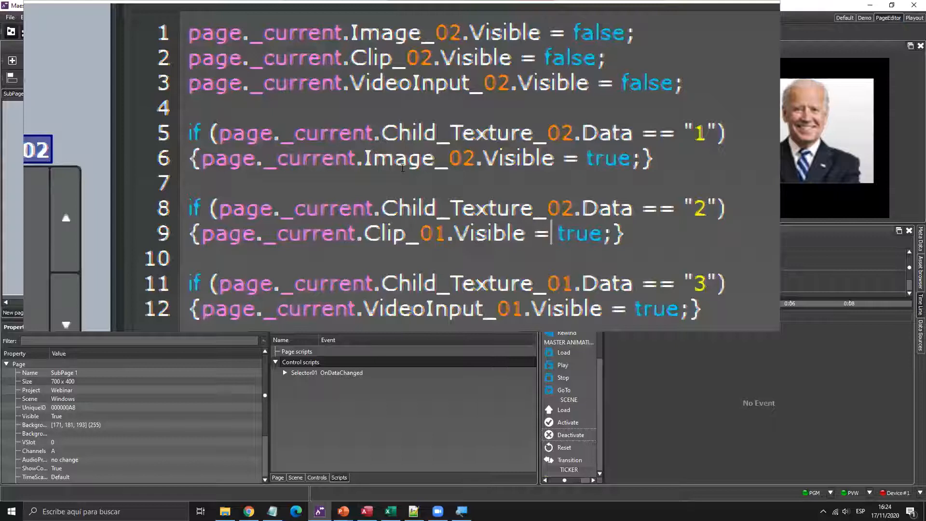
key("Left")
key("Left")
key("Left")
key("Left")
key("Left")
key("Left")
key("Left")
key("Left")
key("Right")
key("BackSpace")
type("2")
key("Down")
key("Down")
key("Right")
key("Right")
key("Right")
key("Right")
key("Right")
key("Right")
key("Right")
key("Right")
key("Right")
key("Right")
key("Right")
key("Right")
key("Right")
key("Right")
key("Right")
key("Right")
key("Right")
key("Right")
key("Right")
key("Right")
key("Left")
key("Left")
key("BackSpace")
type("2")
key("Down")
key("Left")
key("Left")
key("Left")
key("Left")
key("Left")
key("Left")
key("Delete")
type("2")
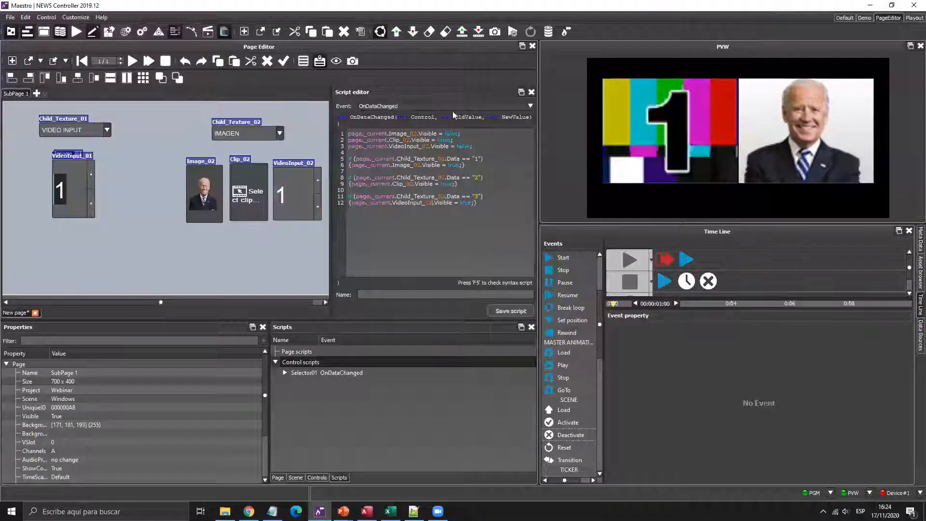
- Save the edited script as a new script named Selector02
left_click(399, 294)
type("Selector02")
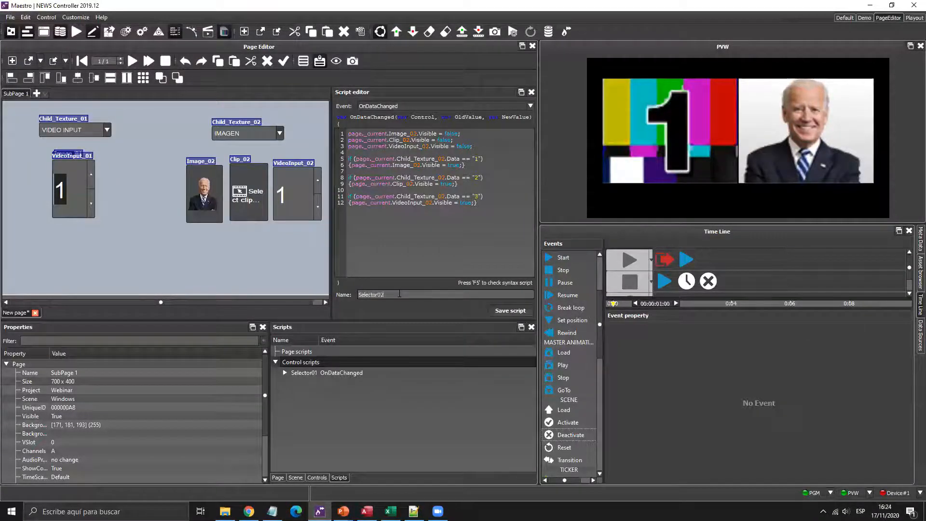
left_click(507, 311)
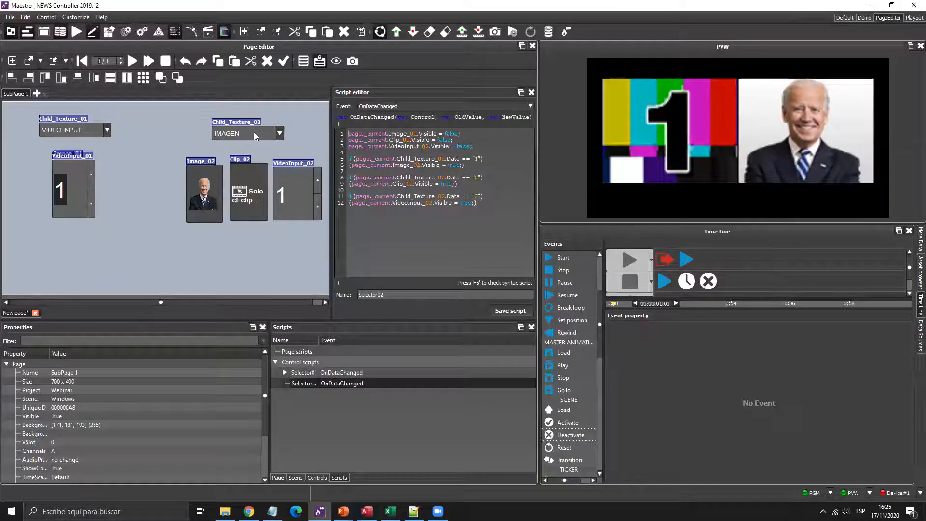
- Assign Selector02 to Child_Texture_02 and test it with CLIP, then VIDEO INPUT
left_click_drag(254, 133, 257, 130)
left_click(203, 443)
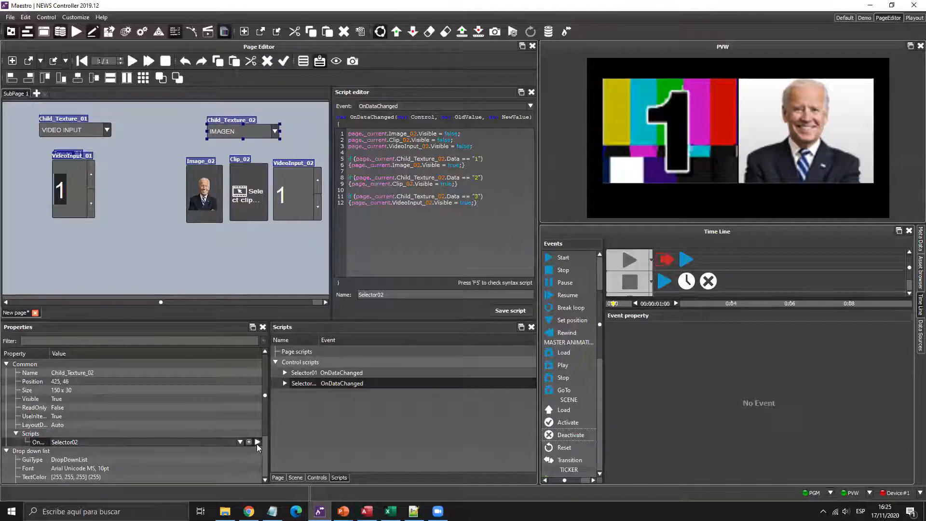
left_click(275, 131)
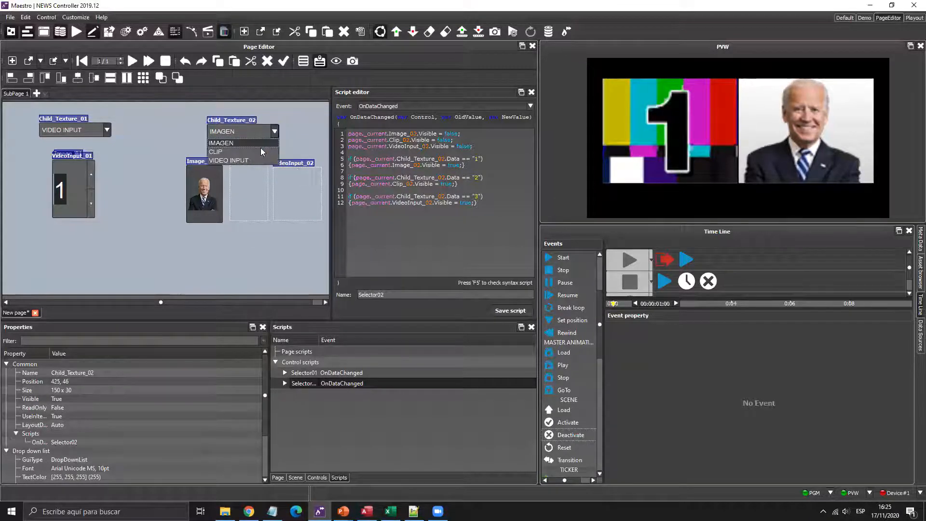
left_click(260, 152)
left_click(215, 441)
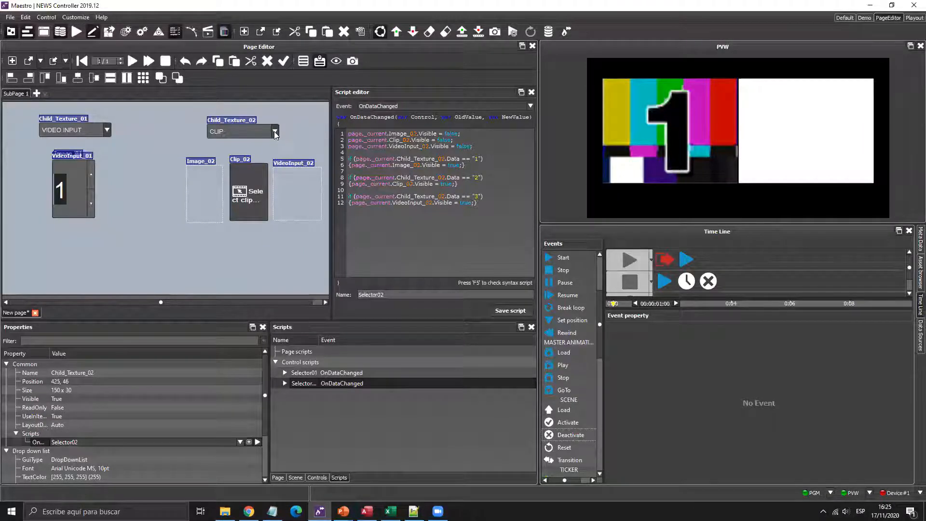
left_click(275, 131)
left_click(255, 160)
left_click(257, 441)
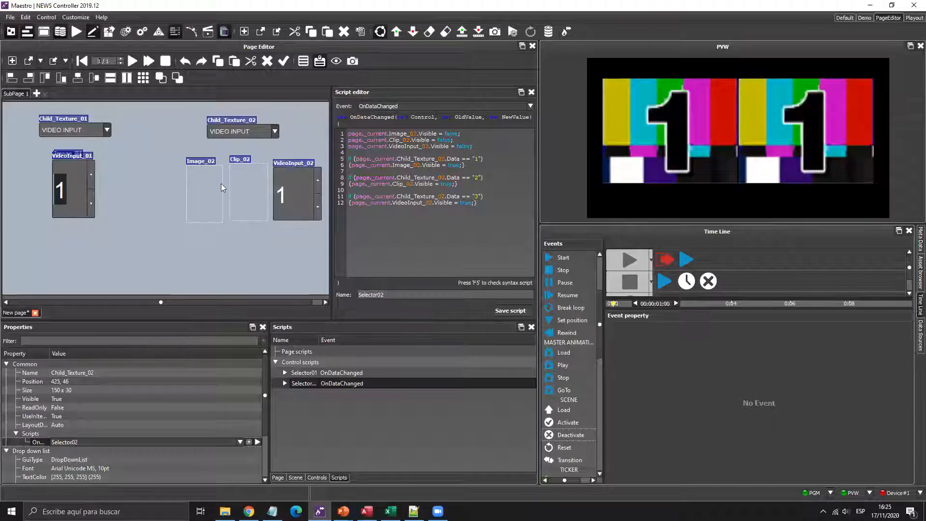
- Stack Image_02, Clip_02 and VideoInput_02 together and move them about 62 px right
left_click(202, 182)
left_click(247, 181, "ctrl")
left_click(289, 183, "ctrl")
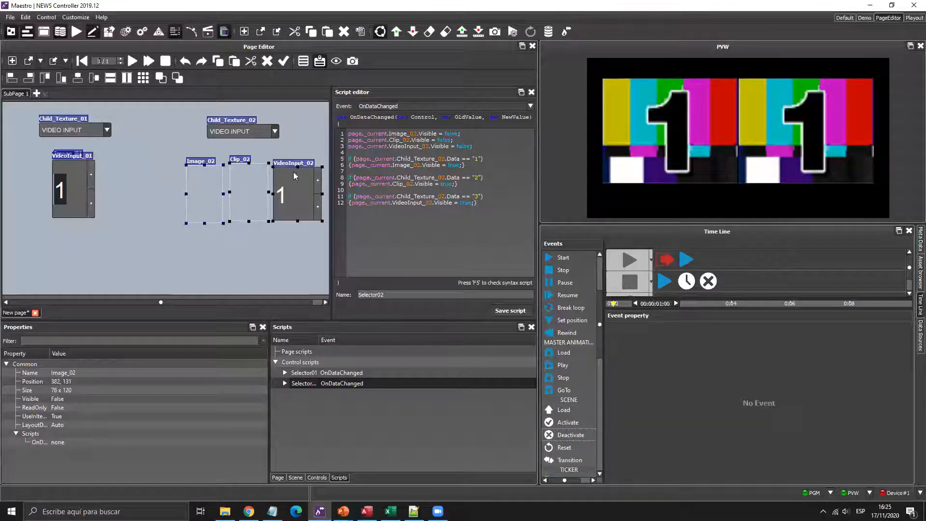
left_click(94, 78)
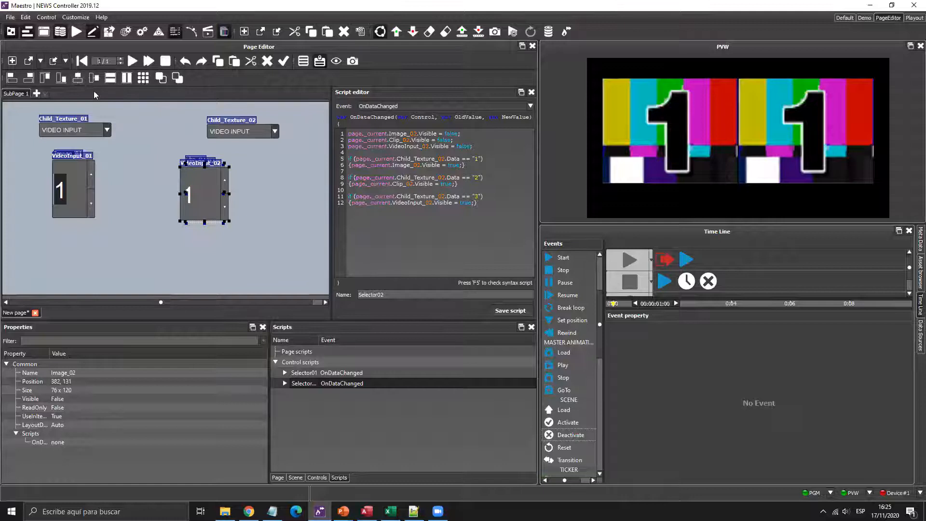
left_click(195, 181)
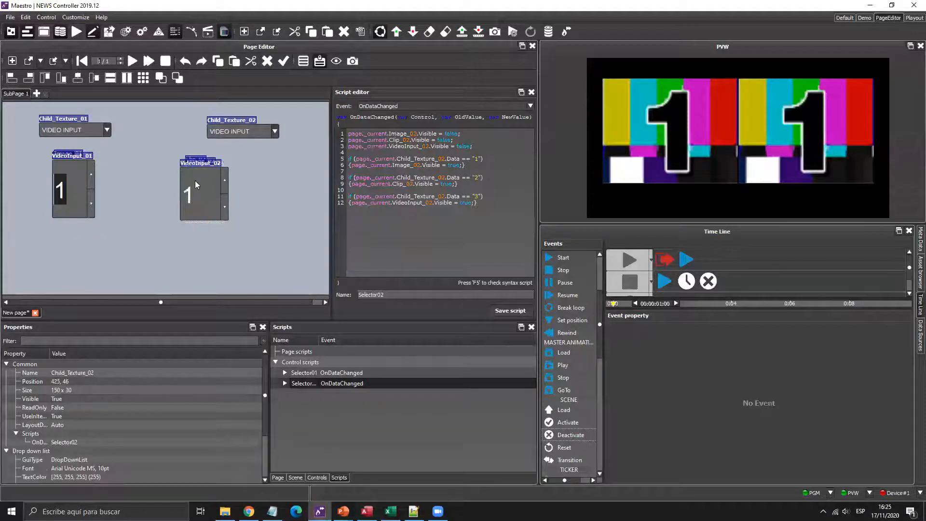
mouse_move(156, 140)
left_mouse_down()
mouse_move(227, 226)
mouse_move(255, 240)
left_mouse_up()
left_click_drag(206, 203, 239, 205)
- Line Child_Texture_02 up with Child_Texture_01 and nudge the _02 stack up 10 px
left_click(99, 136)
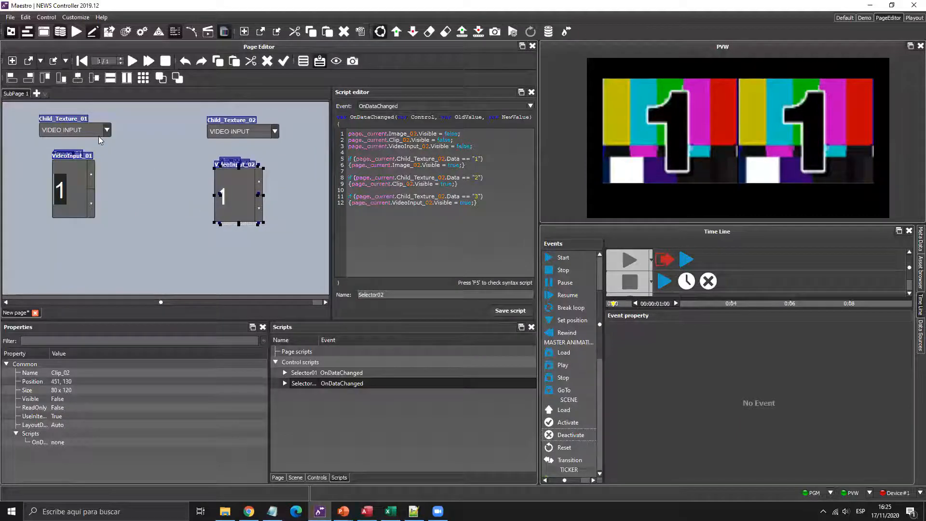
left_click(91, 80)
left_click(75, 193)
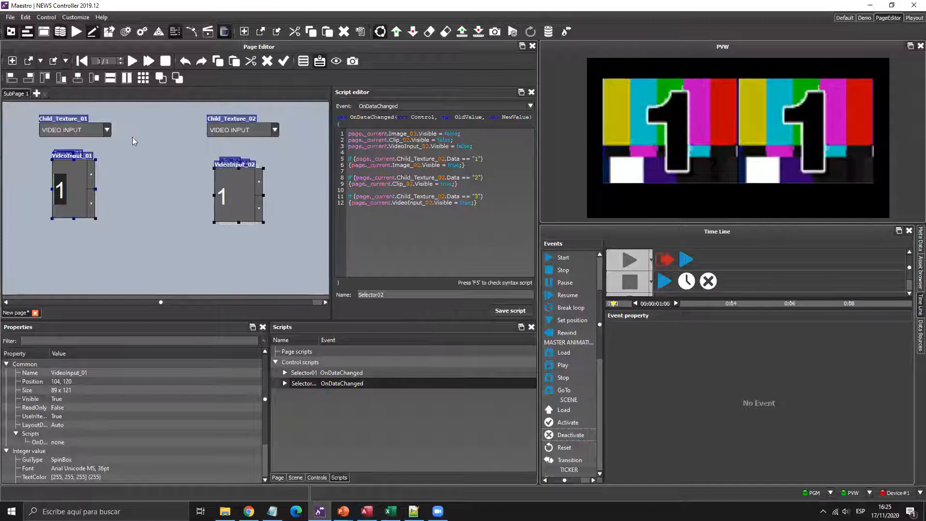
left_click(165, 164)
left_click_drag(162, 148, 303, 242)
key("Up")
key("Up")
key("Up")
key("Up")
key("Up")
key("Up")
key("Up")
key("Up")
key("Up")
key("Up")
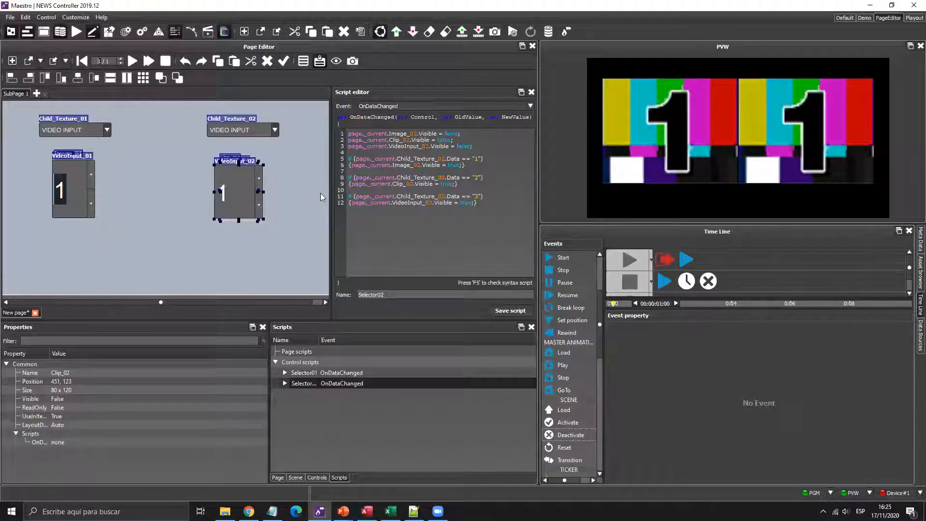
left_click(320, 192)
left_click(95, 191)
left_click(189, 155)
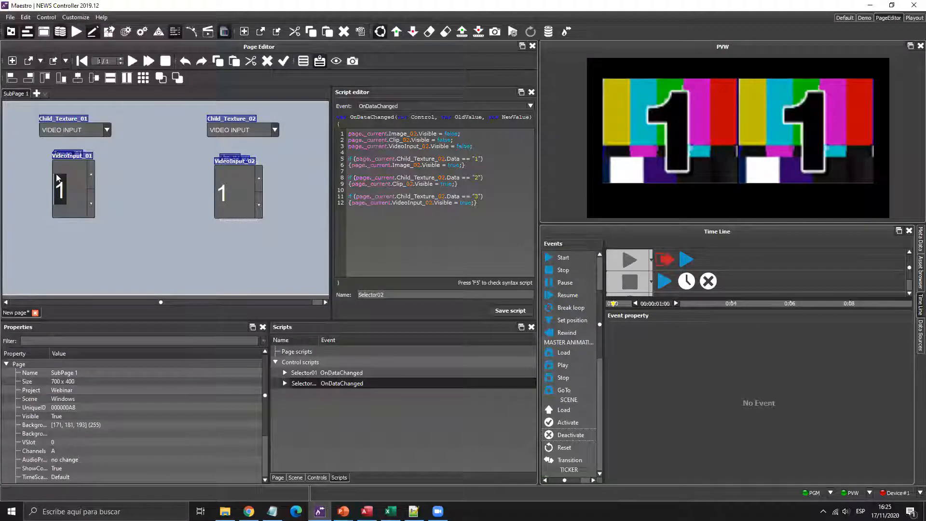
- Hide the object name labels and nudge all page controls right and down
left_click(318, 62)
left_click_drag(19, 113, 302, 257)
key("Right")
key("Right")
key("Right")
key("Right")
key("Right")
key("Right")
key("Right")
key("Right")
key("Right")
key("Right")
key("Right")
key("Right")
key("Right")
key("Right")
key("Right")
key("Down")
key("Down")
key("Down")
key("Down")
key("Down")
key("Down")
key("Down")
key("Down")
key("Down")
key("Down")
key("Down")
key("Down")
key("Down")
key("Down")
key("Down")
key("Down")
key("Down")
key("Down")
key("Down")
key("Down")
key("Down")
left_click(20, 123)
- Nudge the left selector-and-clip pair right and the right pair left
left_click_drag(164, 269, 164, 269)
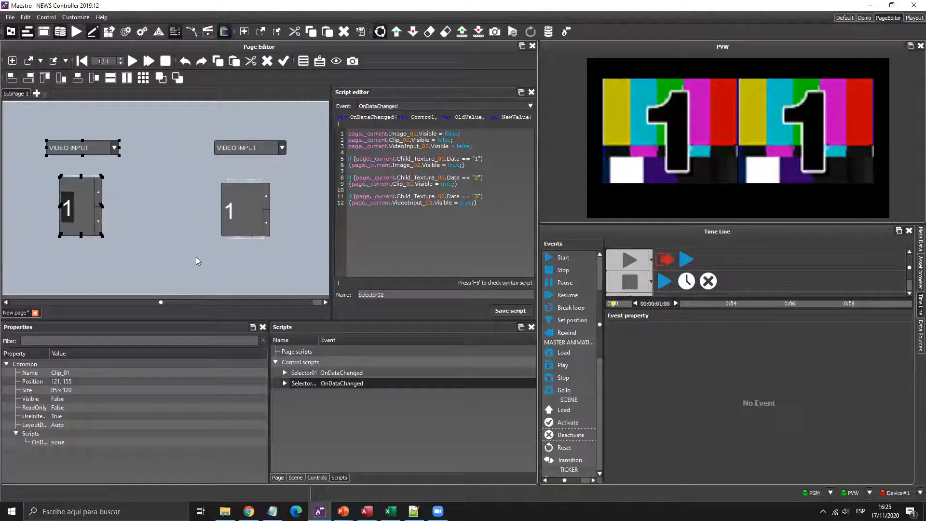
key("Right")
key("Right")
key("Right")
key("Right")
key("Right")
key("Right")
key("Right")
key("Right")
key("Right")
key("Right")
key("Right")
key("Right")
key("Right")
key("Right")
key("Right")
key("Right")
key("Right")
key("Right")
key("Right")
key("Right")
left_click_drag(302, 132, 196, 265)
key("Left")
key("Left")
key("Left")
key("Left")
key("Left")
key("Left")
key("Left")
key("Left")
key("Left")
key("Left")
key("Left")
key("Left")
key("Left")
key("Left")
key("Left")
key("Left")
key("Left")
key("Left")
key("Left")
key("Left")
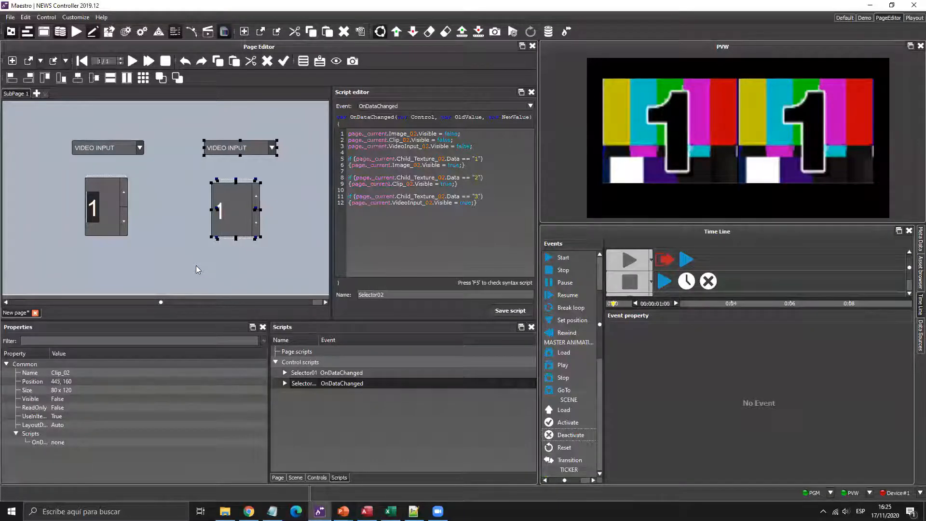
key("Left")
- Save the page as Ventanas in the Webinar templates, then close it
left_click(198, 123)
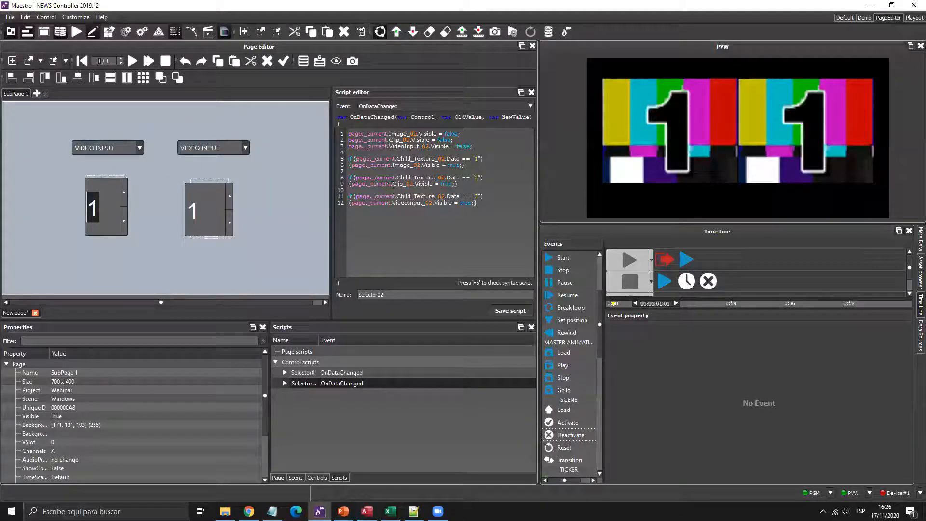
left_click(66, 61)
left_click(71, 86)
left_click(341, 355)
type("V")
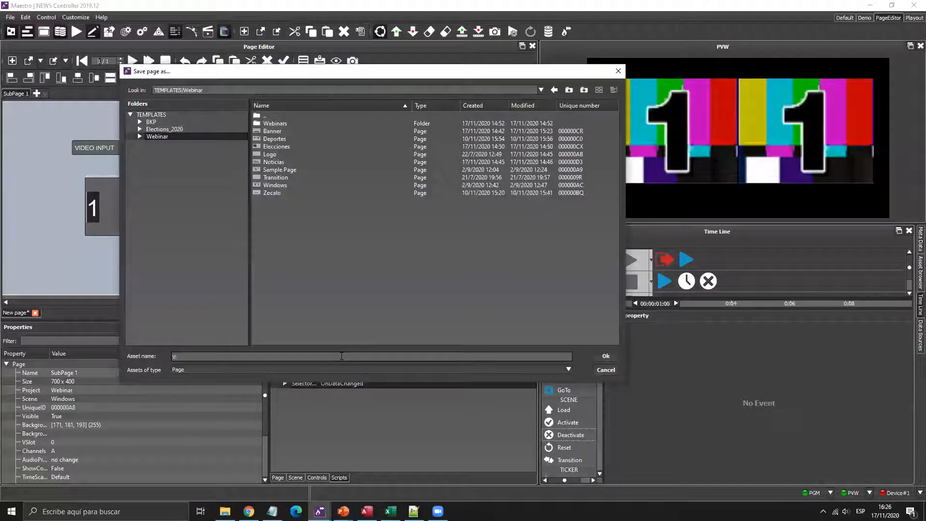
type("entinas")
key("Return")
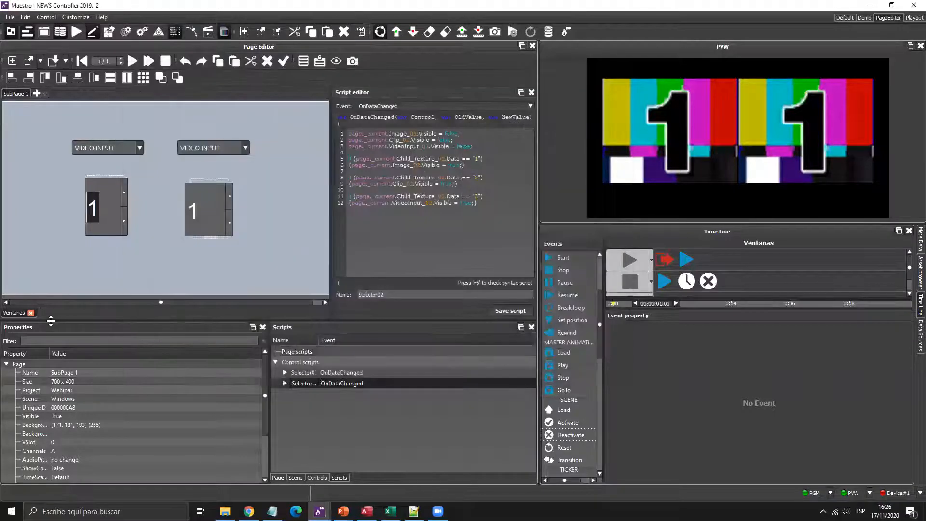
left_click(31, 313)
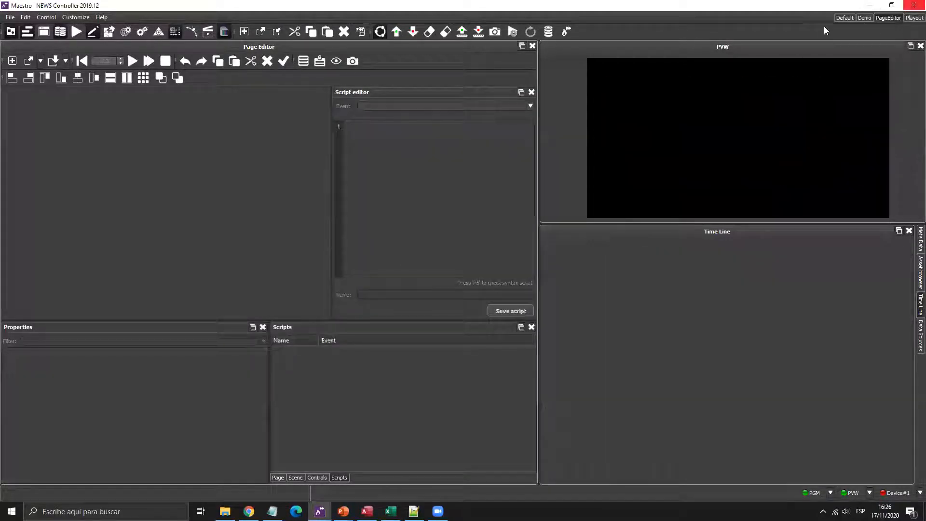
- Switch to the Default layout, add Ventanas to the rundown, and play then stop it
left_click(845, 18)
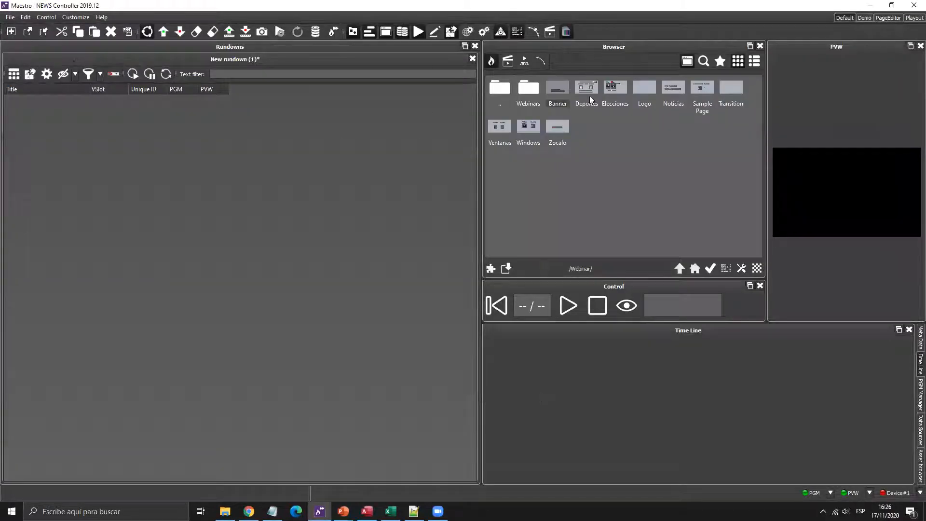
left_click_drag(500, 132, 138, 142)
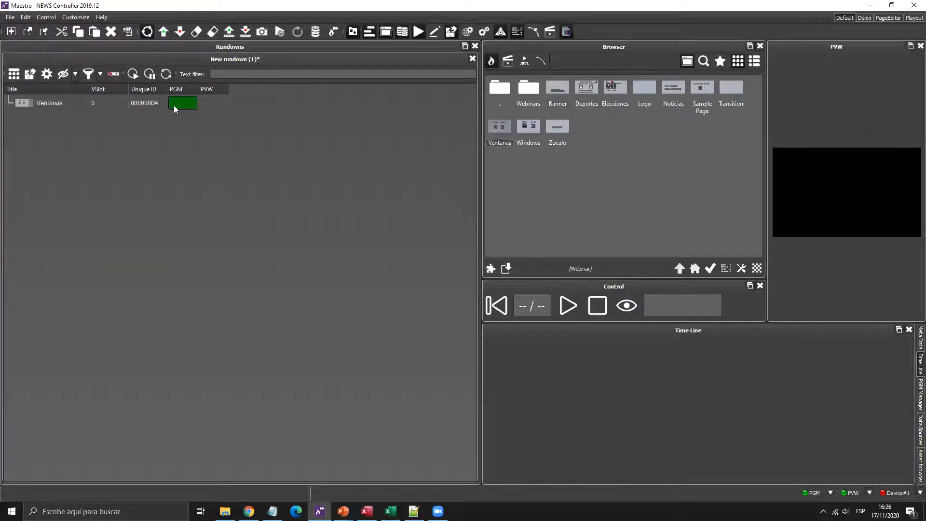
left_click_drag(478, 140, 339, 144)
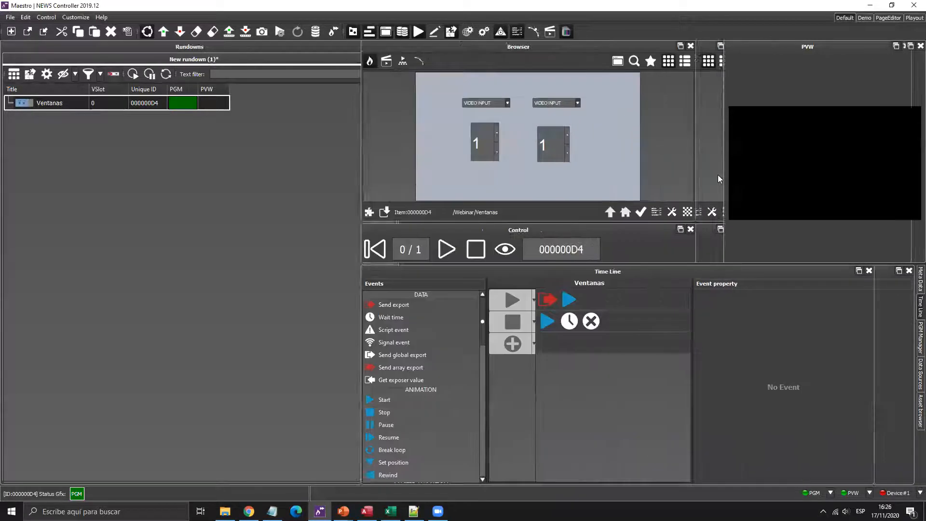
left_click_drag(715, 169, 598, 187)
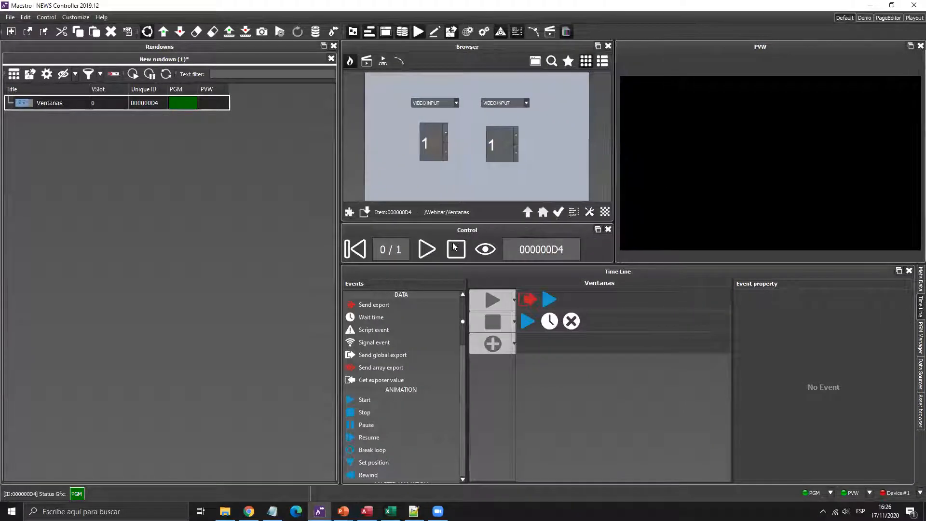
left_click(426, 251)
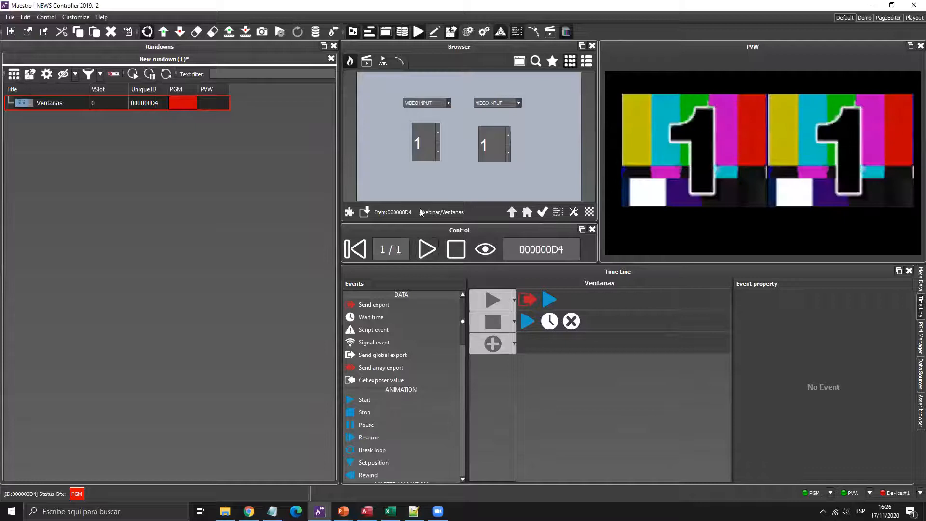
left_click(456, 249)
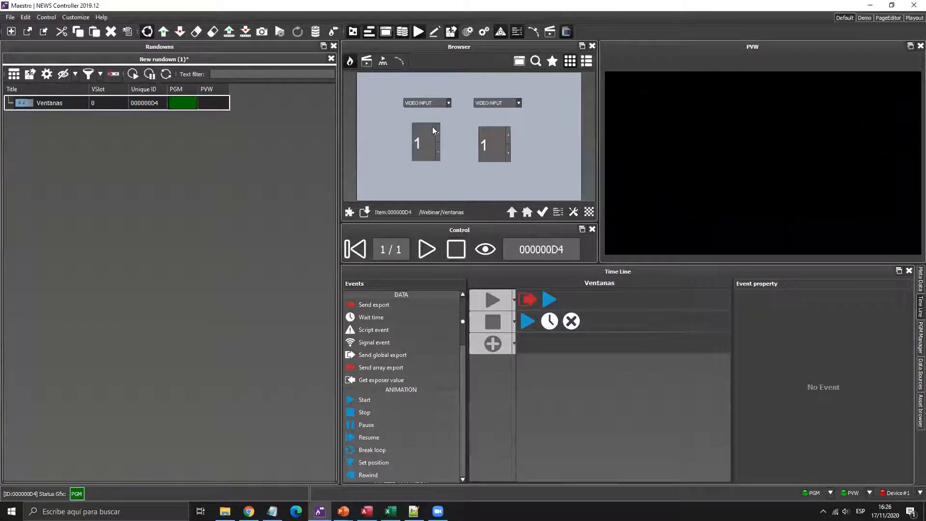
- Test both windows' source dropdowns, setting IMAGEN then CLIP, and bring up the Open page list
left_click(448, 103)
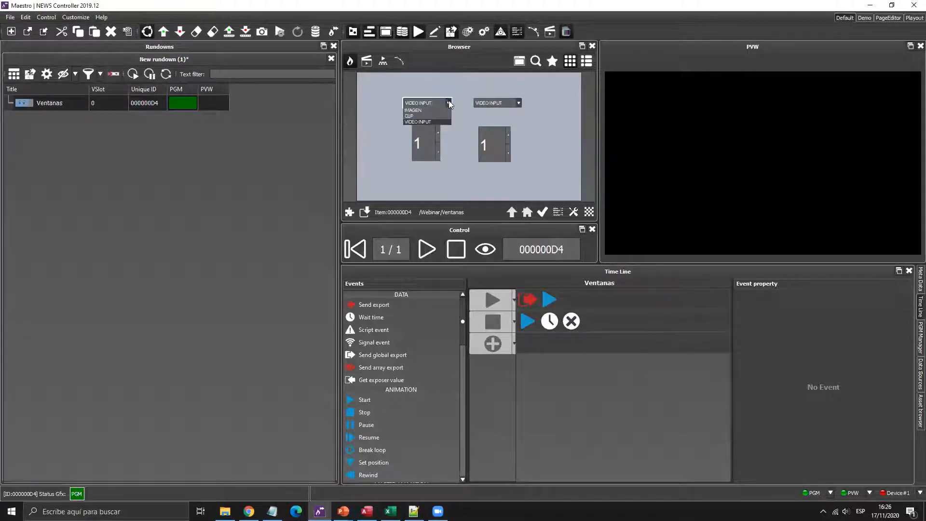
key("super+plus")
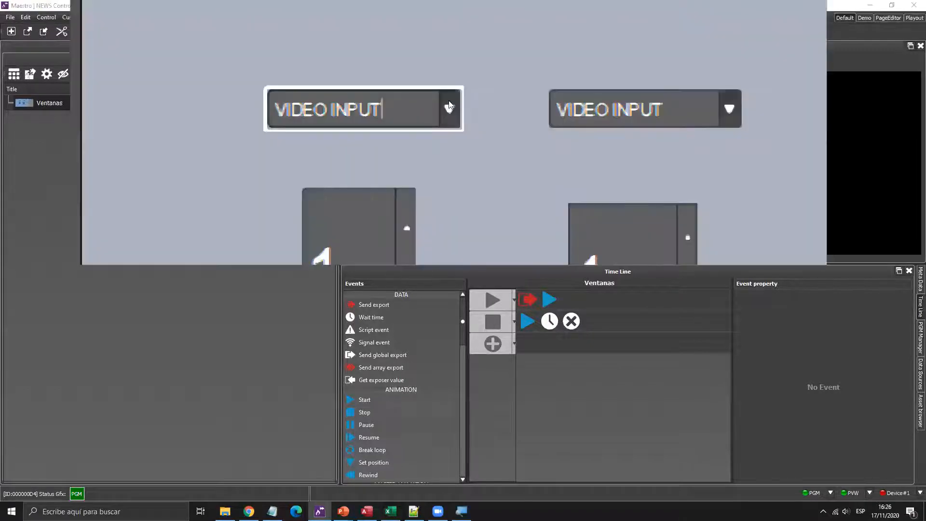
left_click(449, 105)
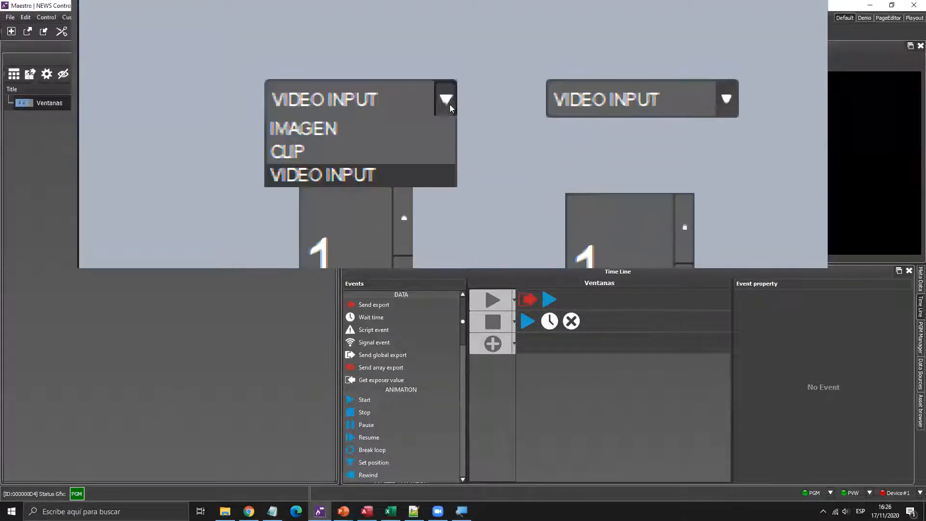
left_click(434, 128)
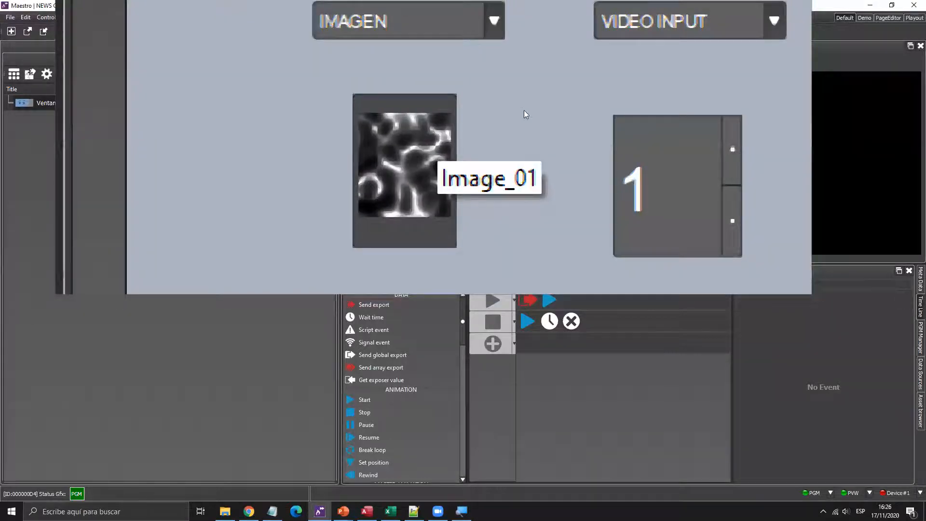
left_click(507, 92)
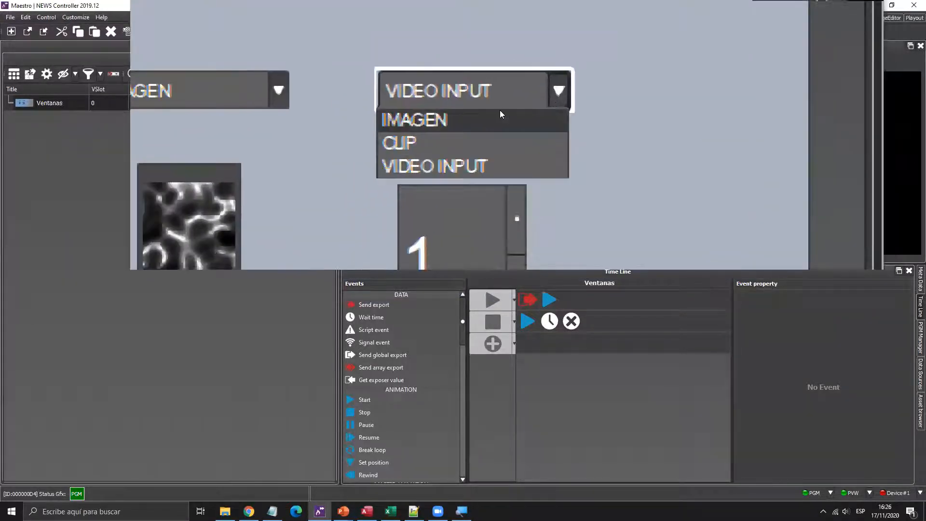
left_click(500, 113)
left_click(438, 102)
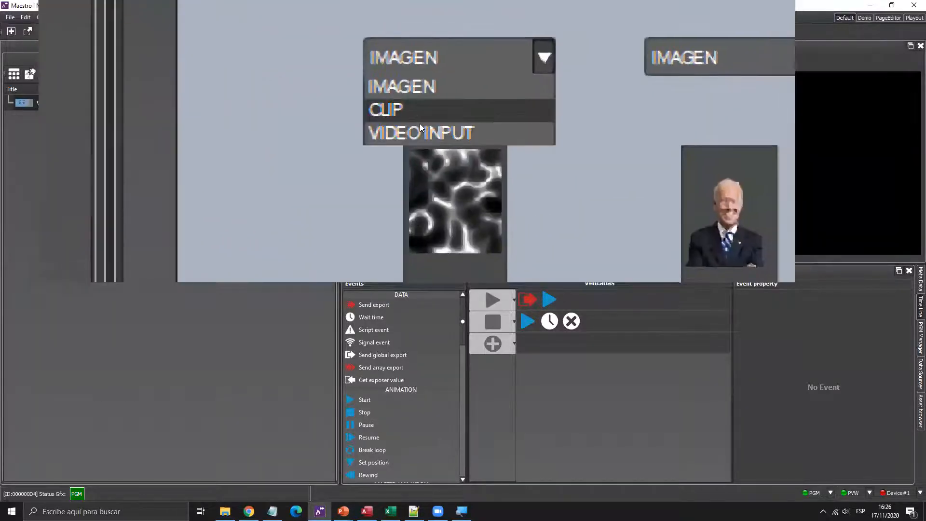
left_click(419, 122)
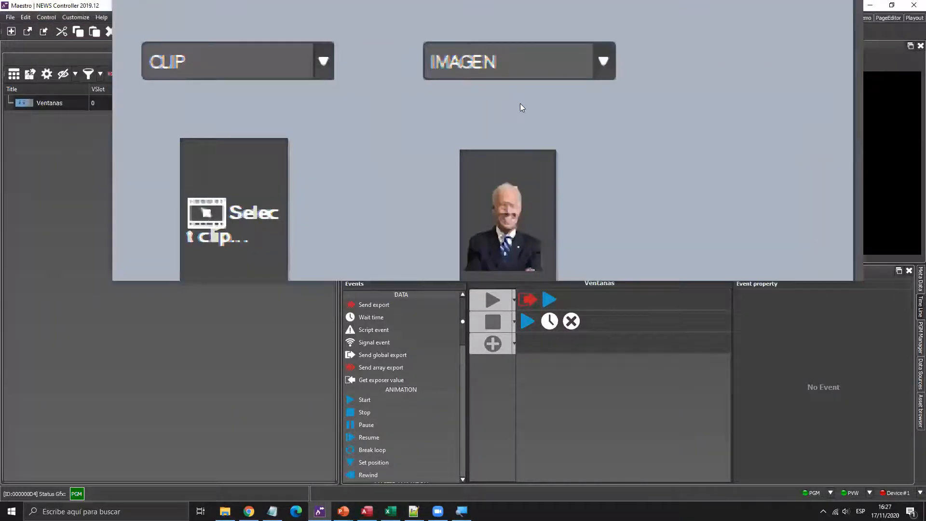
left_click(520, 102)
left_click(479, 128)
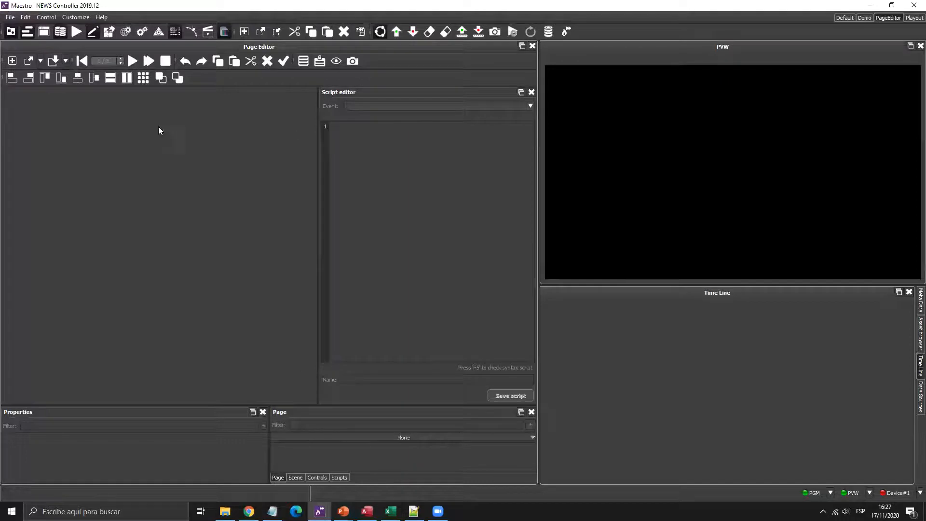
left_click(27, 61)
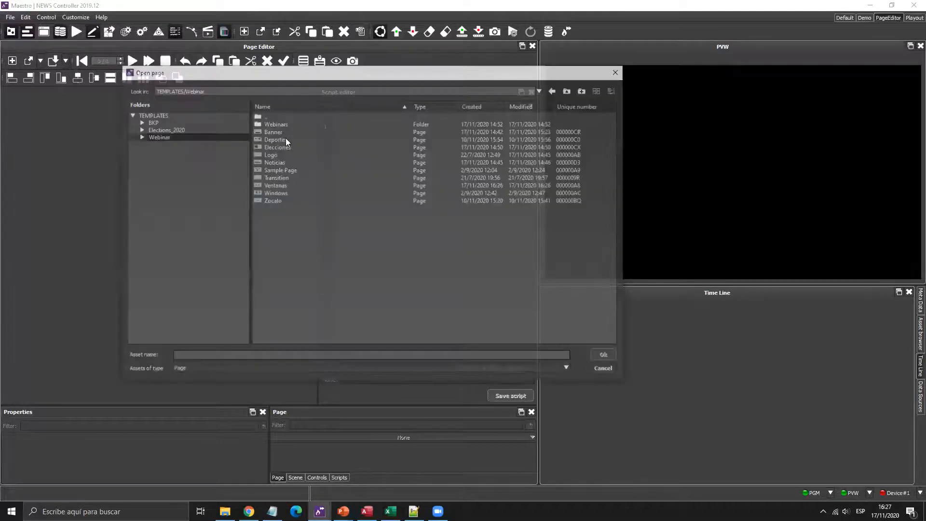
- Open the Banner page, close the Script editor, enlarge the lower panels, and select the first timeline event
double_click(272, 131)
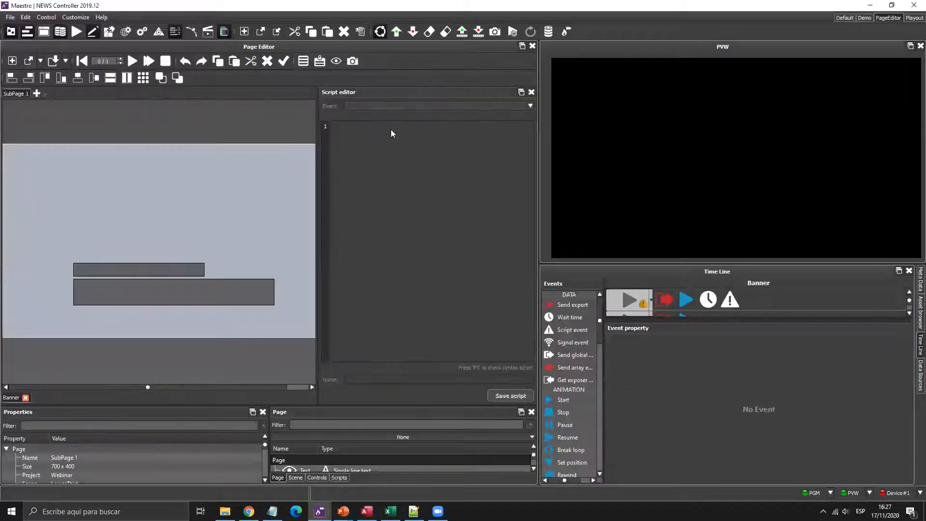
left_click(531, 92)
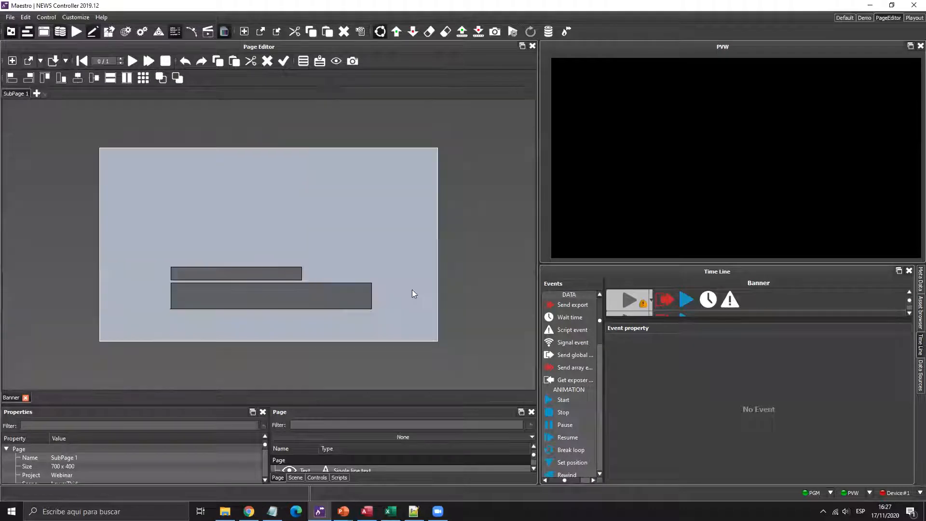
mouse_move(374, 405)
left_mouse_down()
mouse_move(384, 345)
mouse_move(372, 347)
mouse_move(368, 413)
mouse_move(376, 403)
left_mouse_up()
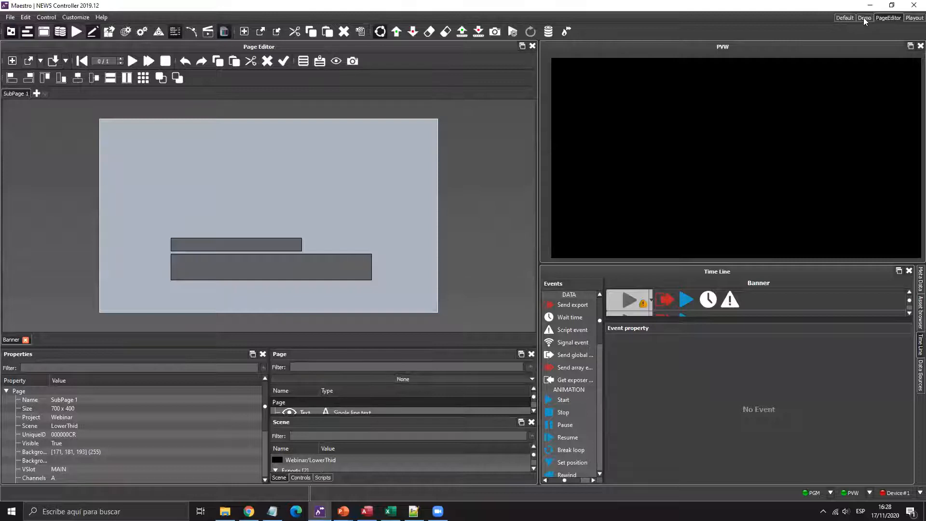
left_click(887, 18)
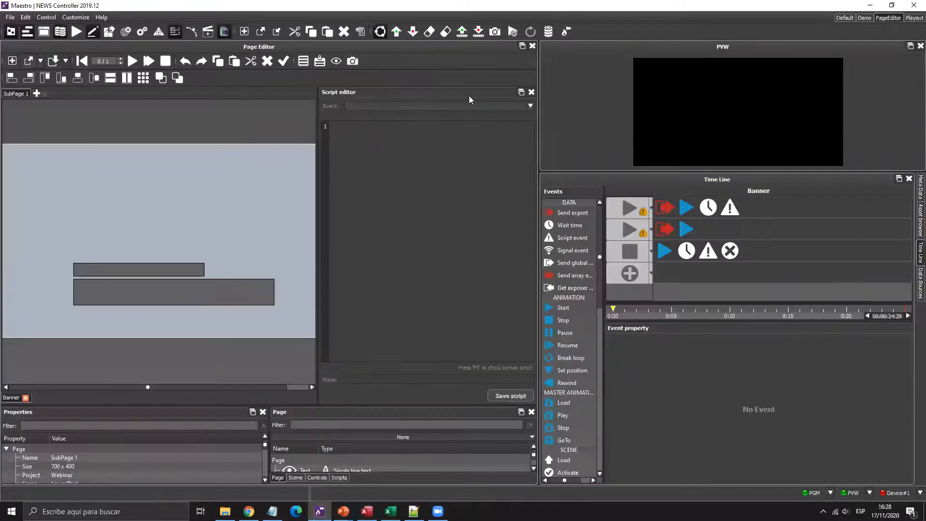
left_click(530, 91)
left_click_drag(407, 404, 431, 330)
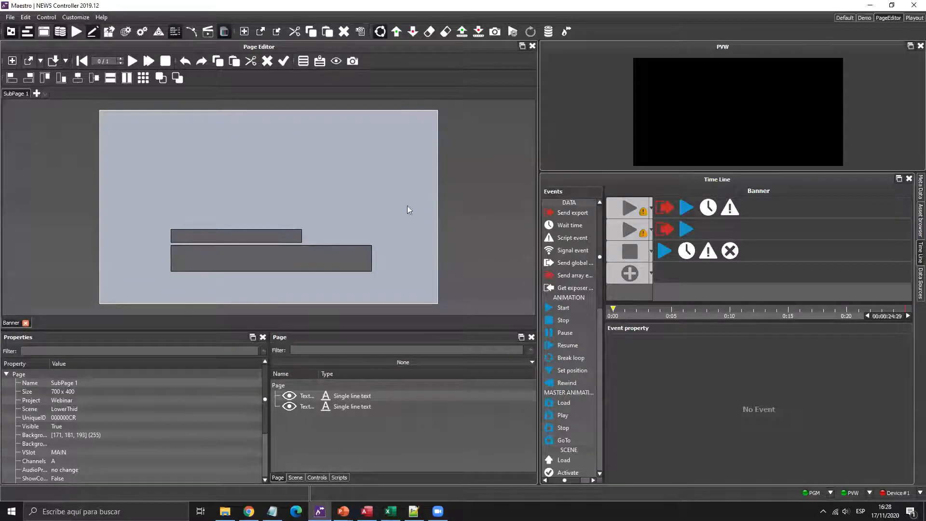
left_click(629, 207)
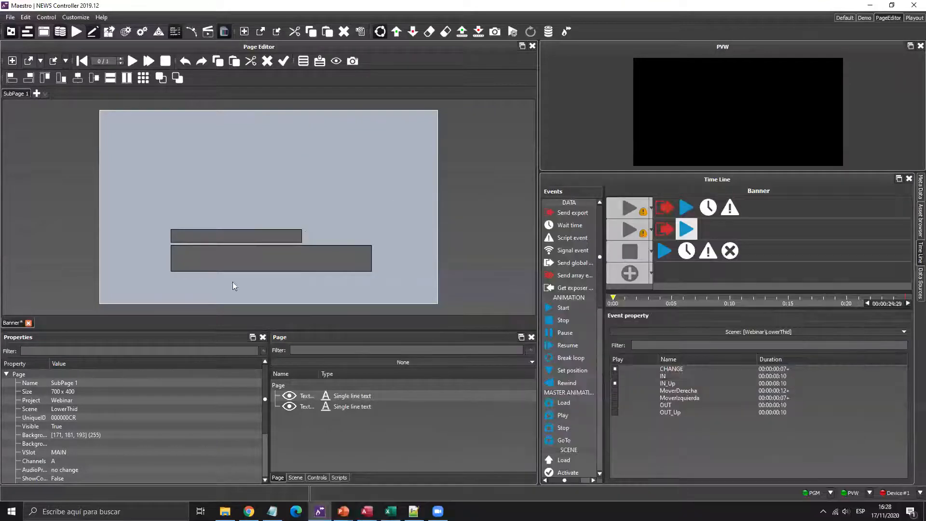
- Fill the Banner text boxes with 'TEXTO' and 'TEXTO 2' and preview the result
left_click(226, 233)
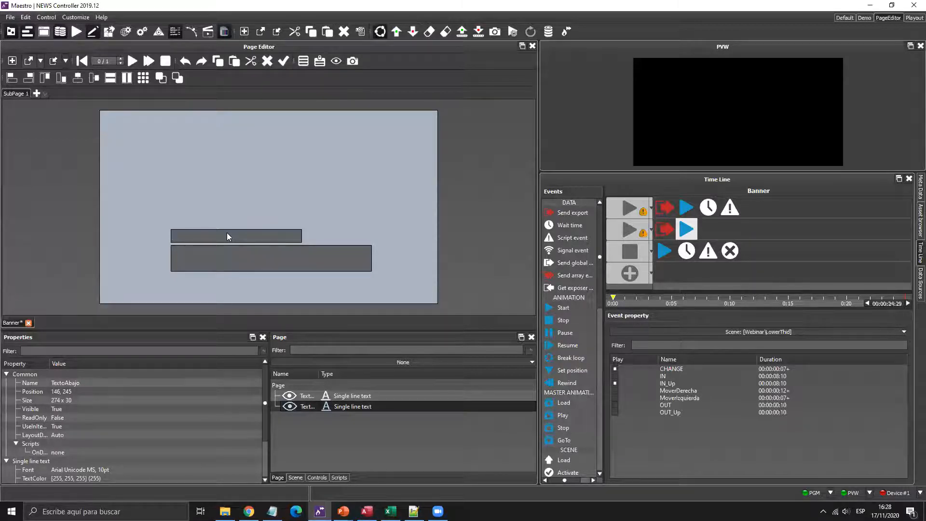
type("TEXTO")
left_click(243, 271)
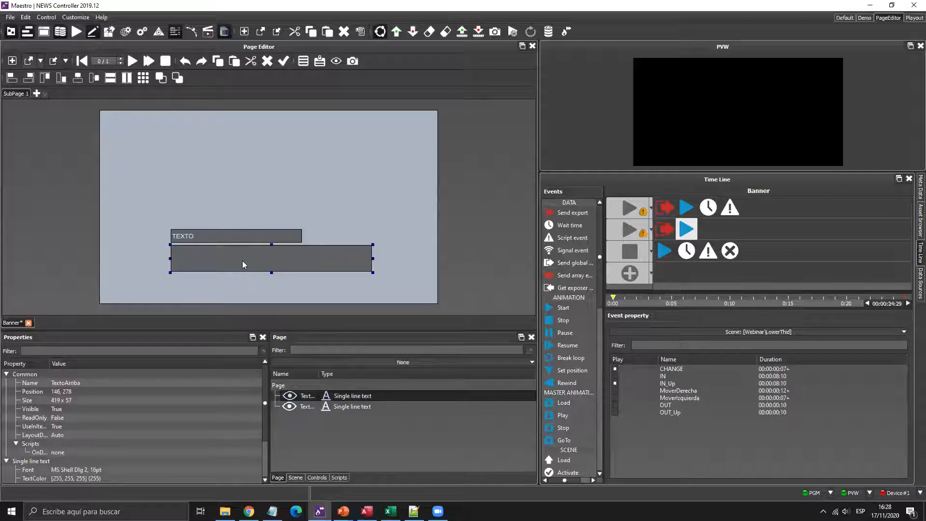
double_click(242, 260)
type("TEXTO  2")
left_click(133, 61)
left_click_drag(668, 174, 674, 325)
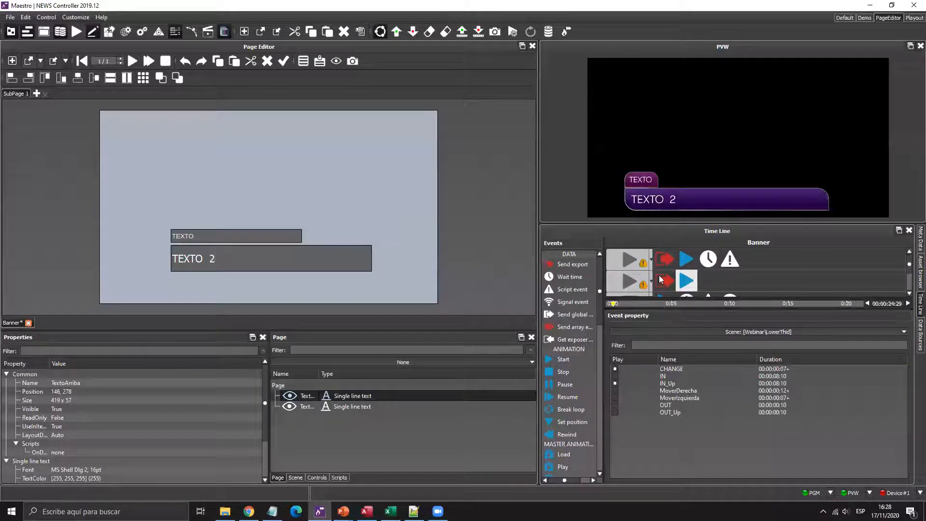
- Clear the text from both Banner text boxes, leaving the bare purple bar
left_click(233, 236)
key("ctrl+a")
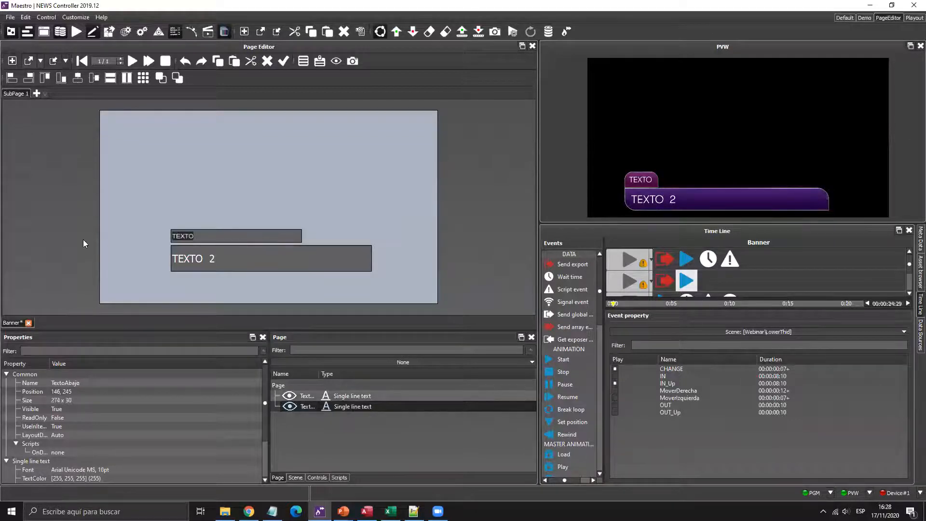
key("BackSpace")
left_click(258, 263)
key("ctrl+a")
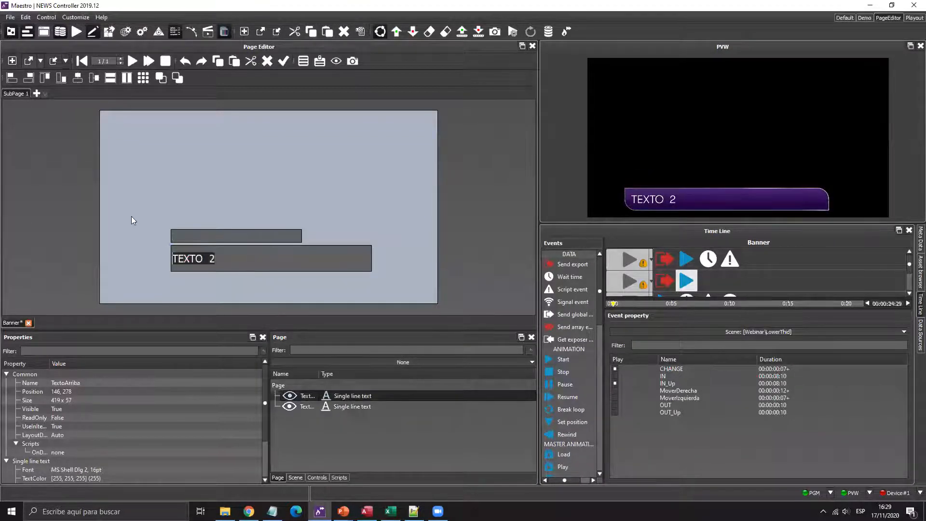
key("BackSpace")
left_click(177, 186)
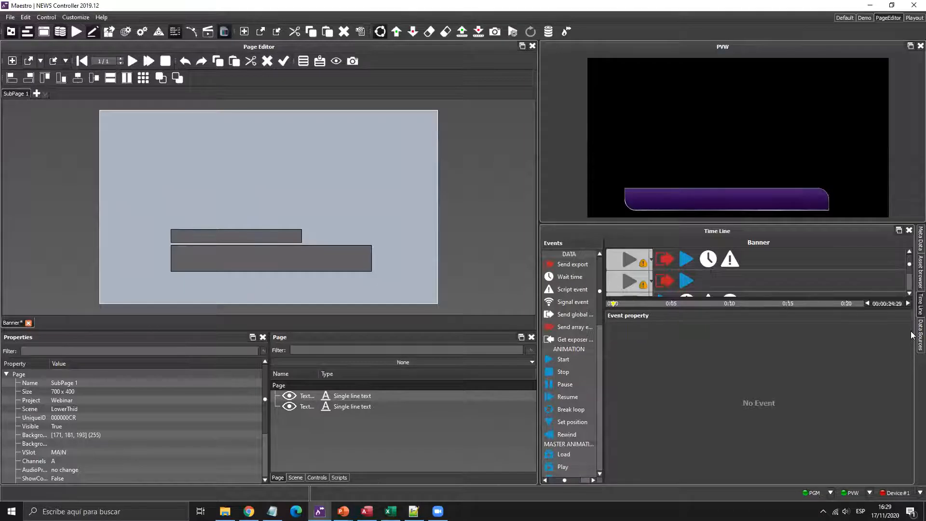
key("super+plus")
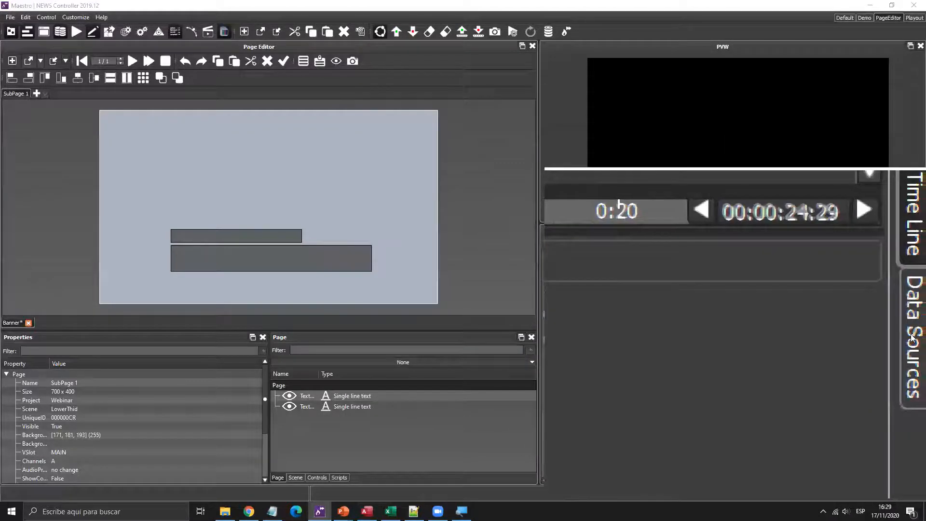
- Show the Data Sources panel and widen its list so full WL_ source names are visible
left_click(919, 335)
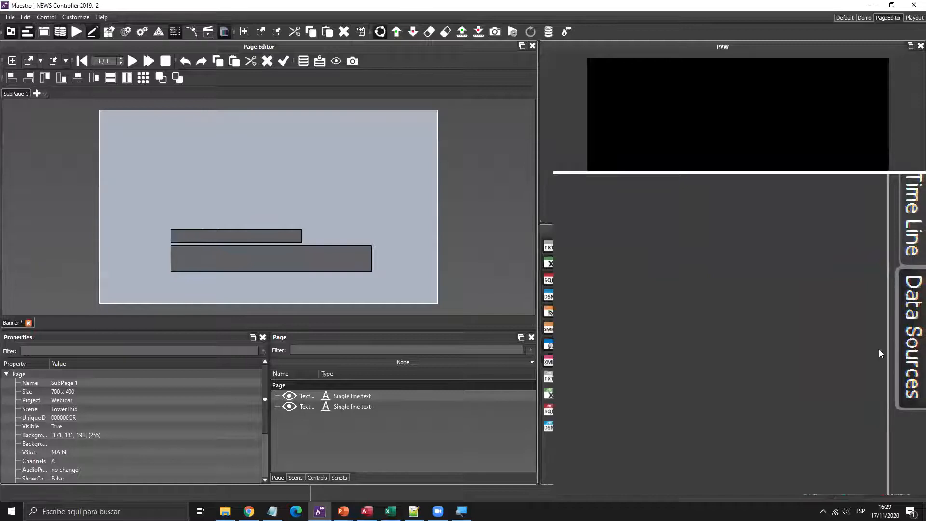
key("super+Escape")
left_click_drag(634, 299, 680, 304)
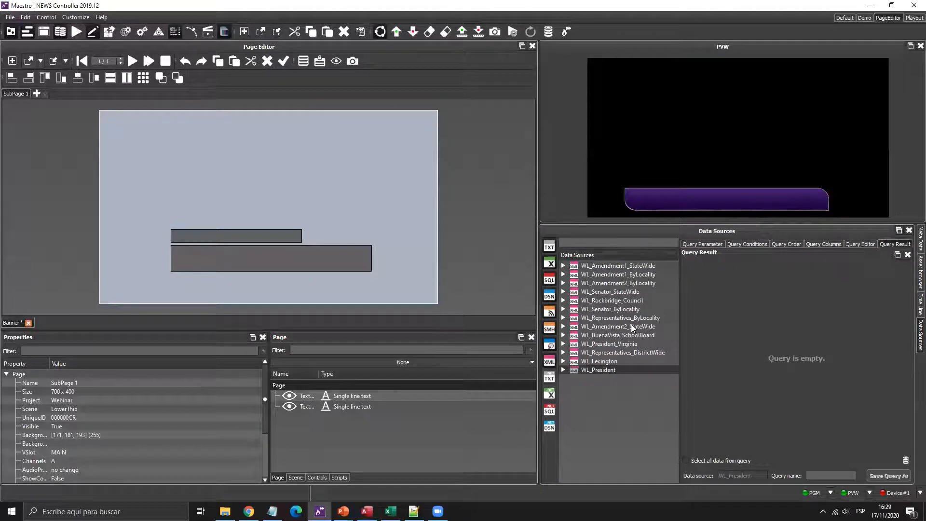
key("super+plus")
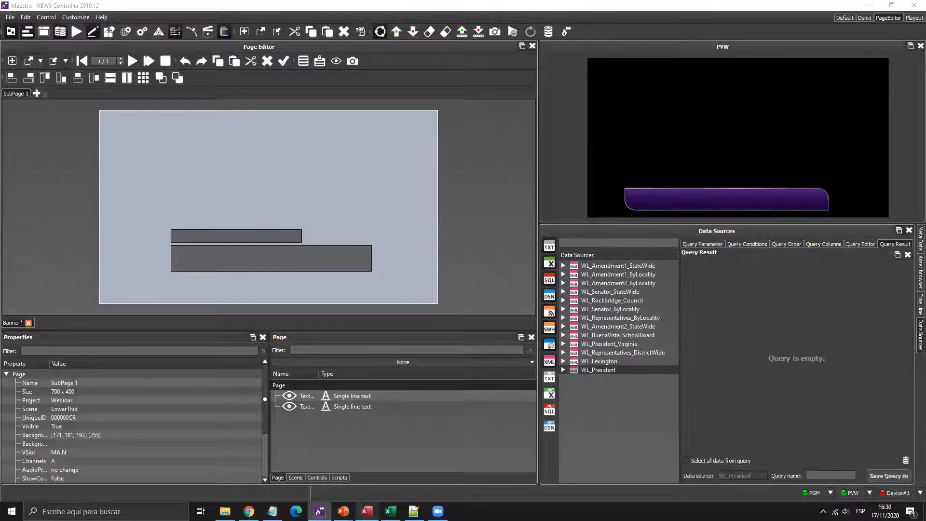
mouse_move(366, 510)
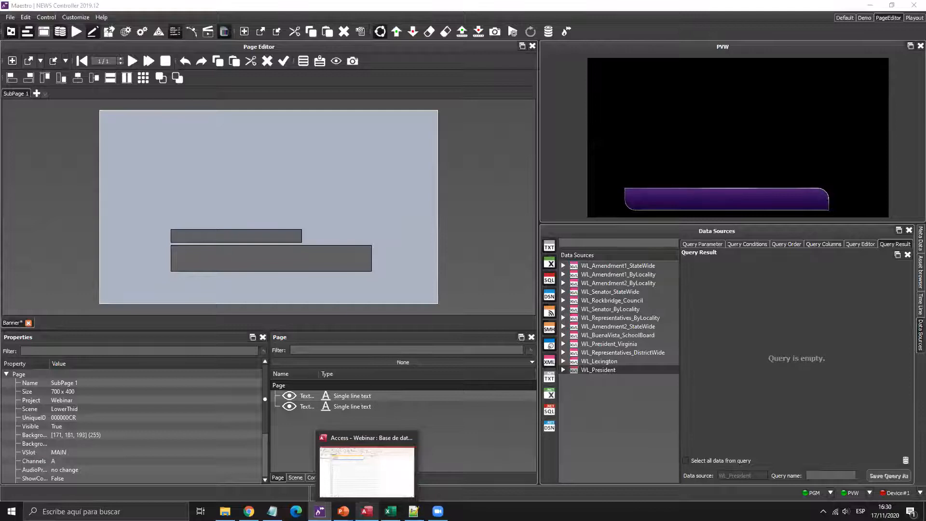
left_click(359, 438)
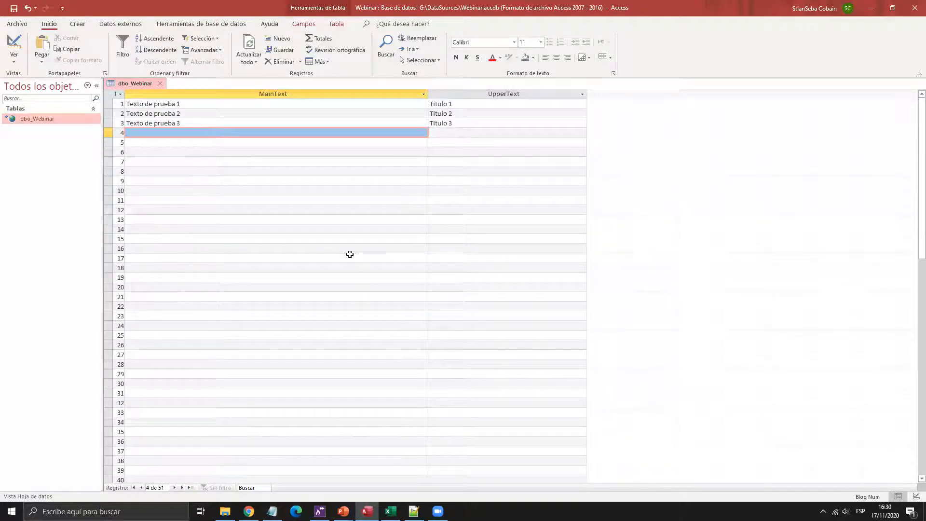
key("Up")
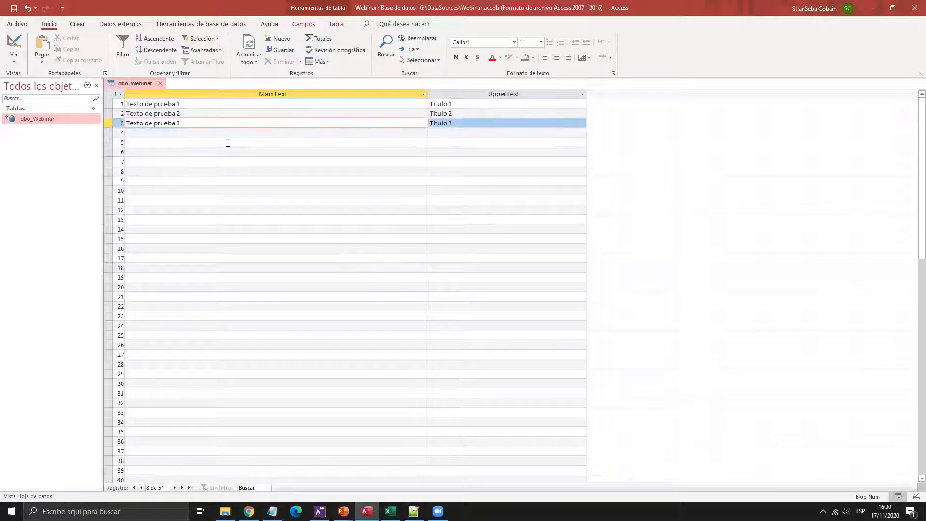
left_click(228, 143)
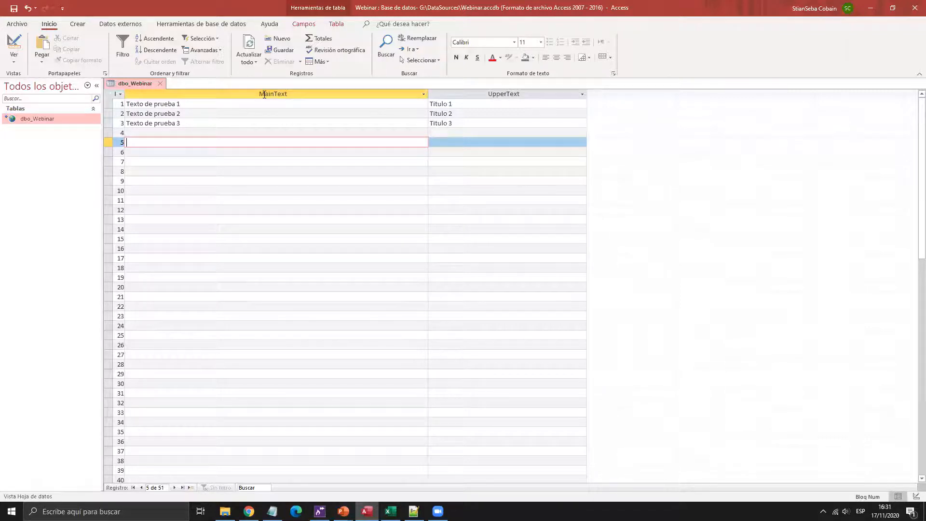
left_click(870, 8)
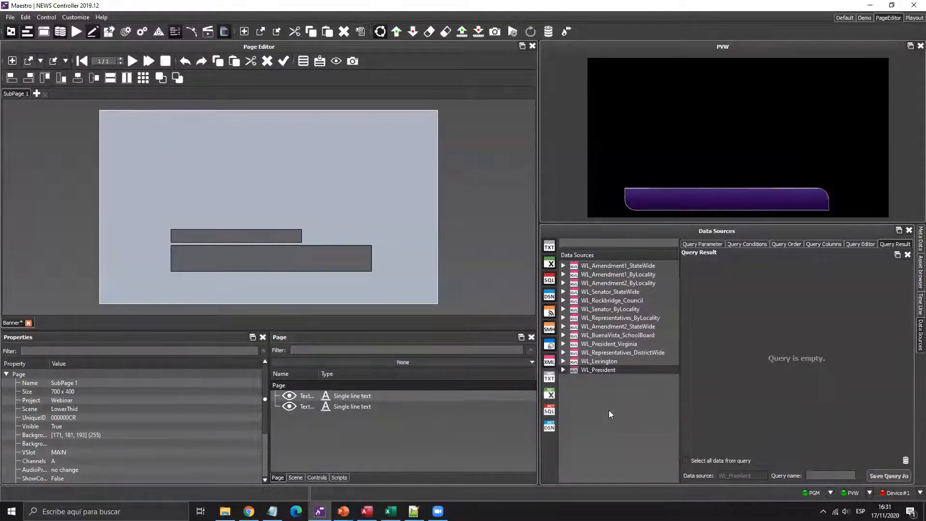
- Add a new data source from the list's context menu with factory DotNetDBLayerFactory
right_click(584, 393)
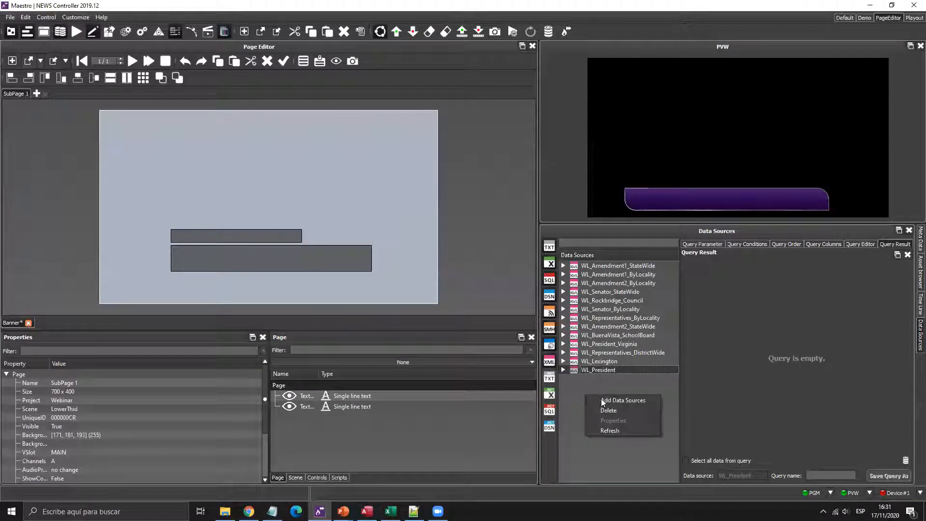
left_click(603, 400)
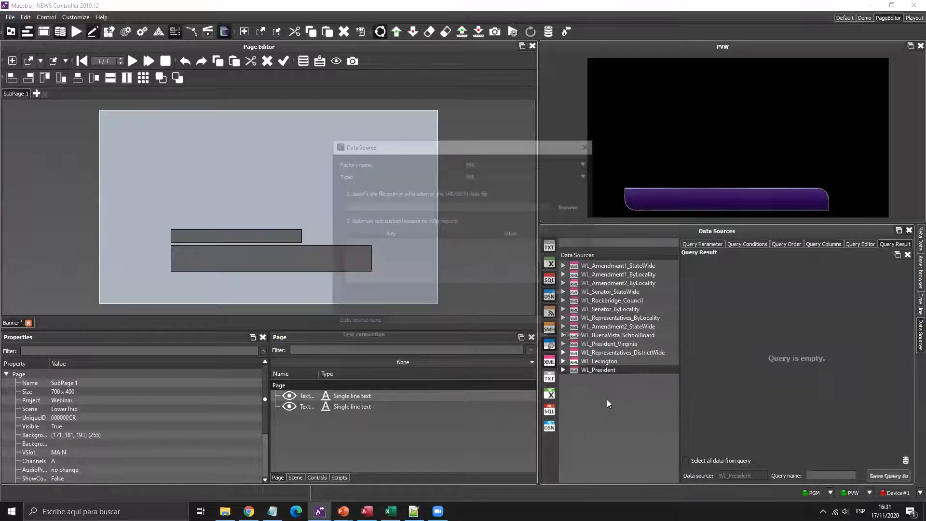
left_click(526, 163)
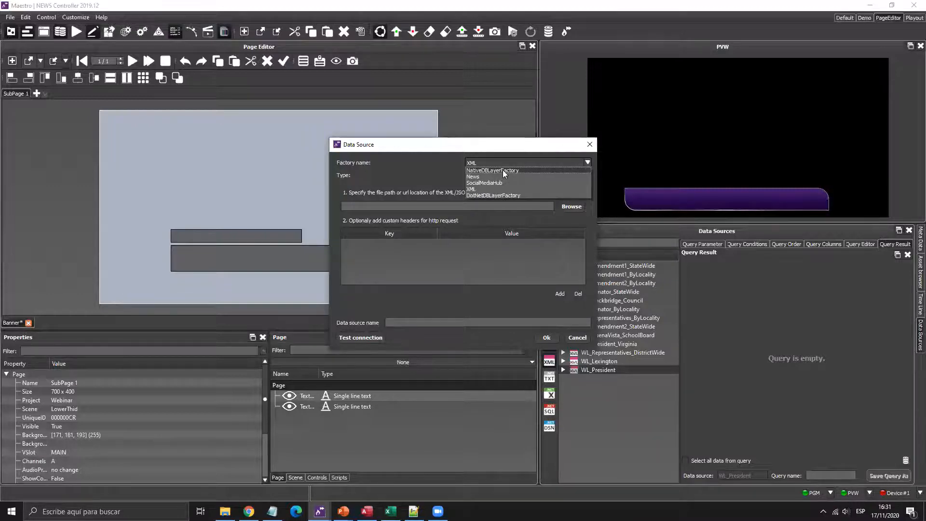
left_click(481, 195)
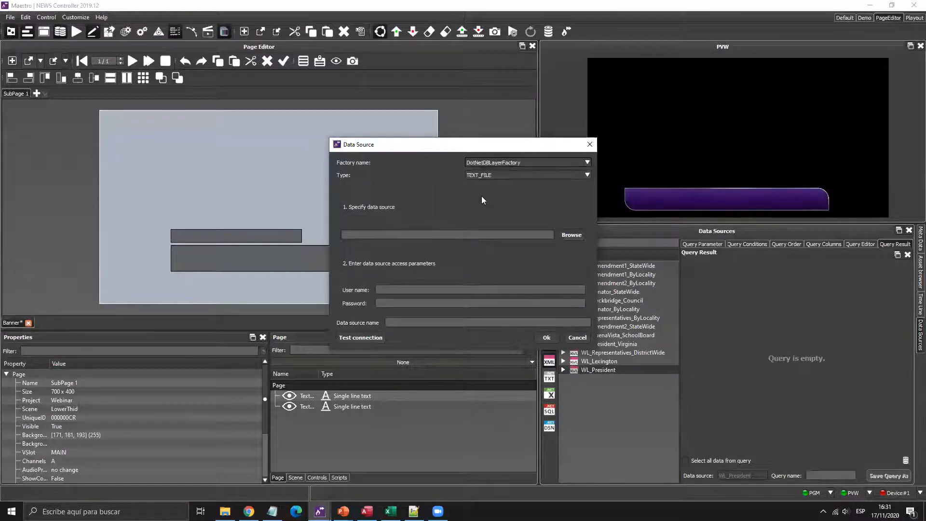
left_click(501, 162)
left_click(495, 172)
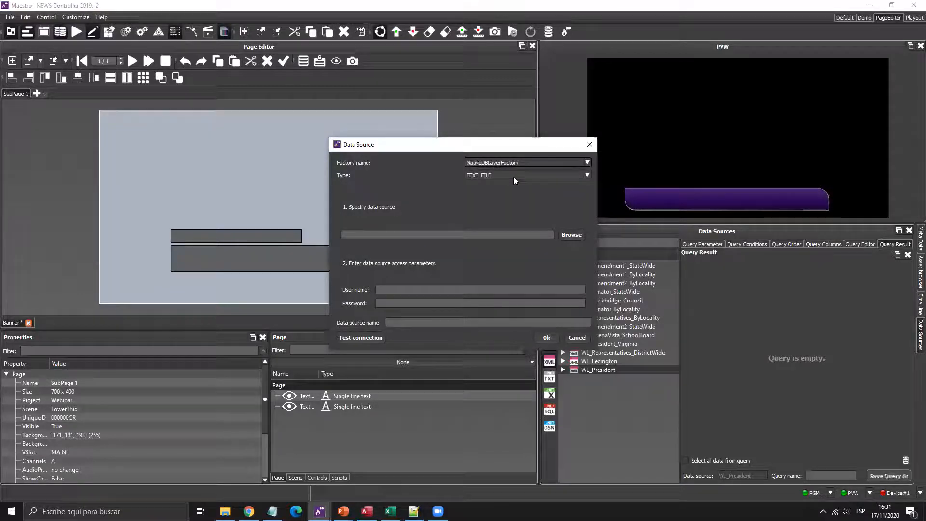
left_click(513, 176)
left_click(502, 163)
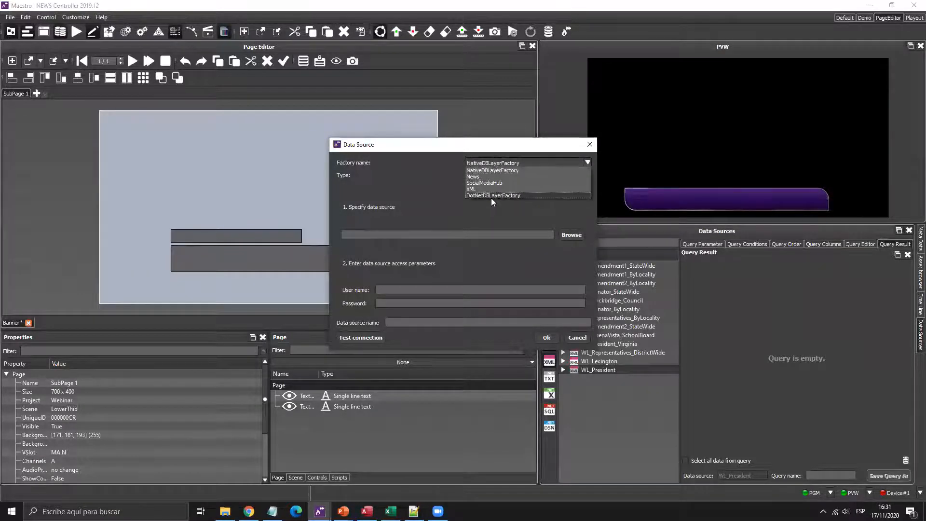
left_click(499, 164)
left_click(500, 162)
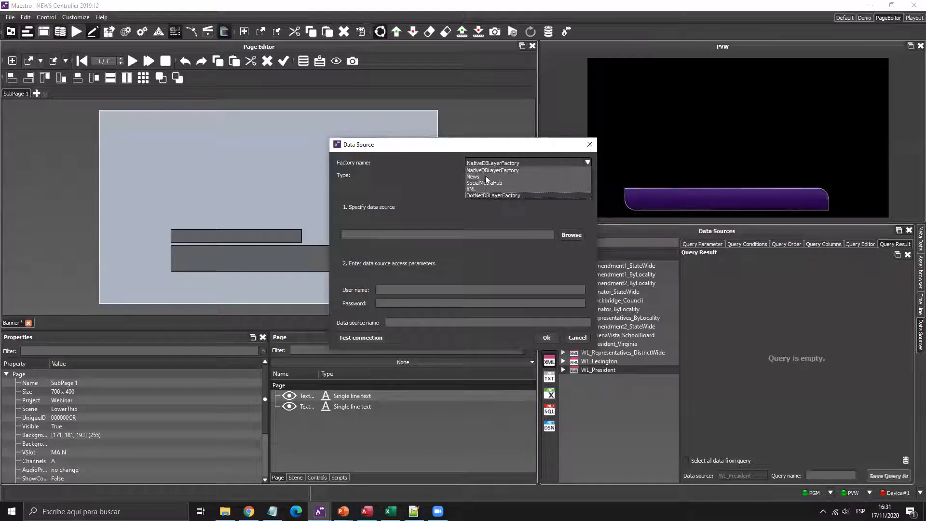
left_click(490, 196)
left_click(490, 174)
left_click(500, 159)
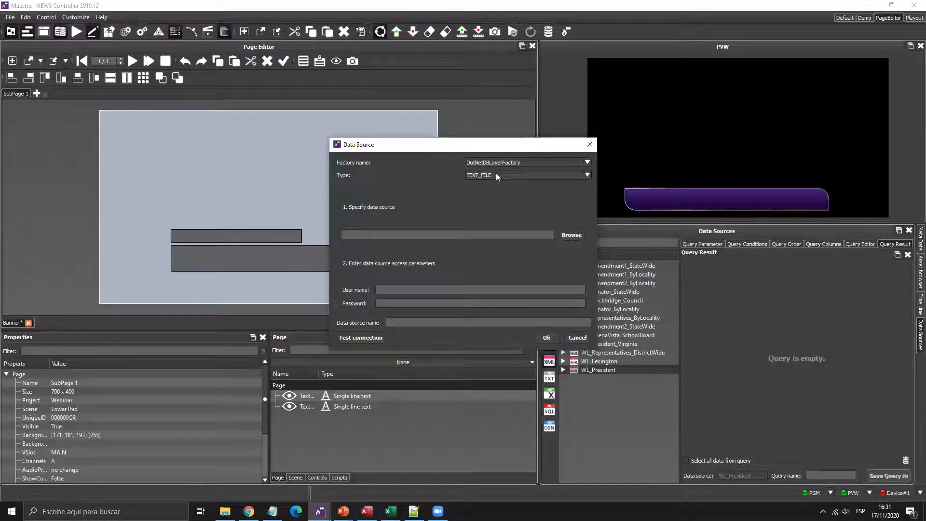
left_click(495, 172)
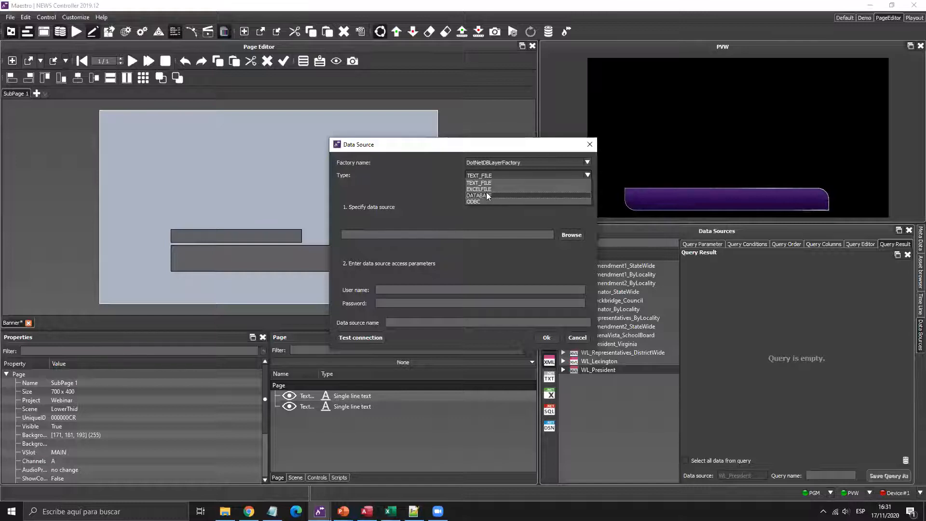
- Make the data source type DATABASE and paste the server location LAPTOP-V3NA7QTT\SQLEXPRESS
left_click(486, 193)
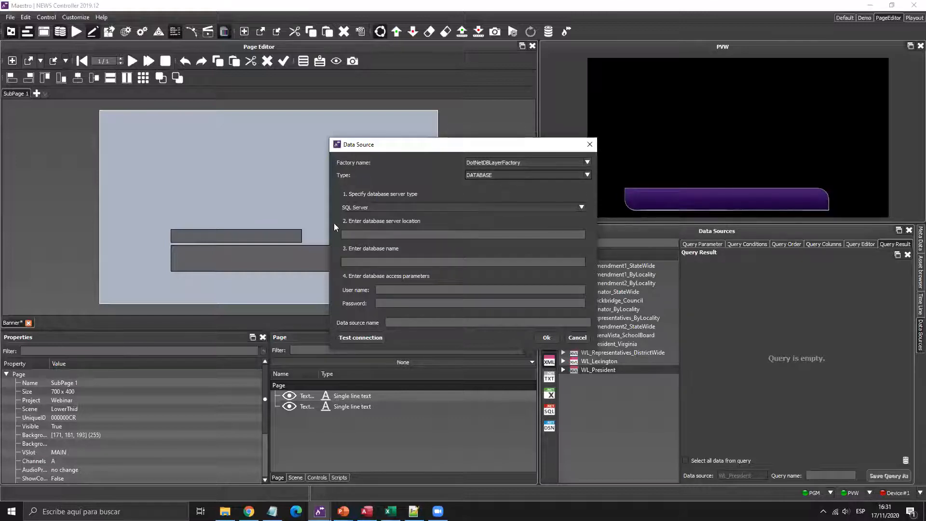
left_click(368, 235)
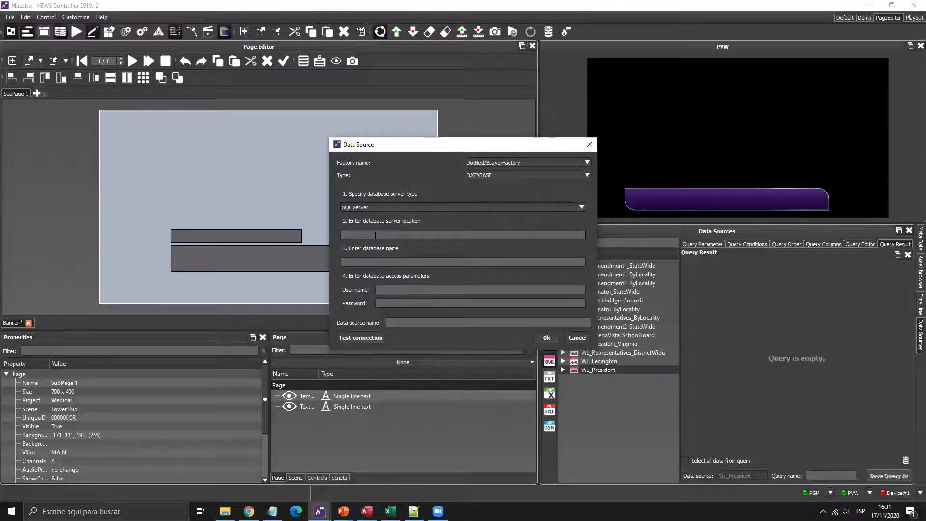
left_click(273, 511)
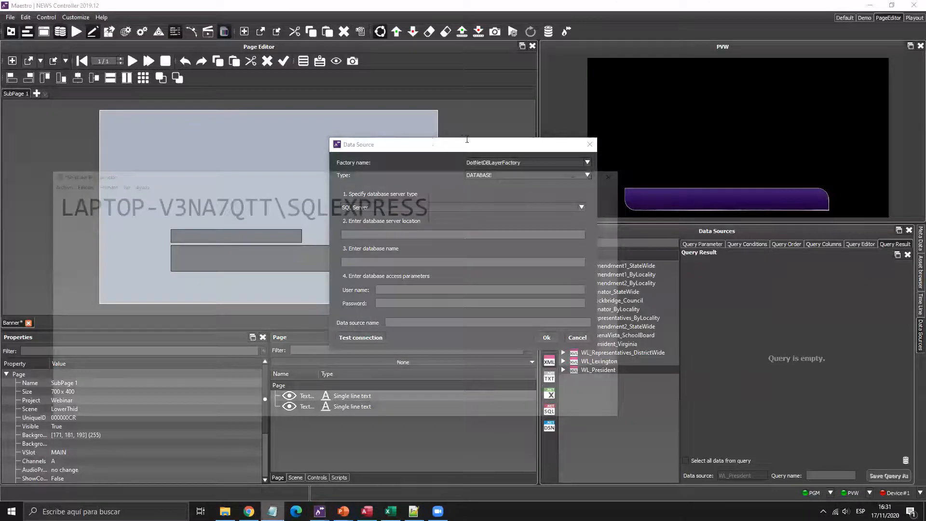
left_click_drag(466, 140, 7, 135)
key("ctrl+c")
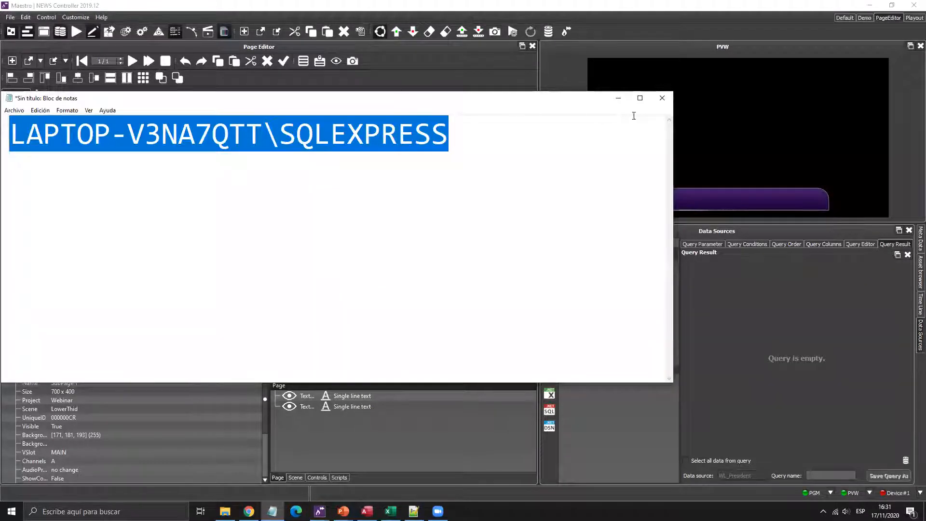
left_click(617, 97)
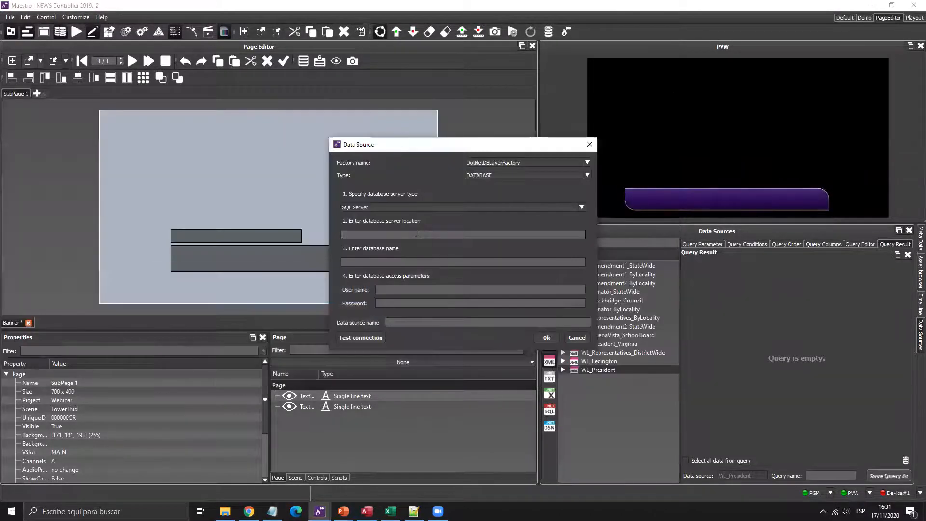
key("ctrl+v")
- Enter database Webinar with the login user name and password, and test the connection successfully
left_click(403, 262)
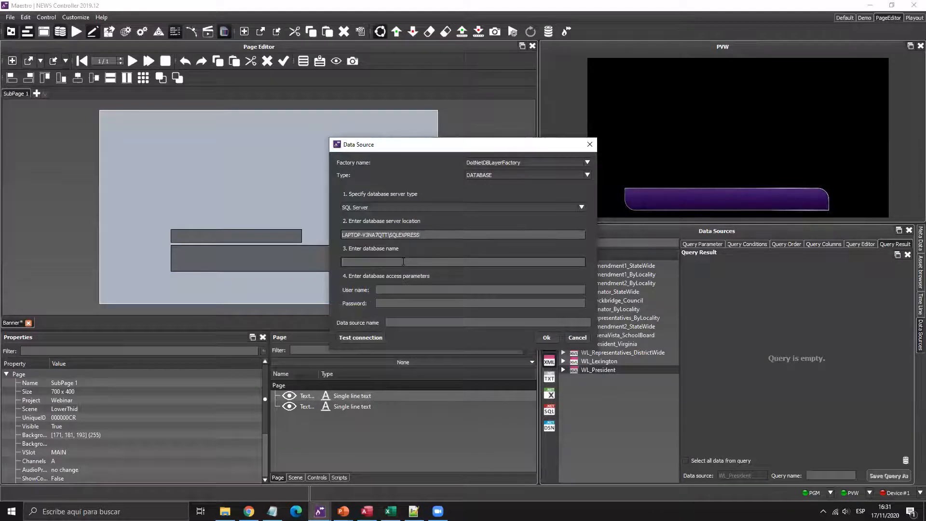
type("Webinar")
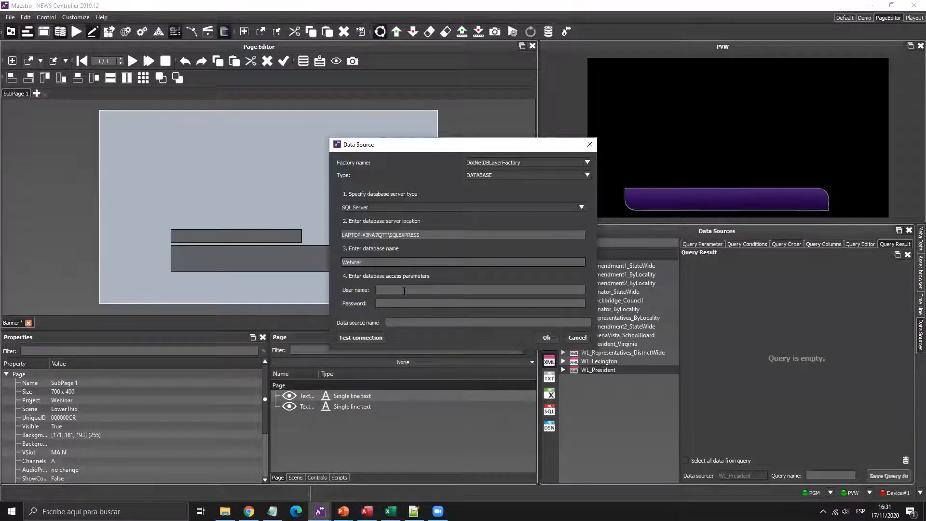
left_click(404, 291)
type("sa")
key("Tab")
type("Avid")
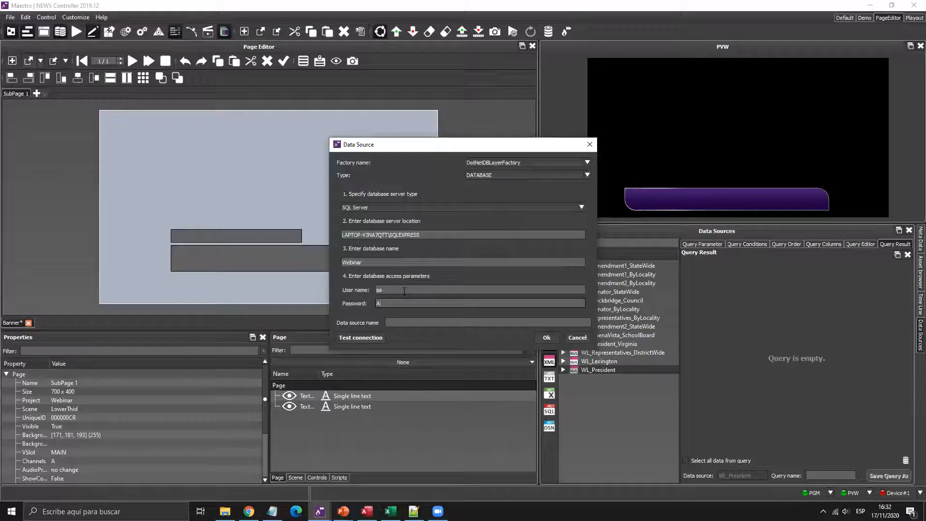
key("BackSpace")
key("BackSpace")
key("BackSpace")
key("BackSpace")
type("maestro")
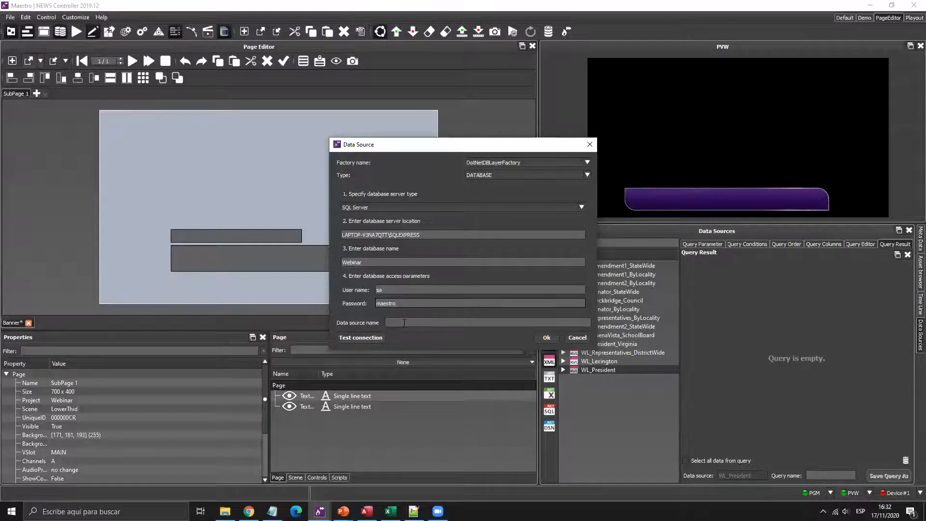
left_click(359, 338)
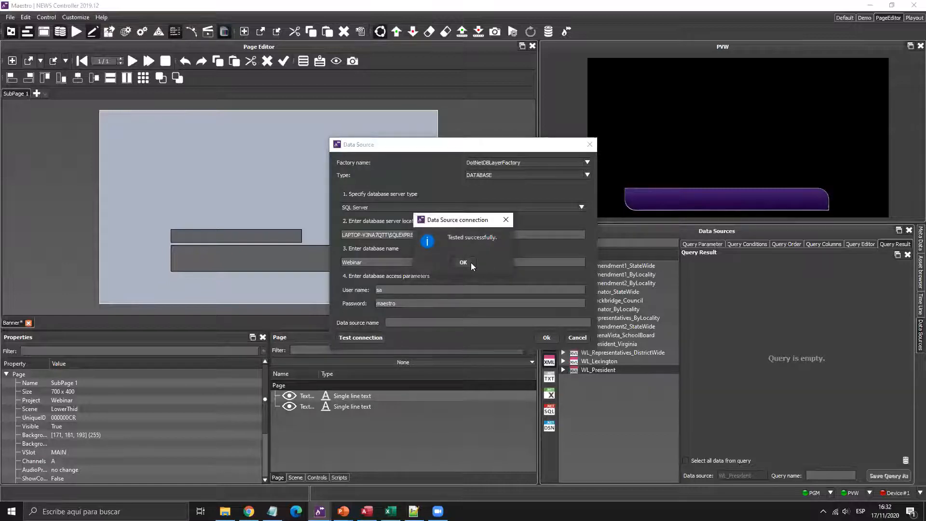
left_click(463, 263)
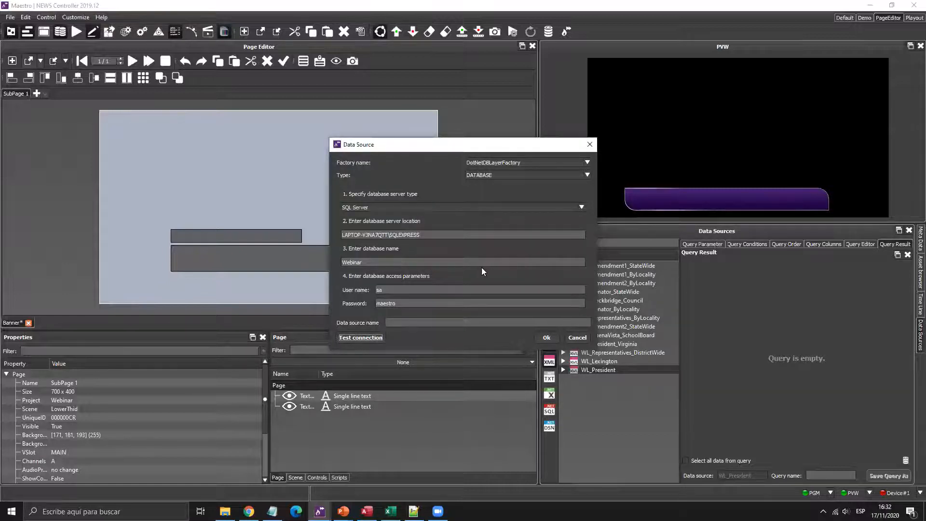
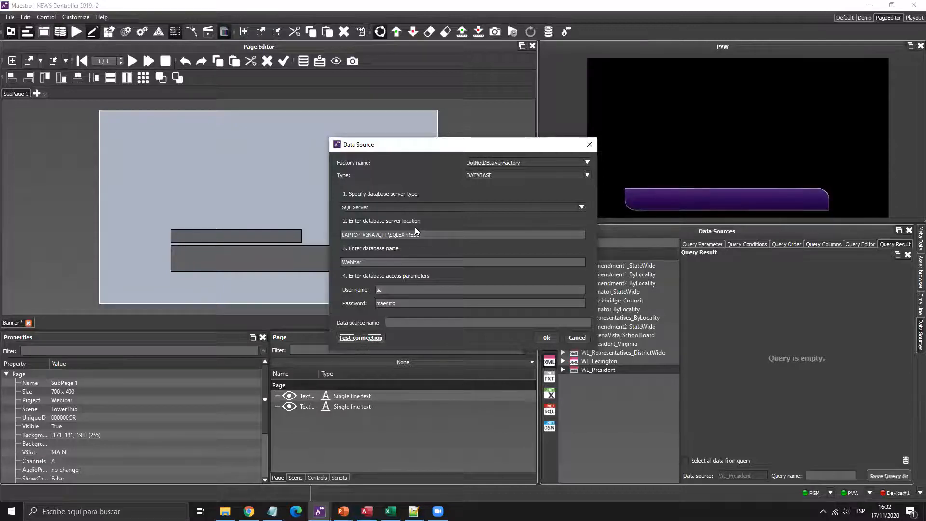
- Name the new data source 'SQL Webinar', confirm it, and refresh the SQL data sources list
left_click(429, 322)
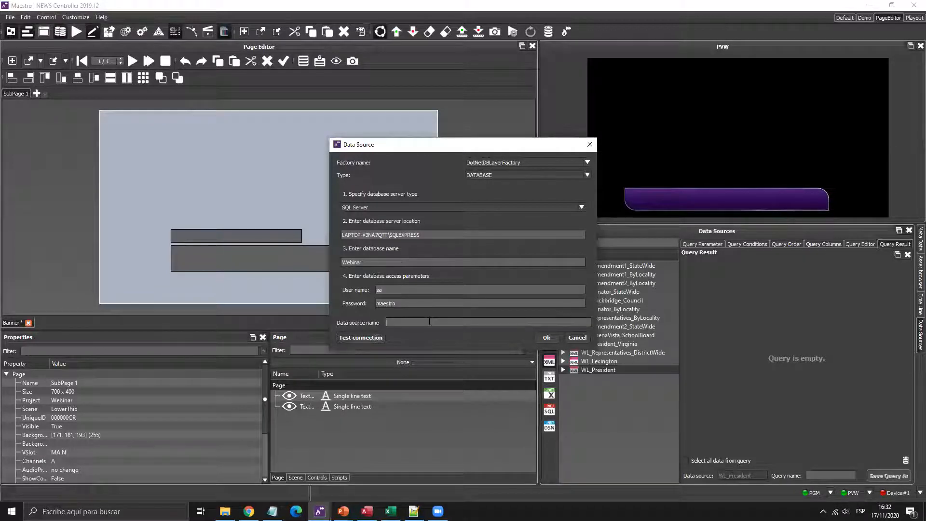
type("SQL")
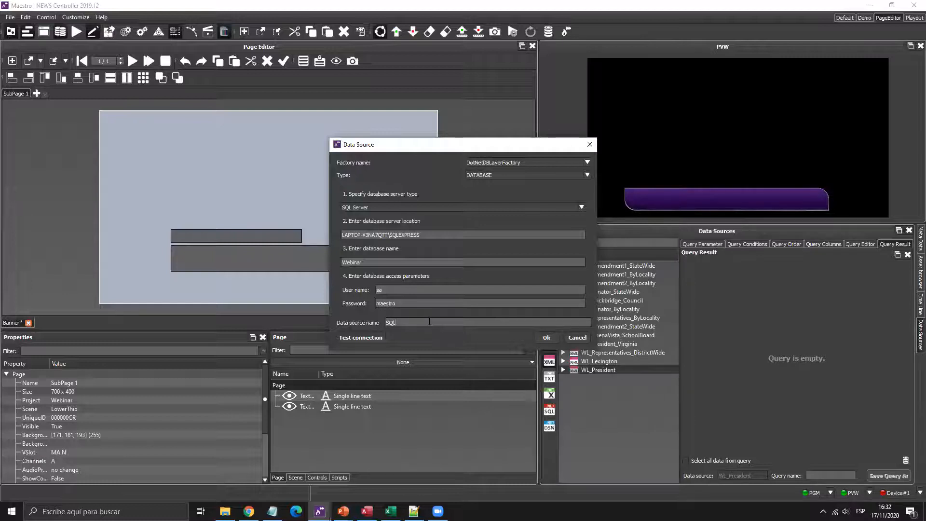
type(" Webinar")
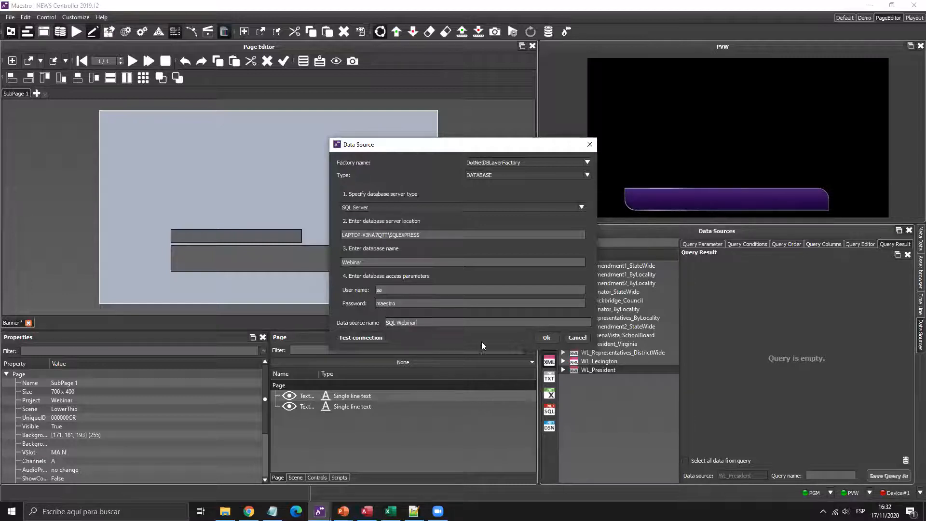
left_click(544, 338)
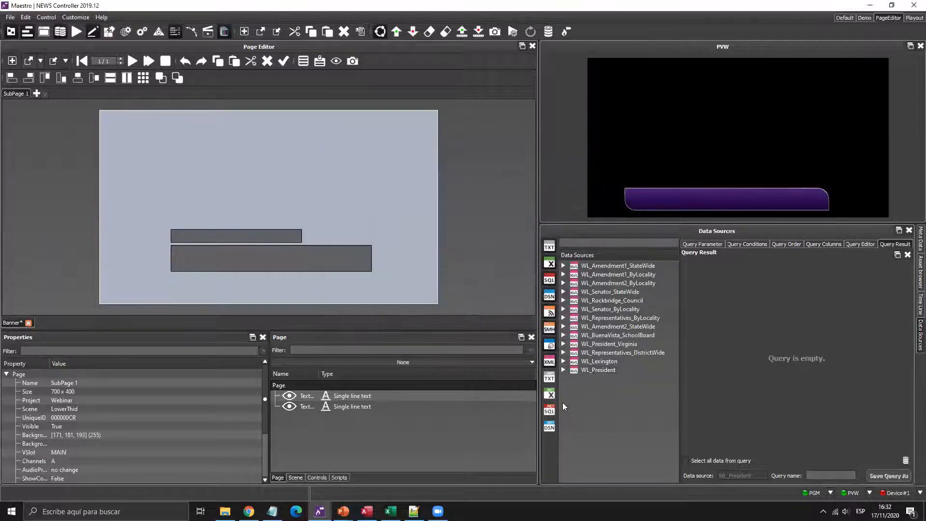
left_click(551, 411)
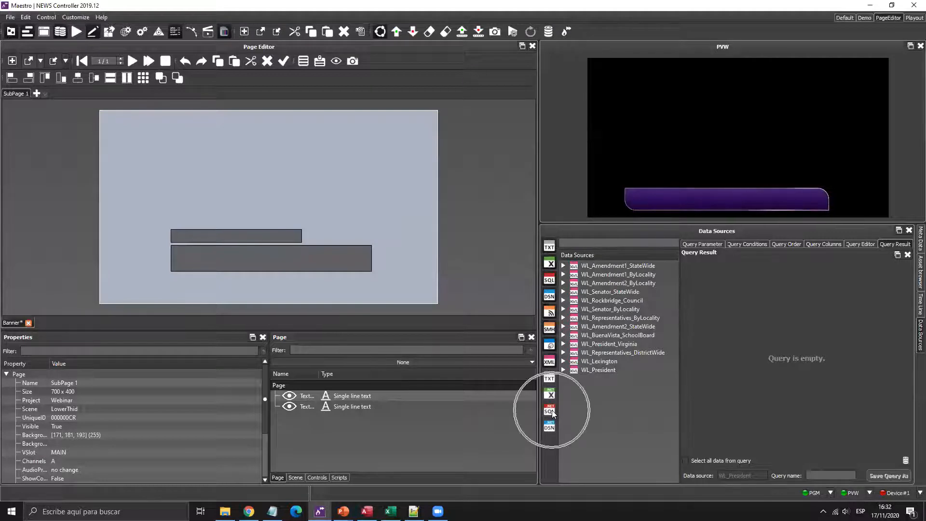
left_click(552, 412)
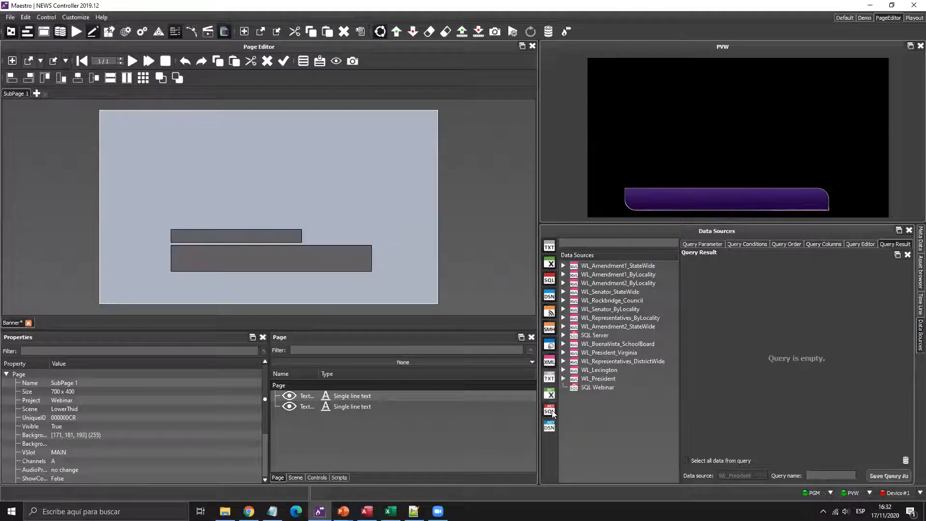
- Select SQL Webinar, widen the query panel, and show its UpperText, MainText and ID columns
left_click(592, 386)
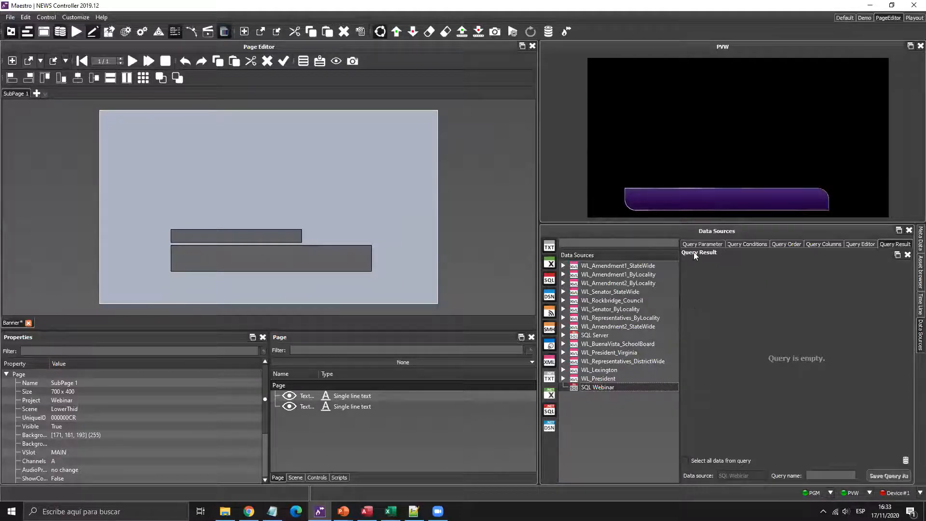
left_click_drag(680, 254, 644, 257)
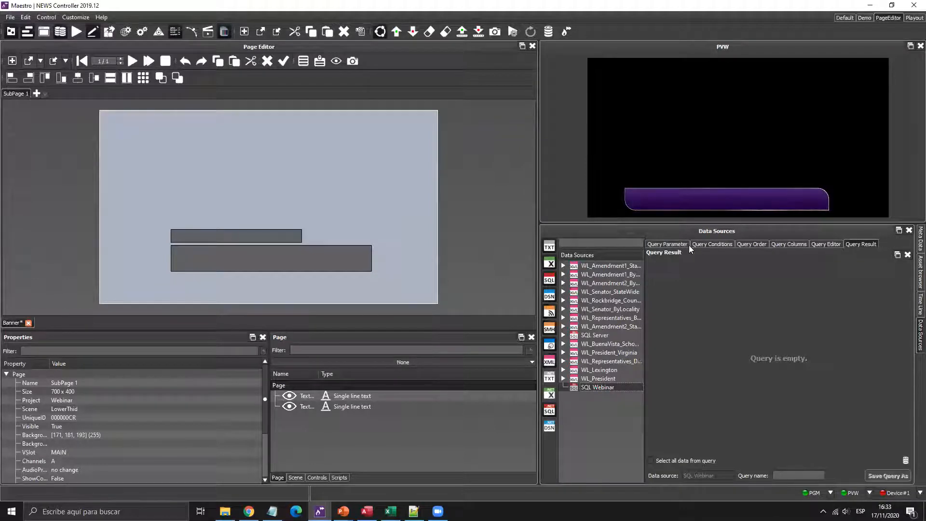
key("super+plus")
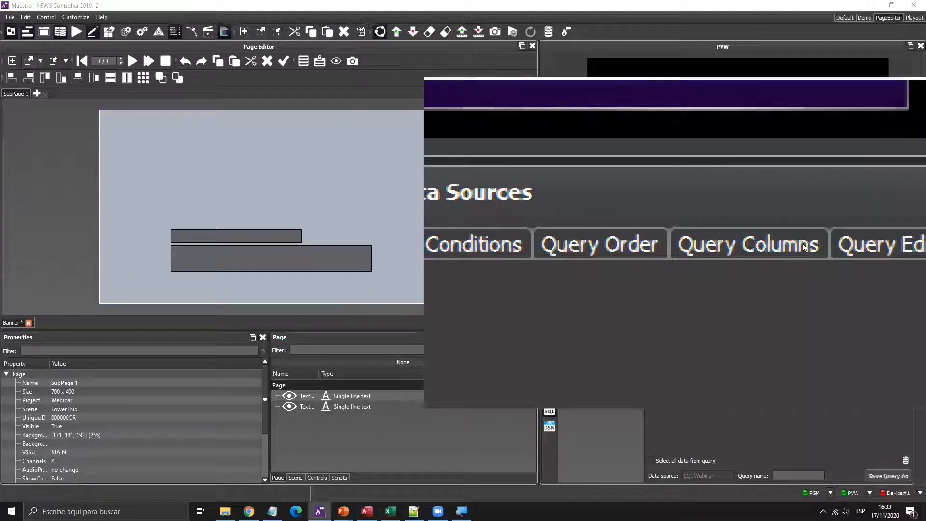
left_click(793, 249)
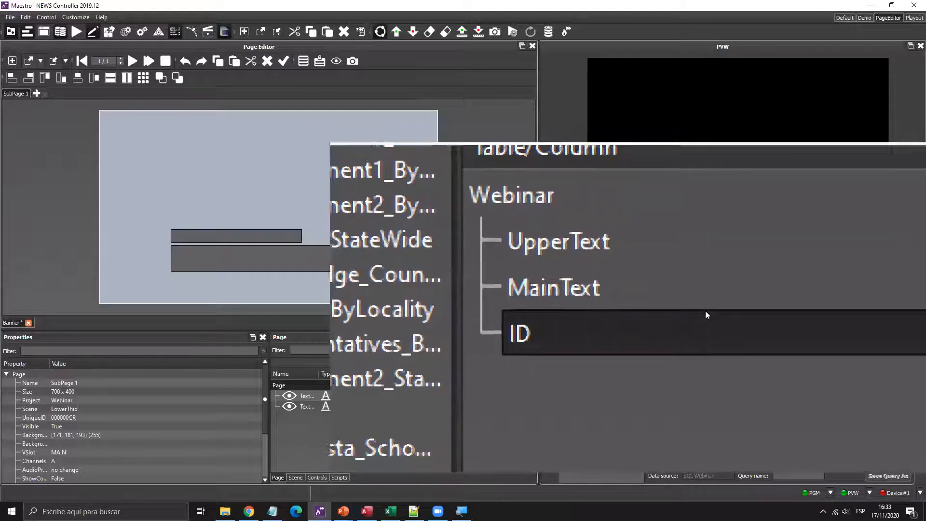
key("super+Escape")
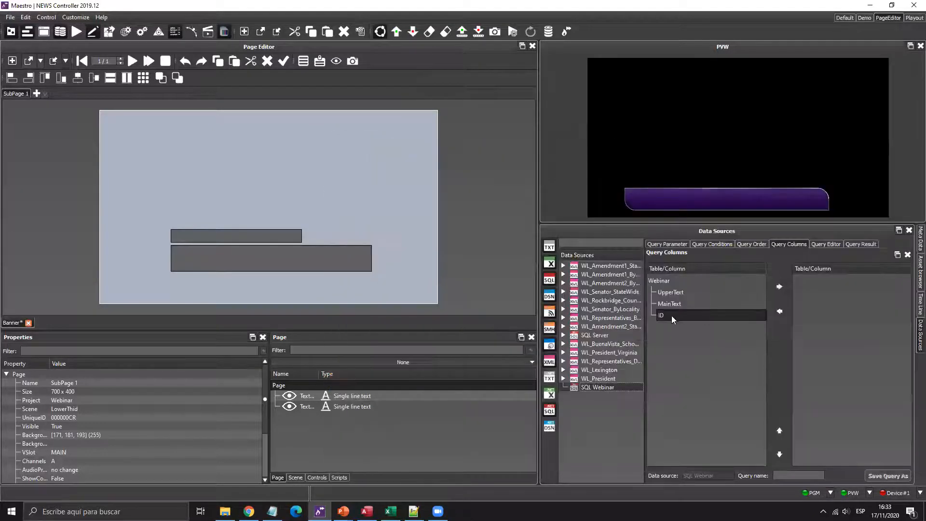
- Add ID, MainText and UpperText to the query columns one by one, then remove them again
left_click(670, 315)
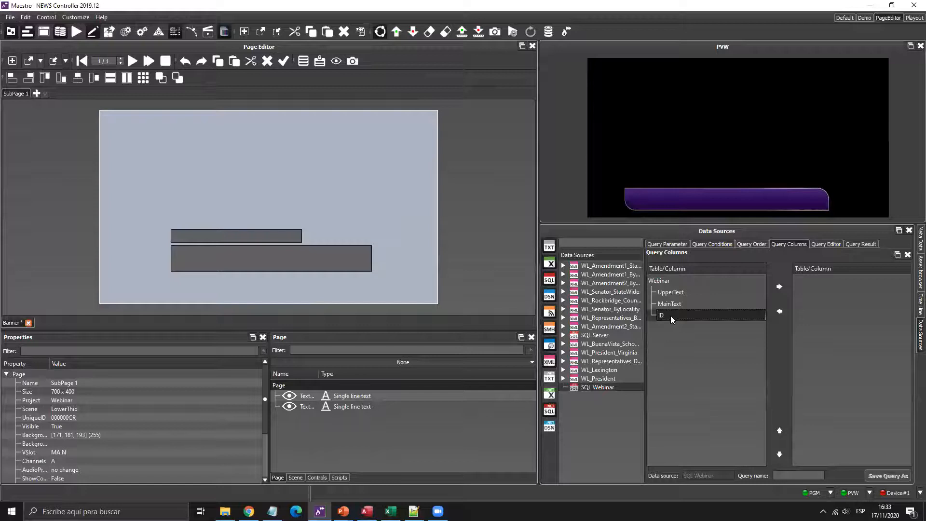
left_click(780, 287)
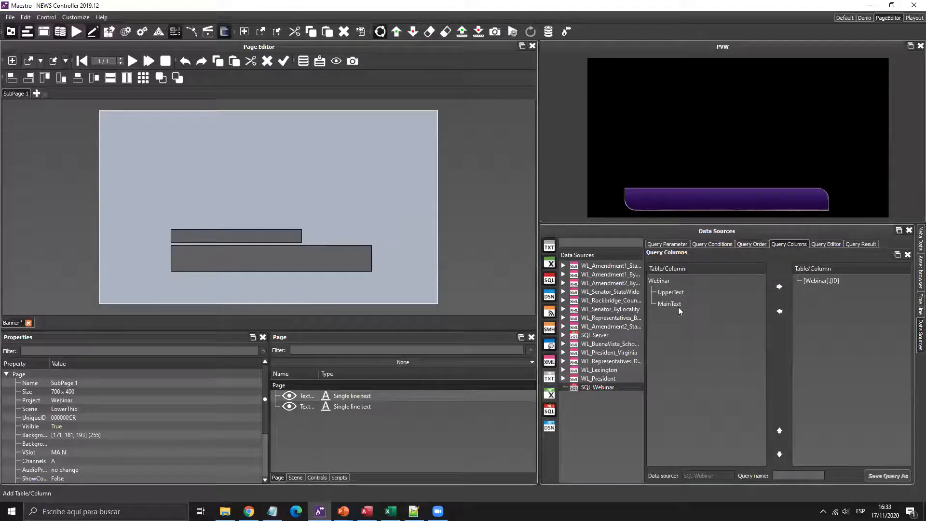
left_click(779, 286)
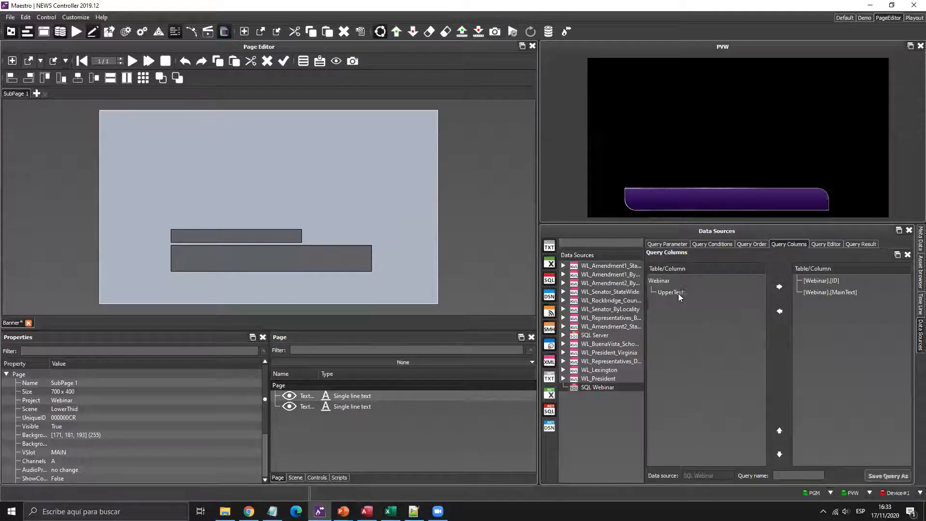
left_click(780, 286)
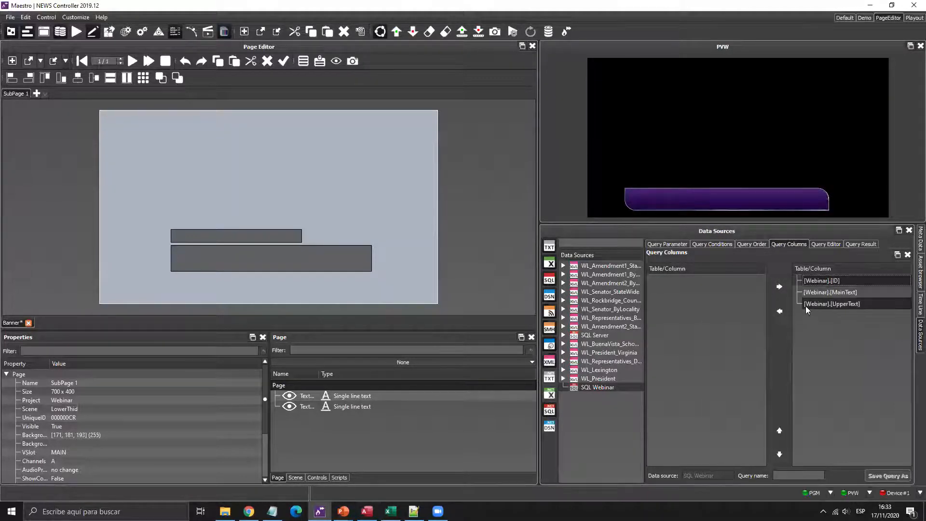
left_click(796, 302, "shift")
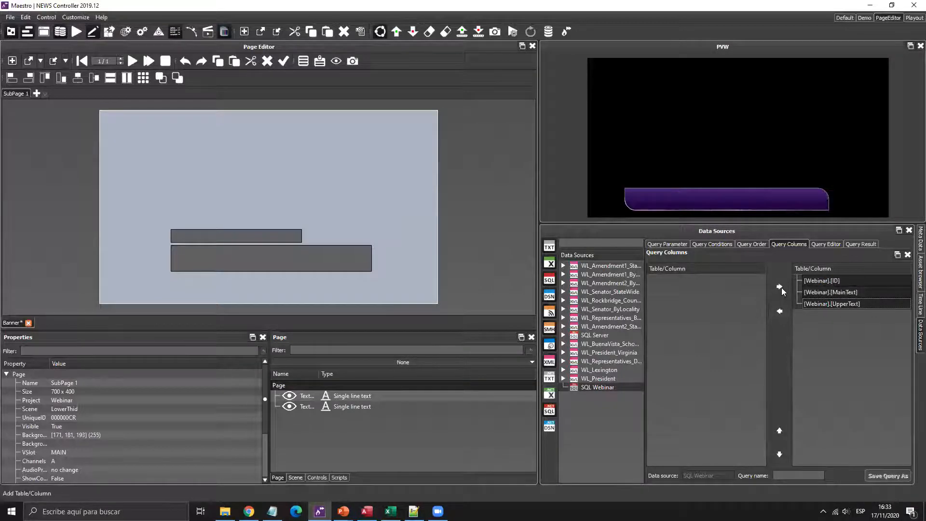
left_click(778, 311)
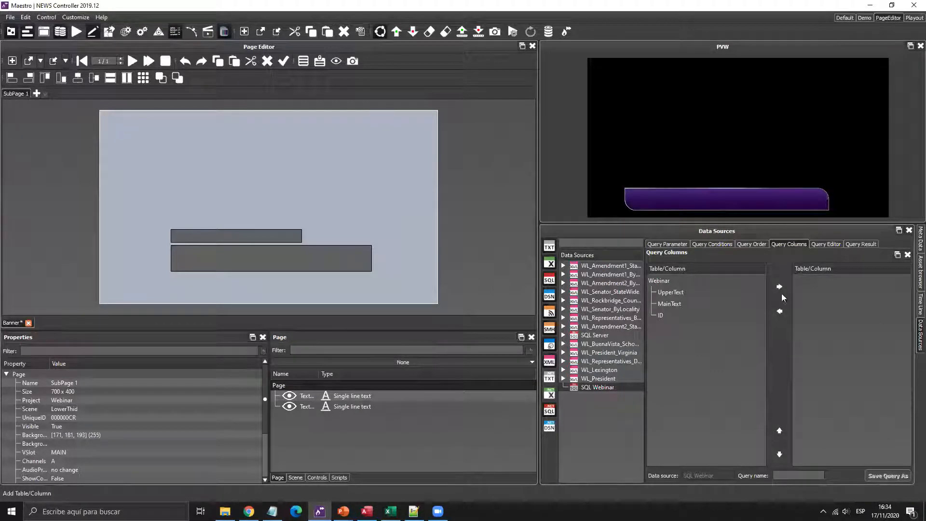
- Add all three Webinar columns together and reorder them as ID, MainText, UpperText
left_click(680, 292)
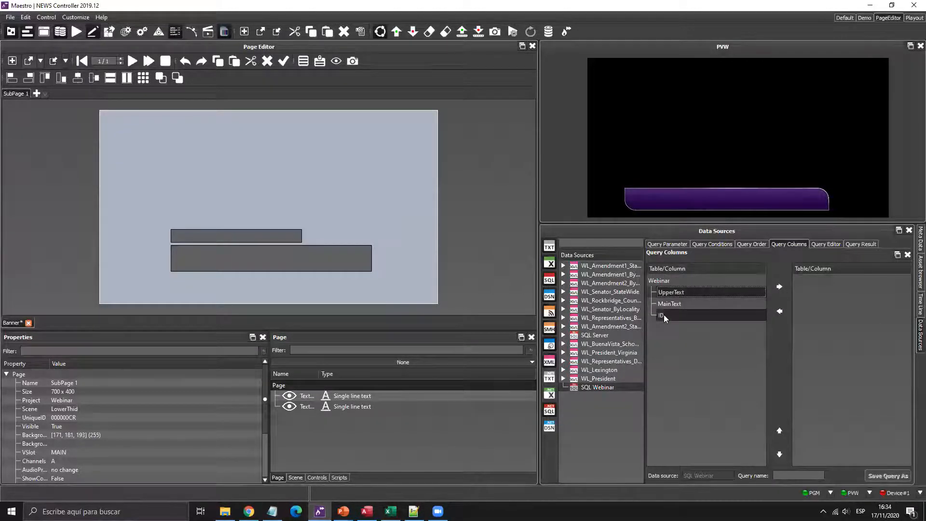
left_click(664, 314, "shift")
left_click_drag(685, 314, 667, 292)
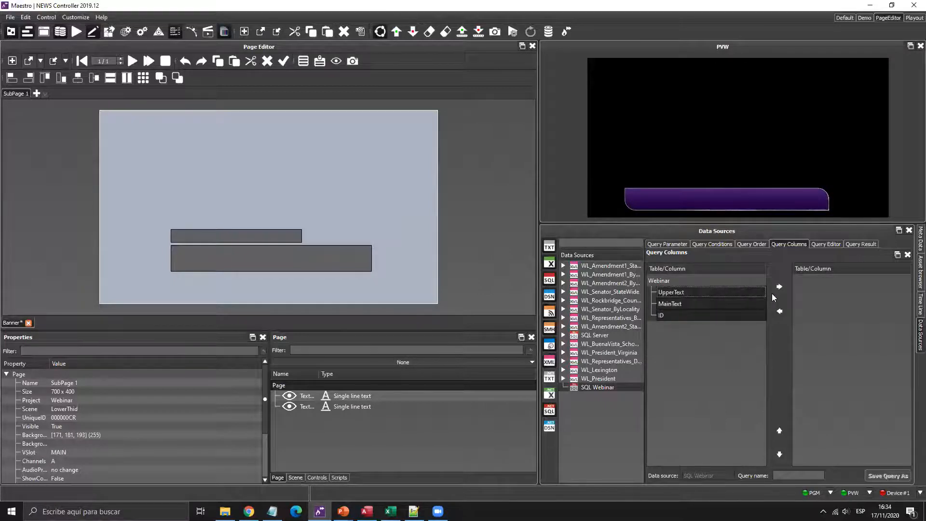
left_click(787, 286)
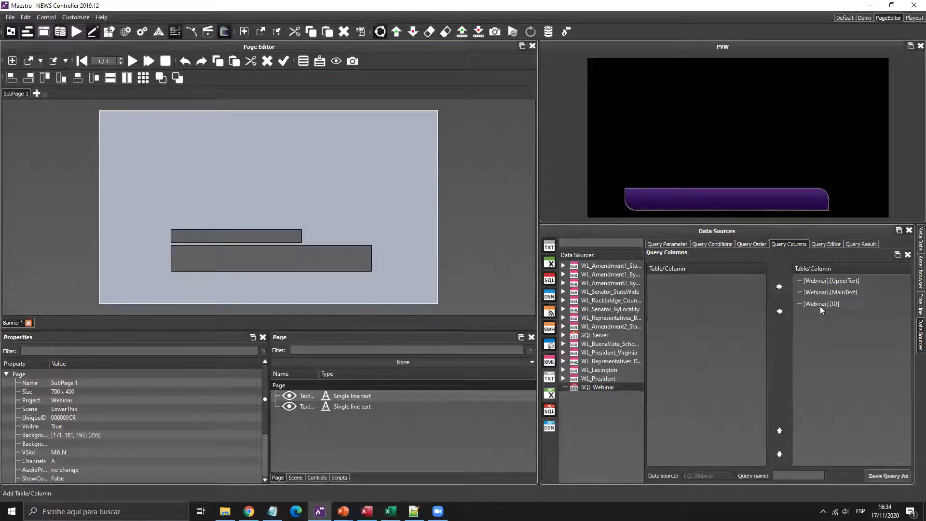
left_click(780, 430)
left_click(779, 430)
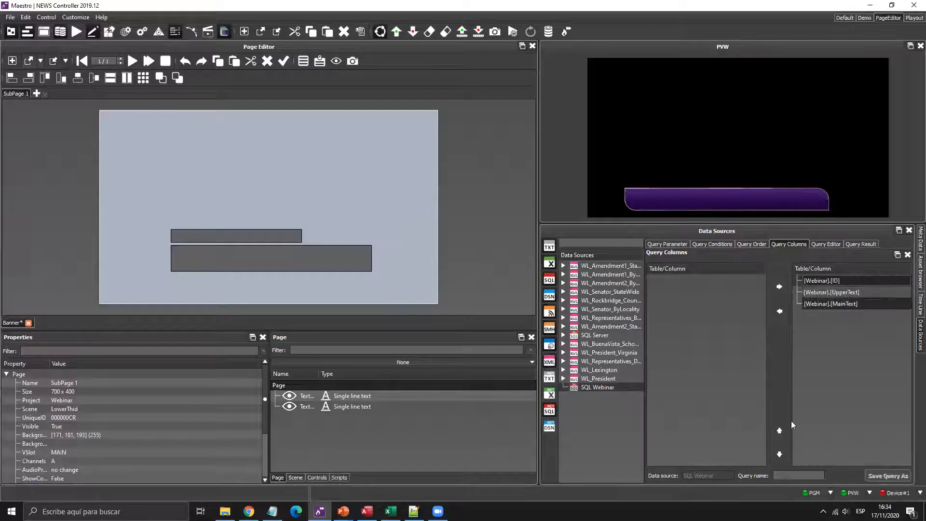
left_click(779, 431)
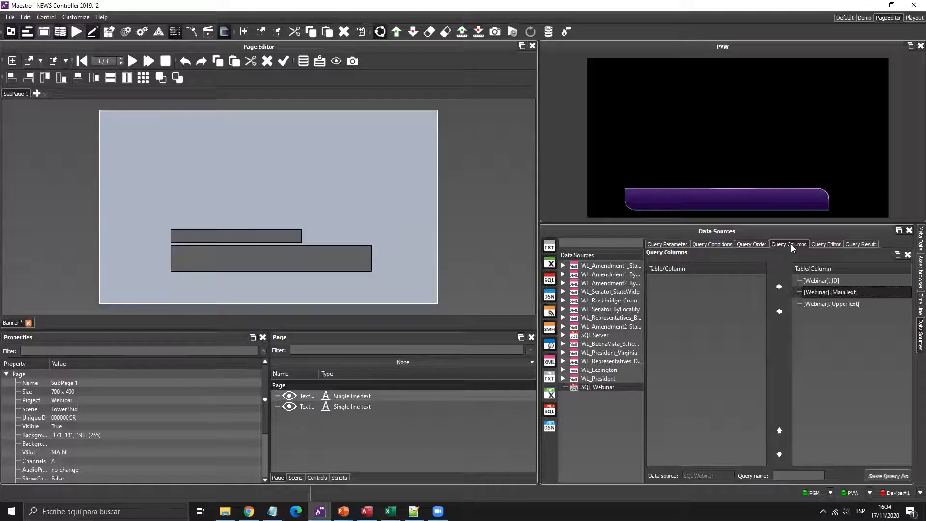
- Preview the three result rows with a narrower ID column, then save the query as 'Tabla'
left_click(860, 244)
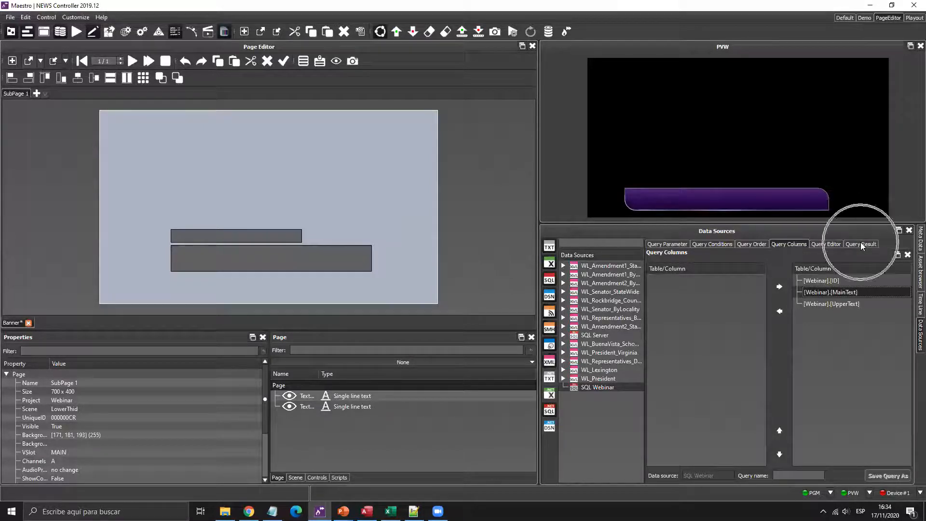
left_click_drag(758, 266, 710, 289)
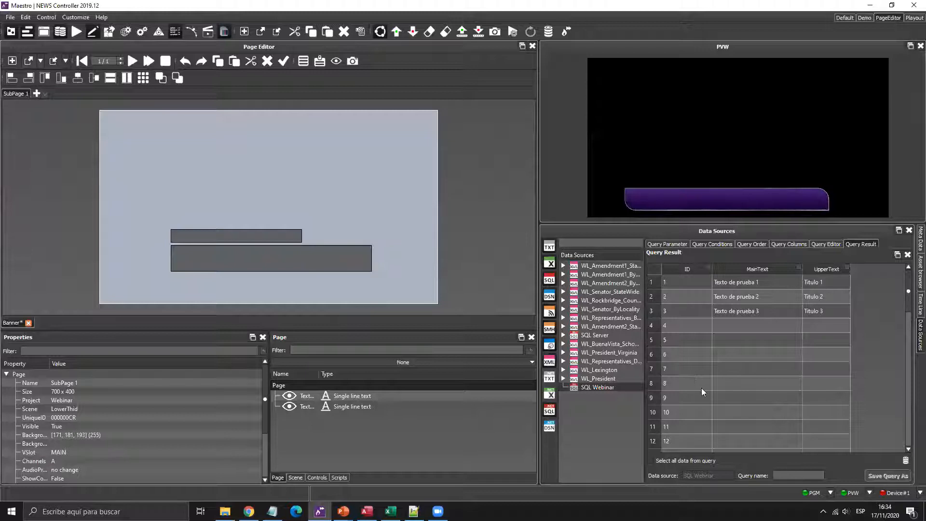
left_click(789, 475)
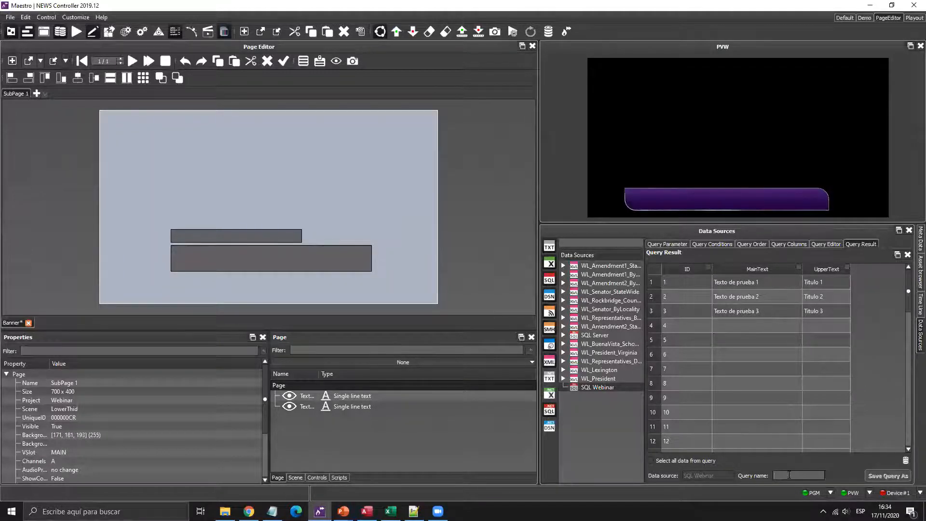
type("Tabla")
left_click(884, 475)
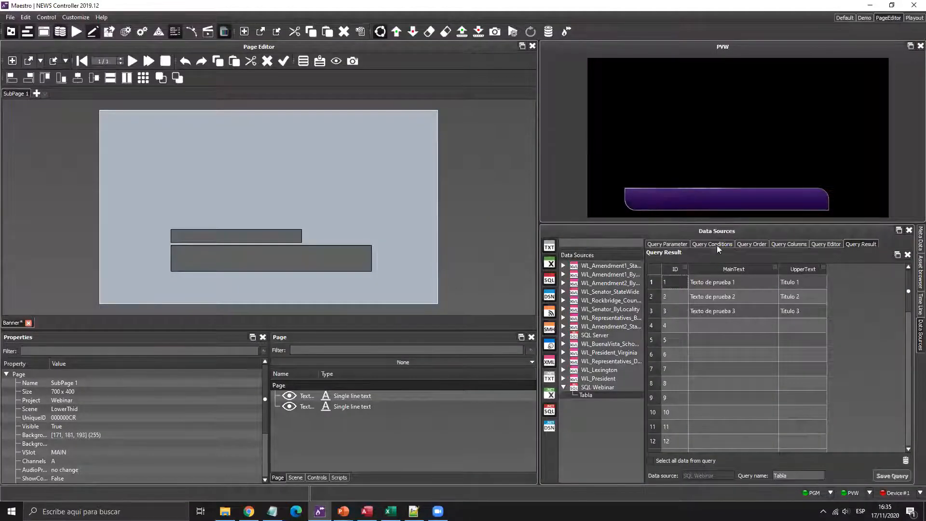
left_click(675, 243)
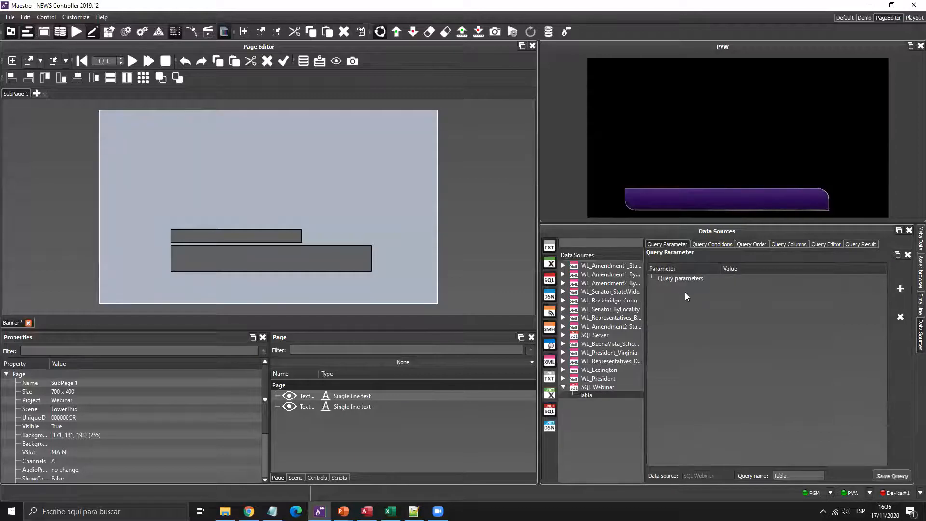
- Check the query conditions and parameters, then browse the Native Controls list in the Controls panel
left_click(714, 244)
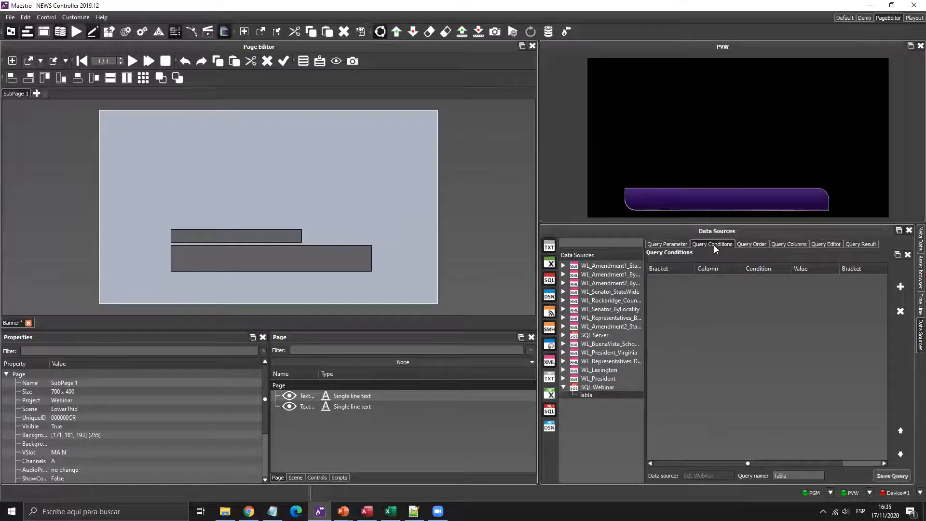
left_click(666, 245)
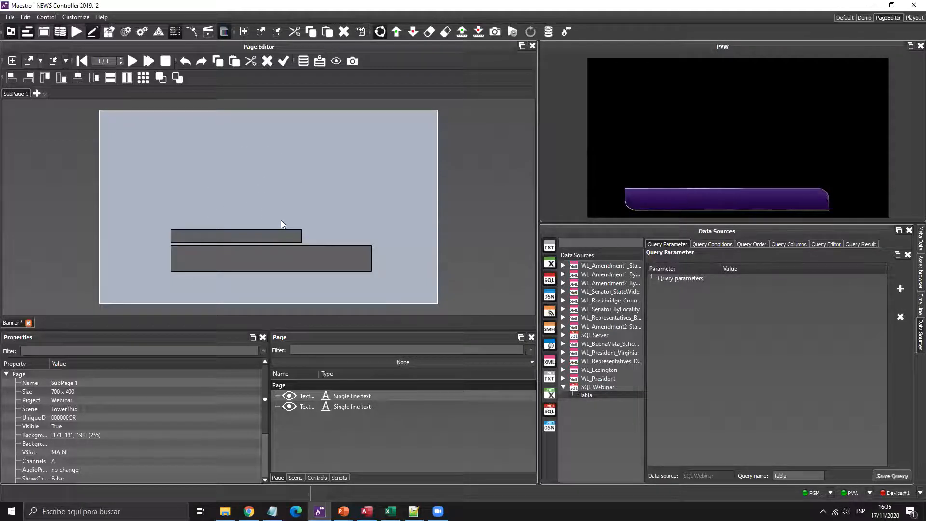
left_click(319, 477)
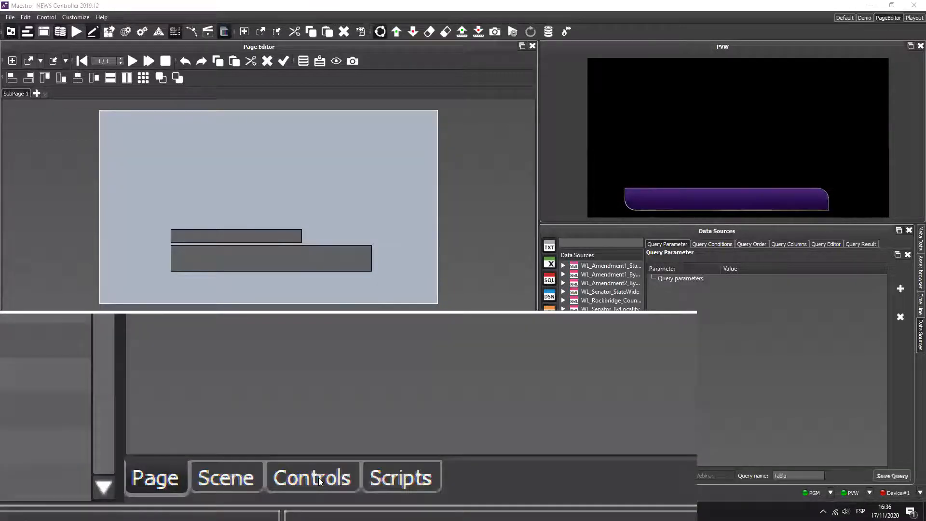
left_click(296, 478)
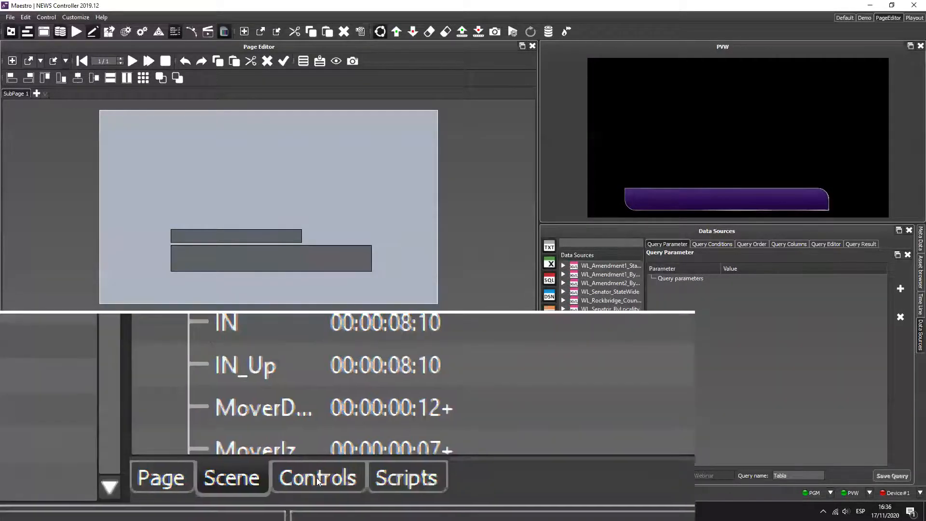
left_click(316, 479)
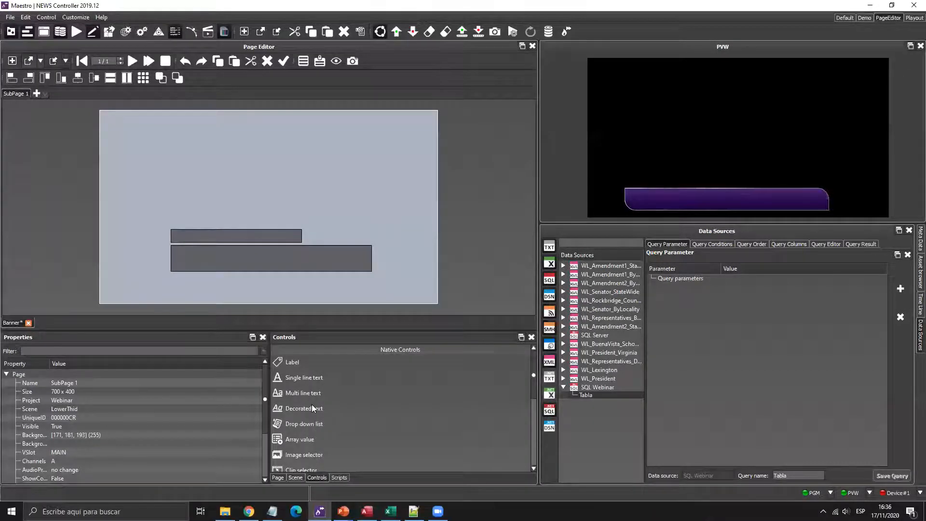
scroll(312, 408, "down", 3)
- Add an Integer value spin box to the page and rename it ID
left_click_drag(309, 429, 198, 226)
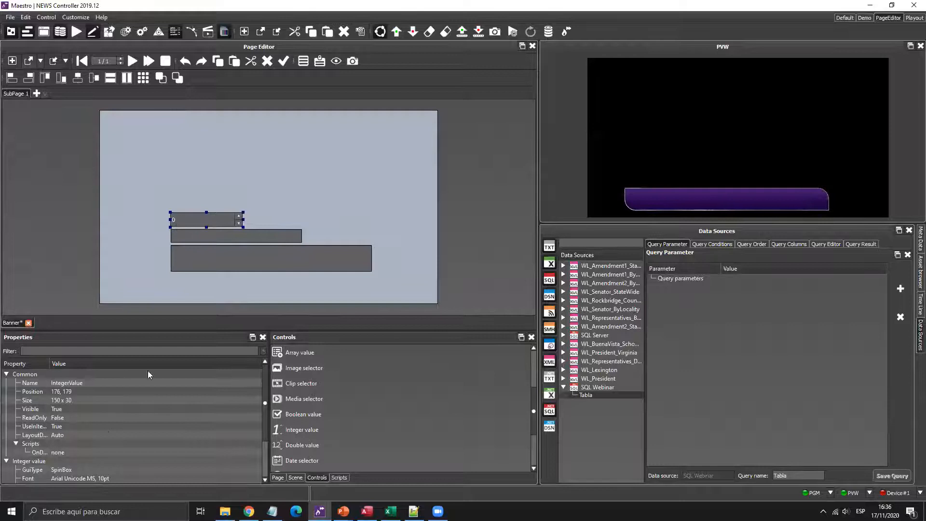
left_click(117, 385)
key("ctrl+a")
type("ID")
key("Return")
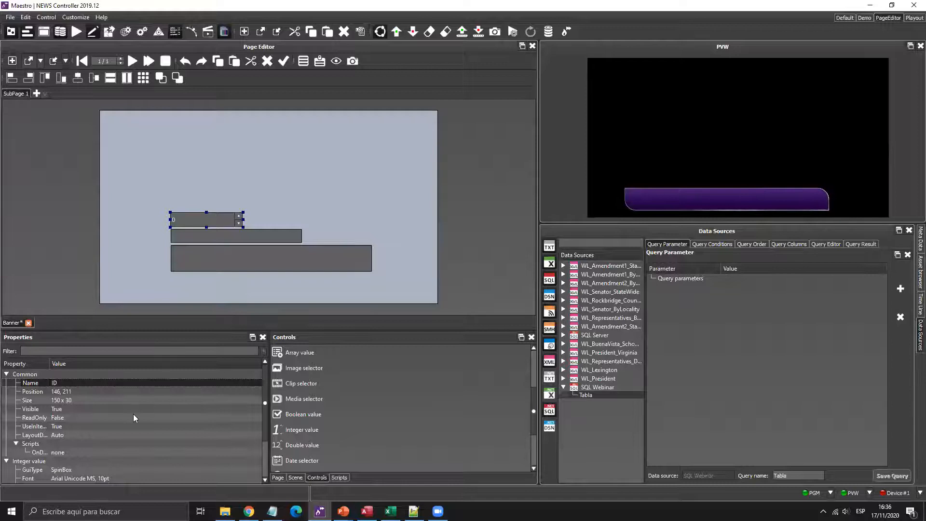
- Set the ID spin box minimum to 1 and maximum to 100, checking the record IDs in Access
scroll(126, 417, "down", 2)
left_click(76, 460)
type("1")
left_click(76, 452)
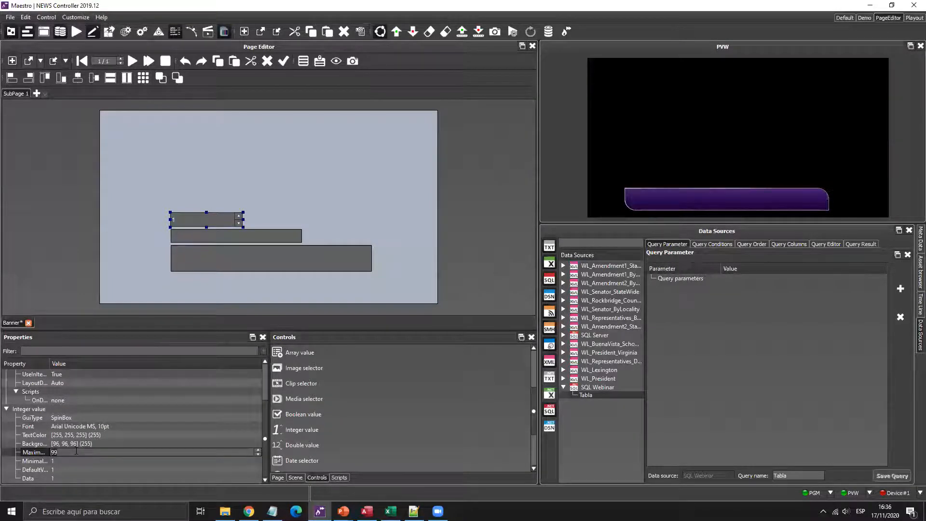
type("100")
key("Return")
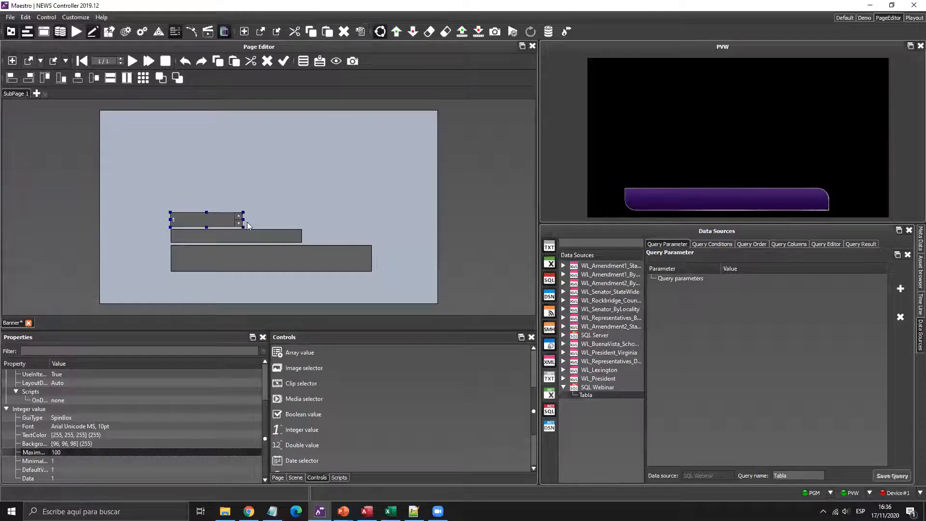
left_click(302, 431)
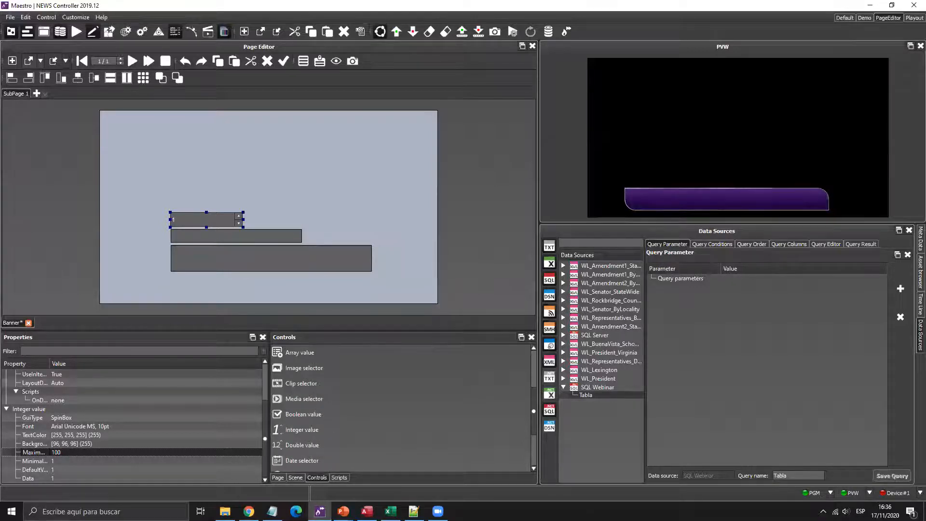
left_click(366, 511)
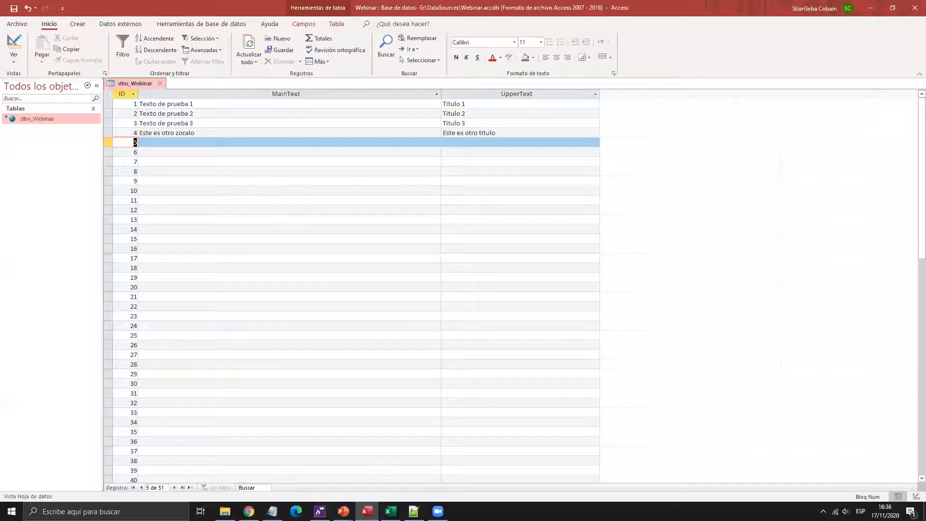
left_click(319, 511)
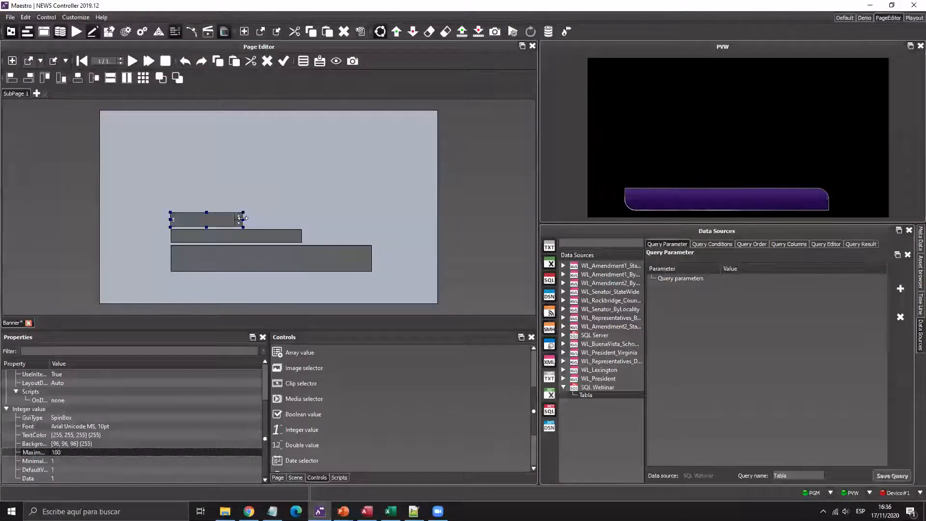
- Narrow the ID spin box on the page and reselect it
left_click_drag(243, 219, 208, 219)
scroll(310, 374, "up", 3)
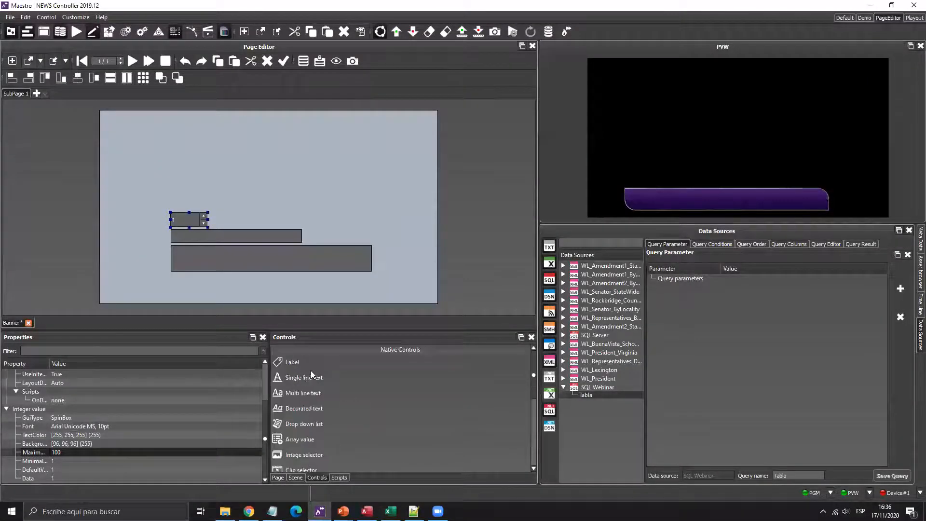
left_click(221, 211)
left_click(197, 221)
left_click(211, 189)
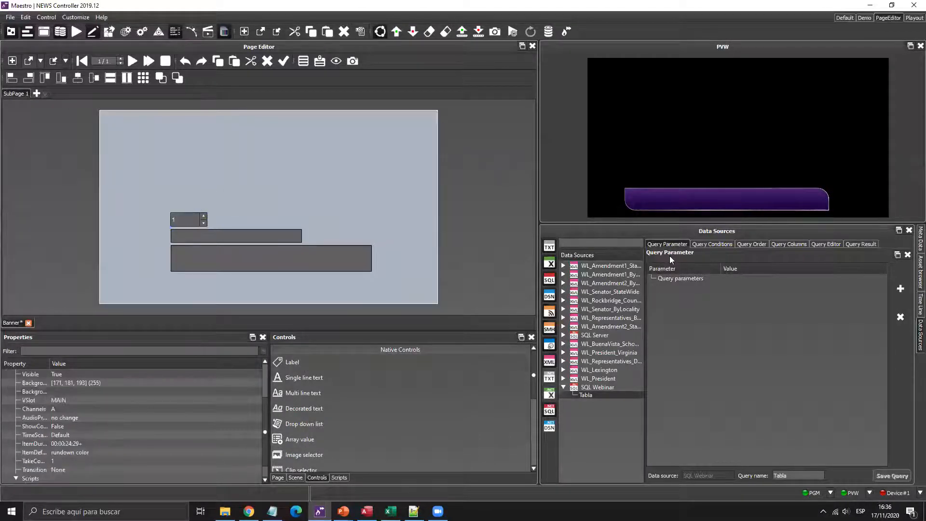
left_click(187, 217)
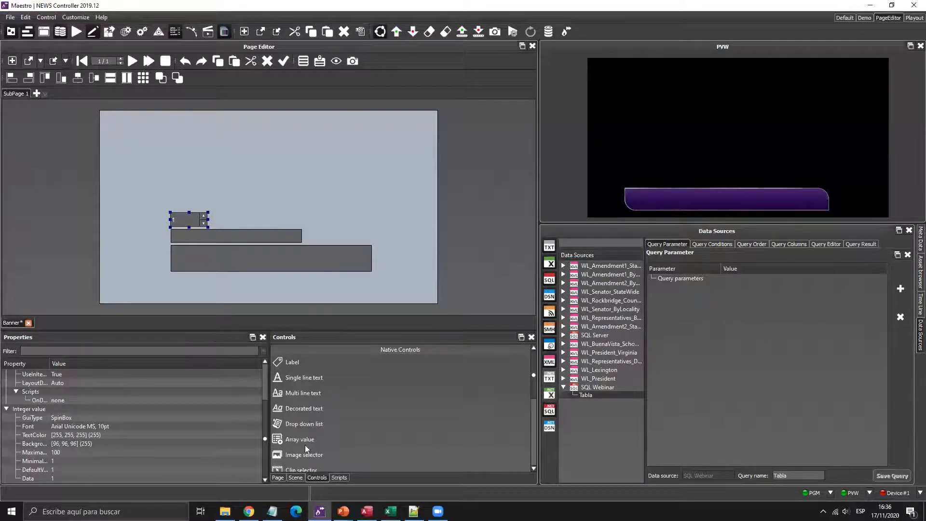
- Drag the ID control from the page elements list into the Tabla query's parameters
left_click(277, 477)
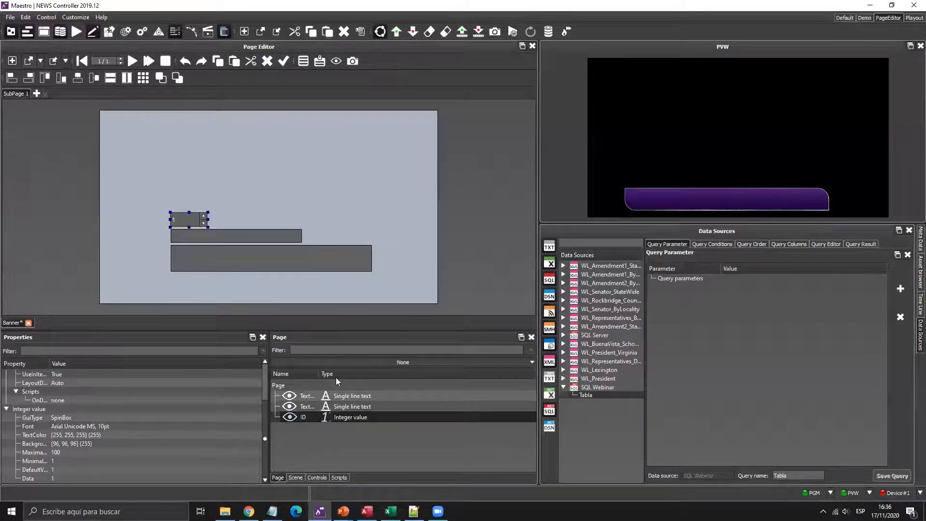
double_click(322, 371)
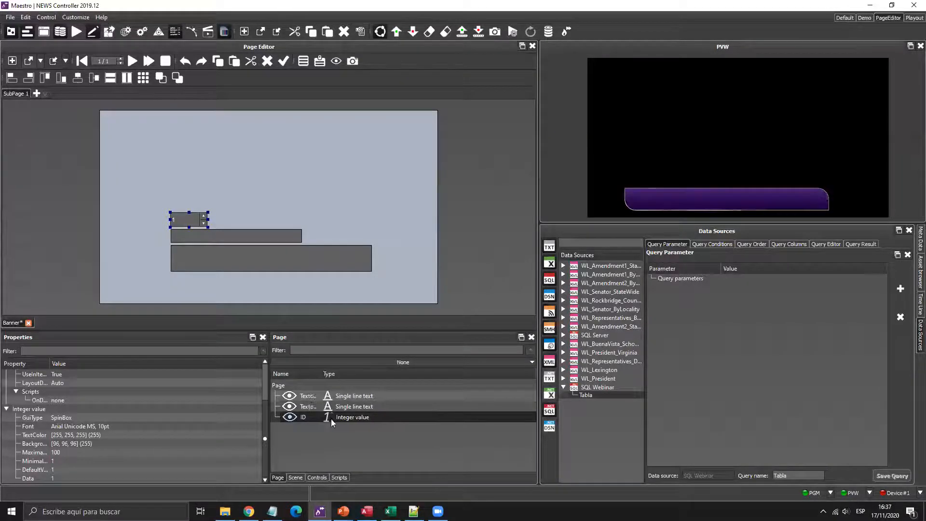
left_click_drag(297, 419, 676, 303)
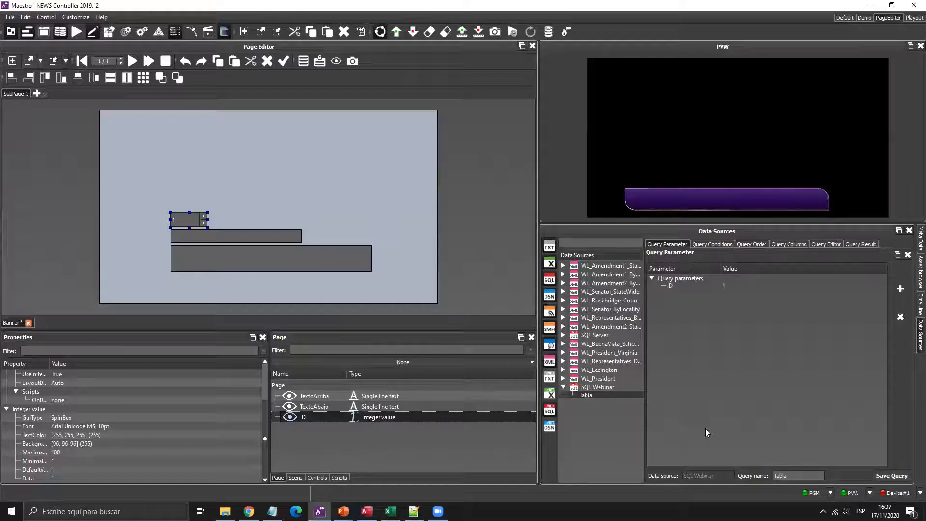
left_click(714, 244)
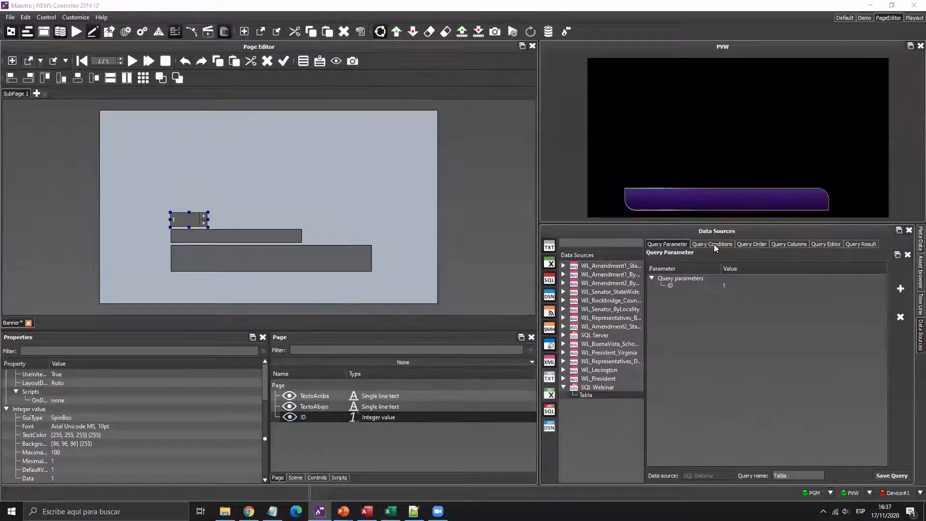
key("super+Escape")
left_click(713, 244)
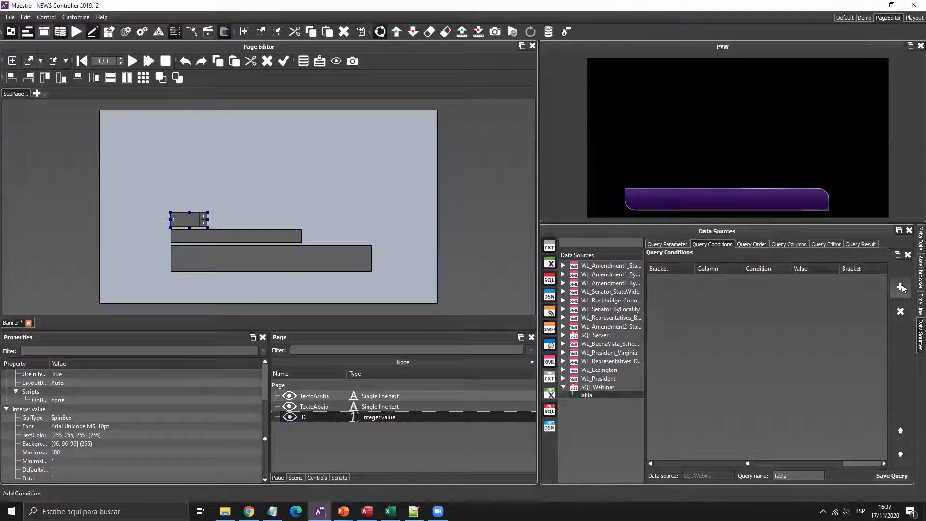
- Add the query condition [Webinar].[ID] = %ID% and view the filtered result
left_click(900, 287)
left_click(735, 282)
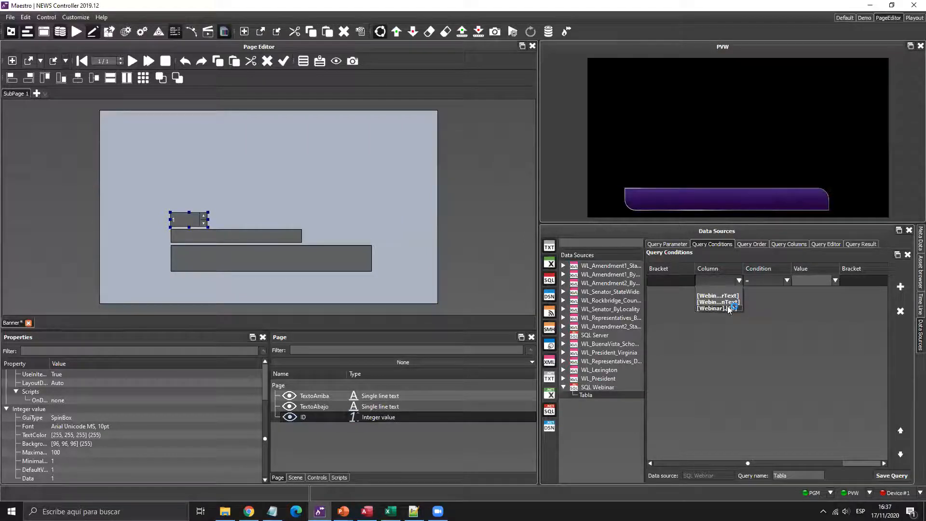
key("super+plus")
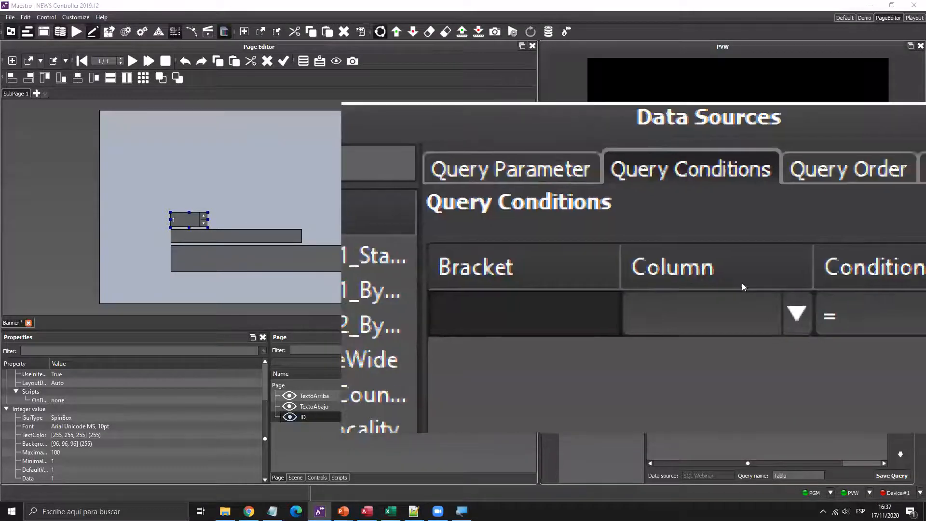
left_click(741, 282)
key("Return")
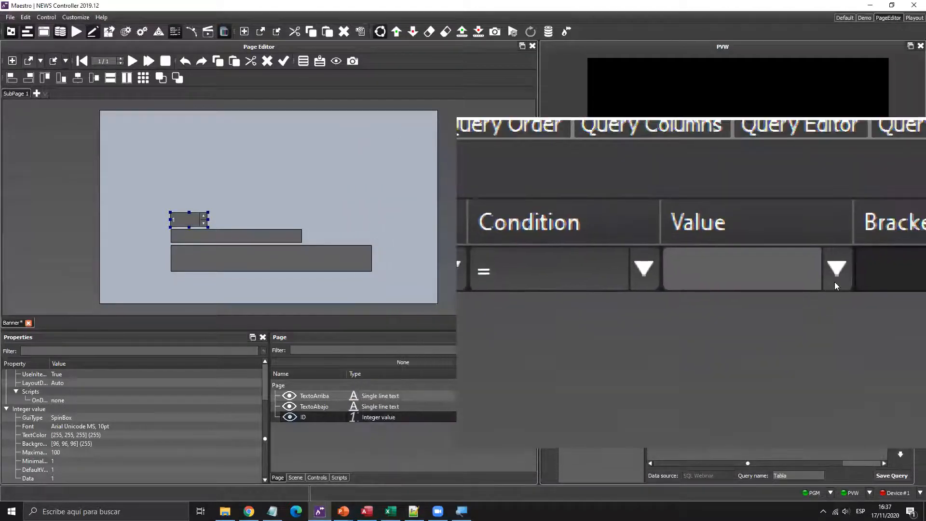
left_click(834, 283)
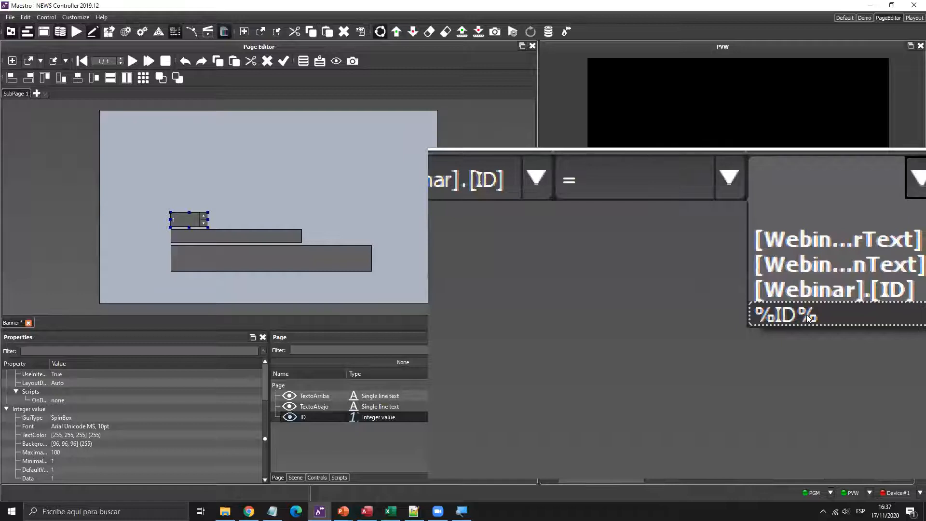
left_click(808, 316)
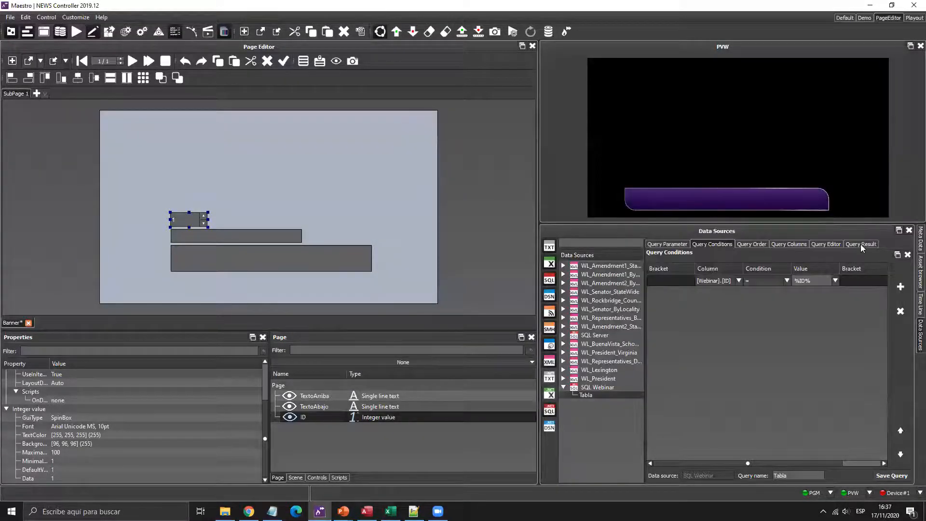
left_click(860, 243)
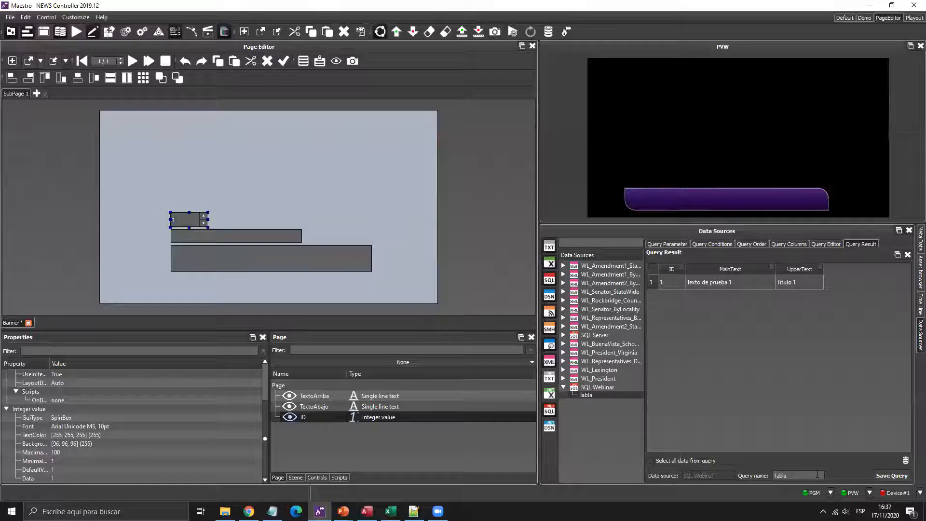
- Save the Tabla query and bind the large text box to MainText and the title field to UpperText
left_click(884, 476)
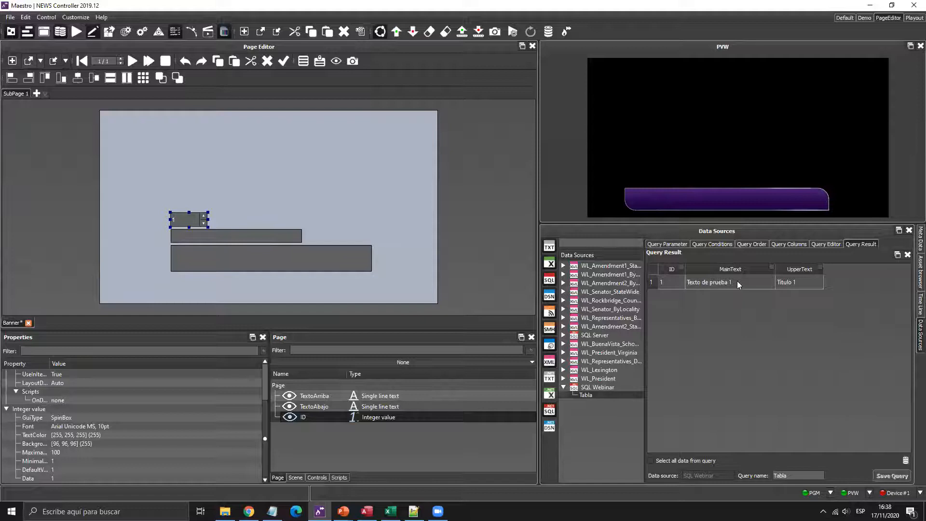
left_click_drag(723, 285, 301, 266)
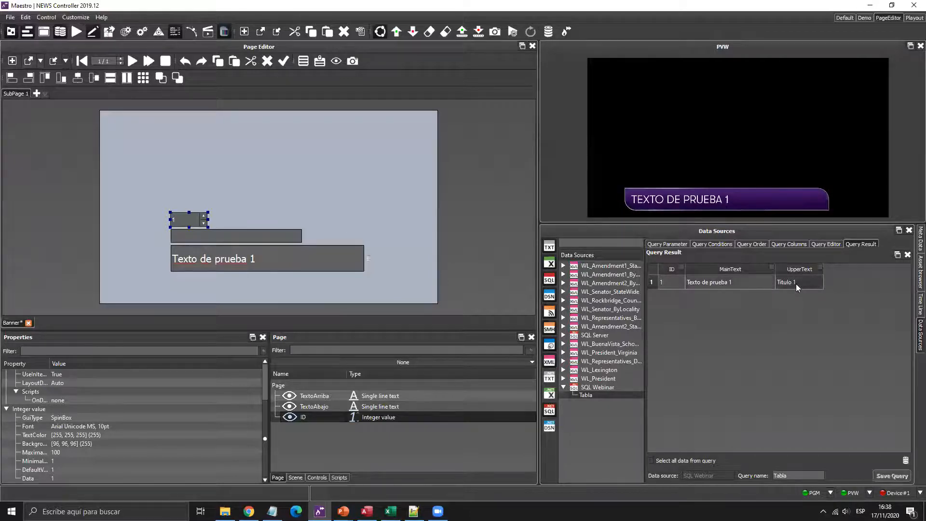
left_click_drag(796, 284, 282, 235)
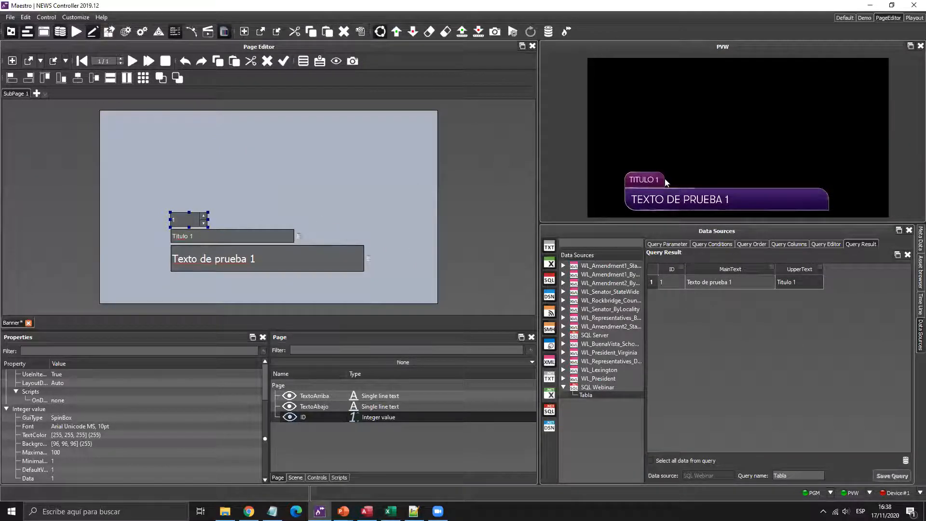
- Step the ID spin box through records 1 to 3, leave it at 2, and bring Access forward
left_click(200, 188)
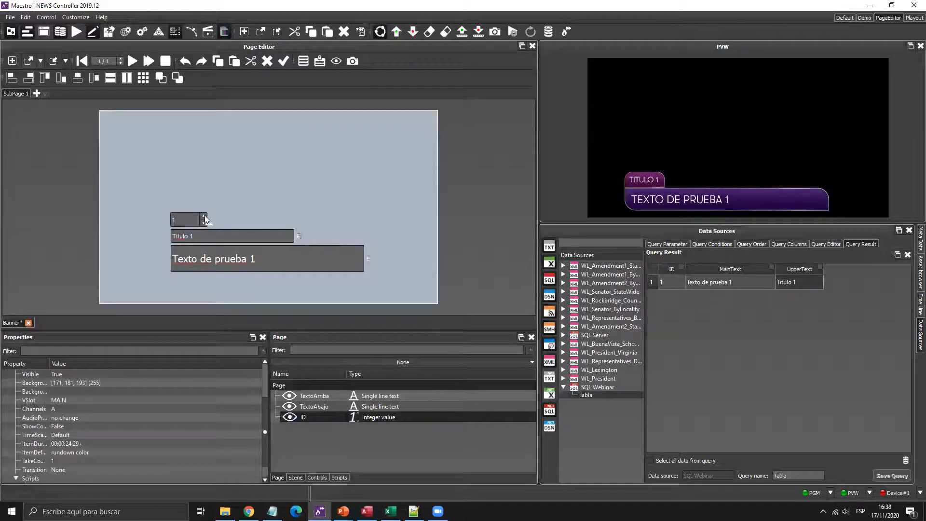
left_click(204, 215)
left_click(204, 216)
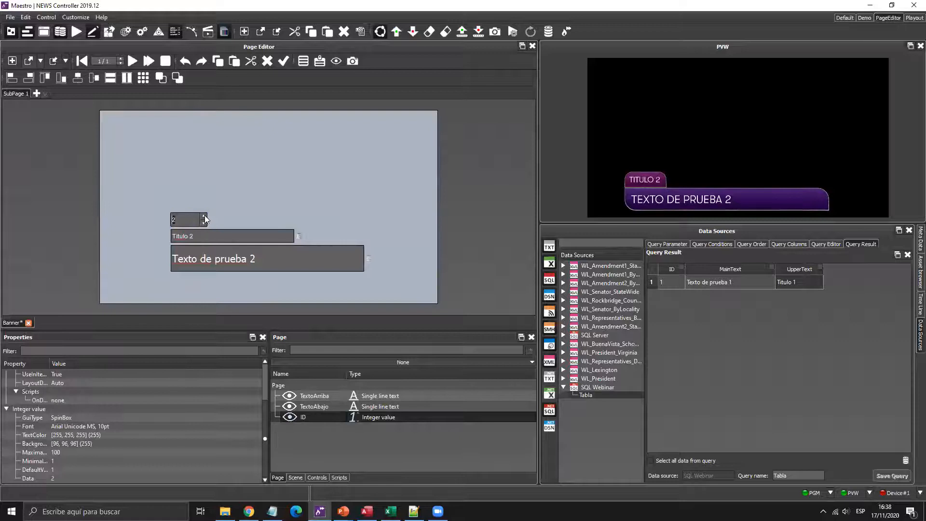
left_click(204, 216)
left_click(204, 221)
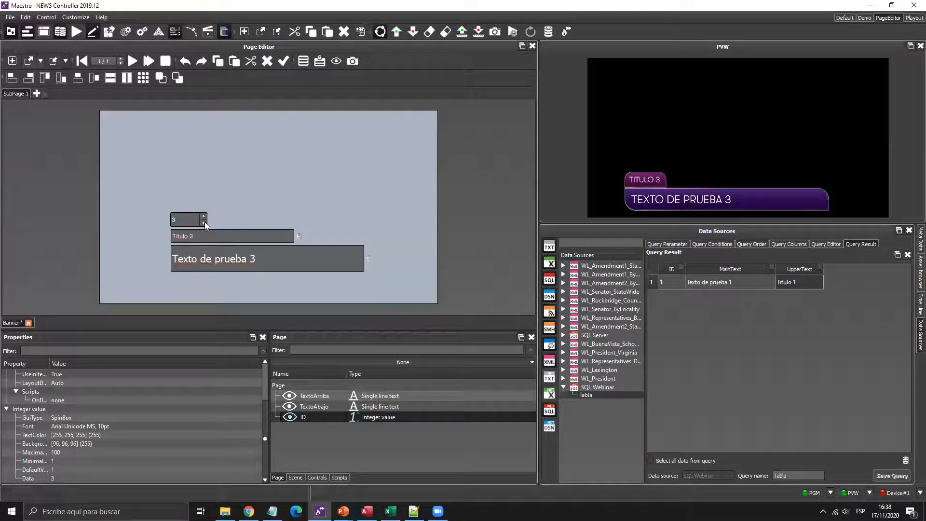
left_click(205, 222)
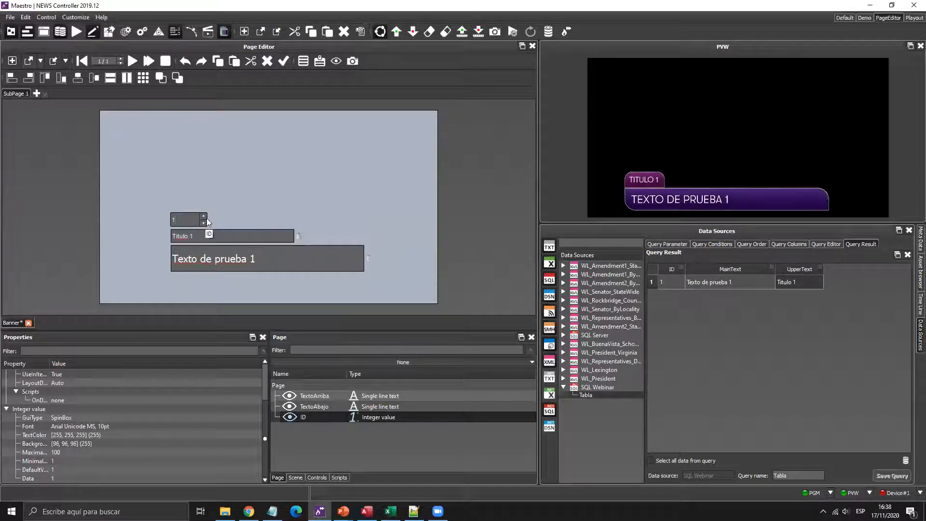
left_click(204, 216)
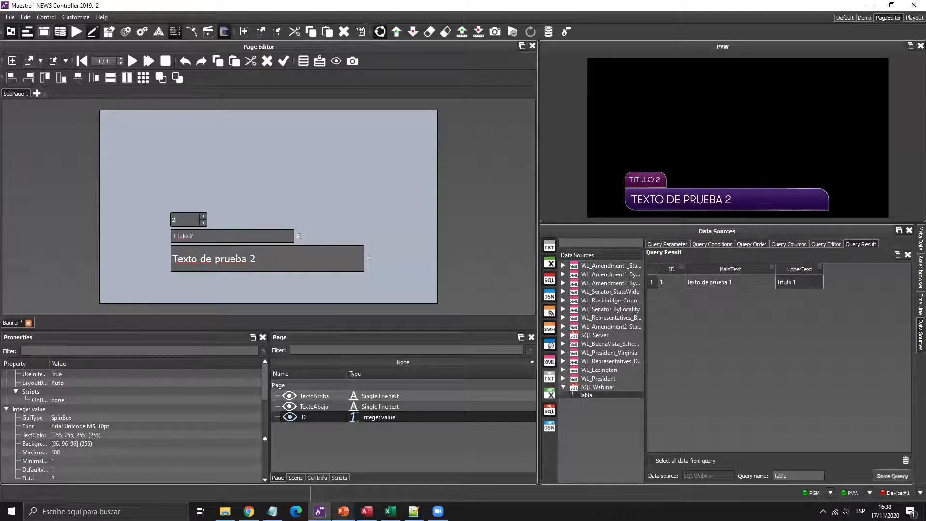
left_click(367, 511)
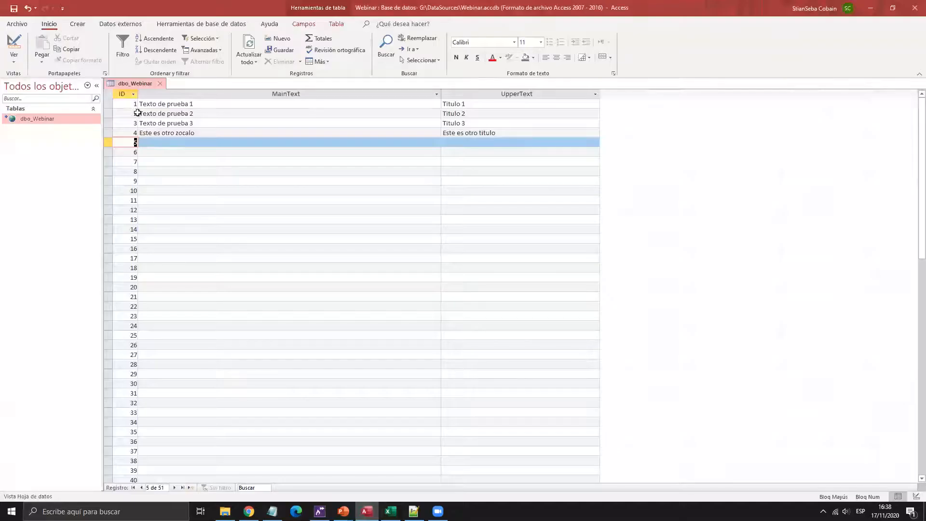
- Inspect record 2's ID and the MainText of records 4 and 5 in Access, then return to Maestro
left_click(127, 113)
double_click(136, 112)
left_click_drag(174, 132, 178, 142)
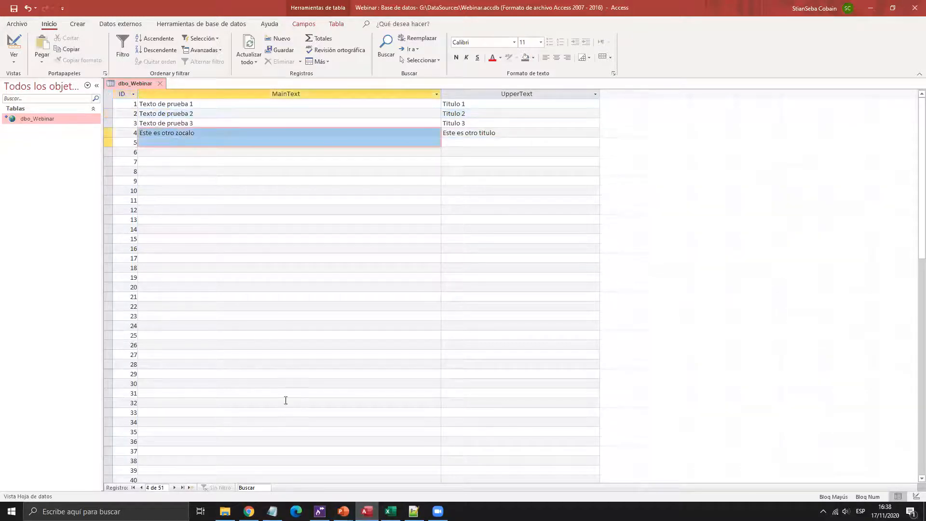
key("alt+Tab")
- Step the ID spin box up and down through the records, ending at 2
left_click(203, 217)
left_click(203, 216)
left_click(203, 221)
left_click(203, 222)
left_click(203, 216)
left_click(203, 216)
left_click(203, 222)
left_click(203, 222)
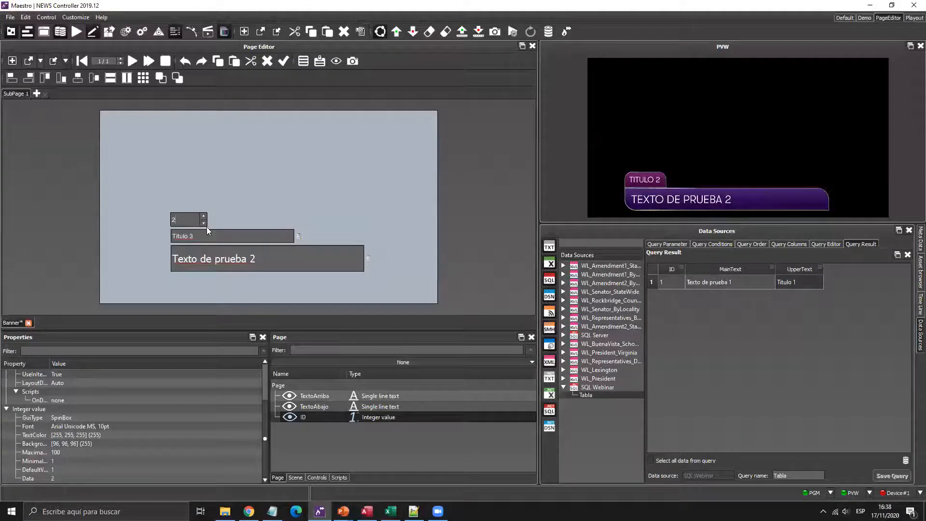
- Set the page's ID field back to 1 and save the Banner page
left_click(207, 227)
double_click(202, 223)
left_click(203, 223)
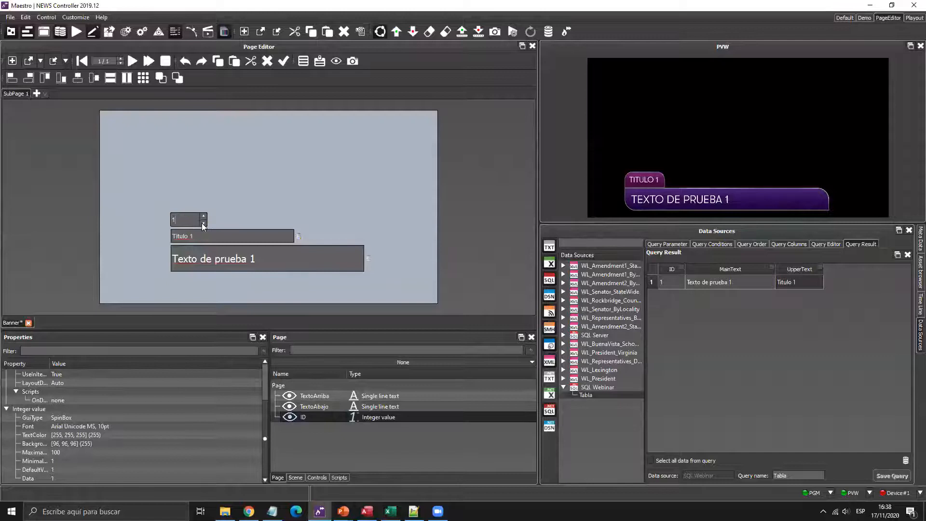
left_click(52, 60)
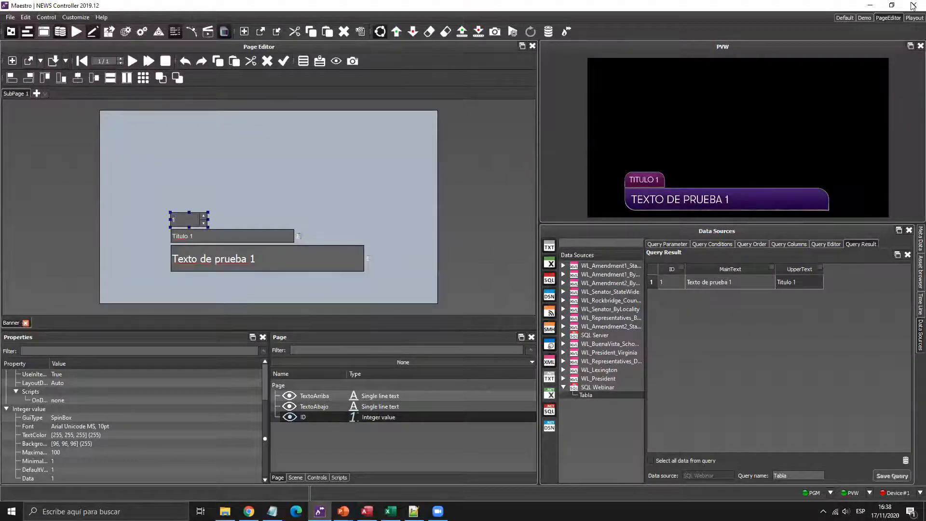
- Switch to the Playout layout, add the Banner page to the rundown, and resize the panels
left_click(844, 18)
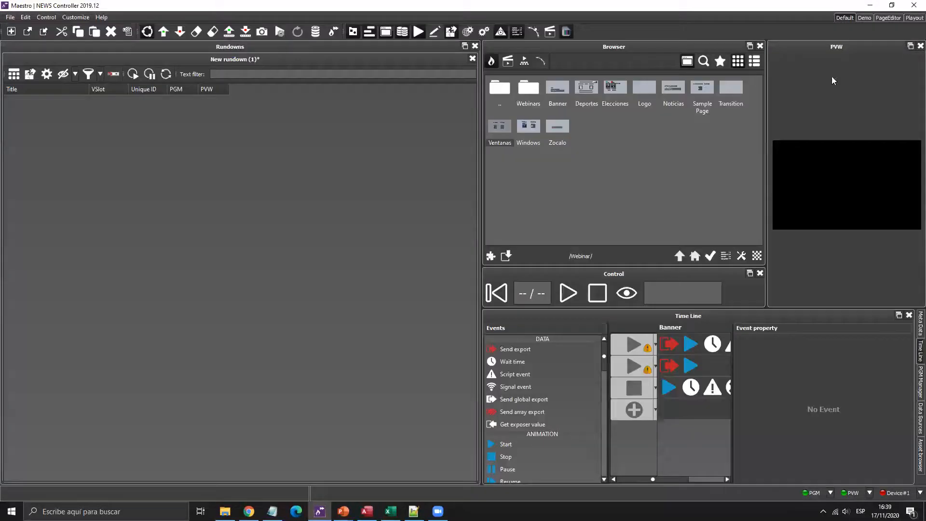
left_click(907, 18)
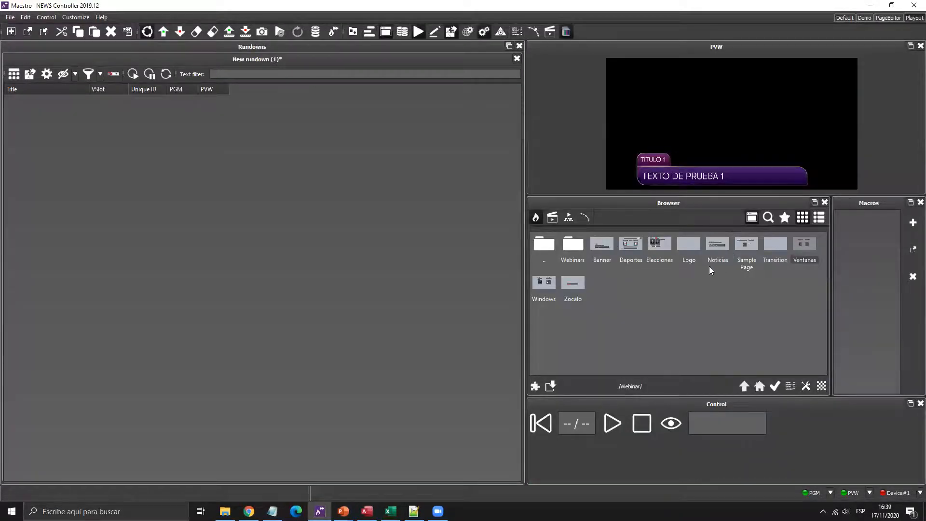
left_click_drag(602, 246, 132, 160)
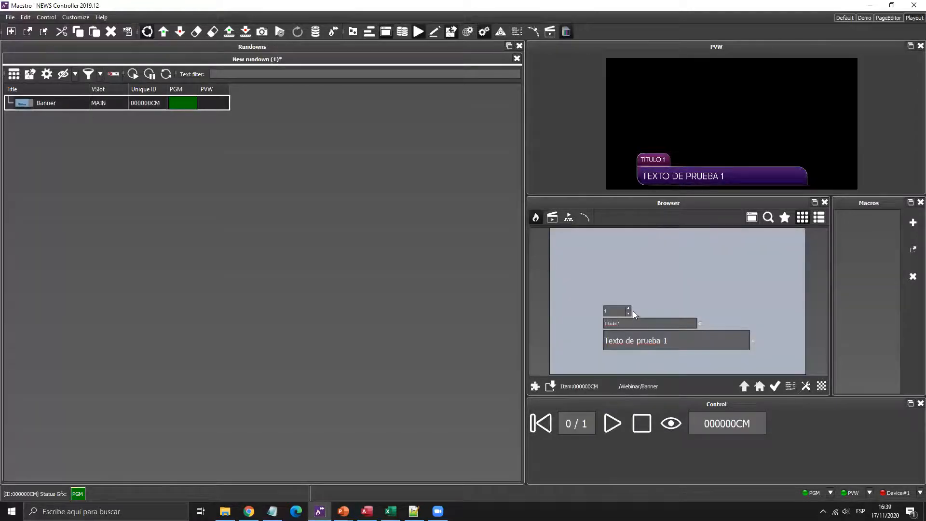
left_click_drag(617, 201, 618, 173)
left_click_drag(648, 397, 642, 446)
- Step the record ID through records 2 to 4 and back, then bring Access forward
left_click(620, 318)
left_click(620, 318)
left_click(620, 318)
left_click(623, 322)
left_click(622, 322)
left_click(623, 322)
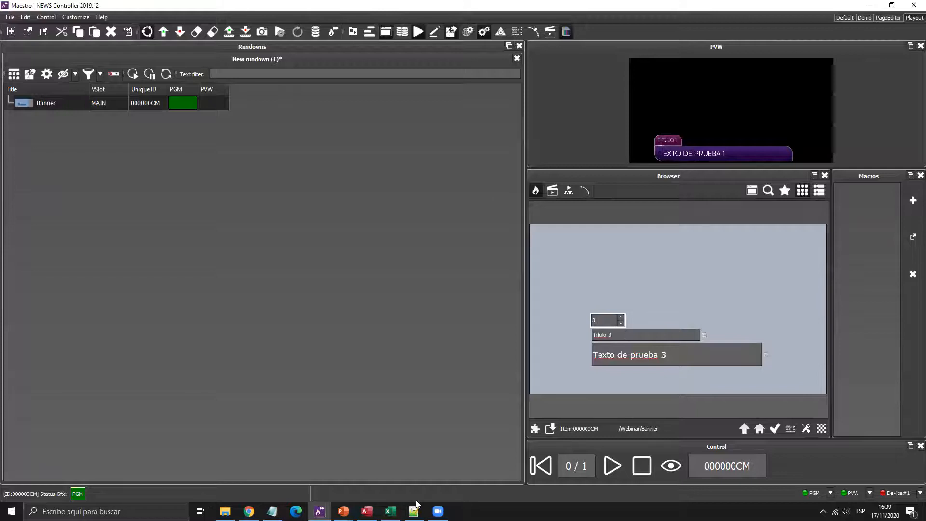
left_click(367, 511)
- Add record 5 in dbo_Webinar: MainText 'Esta es una linea adicional', UpperText 'Titulo adicional'
left_click(183, 141)
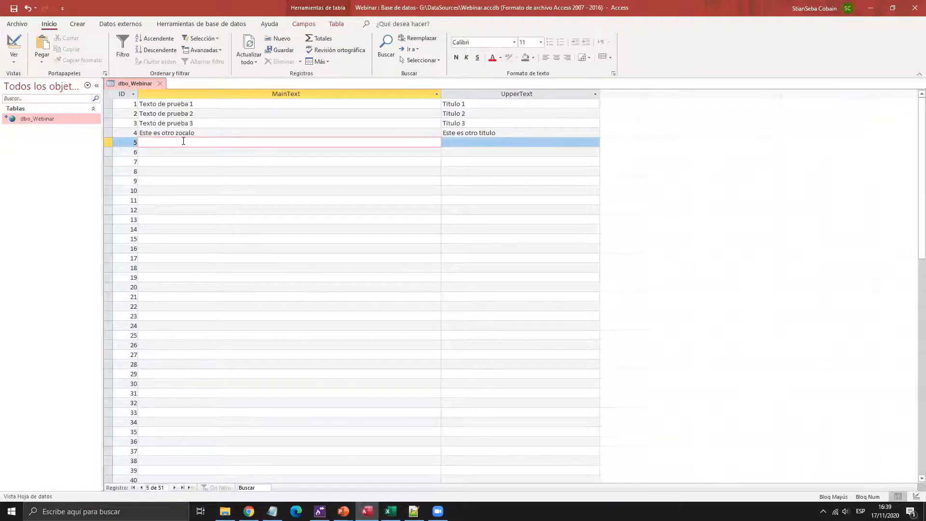
key("Caps_Lock")
type("Esta es una linea adio")
type("io")
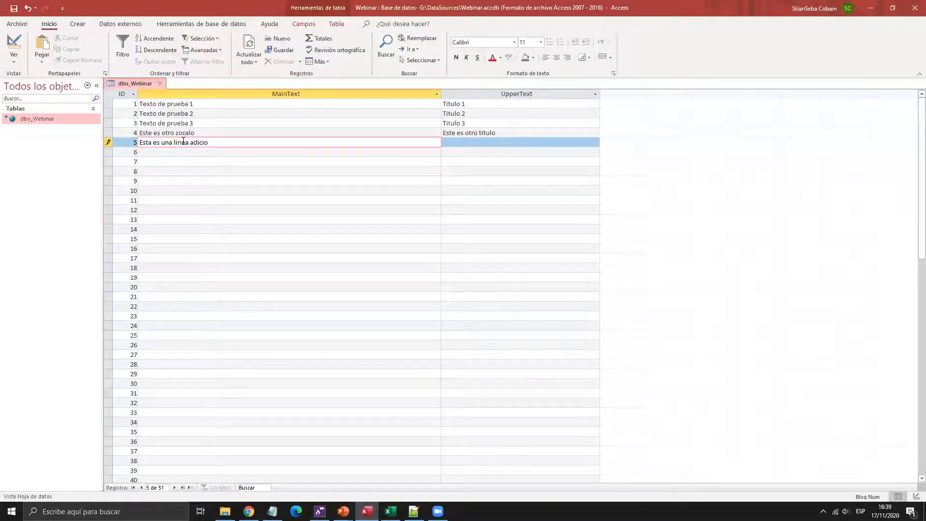
type("nal")
key("Tab")
type("T")
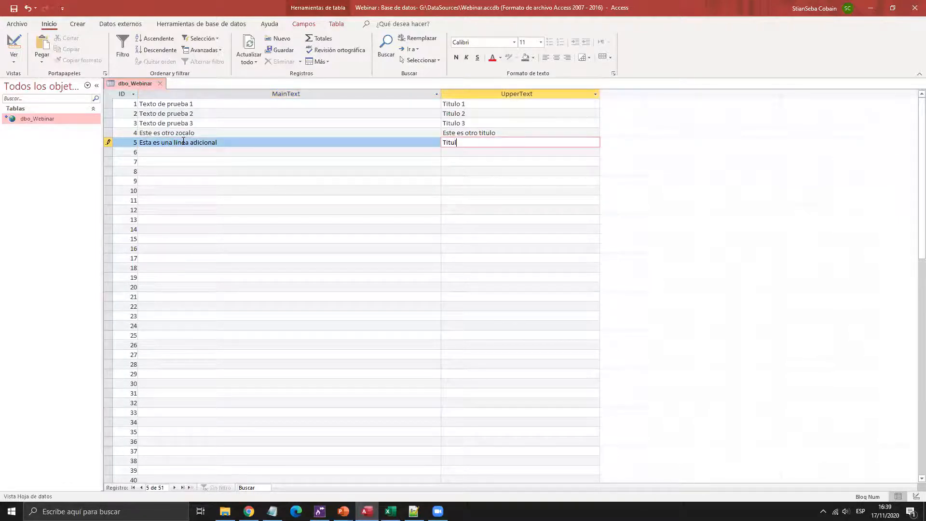
type("itulo adicional")
key("Tab")
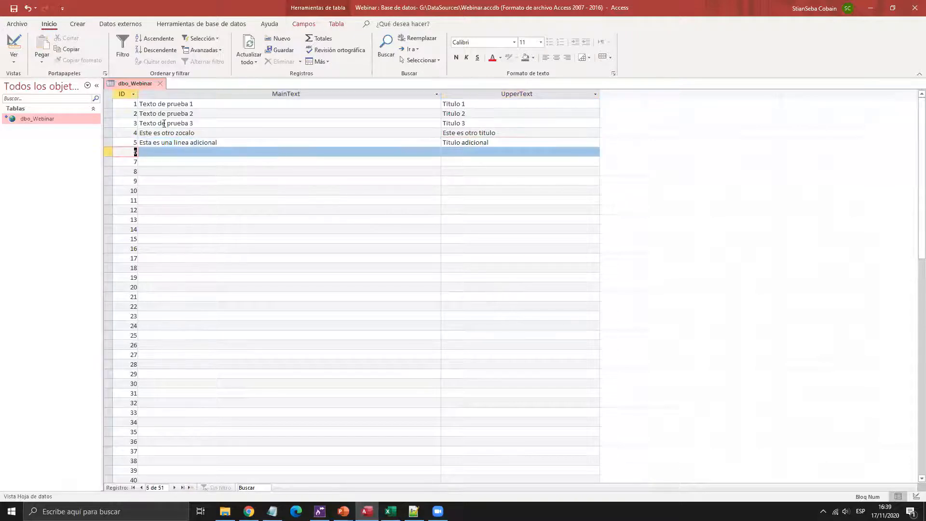
left_click(251, 278)
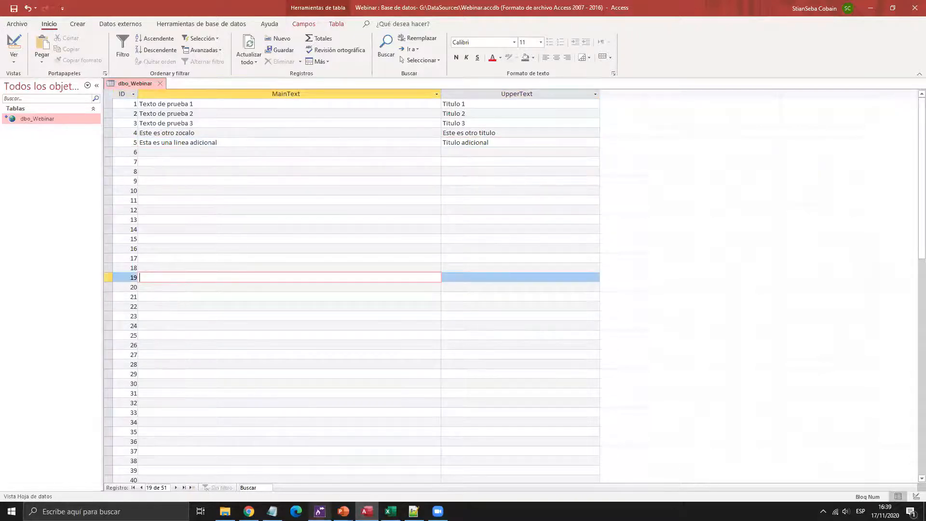
- Back in Maestro, step the banner's record ID up to 5
left_click(320, 511)
left_click(620, 317)
left_click(621, 317)
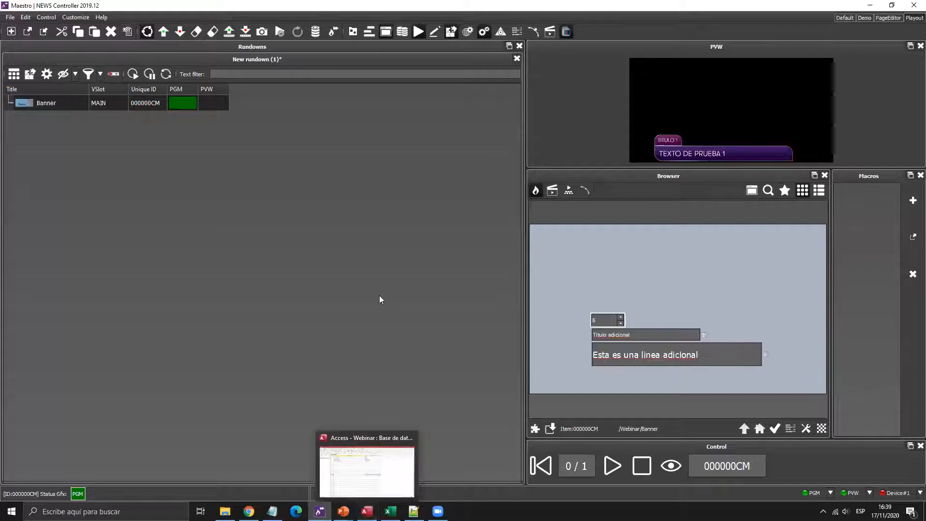
- Step the record ID to 4 and play the banner to air
left_click(366, 511)
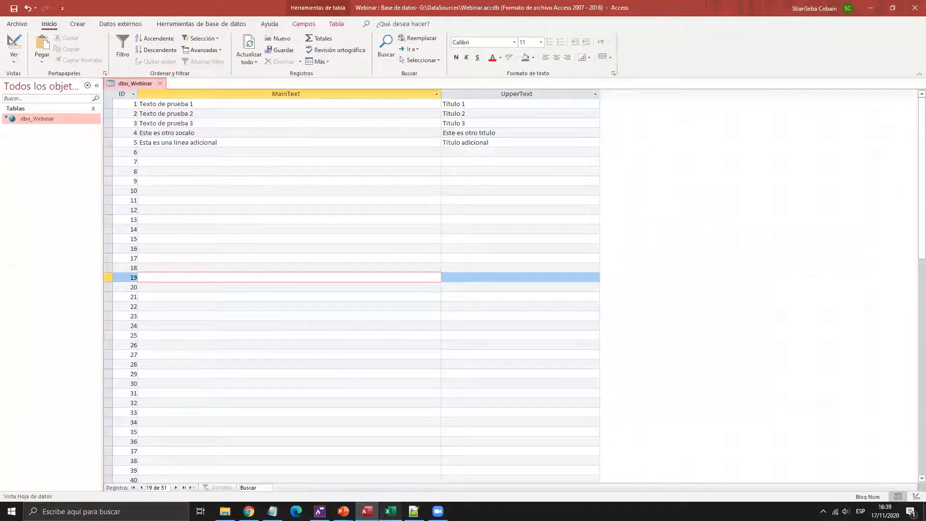
left_click(320, 511)
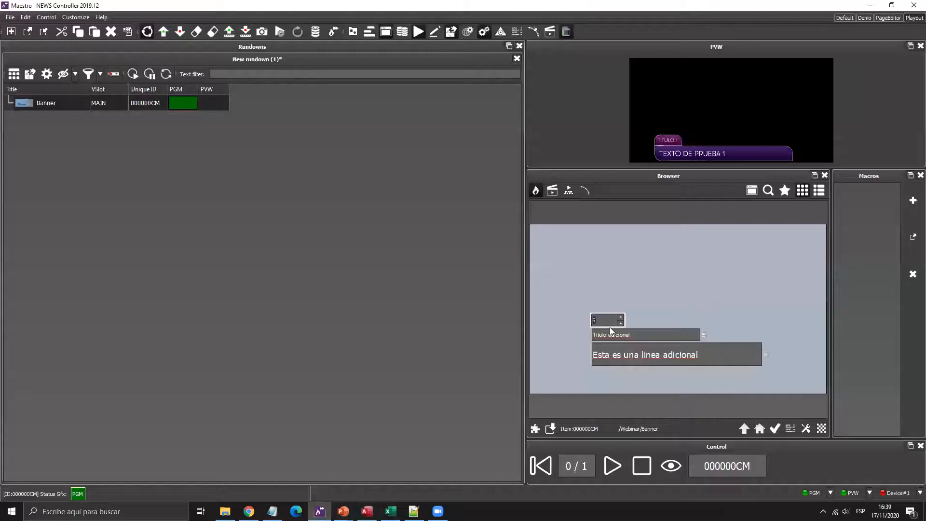
left_click(620, 323)
left_click(612, 465)
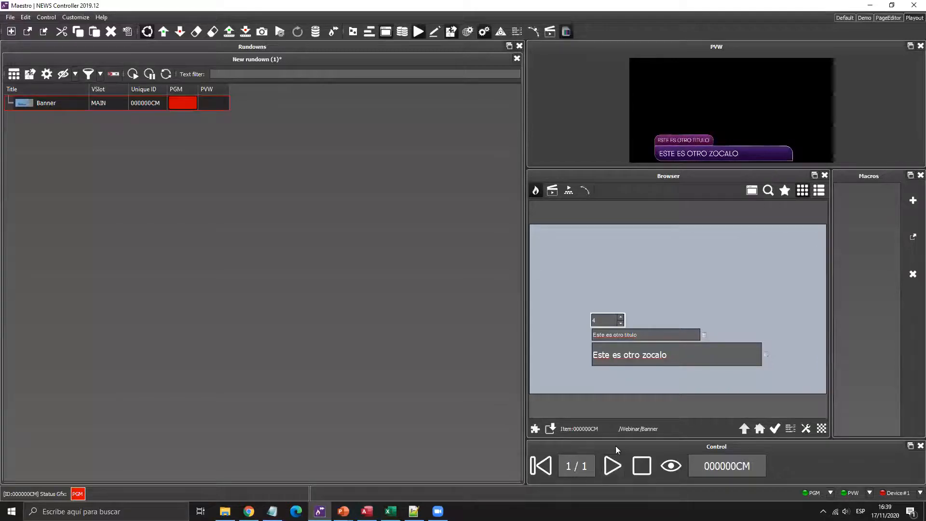
- Update the on-air banner to records 1, 2 and 3, then take it off air
left_click(621, 323)
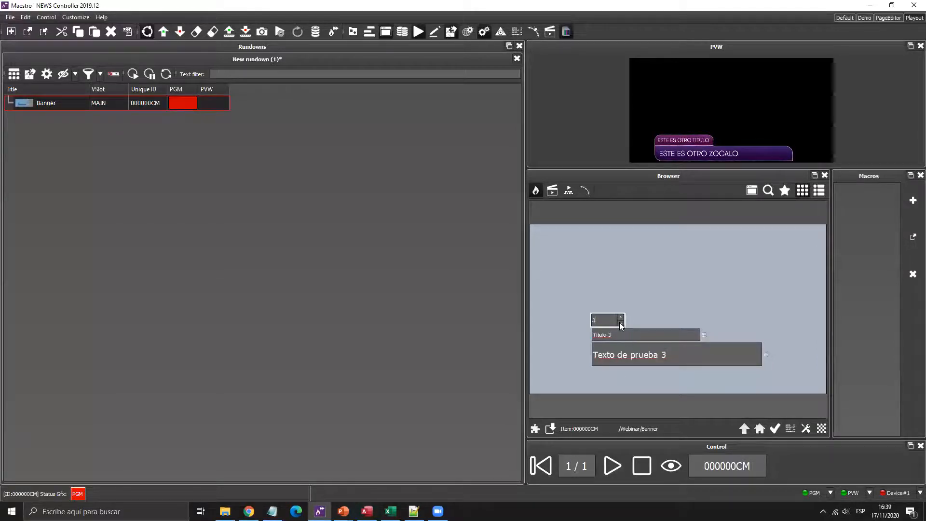
left_click(621, 323)
left_click(611, 467)
left_click(620, 317)
left_click(612, 467)
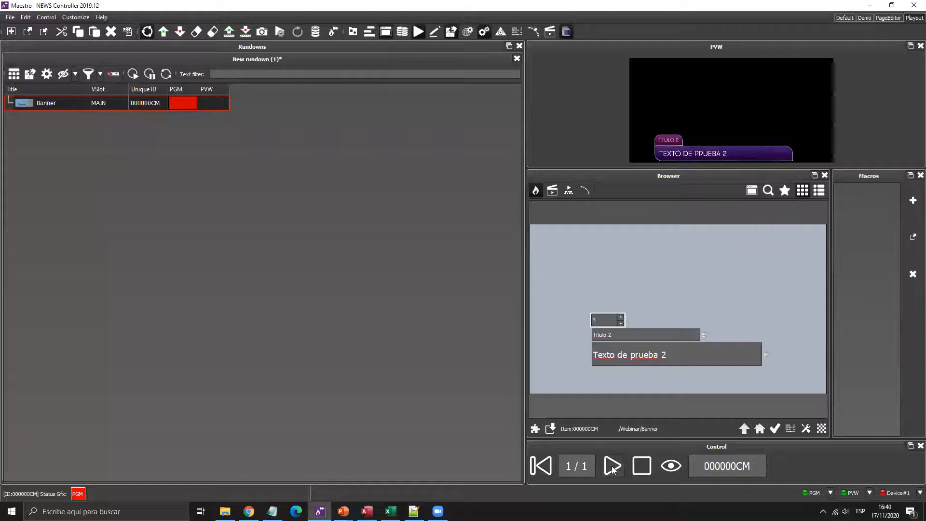
left_click(620, 318)
left_click(612, 470)
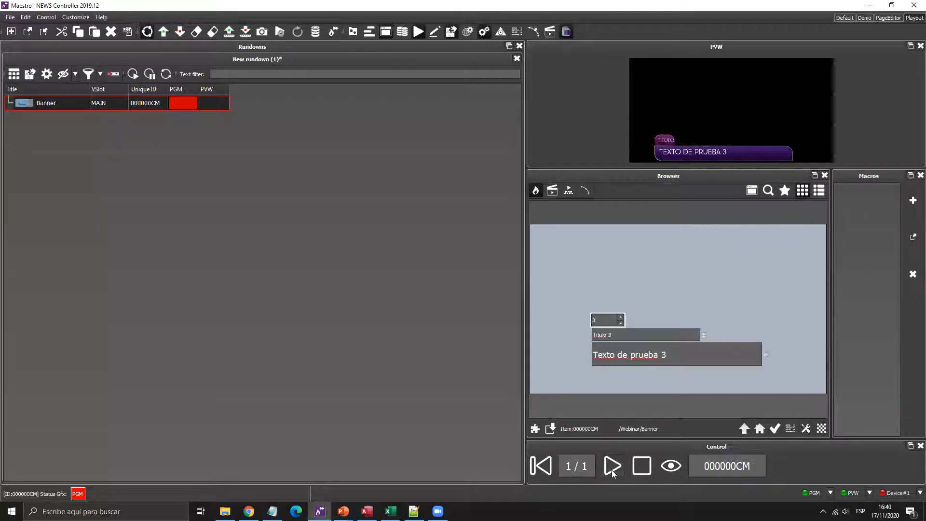
left_click(644, 466)
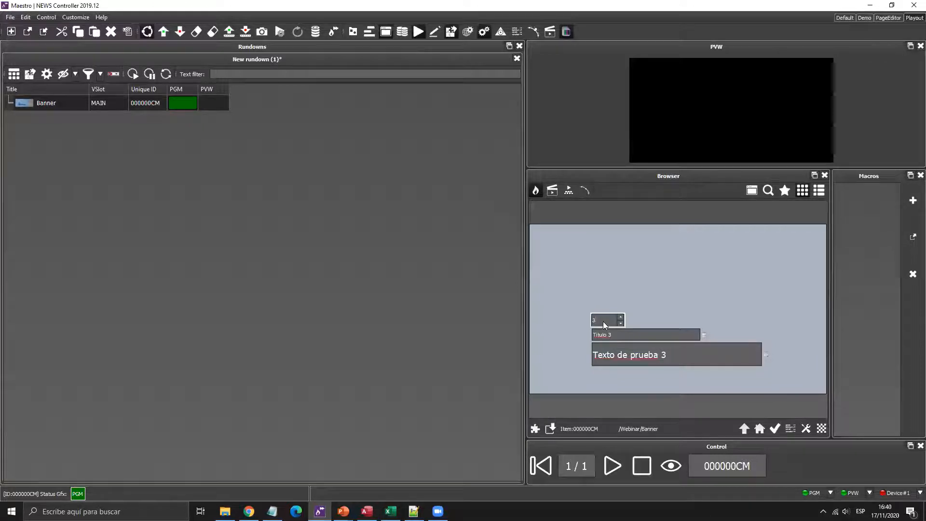
- Switch to the PageEditor layout, look at Webinar.xlsx in Excel, and return to Maestro
left_click(878, 18)
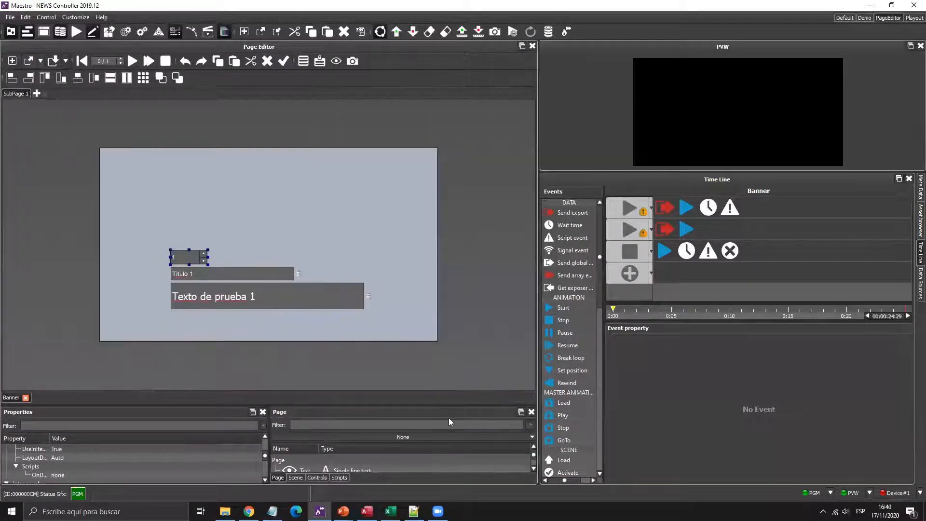
mouse_move(391, 511)
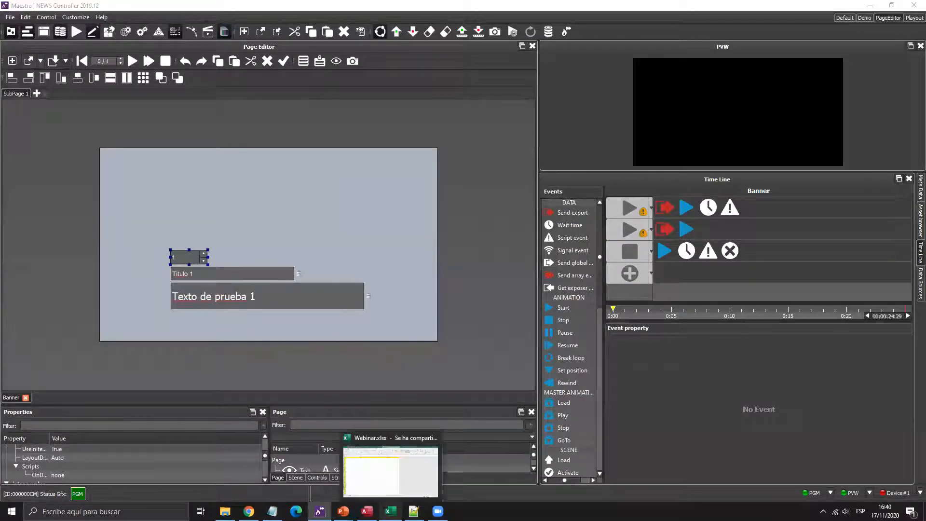
left_click(390, 471)
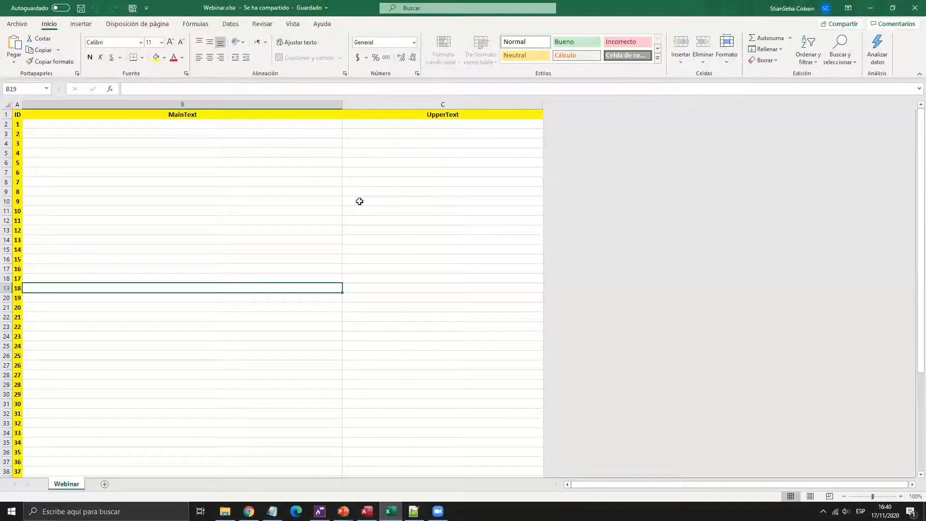
mouse_move(320, 511)
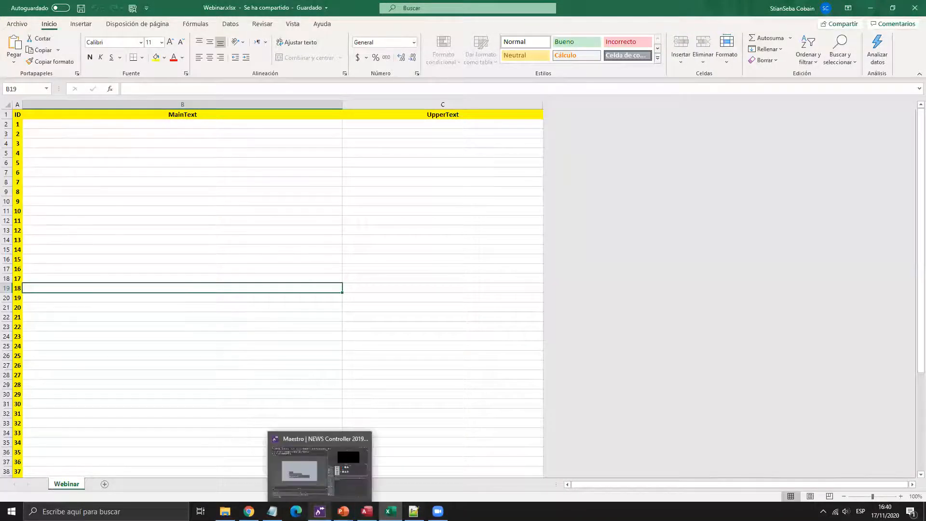
left_click(319, 465)
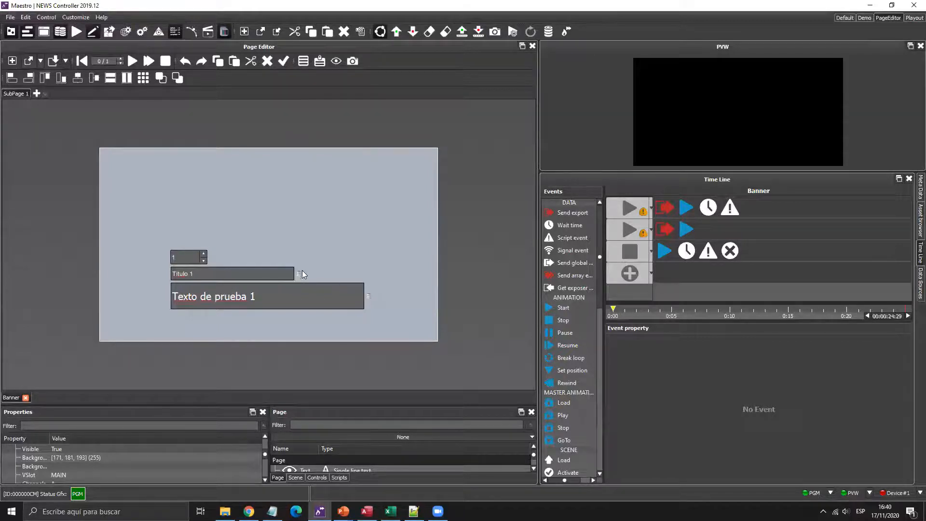
- Remove the query bindings from the Titulo 1 and Texto de prueba 1 text fields
left_click(299, 274)
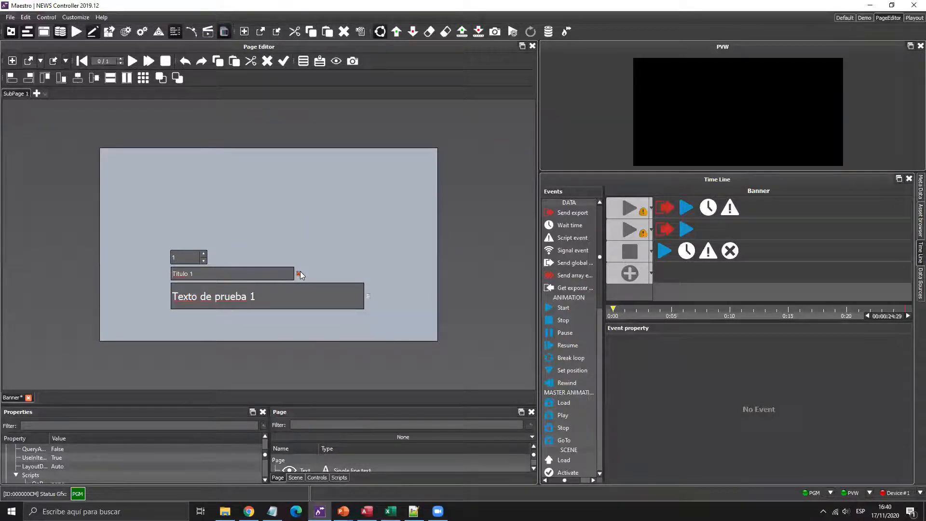
right_click(300, 272)
left_click(331, 288)
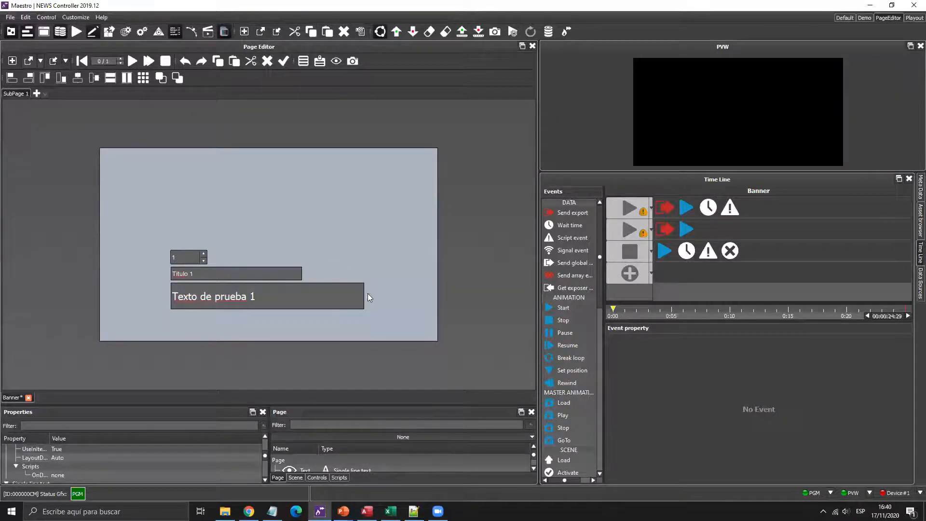
left_click(368, 294)
right_click(368, 294)
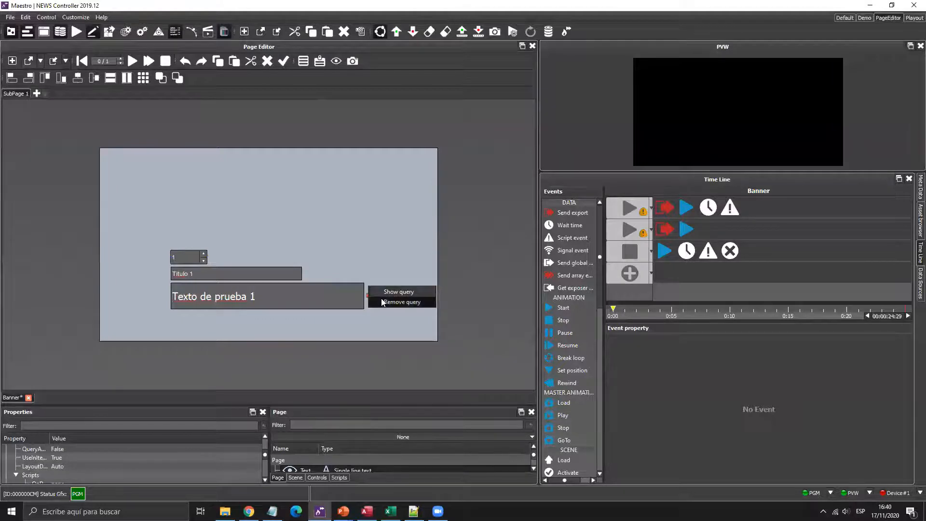
left_click(379, 300)
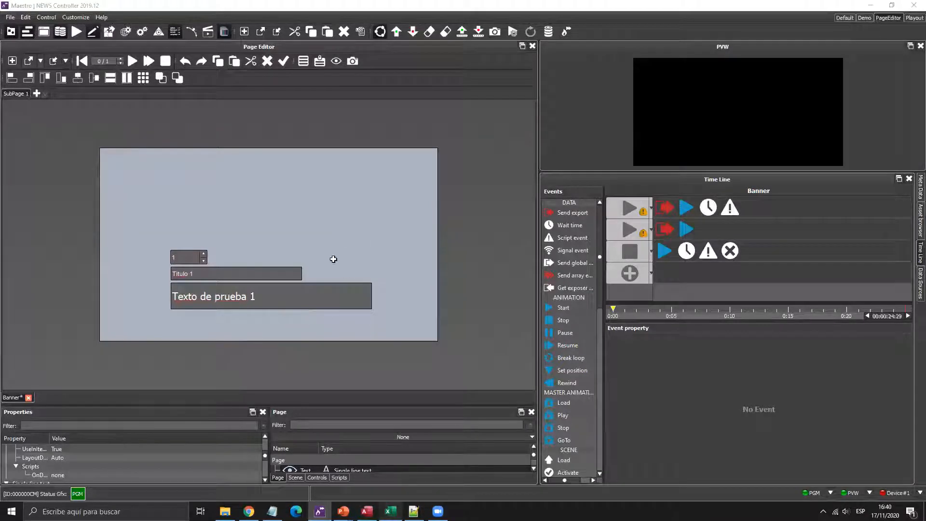
key("alt+Tab")
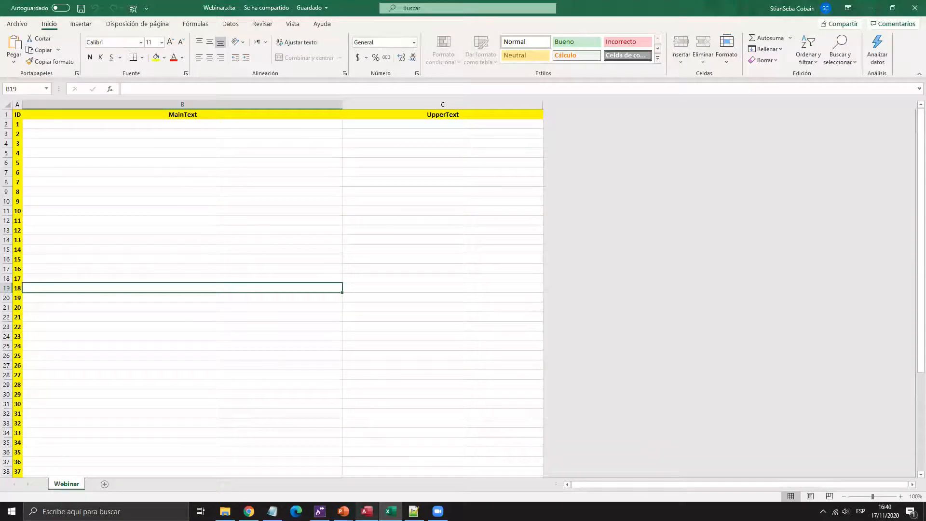
key("alt+Tab")
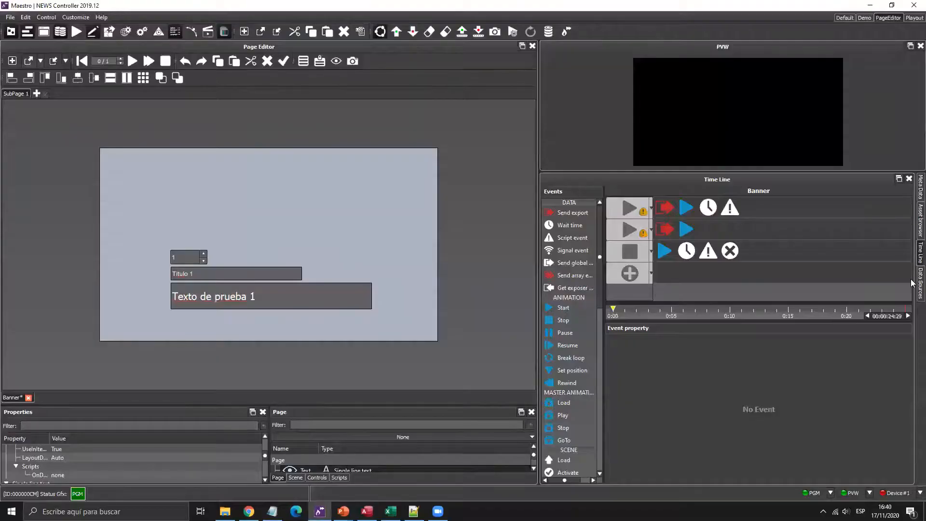
- Start a new data source using DotNetDBLayerFactory with source type EXCELFILE
left_click(912, 283)
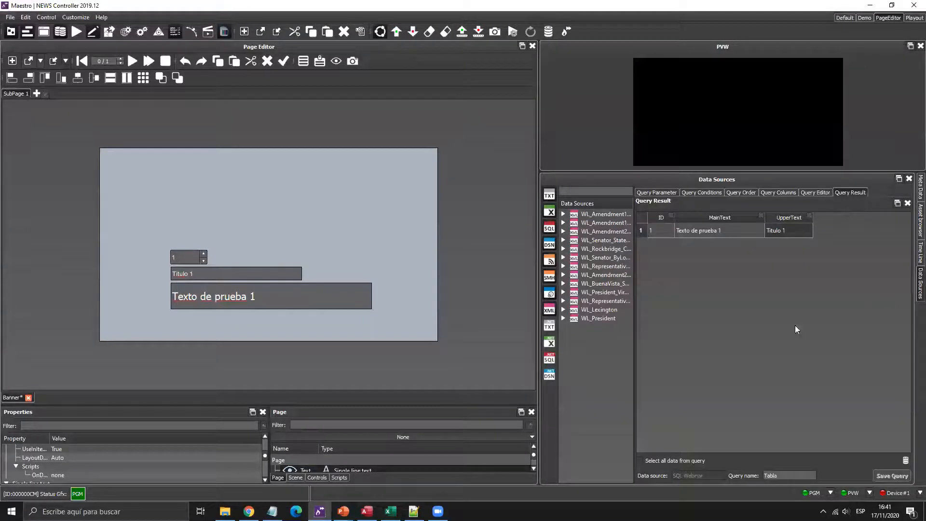
right_click(585, 351)
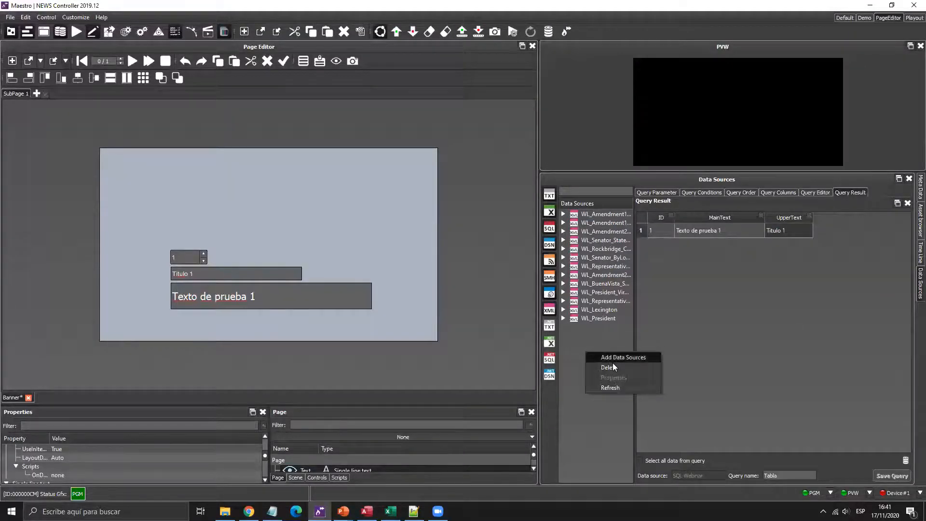
left_click(613, 363)
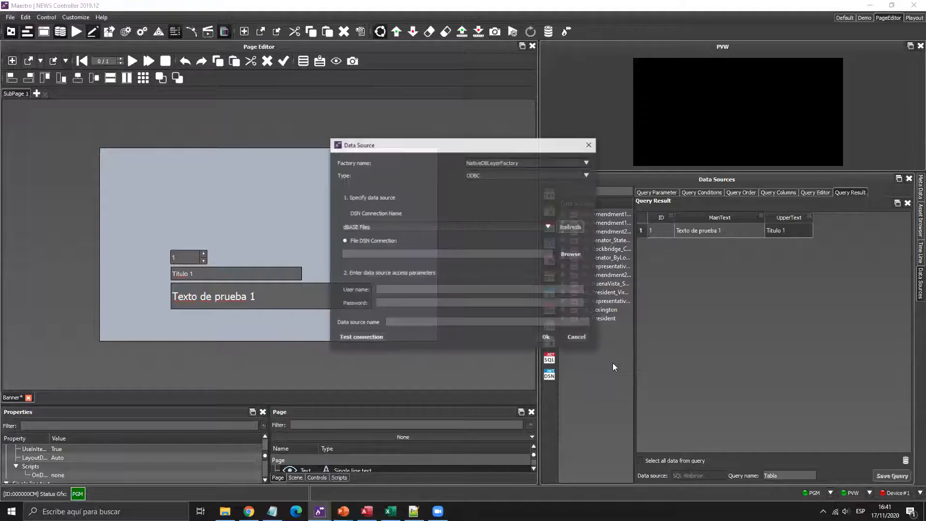
left_click(512, 161)
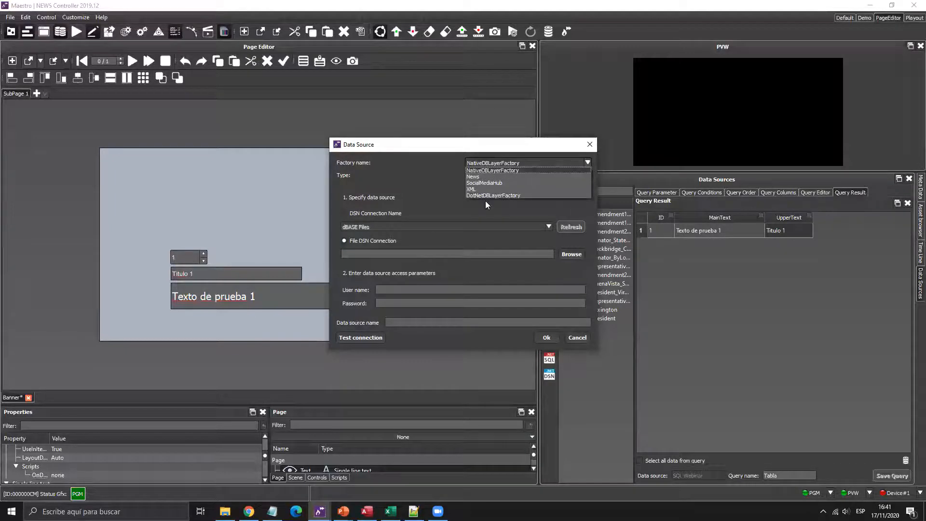
left_click(485, 196)
left_click(489, 174)
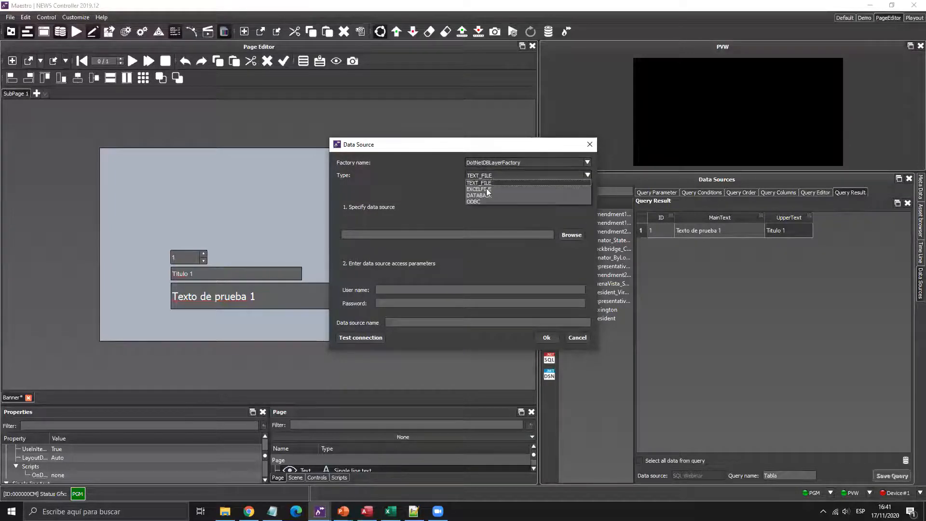
left_click(486, 188)
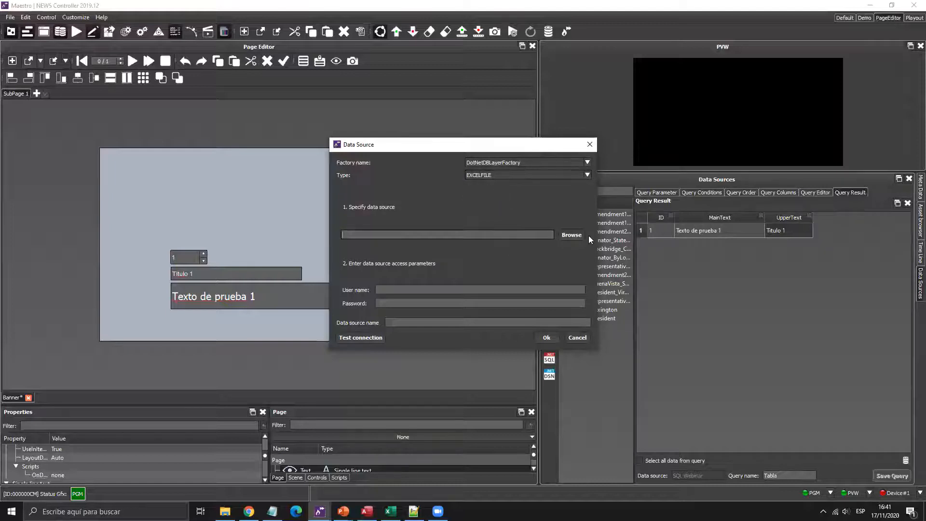
- Point it to G:/DataSources/Webinar.xlsx, name it Excel_Webinar, test the connection and save
left_click(574, 234)
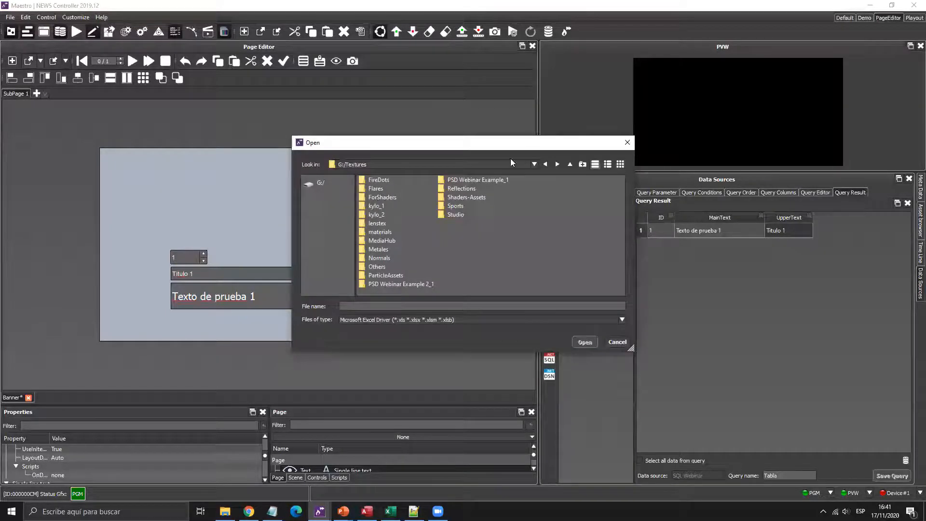
left_click(569, 165)
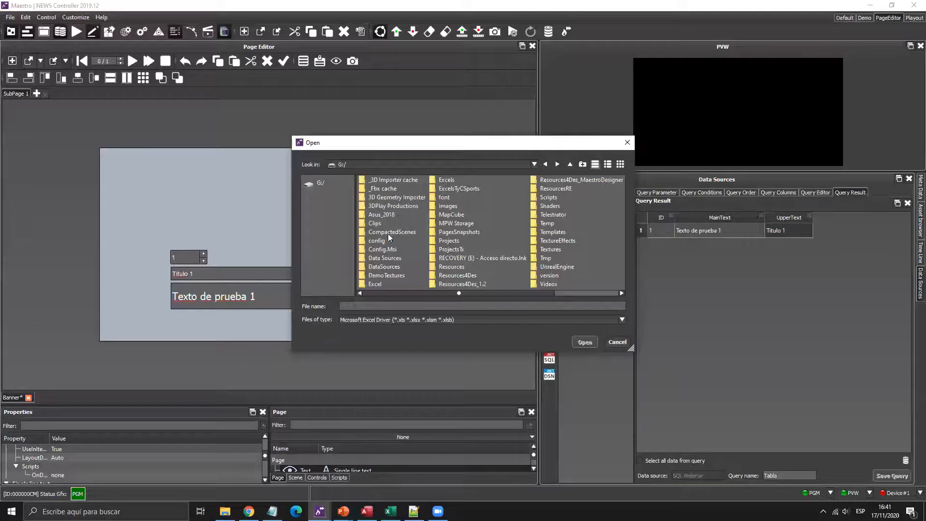
double_click(381, 267)
double_click(385, 188)
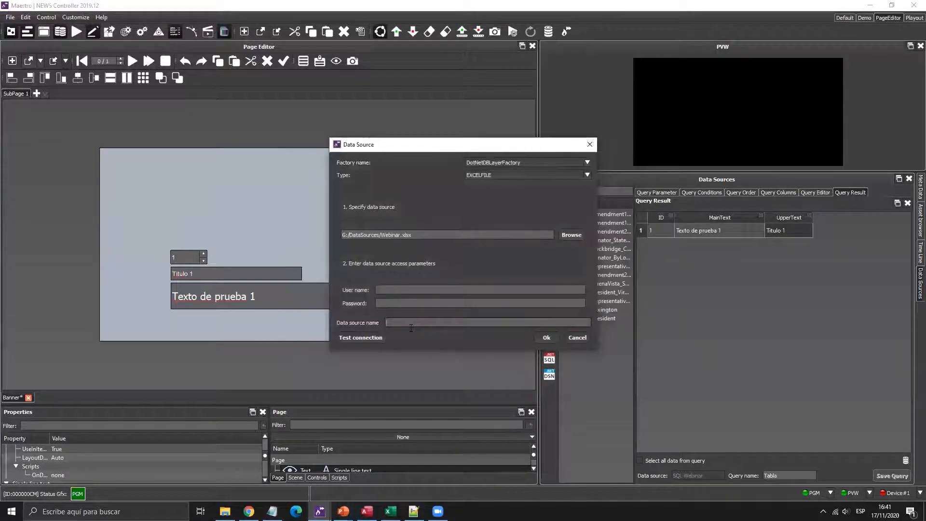
type("Excel_Webinar")
left_click(372, 337)
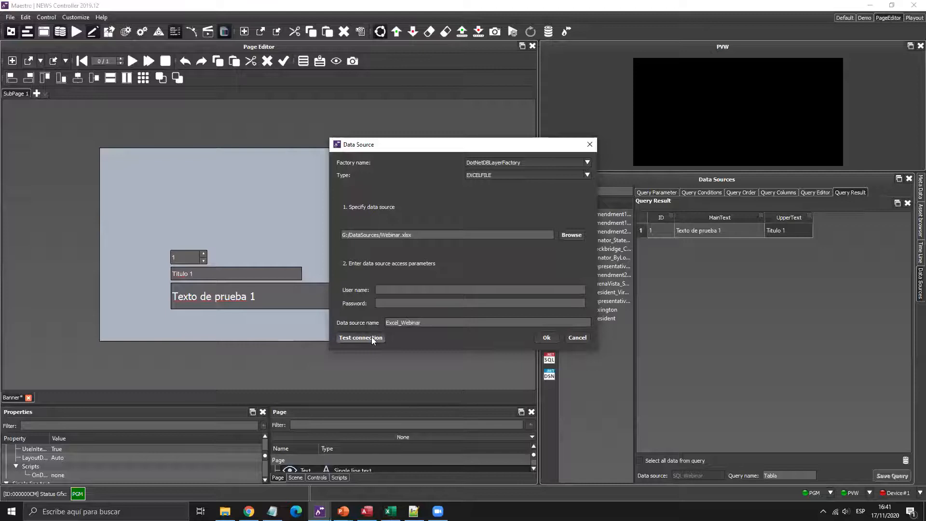
key("Return")
left_click(546, 337)
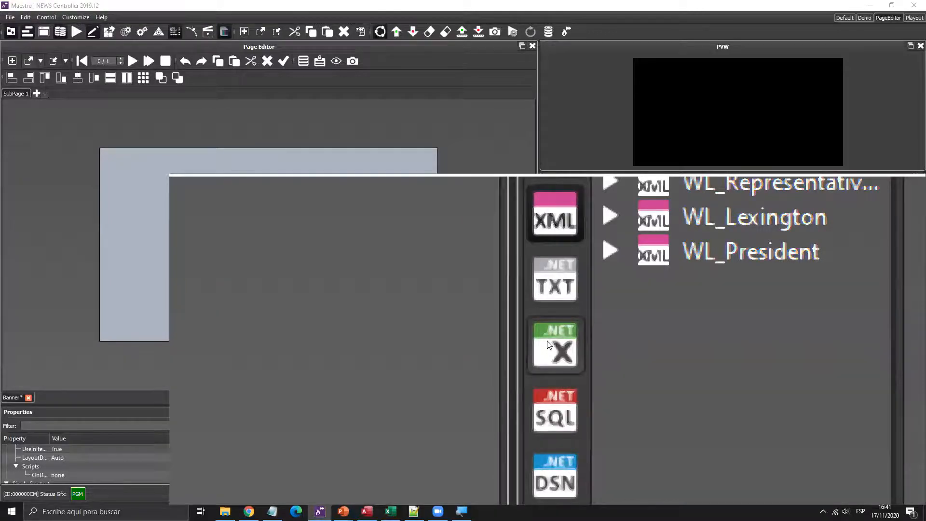
key("super+Escape")
- Pick Excel_Webinar as the query's data source and check the Access and Excel data
left_click(548, 343)
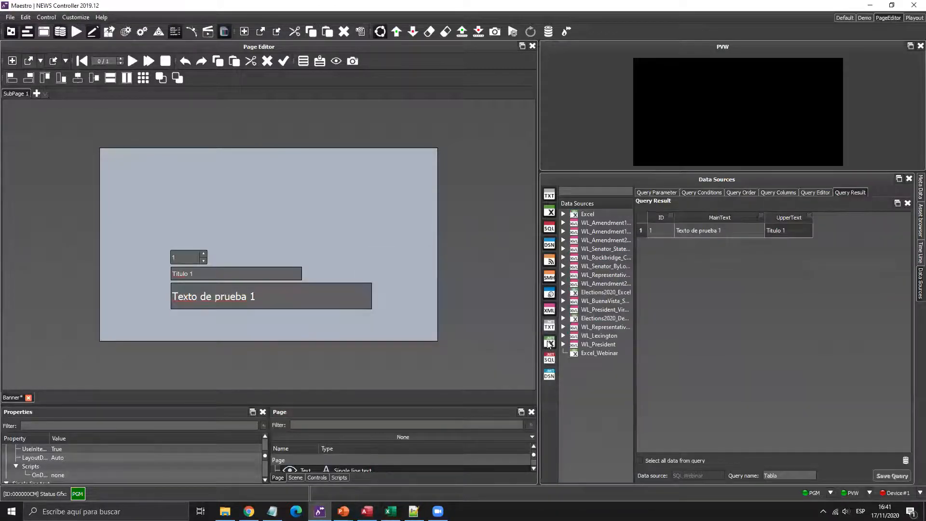
left_click(599, 353)
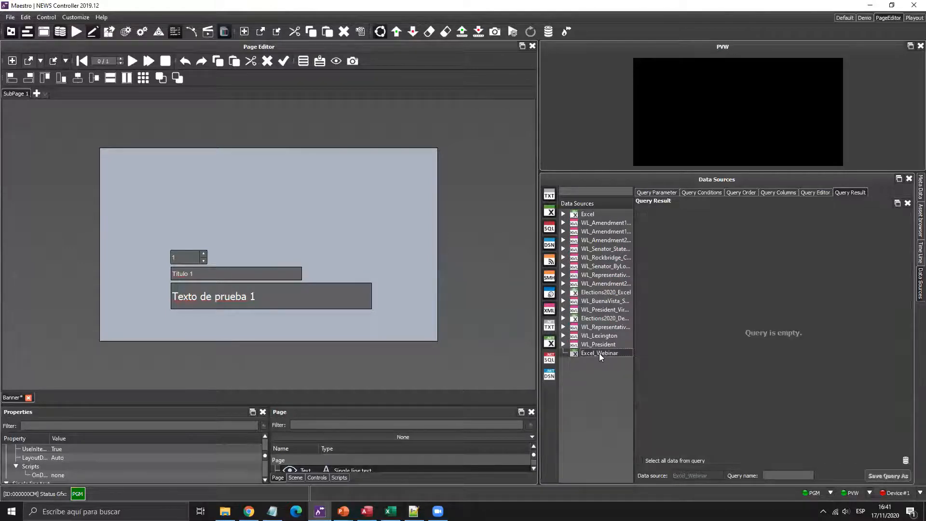
left_click(778, 193)
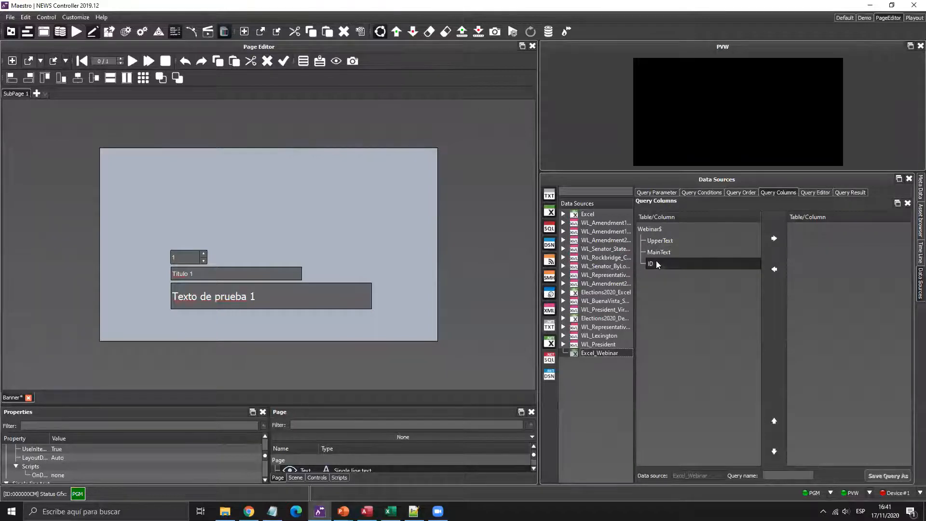
left_click(367, 511)
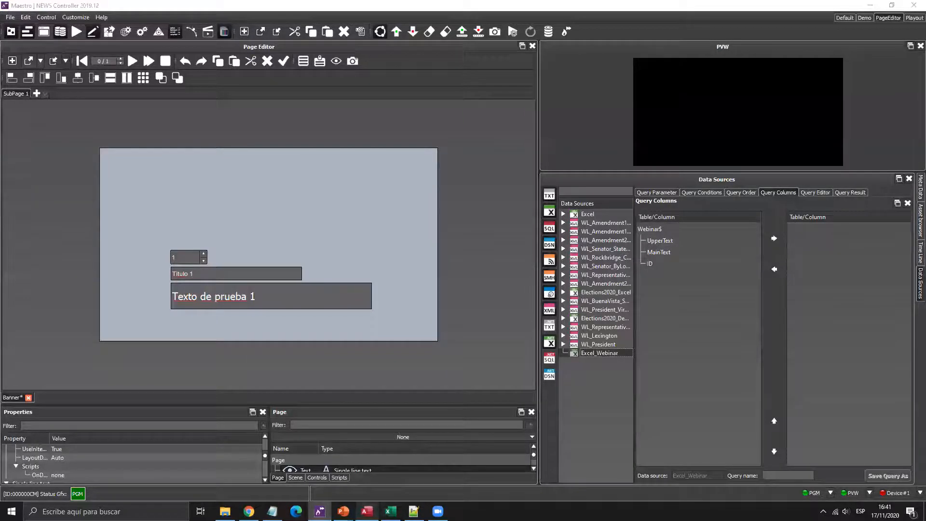
left_click(391, 511)
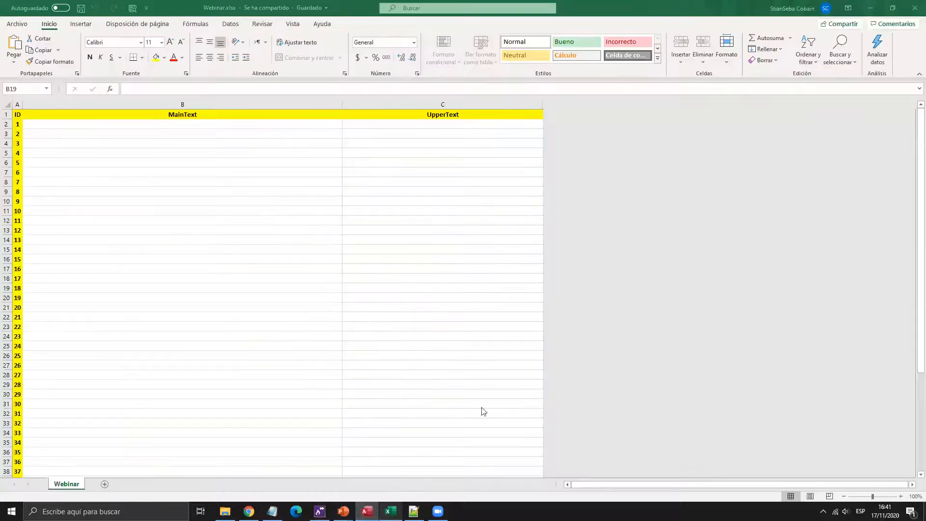
key("alt+Tab")
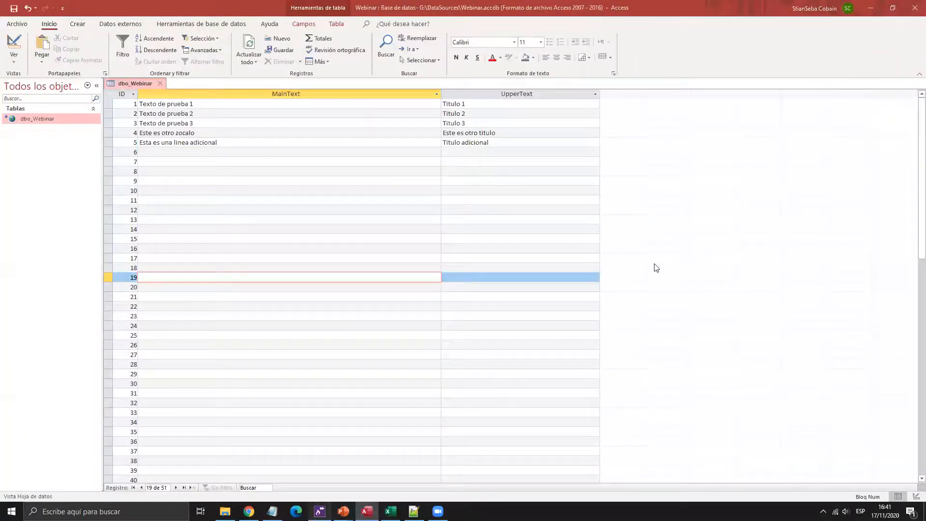
key("alt+Tab")
- Add ID, MainText and UpperText as query columns and preview the query results
left_click(675, 263)
left_click(780, 239)
left_click(707, 251)
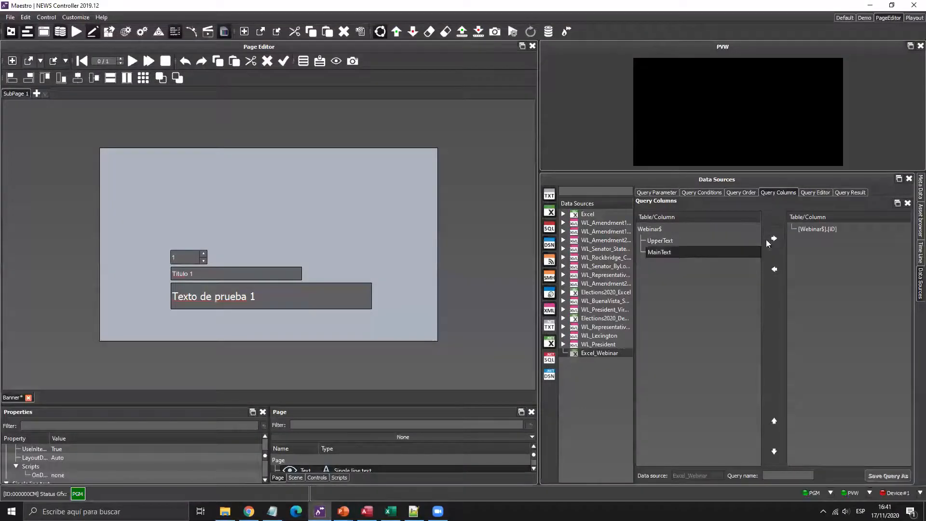
left_click(772, 237)
left_click(773, 238)
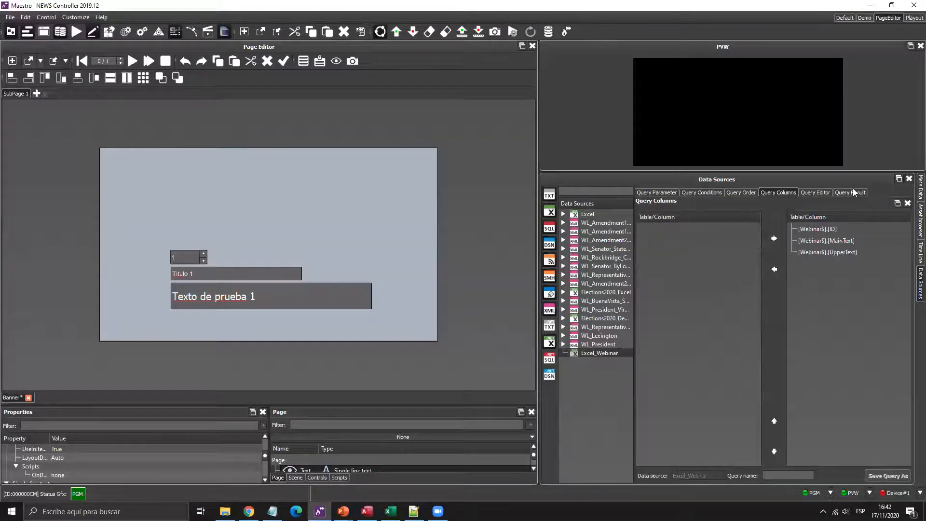
left_click(850, 192)
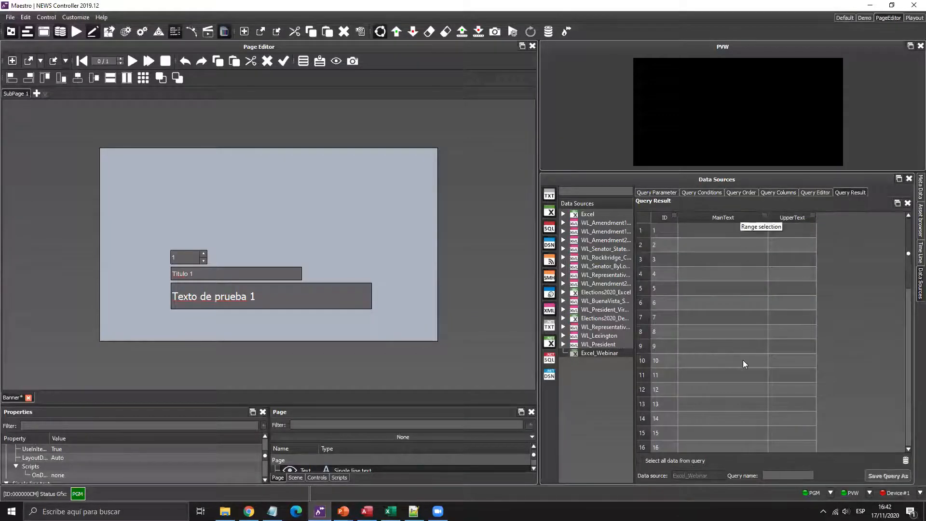
left_click(667, 193)
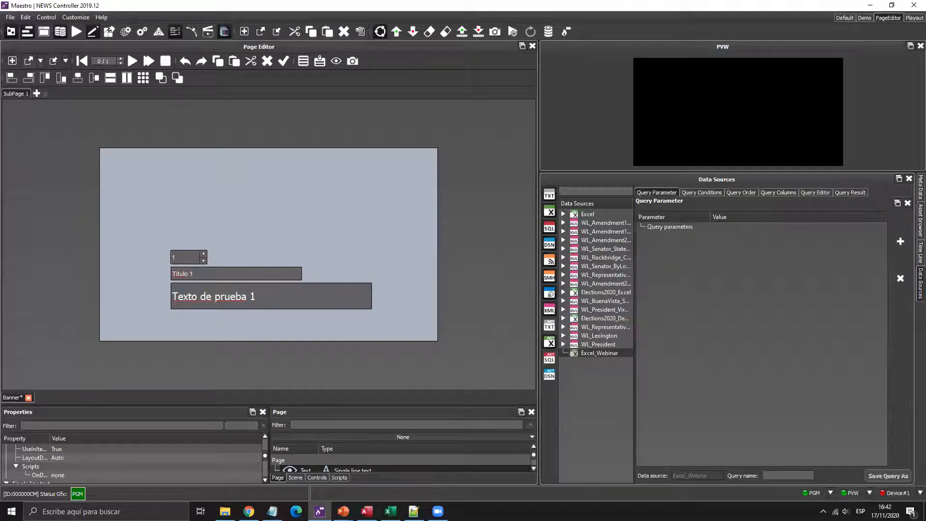
- Enlarge the panels and add the page's ID spinbox as the query parameter
left_click_drag(229, 405, 239, 337)
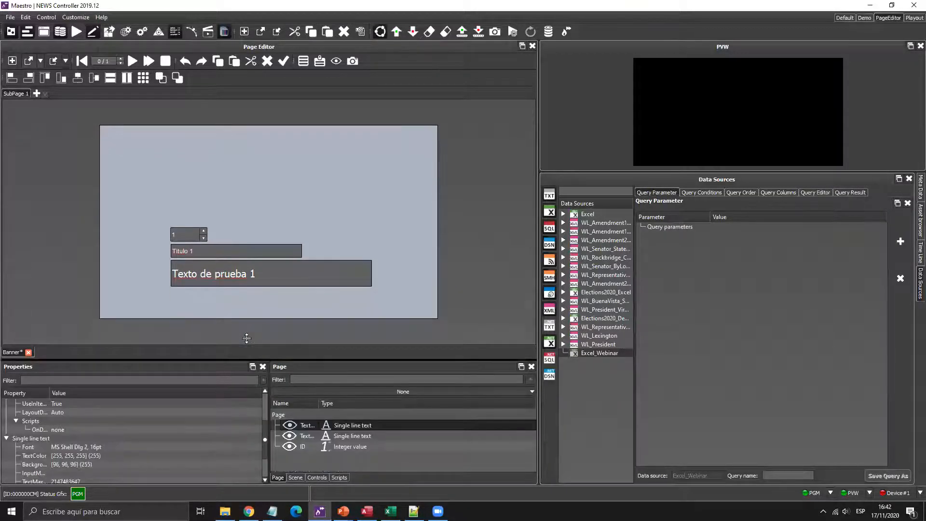
left_click(304, 425)
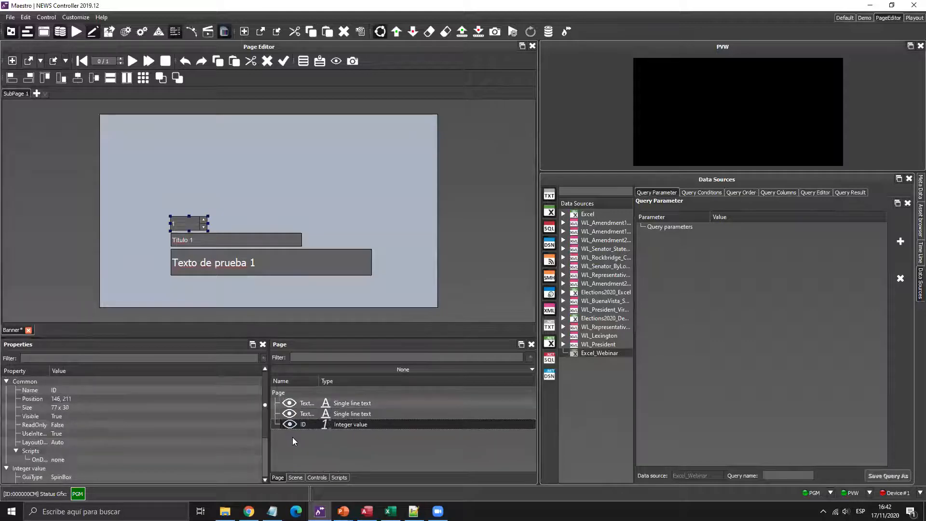
left_click_drag(295, 424, 675, 288)
- Add the condition [Webinar$].[ID] = %ID% and check the filtered query results
left_click(704, 191)
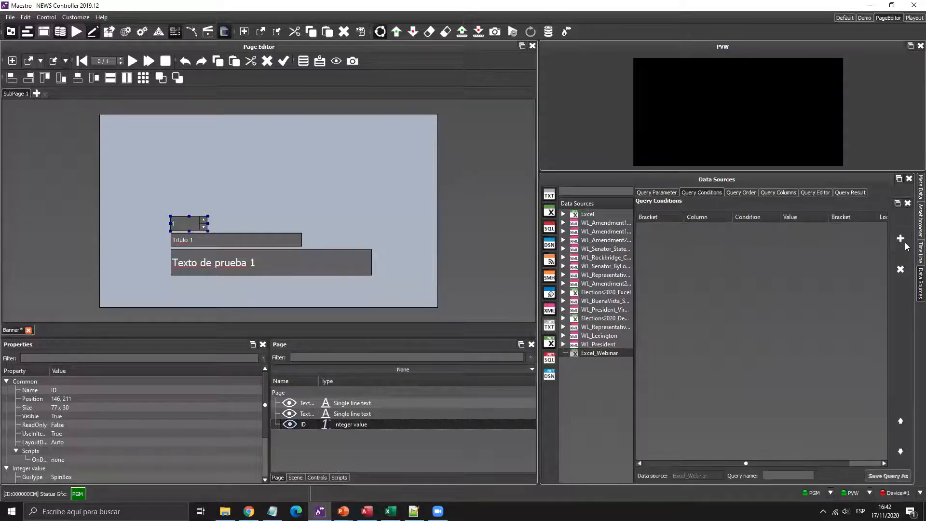
left_click(900, 239)
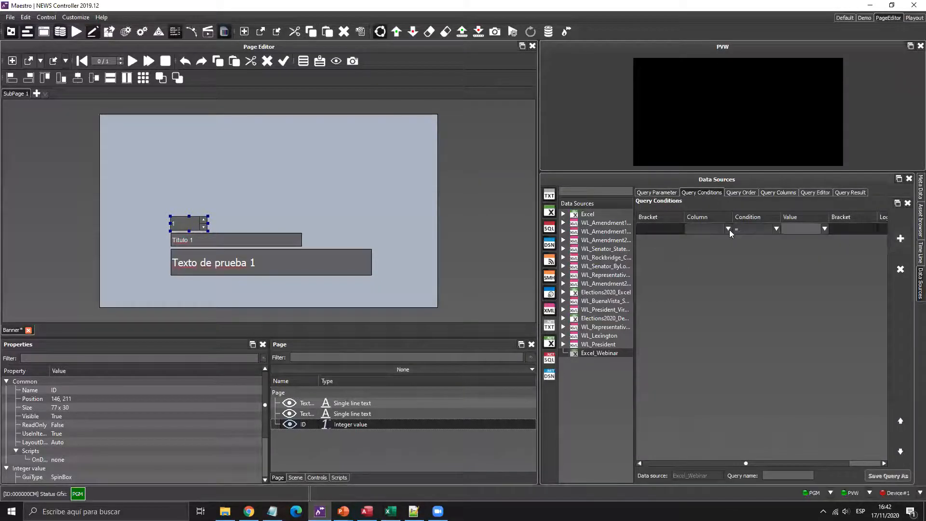
left_click(728, 229)
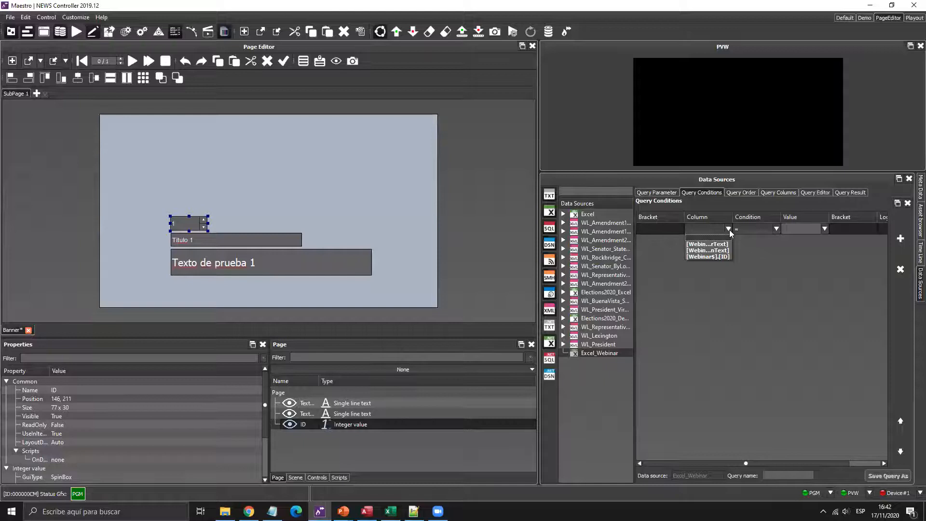
left_click(724, 256)
left_click(823, 229)
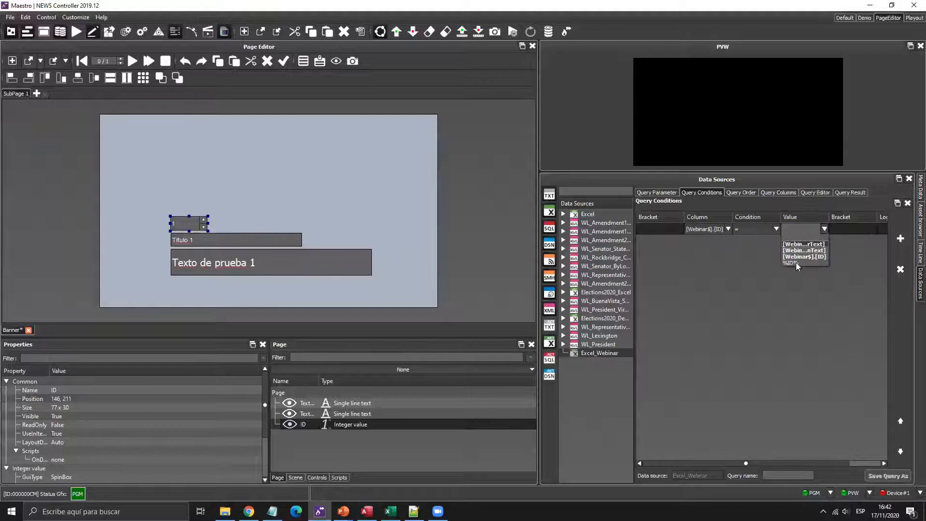
left_click(795, 263)
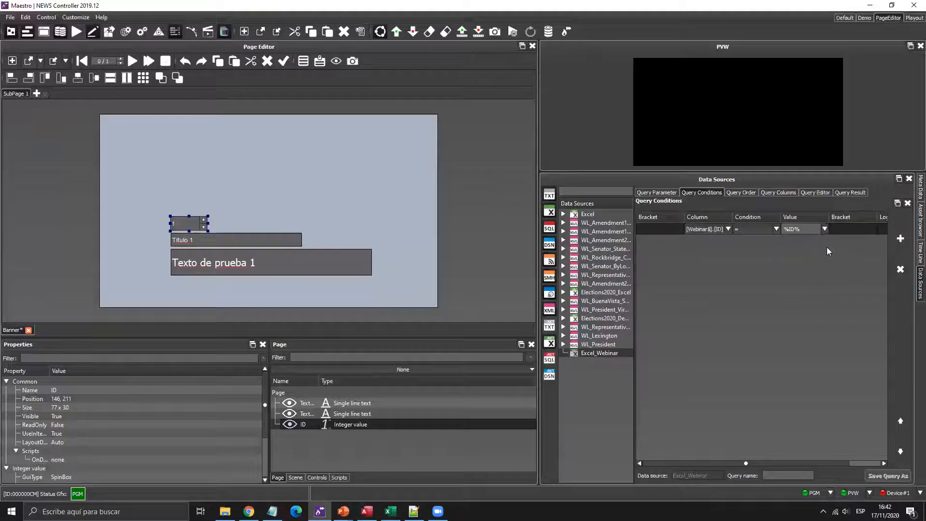
left_click(853, 190)
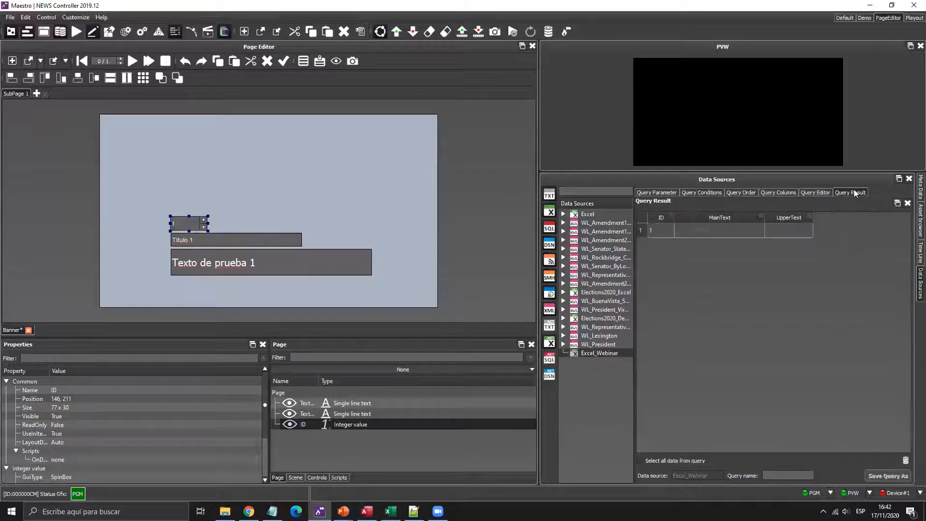
- Save the query as 'Zocalo' and try dragging its MainText field onto the page
left_click(790, 475)
type("Zocalo")
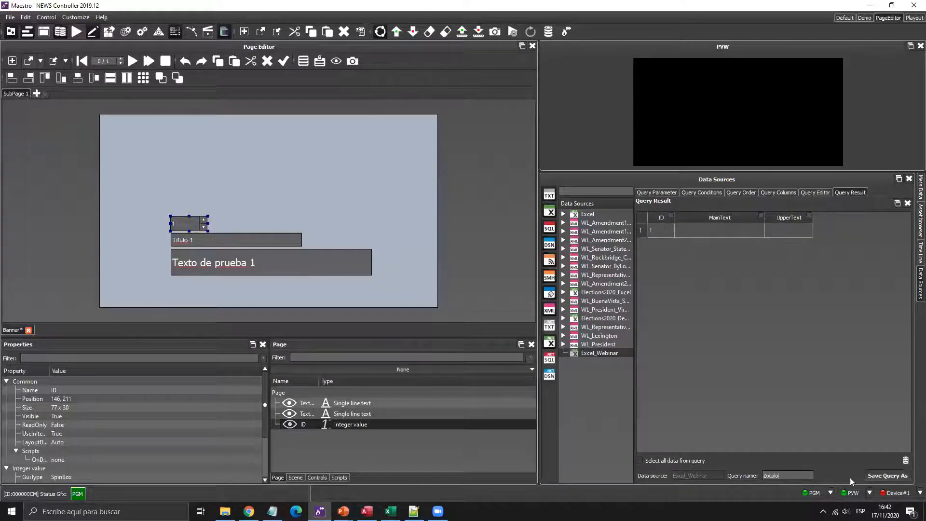
left_click(881, 476)
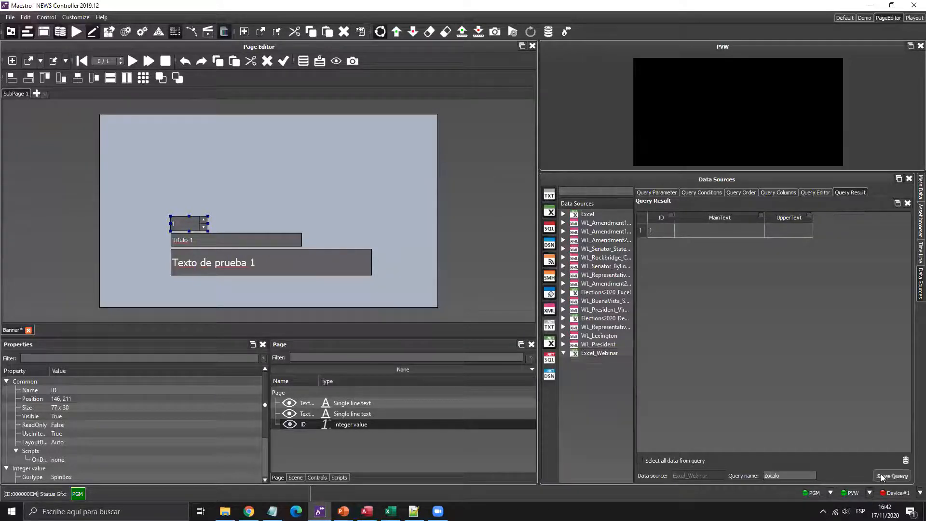
left_click(712, 232)
left_click_drag(714, 231, 733, 229)
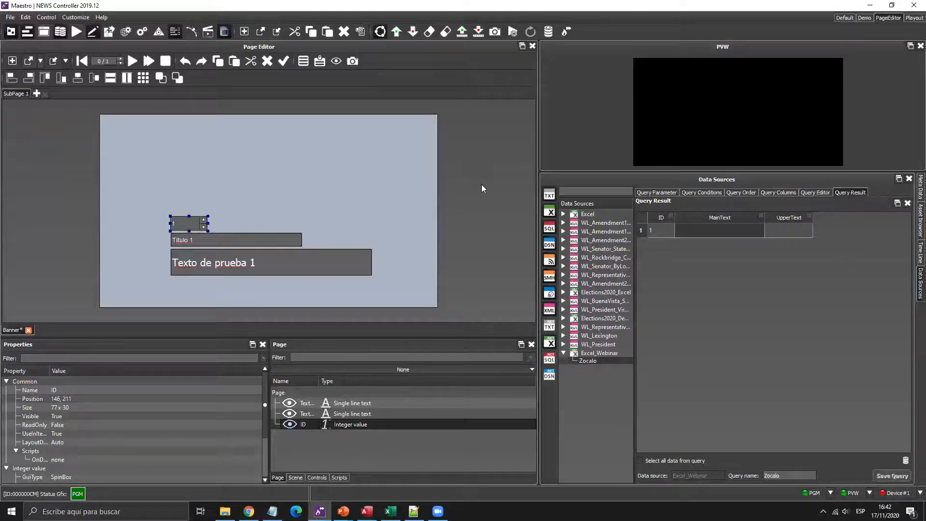
- Make the Zocalo query refresh every 5 seconds and save it
left_click(819, 192)
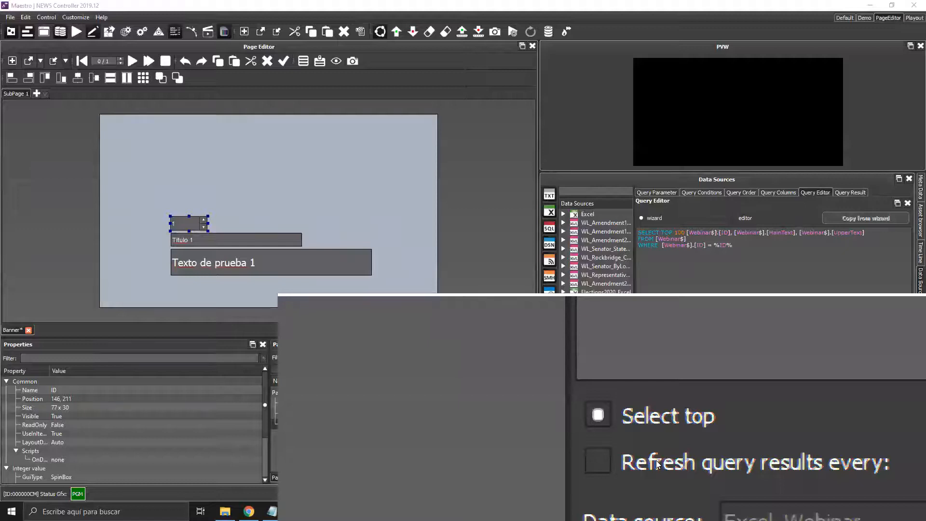
left_click(657, 463)
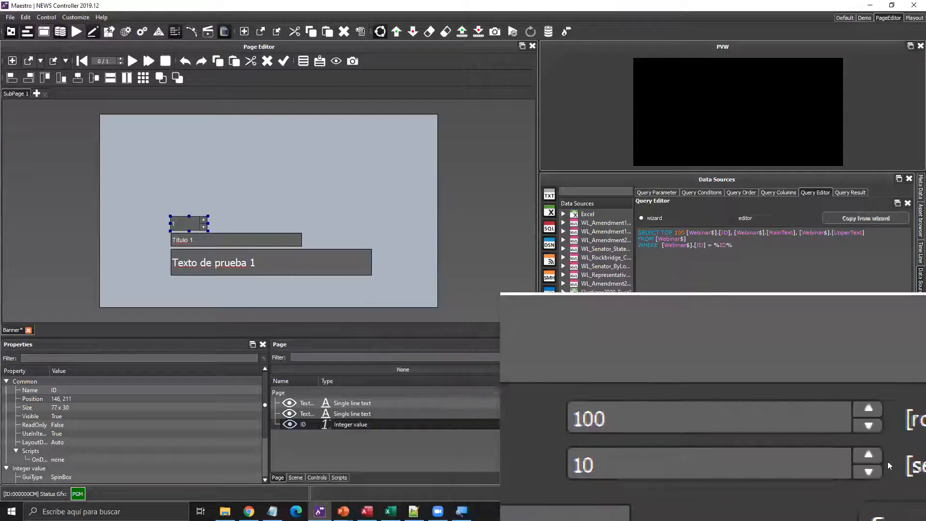
left_click(876, 462)
left_click(877, 463)
left_click(877, 462)
left_click(876, 463)
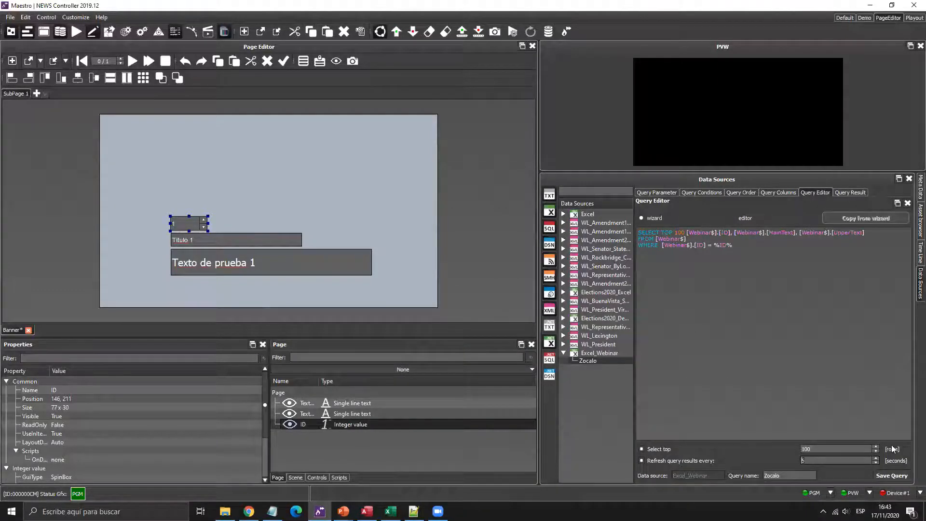
left_click(891, 479)
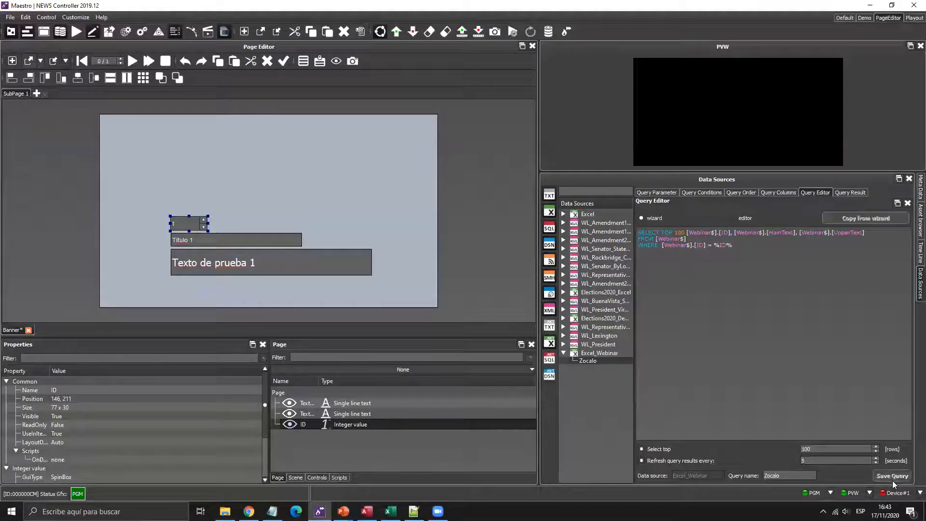
left_click(390, 511)
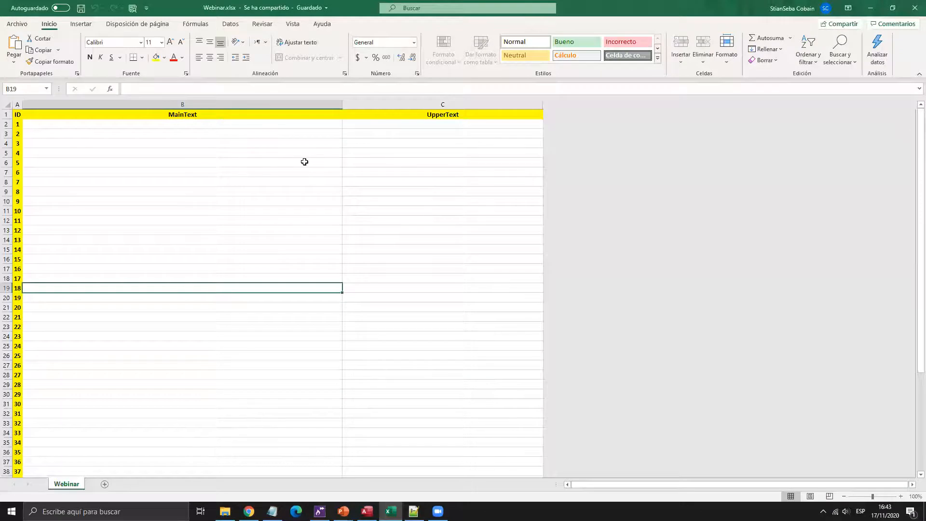
left_click(319, 511)
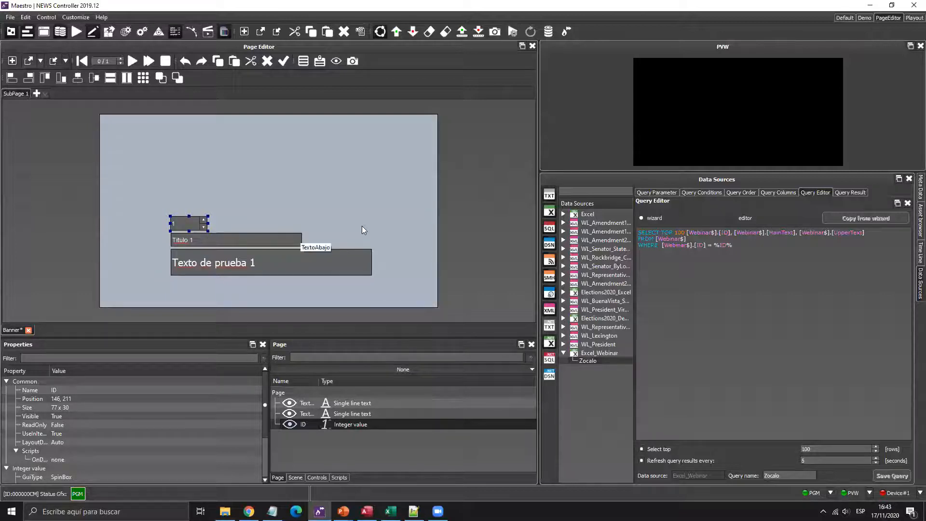
- Bind Query Result's MainText to the lower text box and UpperText to the Titulo 1 box
left_click(850, 192)
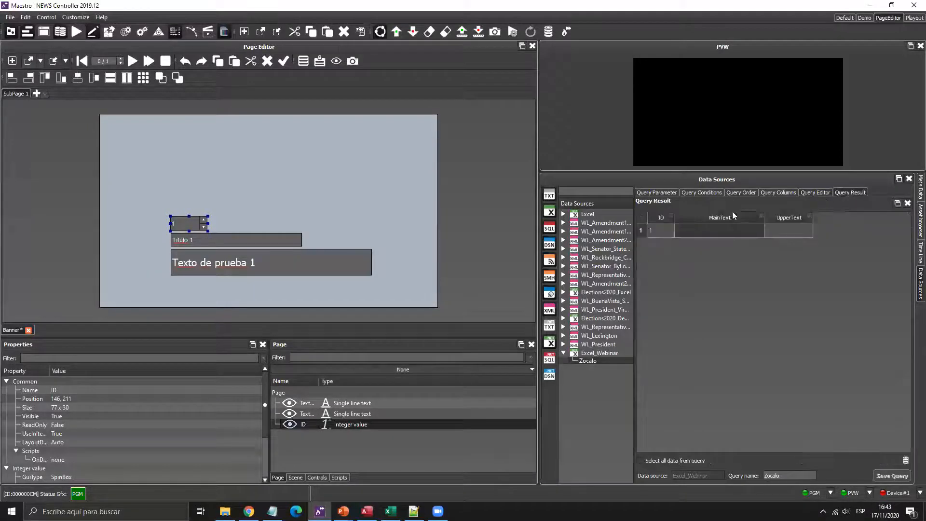
left_click_drag(728, 234, 302, 262)
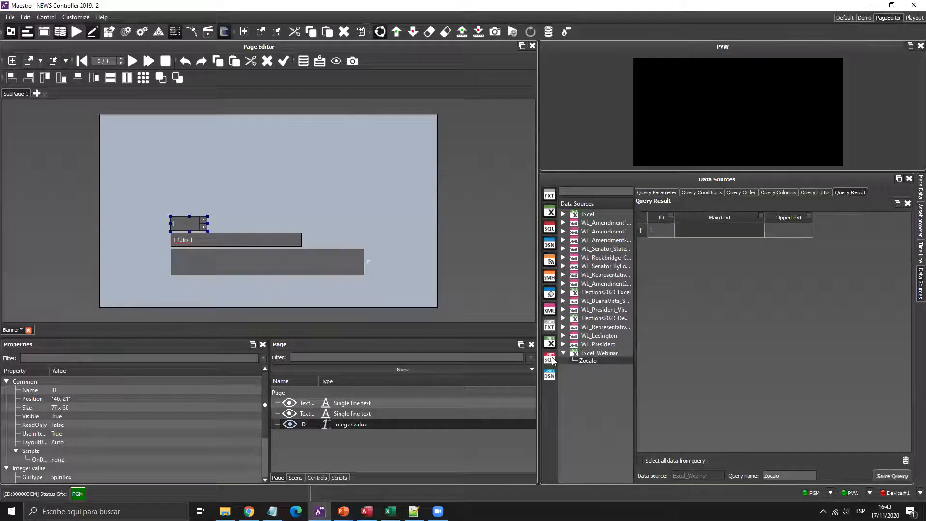
left_click_drag(793, 230, 260, 241)
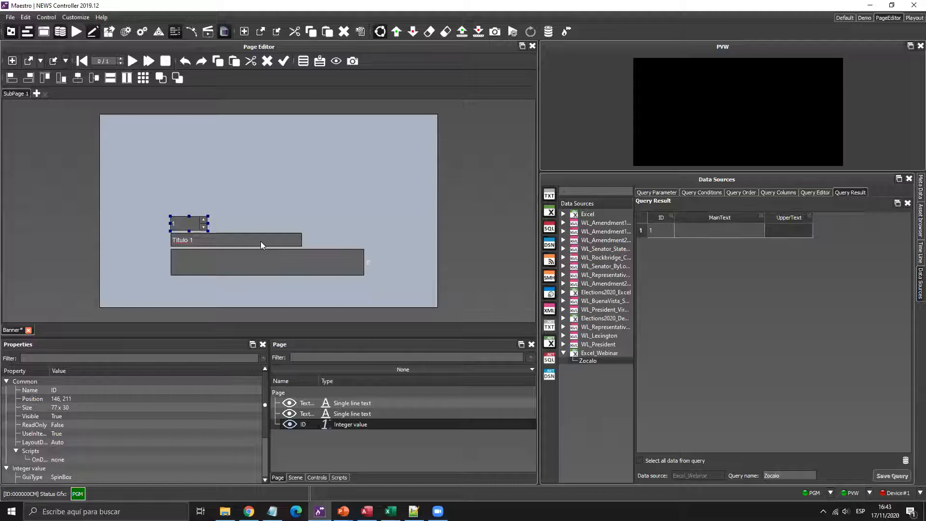
left_click(231, 213)
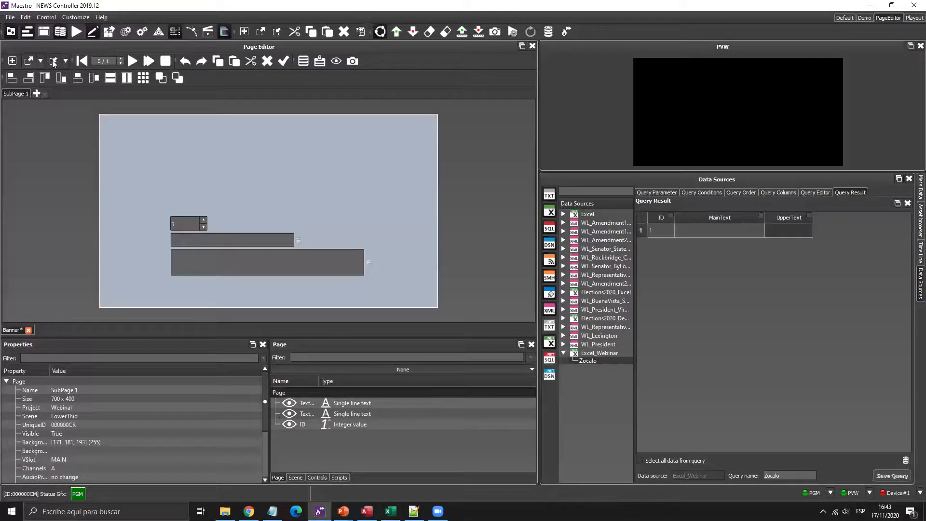
- Save the page as 'Banner Excel', confirming the prompt and accepting its unique ID
left_click(65, 61)
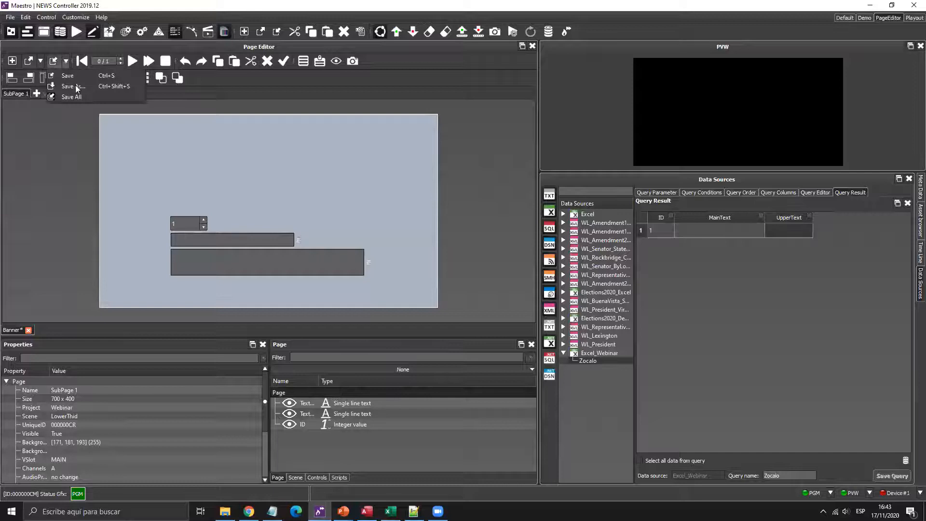
left_click(72, 86)
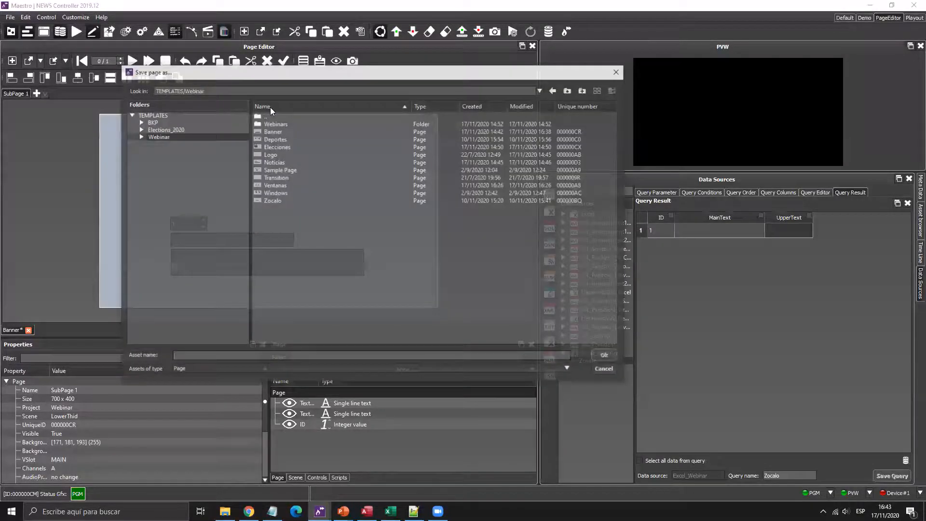
left_click(265, 357)
type("Excel")
key("Return")
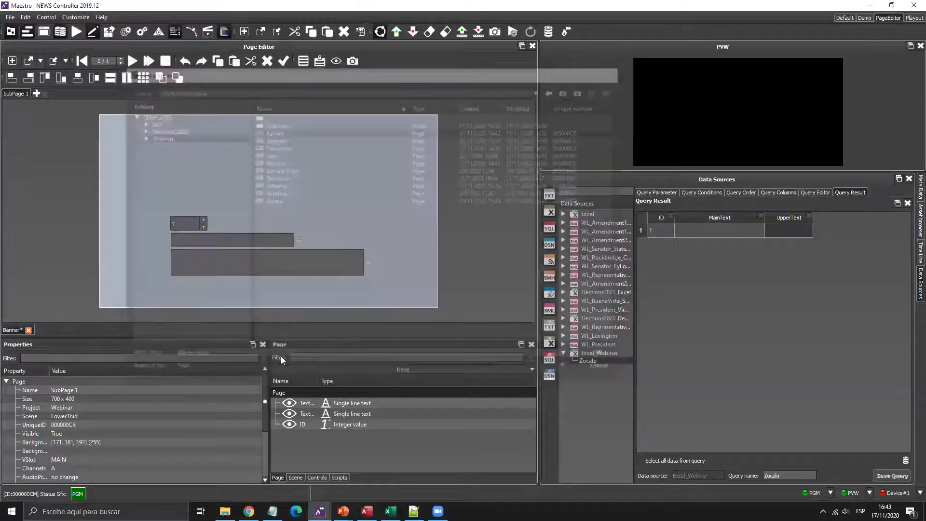
left_click(479, 266)
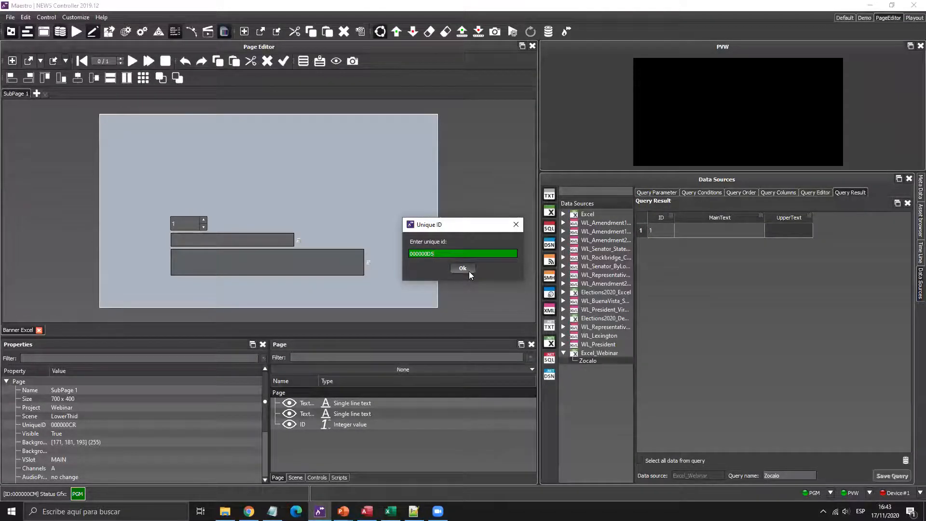
left_click(466, 269)
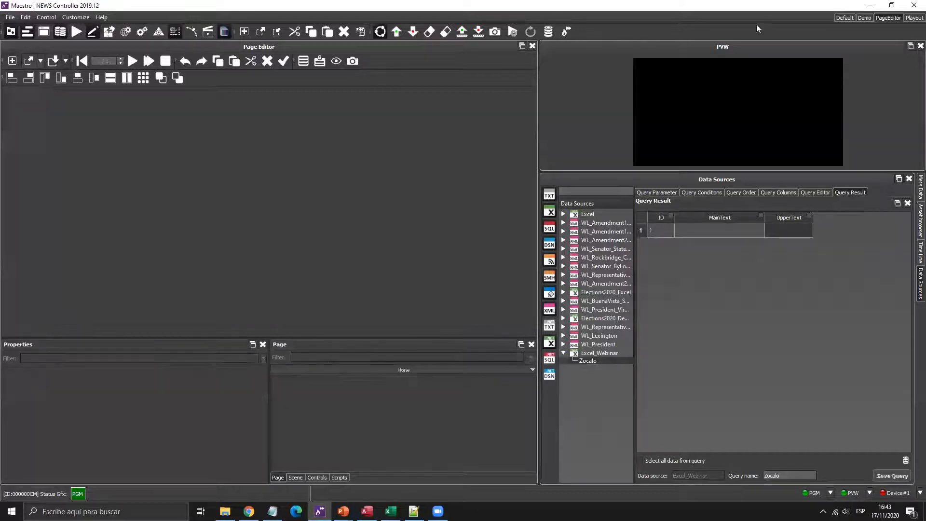
- Add Banner Excel from /Webinar/ to the playout rundown below Banner and preview it at ID 3
left_click(913, 18)
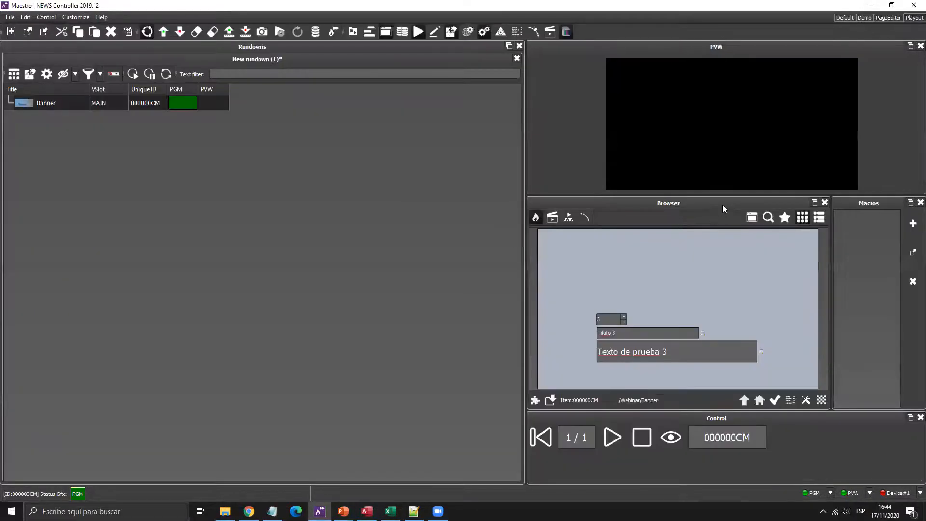
left_click(744, 400)
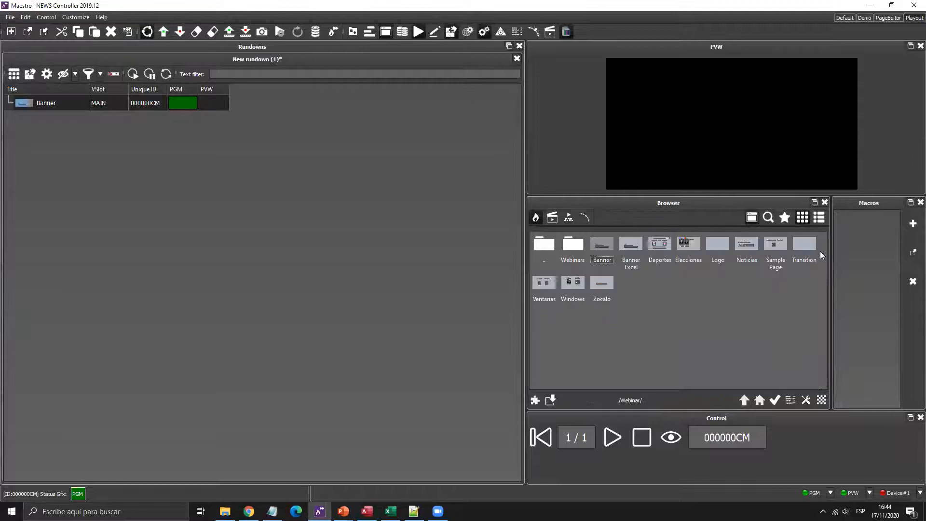
left_click_drag(631, 243, 147, 212)
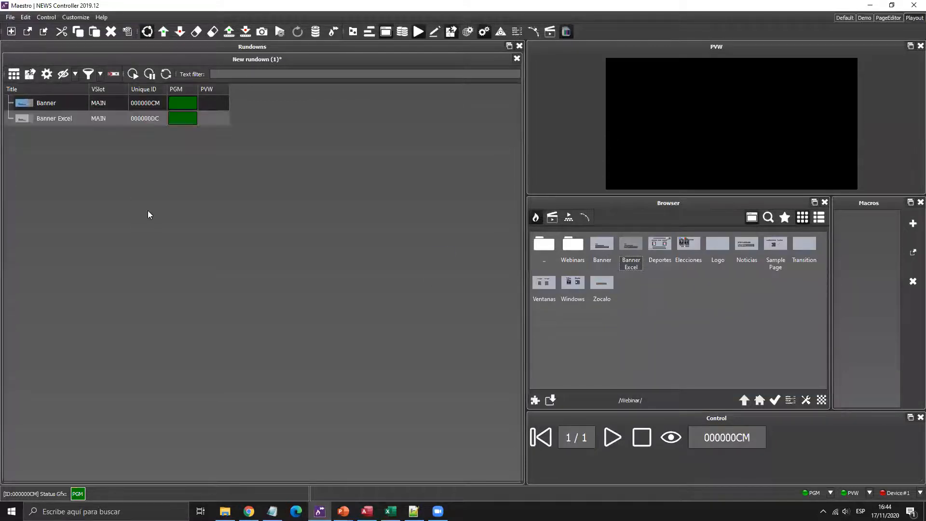
left_click(143, 120)
left_click(623, 316)
left_click(623, 316)
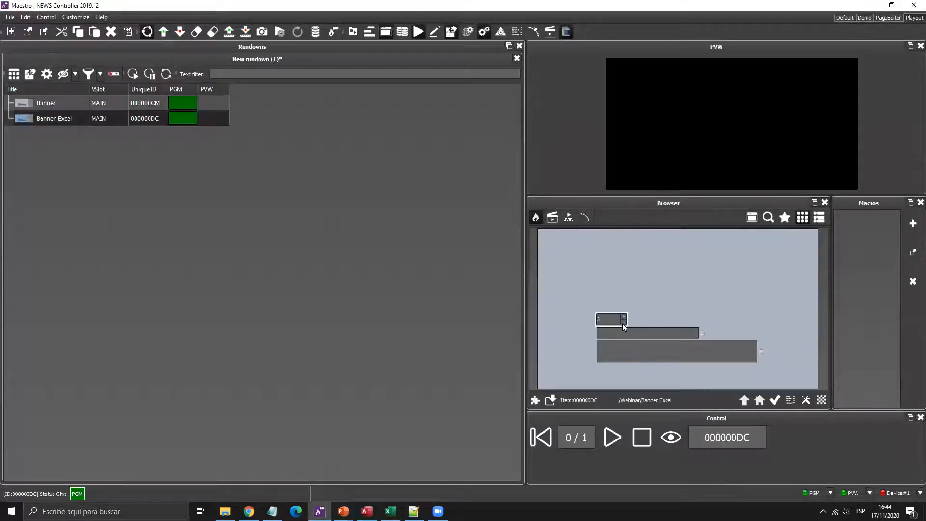
- Enter 'ESTE ES UN WEBINAR' in B2 and 'MAESTRO NEWS' in C2 of the Webinar sheet
key("alt+Tab")
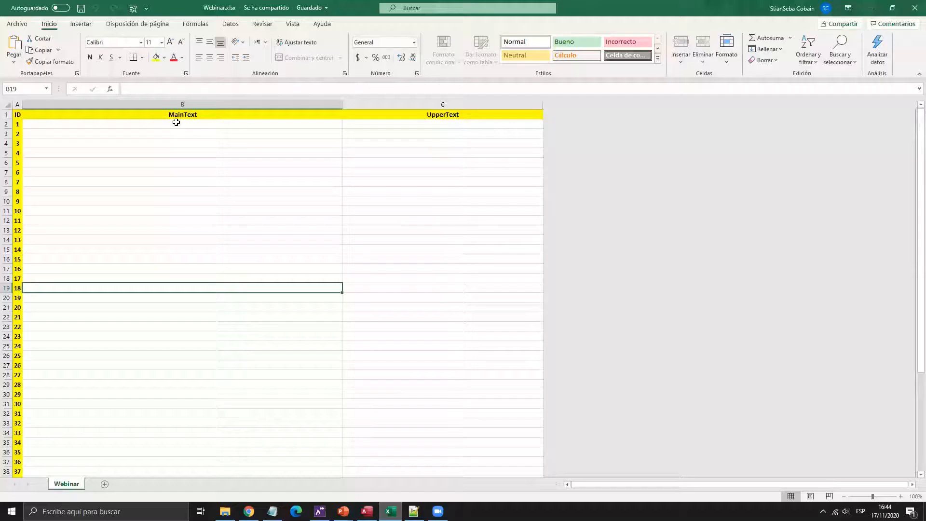
left_click(176, 123)
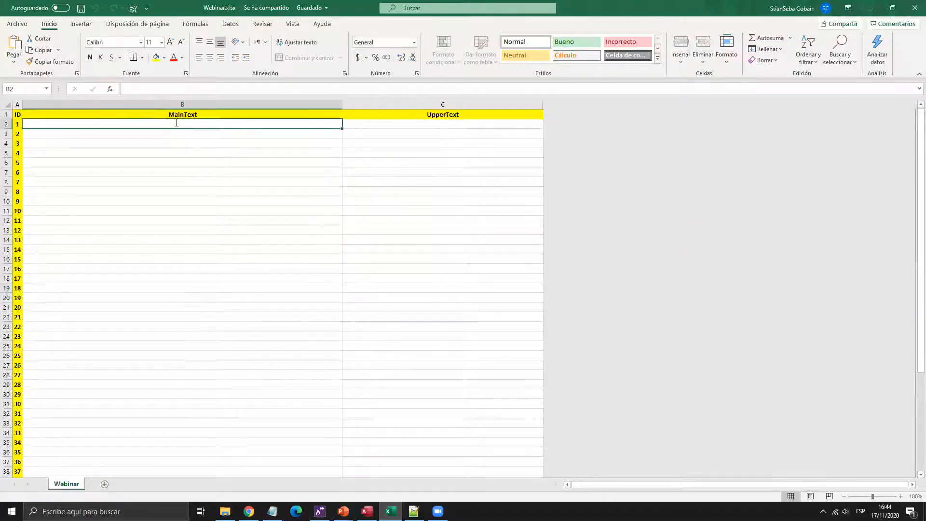
type("ESTE ES UN WEBINAR")
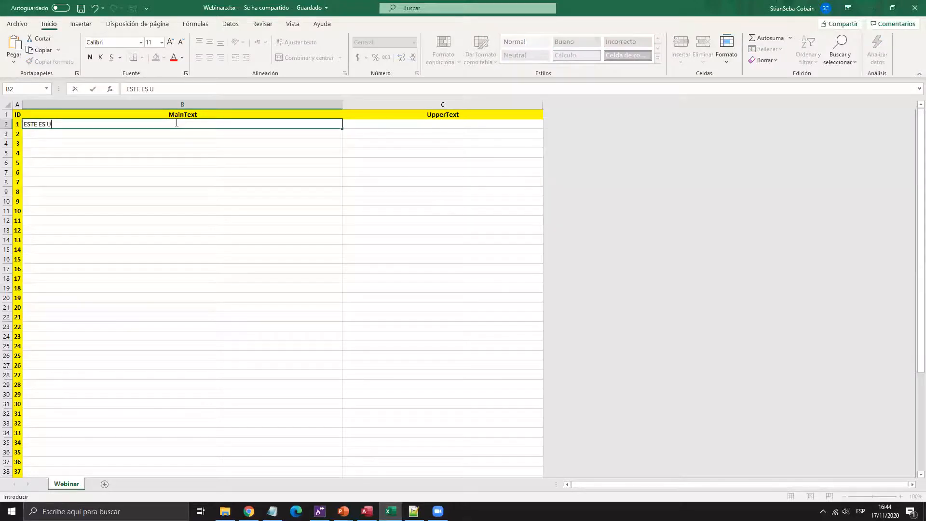
key("Tab")
type("MAESTRO NEWS")
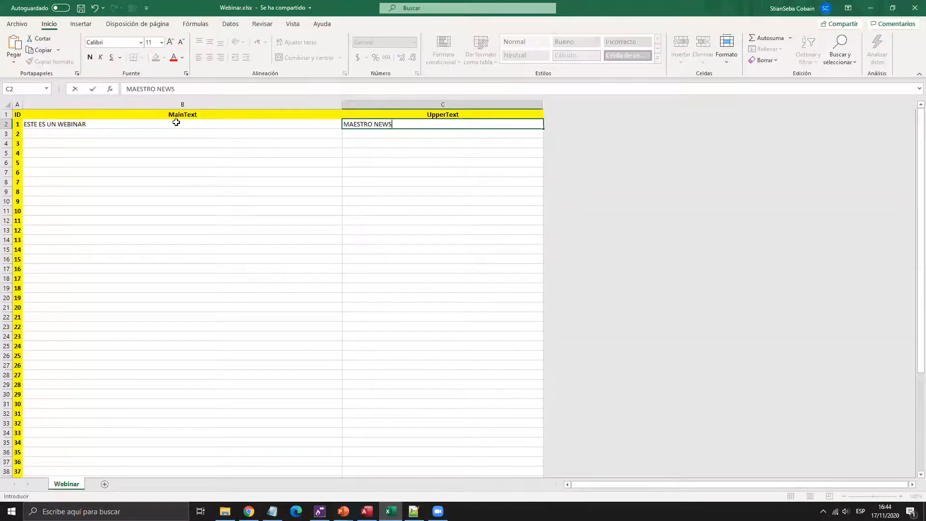
key("Return")
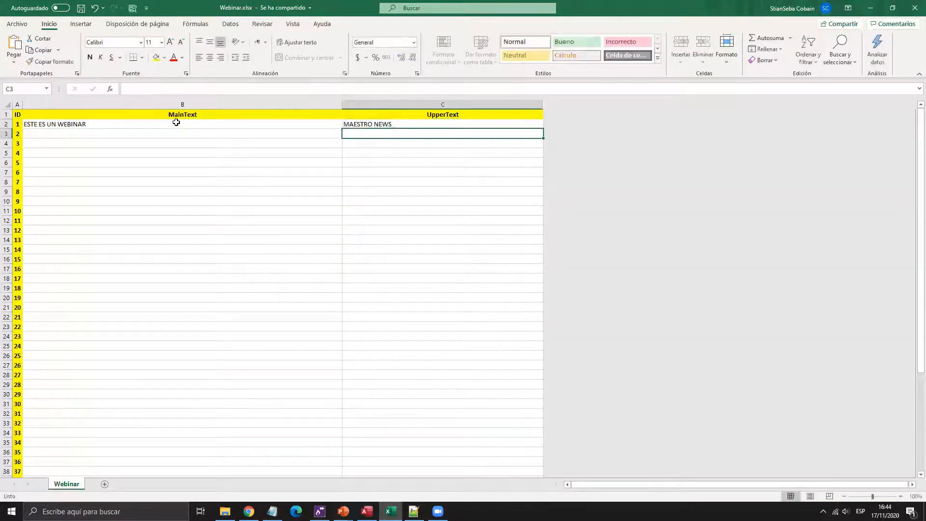
- Save the workbook, step Maestro's Banner Excel preview to record 2, then select cell B3
left_click(22, 24)
left_click(27, 134)
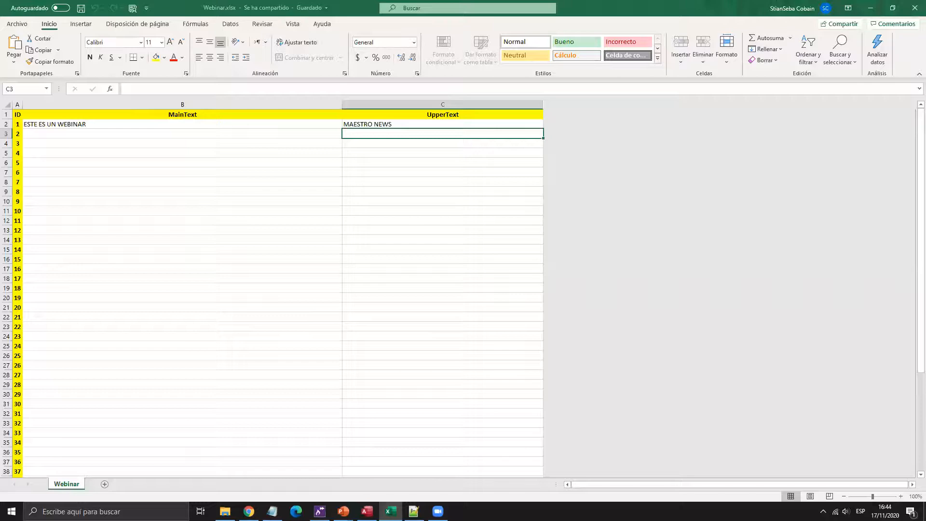
left_click(319, 511)
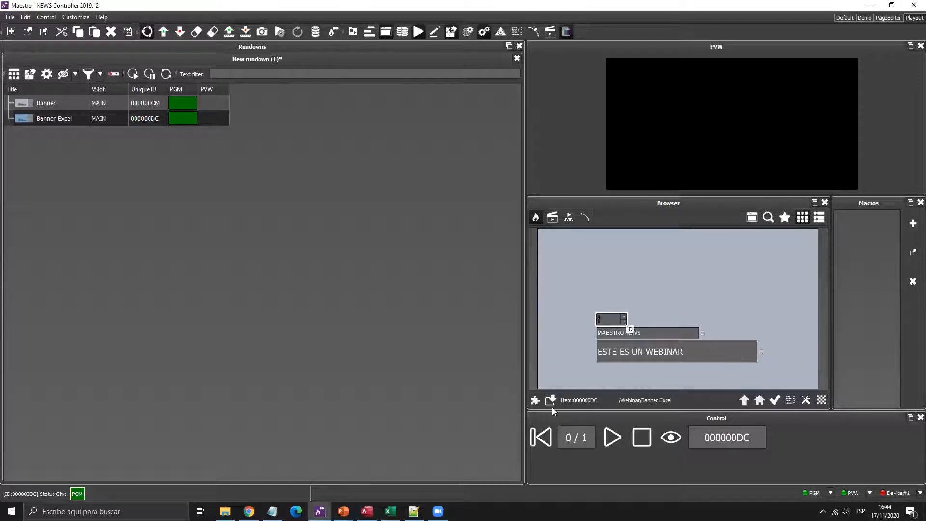
left_click(623, 317)
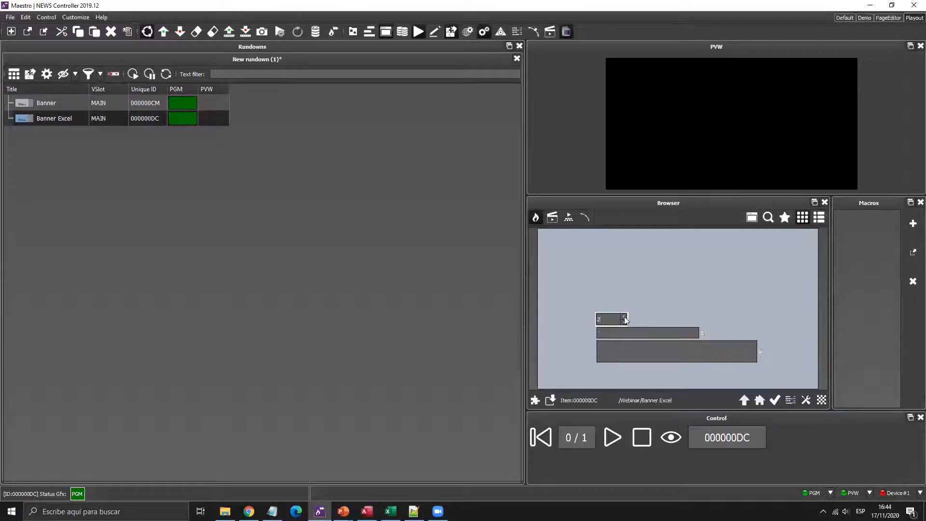
key("alt+Tab")
left_click(165, 132)
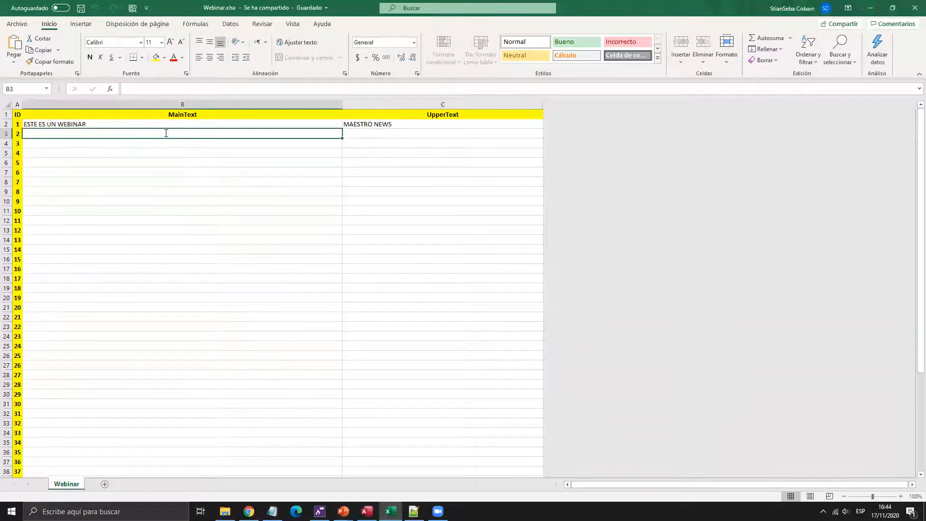
- Enter 'OTRO TEXTO' in B3 and 'OTRO TITULO' in C3, then save with Ctrl+S
type("OTRO TEXTO")
key("Tab")
type("OTRO TITULO")
key("Return")
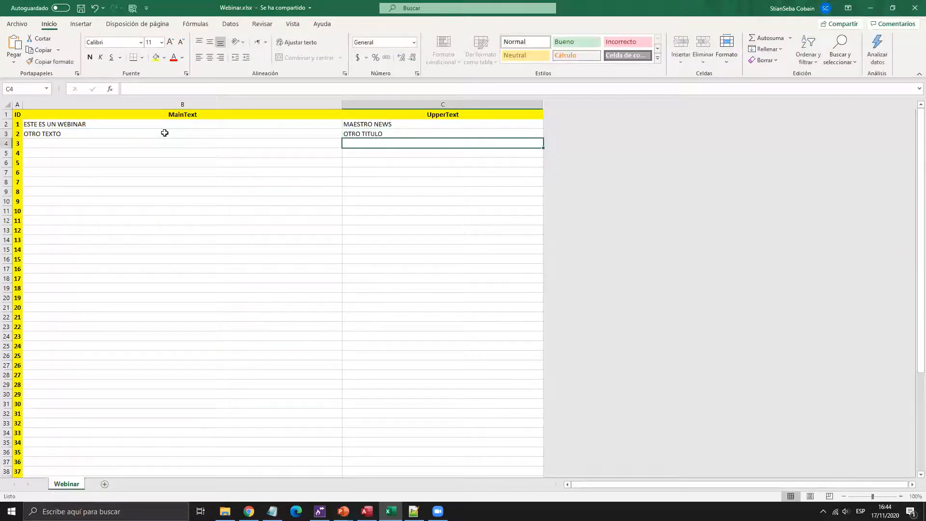
key("ctrl+s")
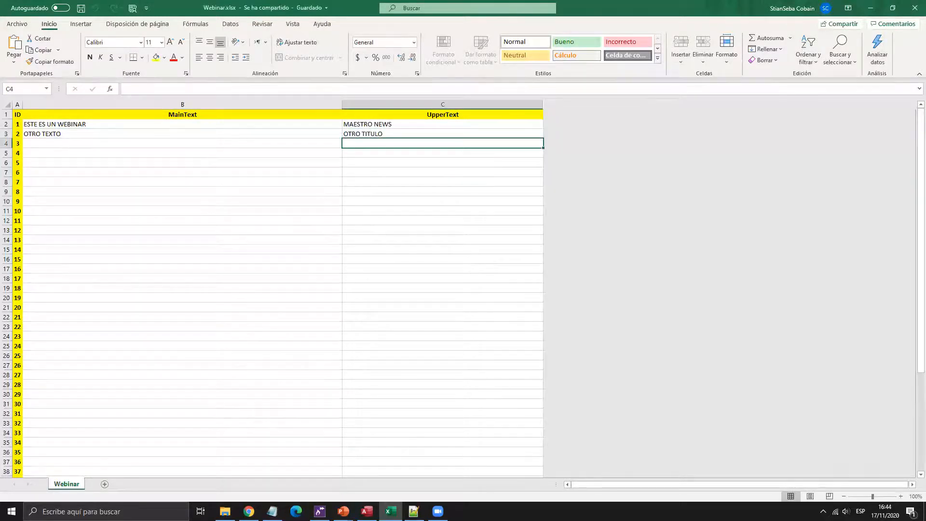
- Flip the Banner Excel preview between record 1 and the OTRO TITULO / OTRO TEXTO record
left_click(319, 511)
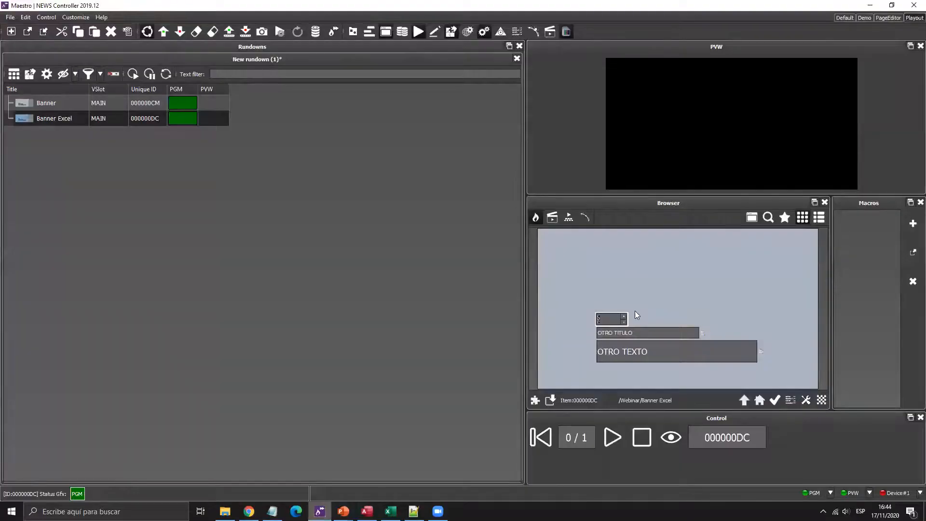
left_click(624, 322)
left_click(624, 317)
left_click(625, 319)
left_click(625, 322)
- Compare with the spreadsheet, then select the MAESTRO NEWS and ESTE ES UN WEBINAR fields
left_click(391, 511)
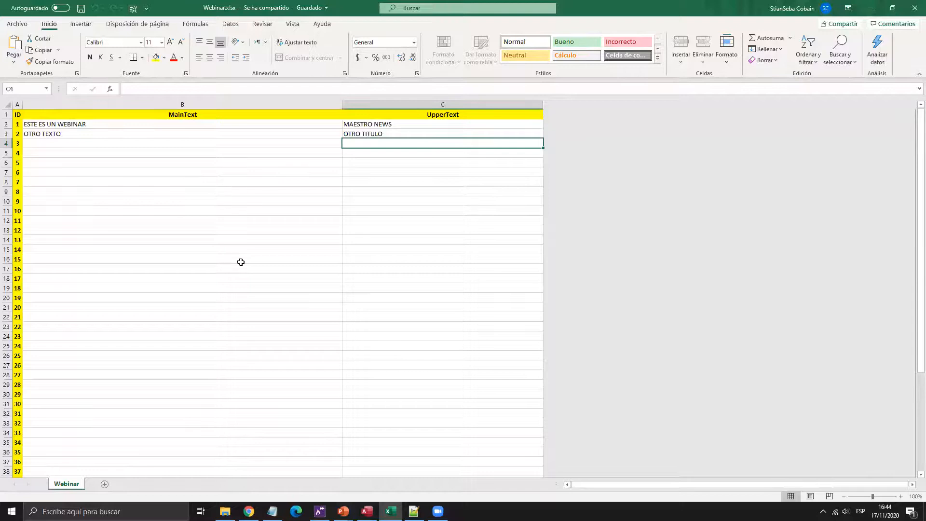
left_click(320, 511)
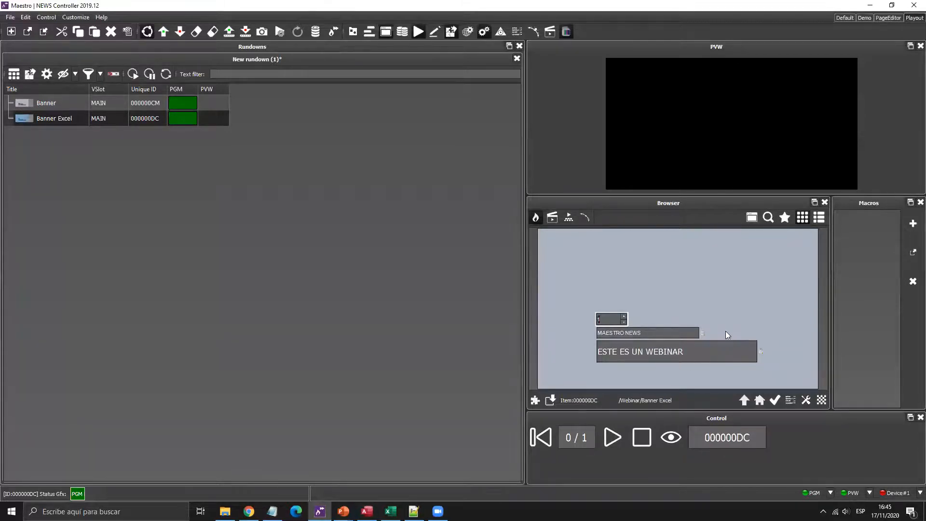
left_click(664, 336)
left_click(689, 351)
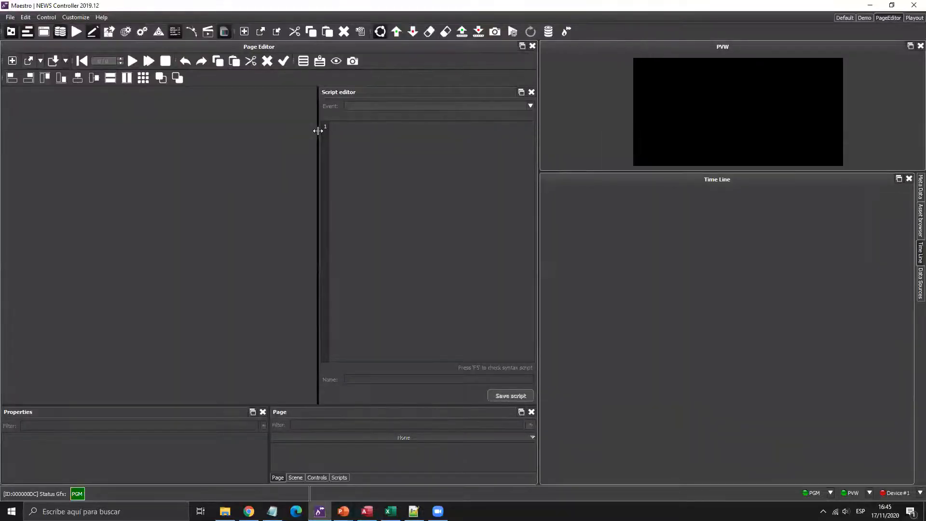
- Open the saved Noticias page in the page editor
left_click_drag(317, 130, 367, 126)
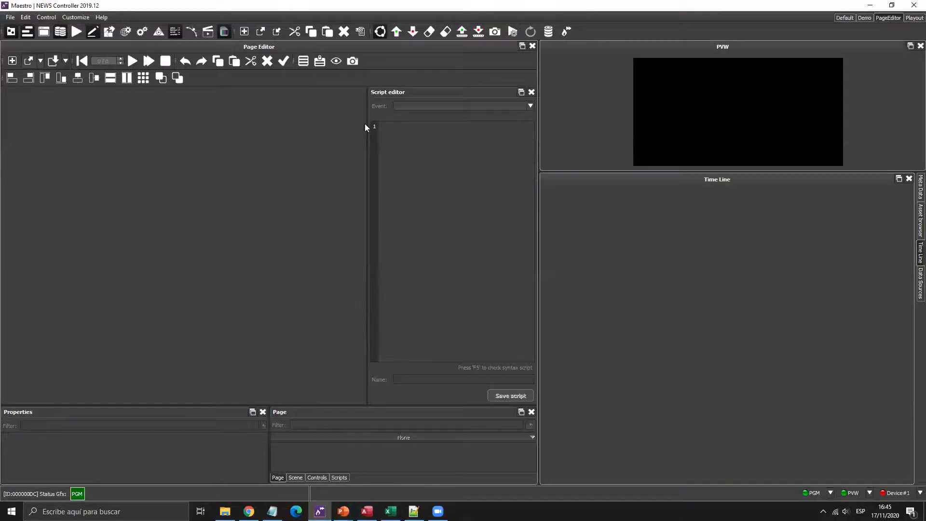
left_click(31, 60)
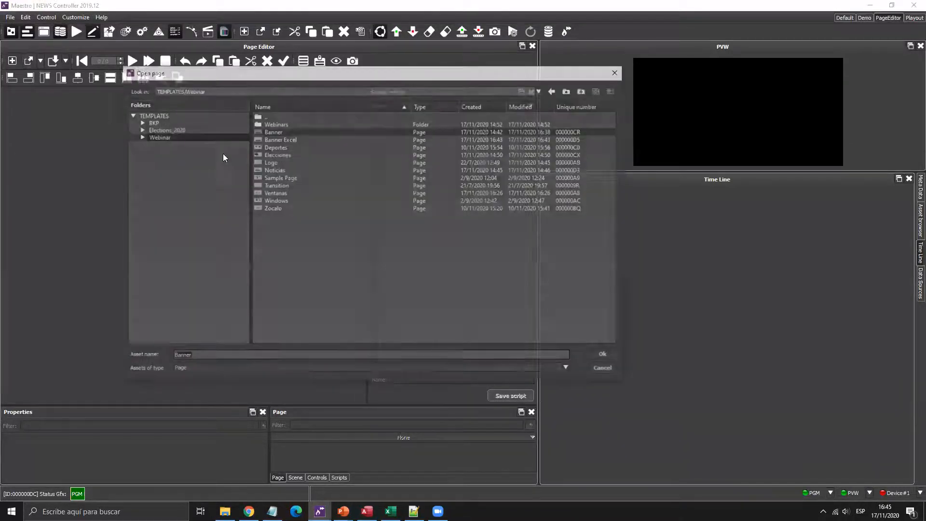
left_click(275, 169)
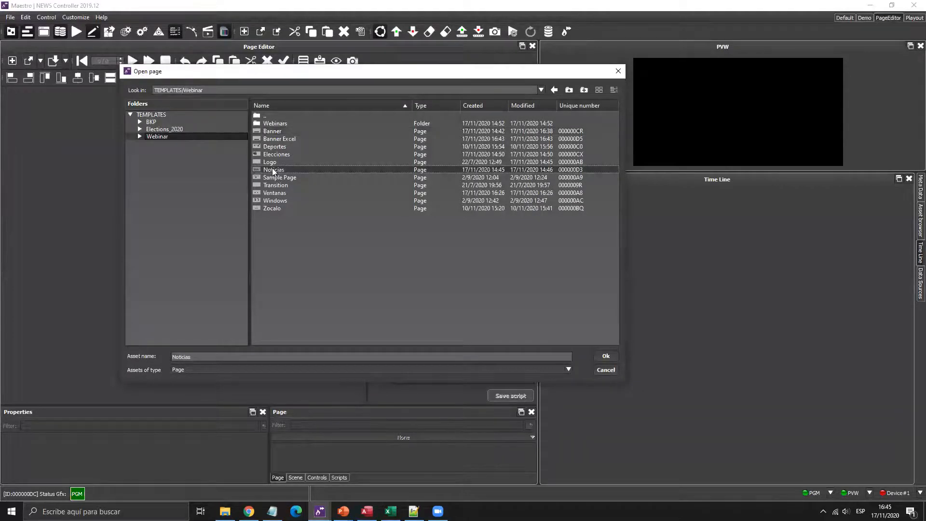
key("Return")
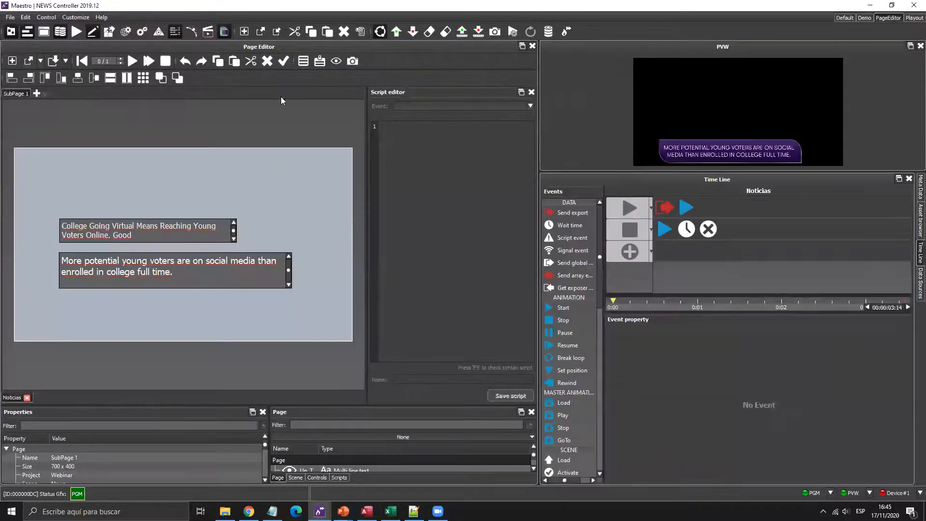
- Play and stop the Noticias page preview twice to check its timeline
left_click(132, 61)
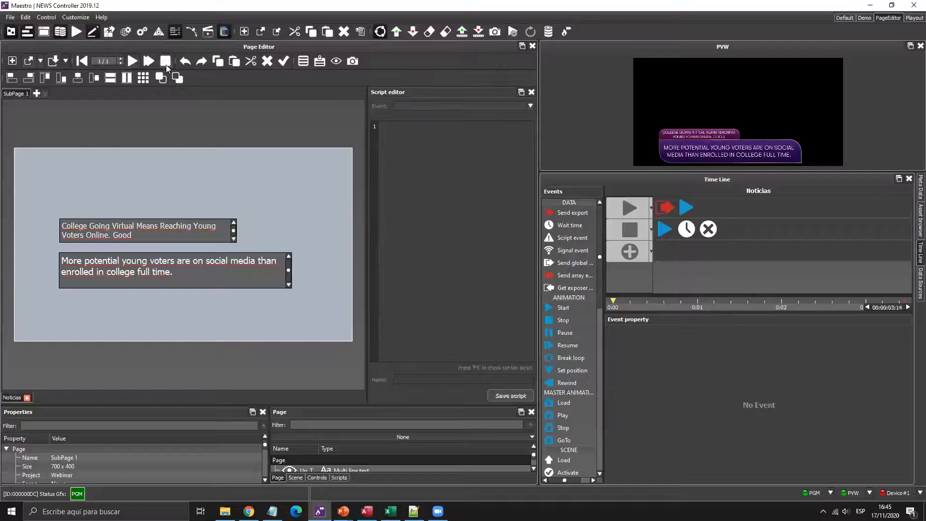
left_click(165, 62)
left_click(131, 61)
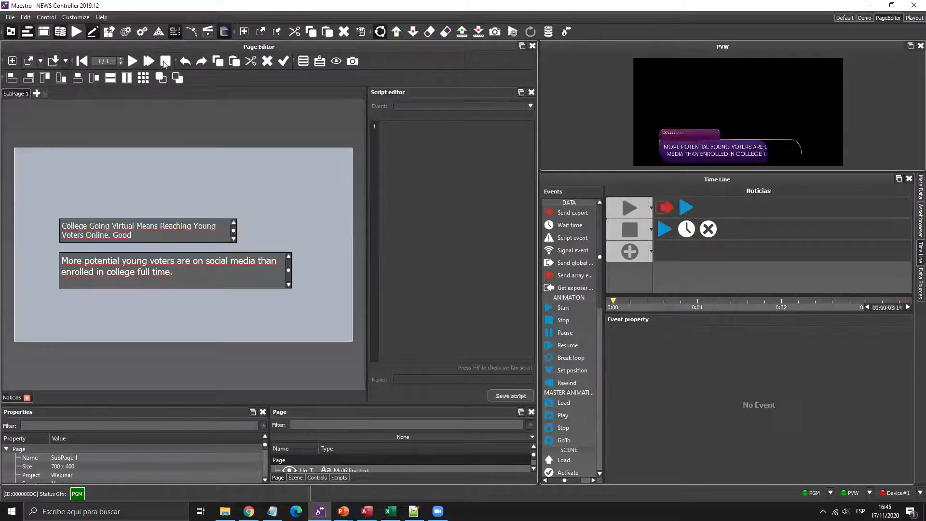
left_click(165, 61)
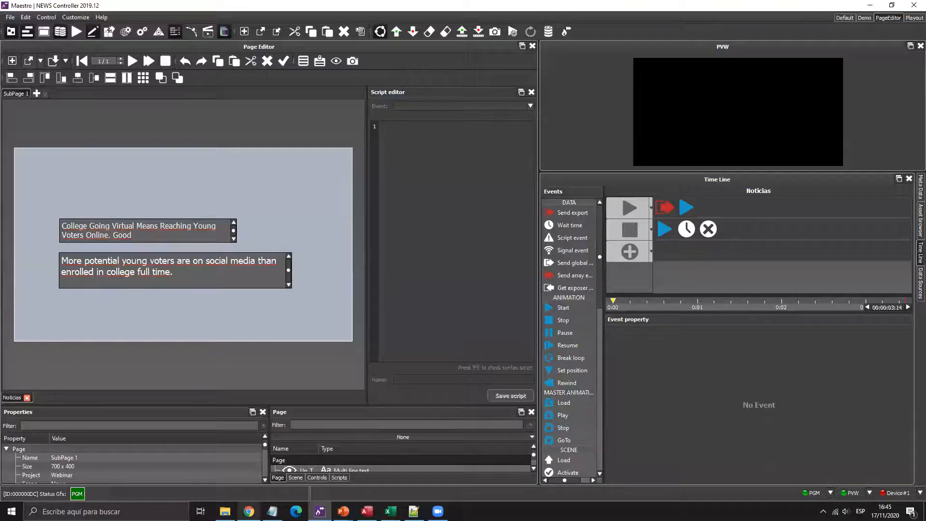
- Copy the RSS news feed address from Chrome
mouse_move(249, 512)
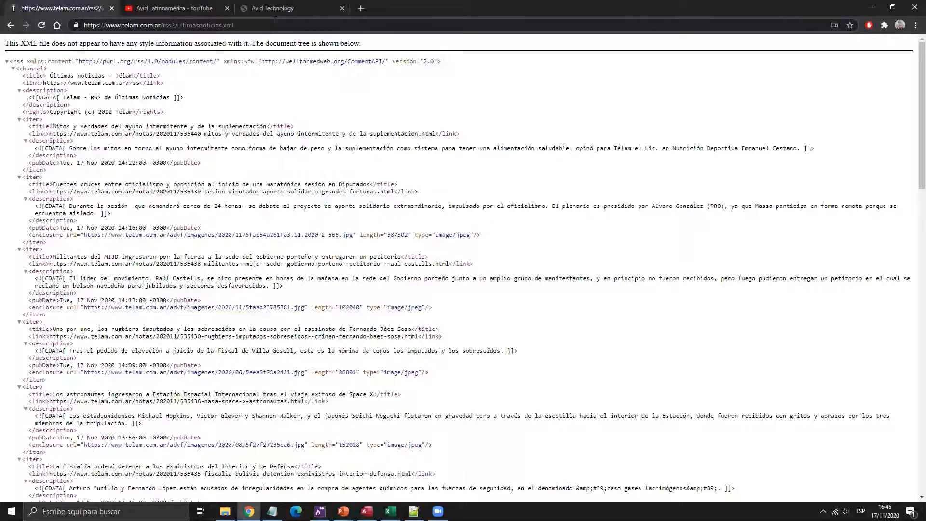
key("ctrl+a")
key("ctrl+c")
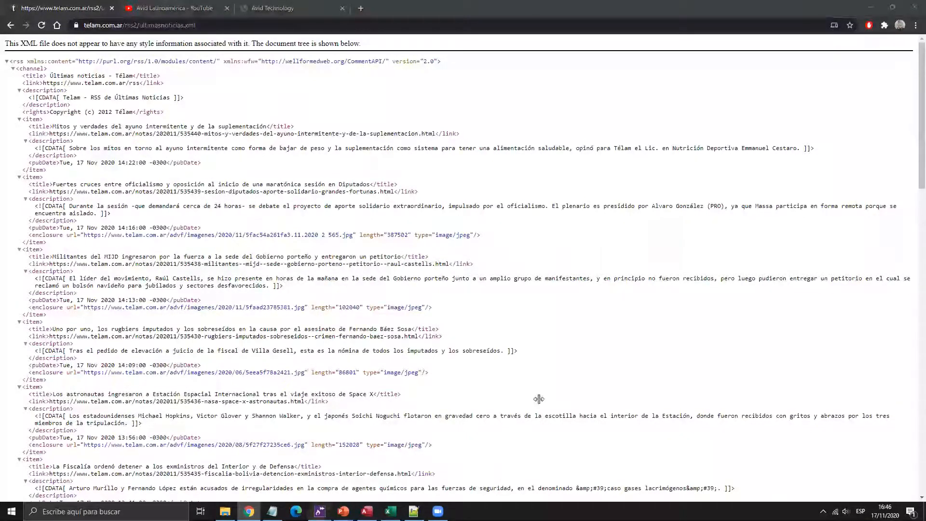
key("alt+Tab")
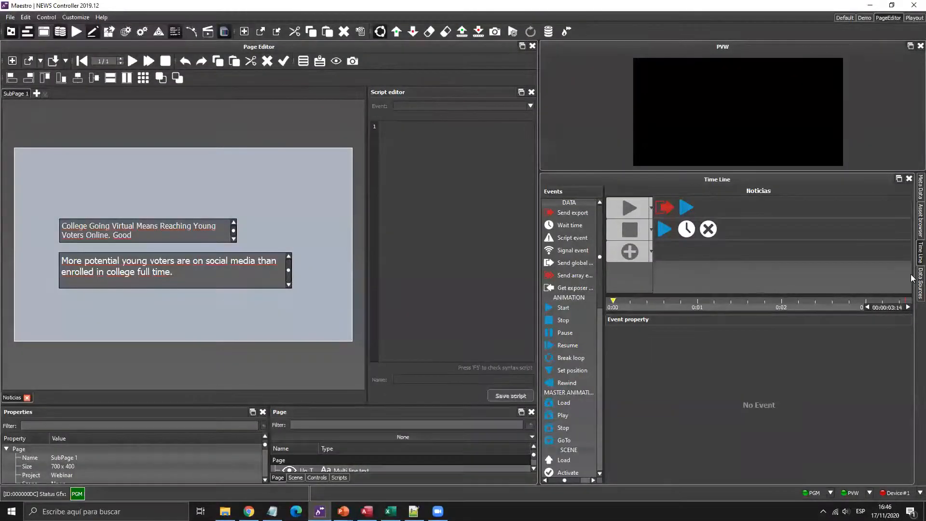
- Start a new data source in the Data Sources panel using the News factory
left_click(919, 283)
right_click(581, 347)
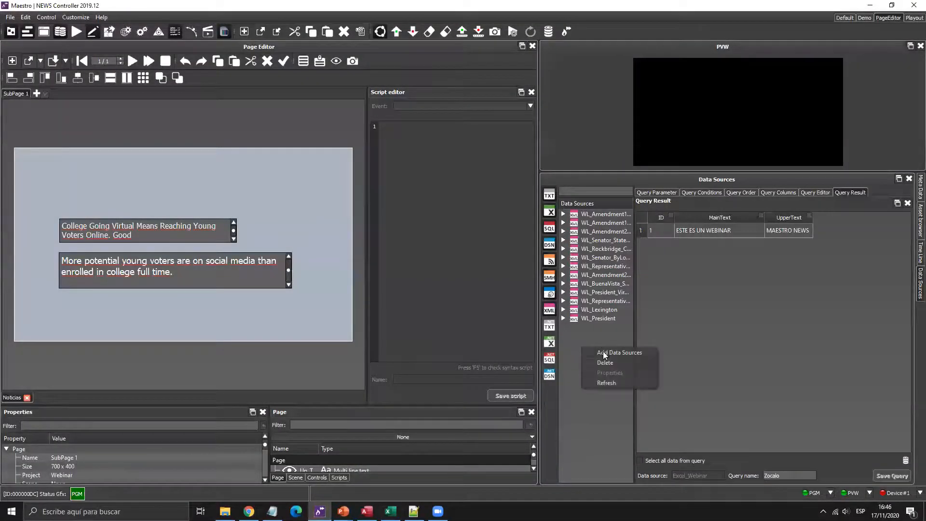
left_click(604, 351)
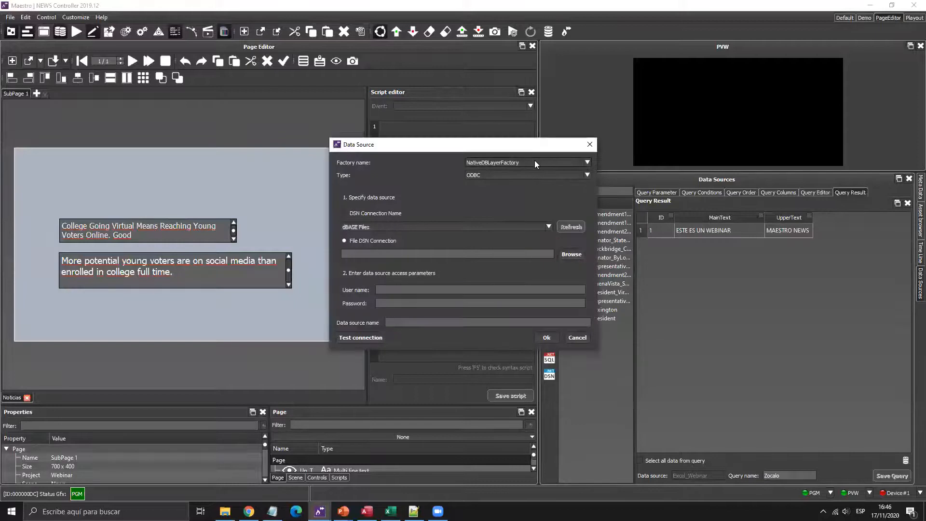
left_click(535, 162)
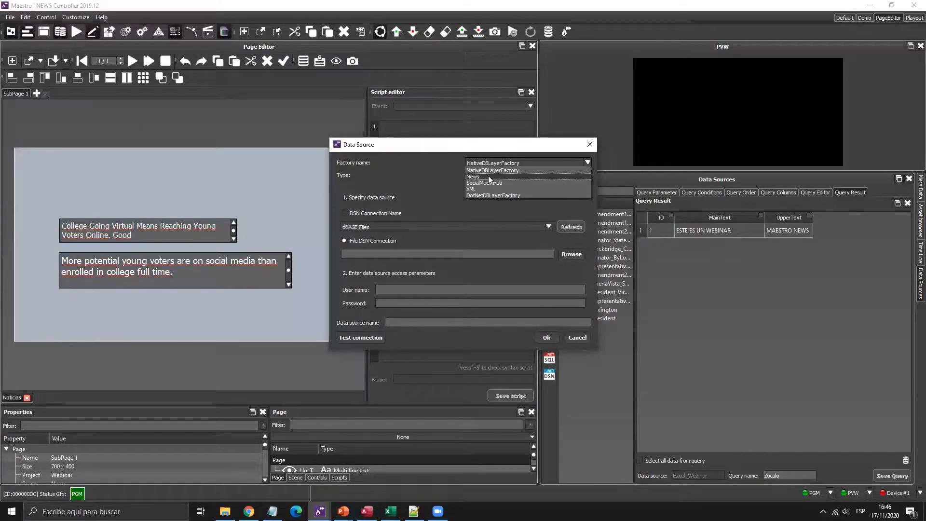
left_click(492, 163)
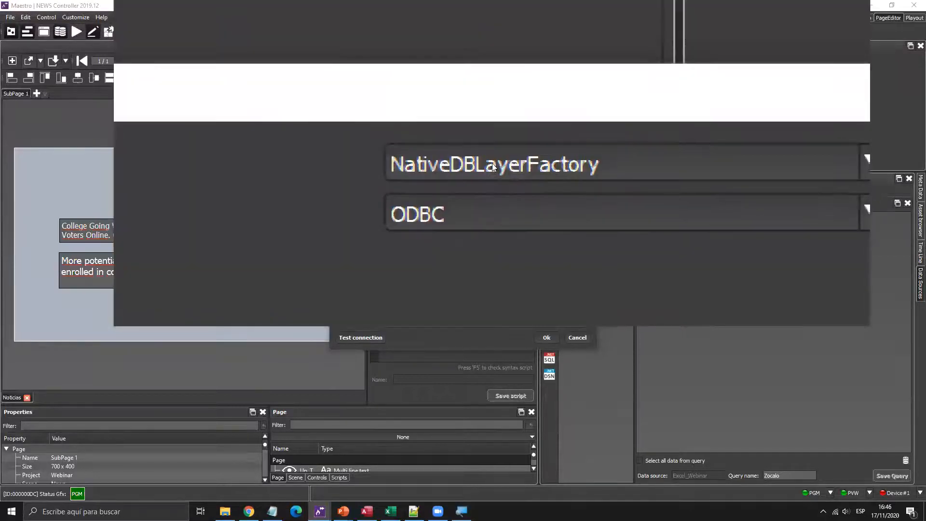
left_click(492, 163)
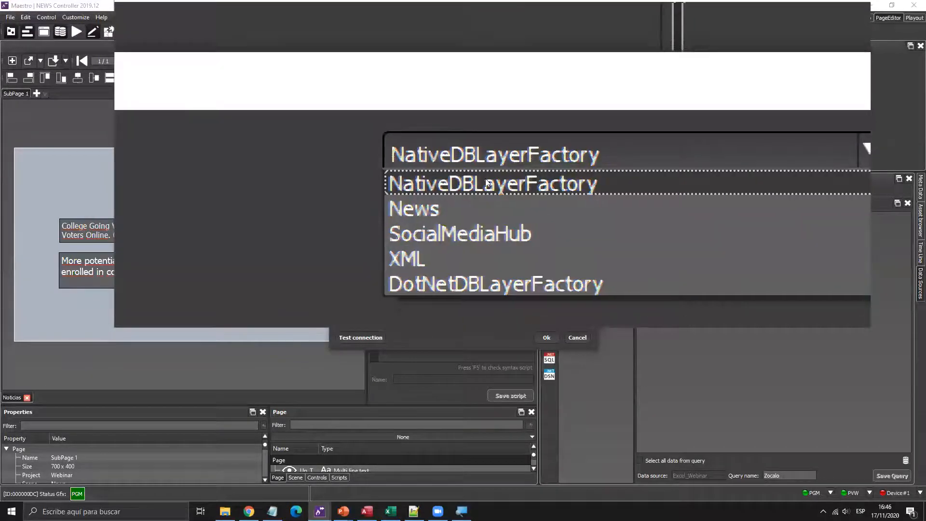
left_click(485, 178)
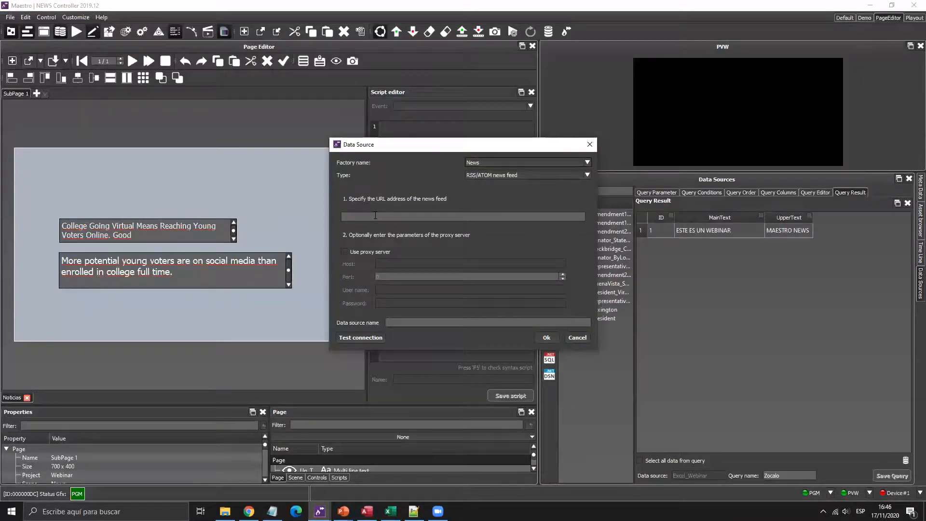
- Paste the feed URL, test the connection, and create the source as 'RSS Webinar'
left_click(375, 215)
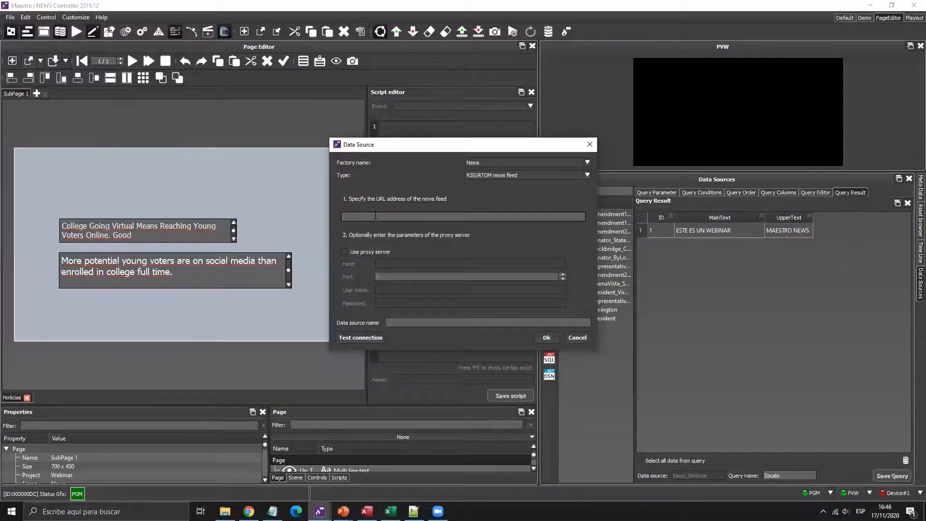
key("ctrl+v")
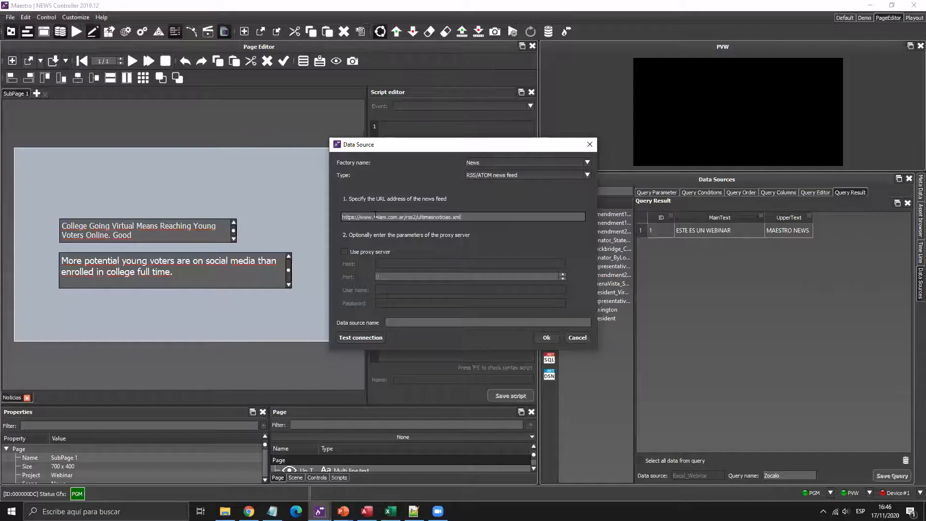
left_click(361, 339)
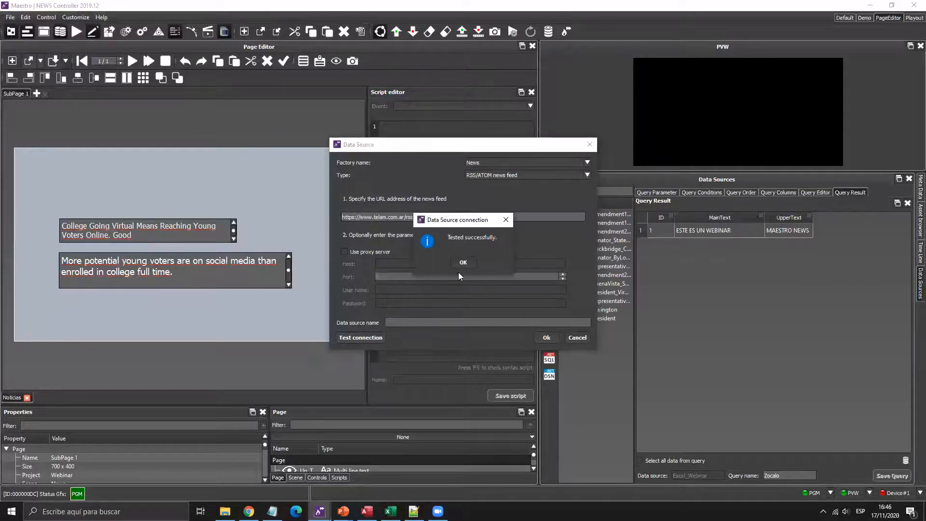
left_click(462, 263)
left_click(425, 320)
type("RSS Webinar")
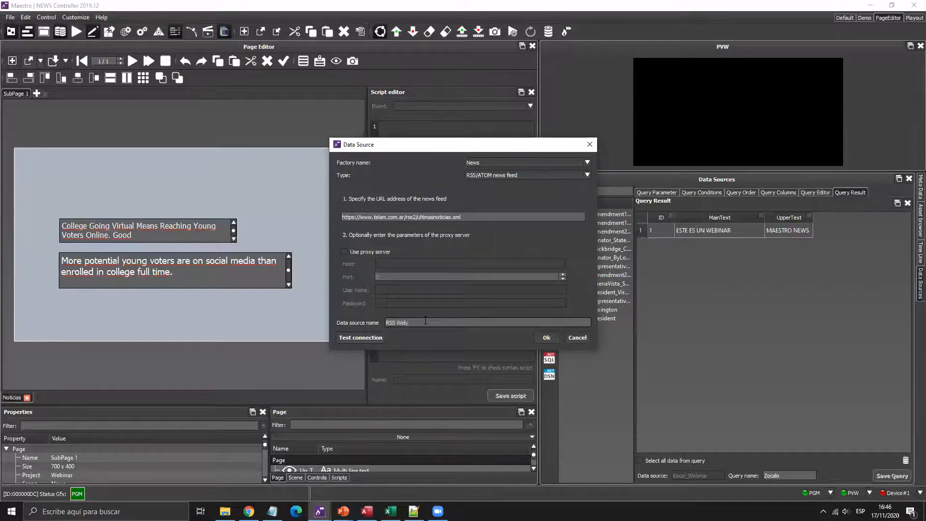
left_click(545, 339)
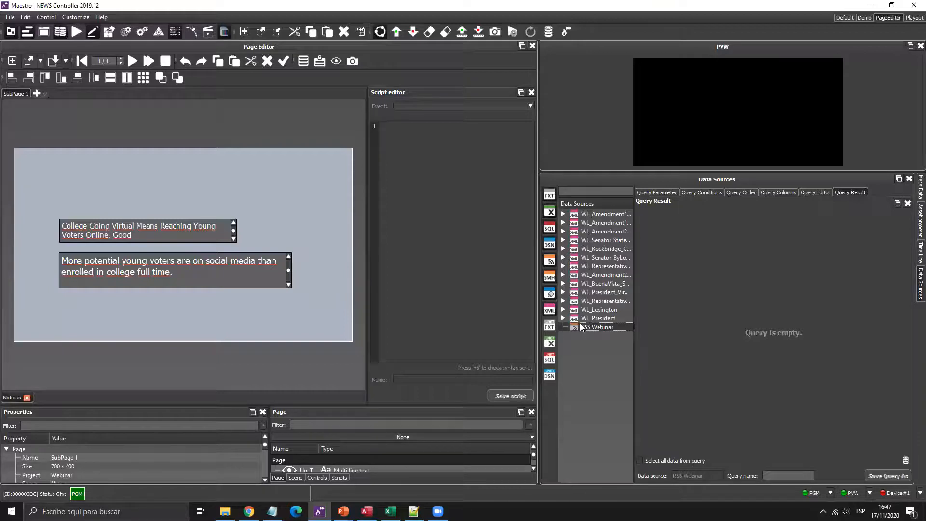
- Add the feed's [Info].[Title] column to the query
left_click(773, 192)
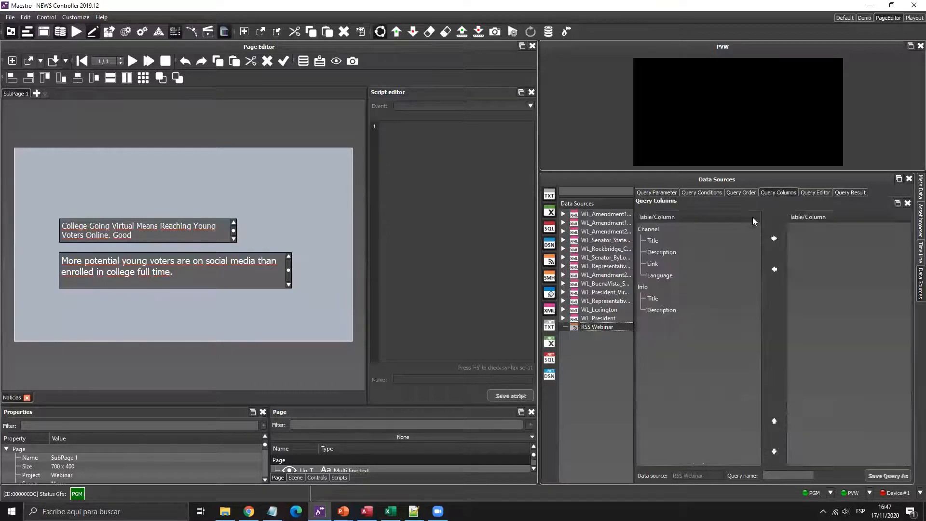
left_click(661, 288)
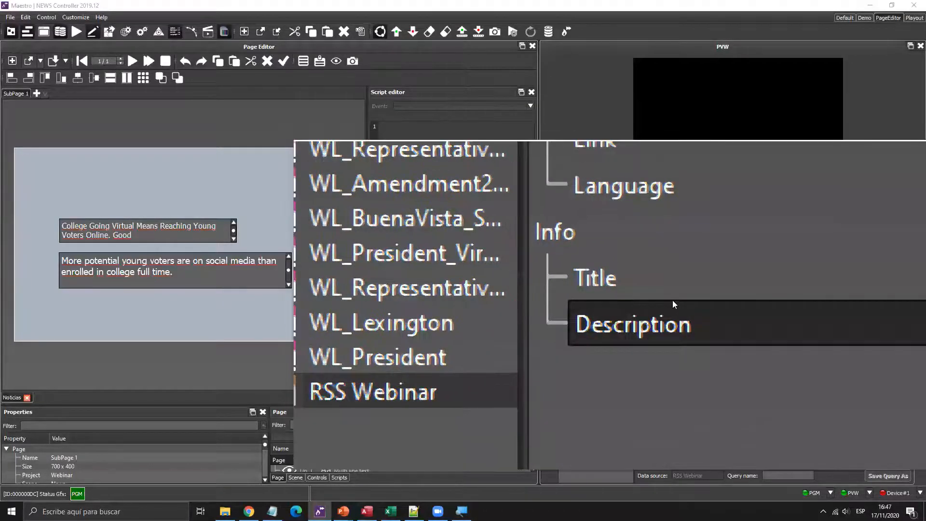
key("super+Escape")
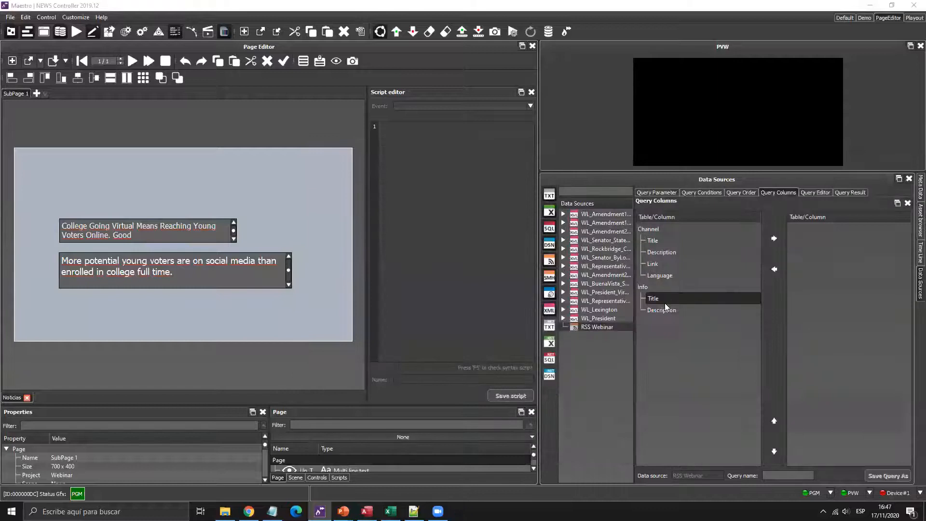
left_click(674, 302)
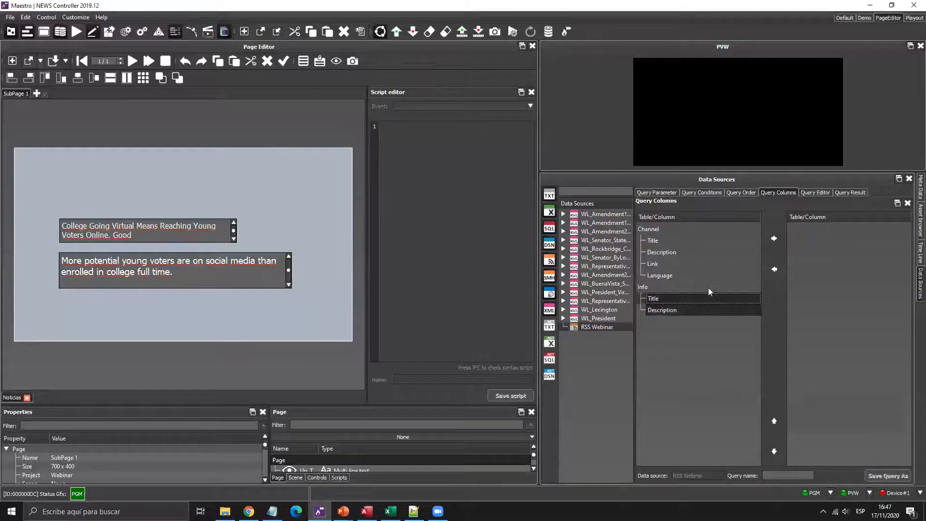
left_click(774, 238)
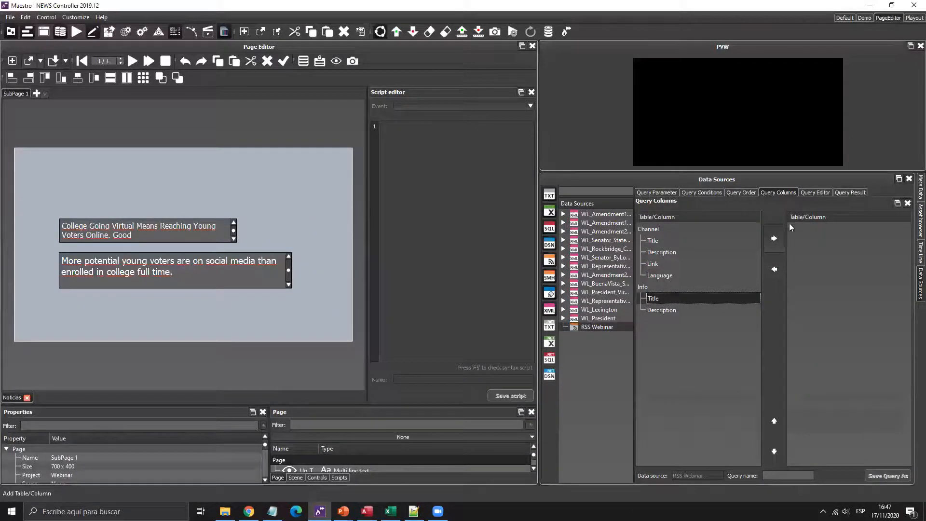
- Preview the headlines, enable Select all data, and save the query as 'Titulo'
left_click(852, 192)
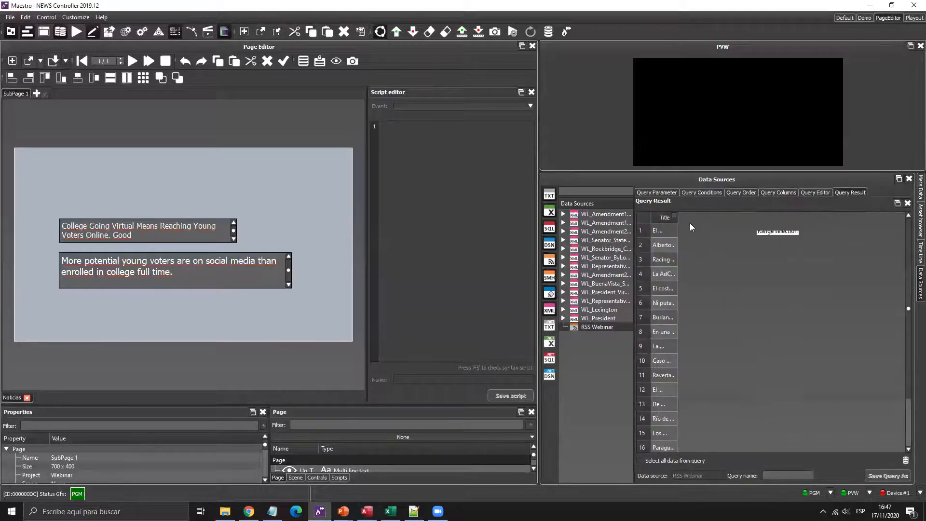
left_click_drag(678, 217, 704, 217)
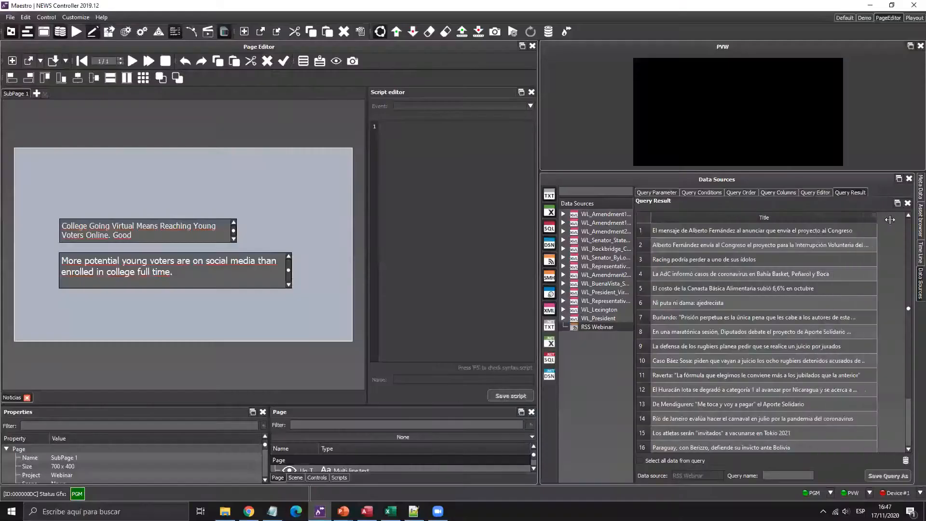
left_click_drag(699, 290, 707, 291)
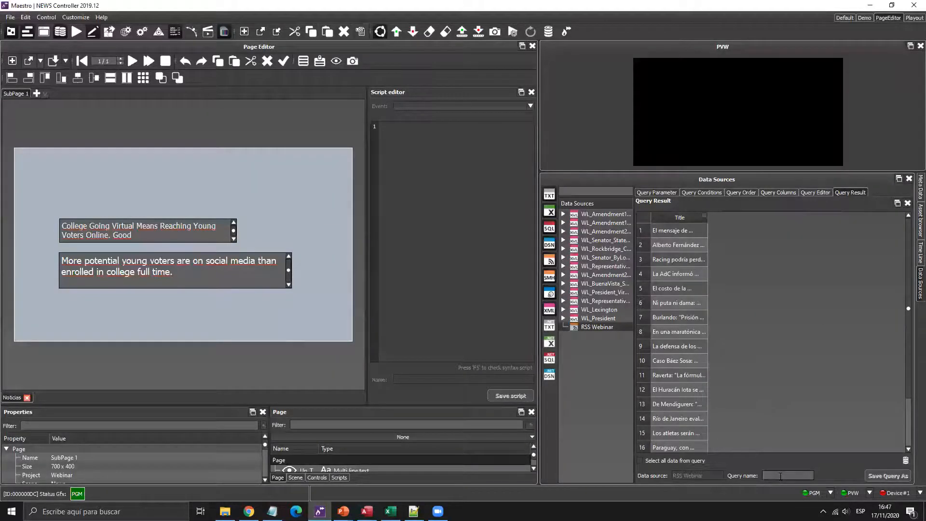
type("Titulo")
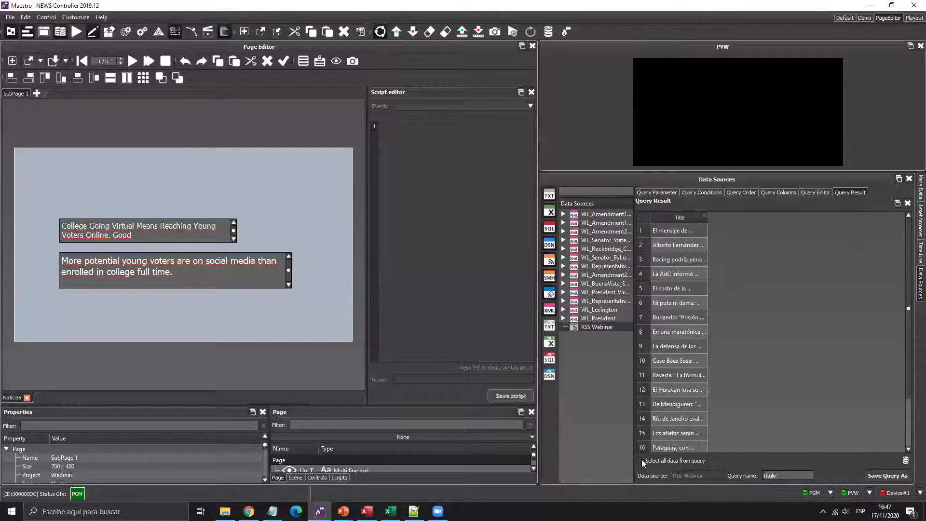
left_click(641, 459)
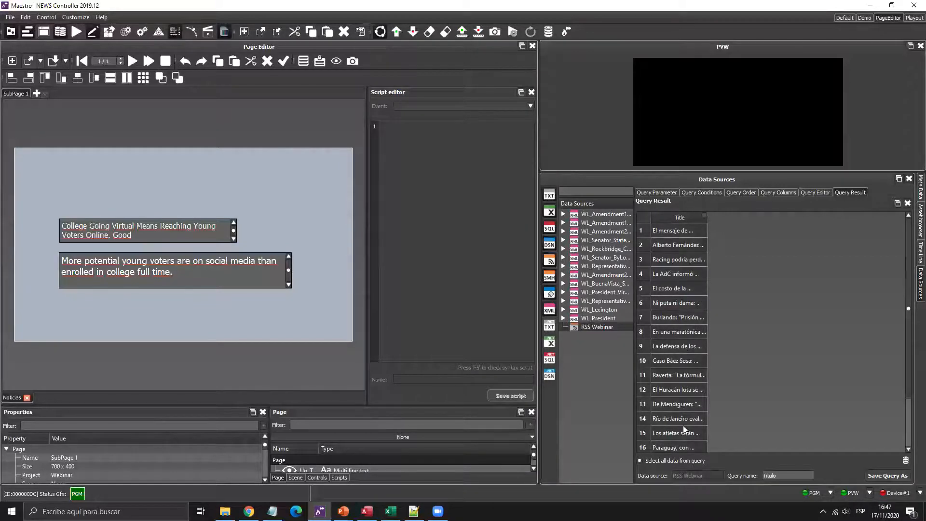
left_click(878, 476)
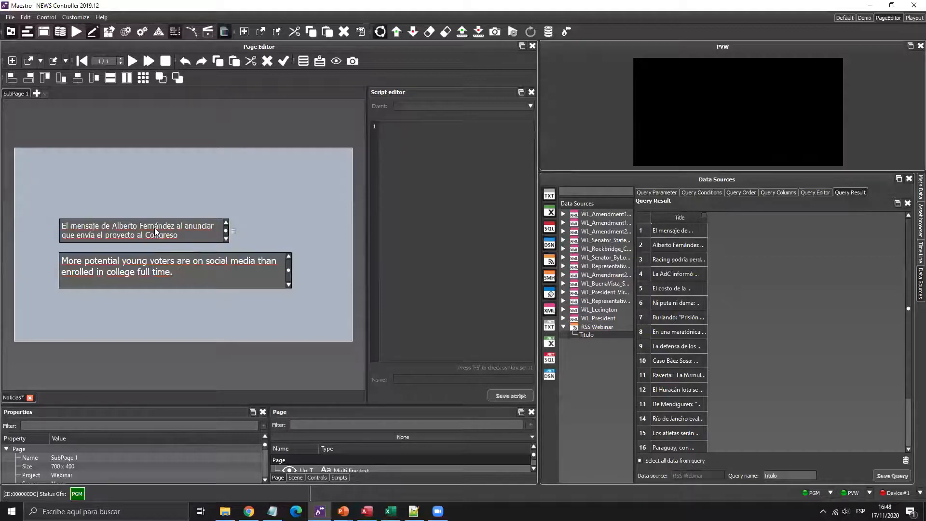
- Build a new RSS Webinar query with the [Info].[Description] column and preview it
left_click(606, 325)
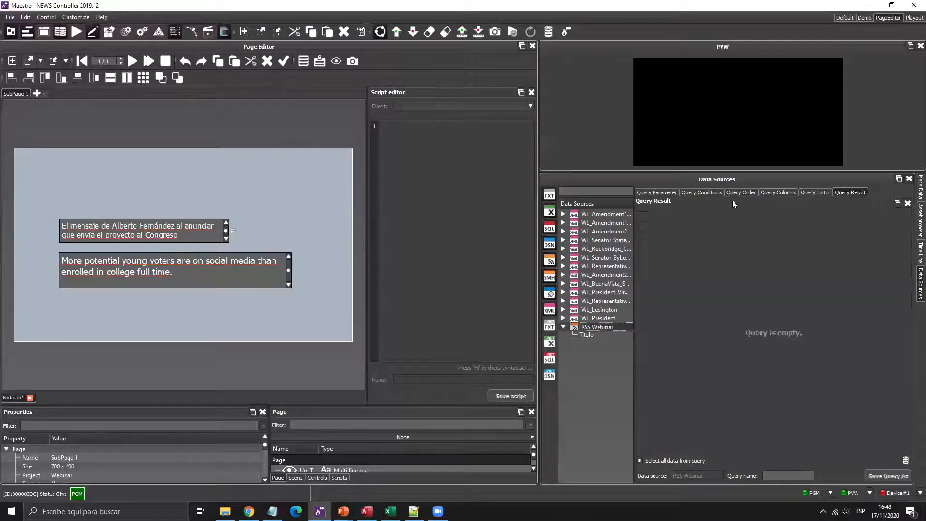
left_click(772, 191)
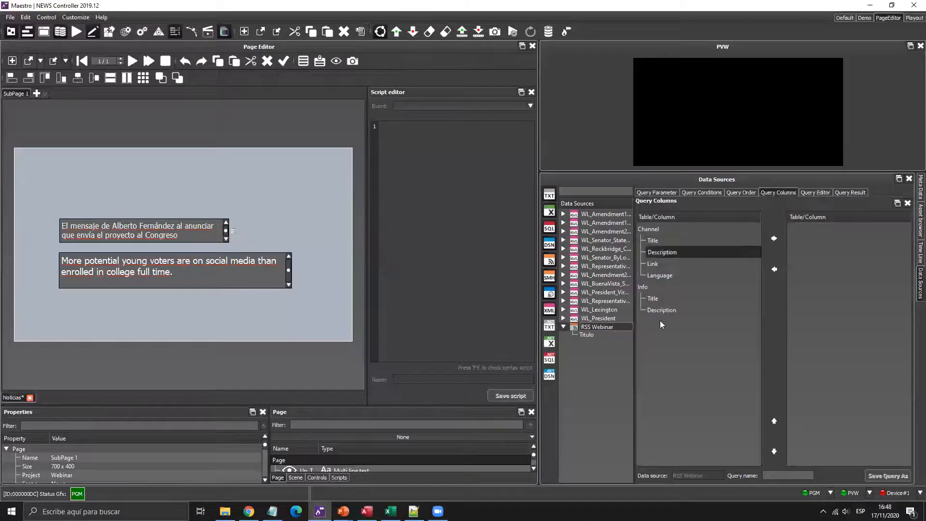
left_click(663, 308)
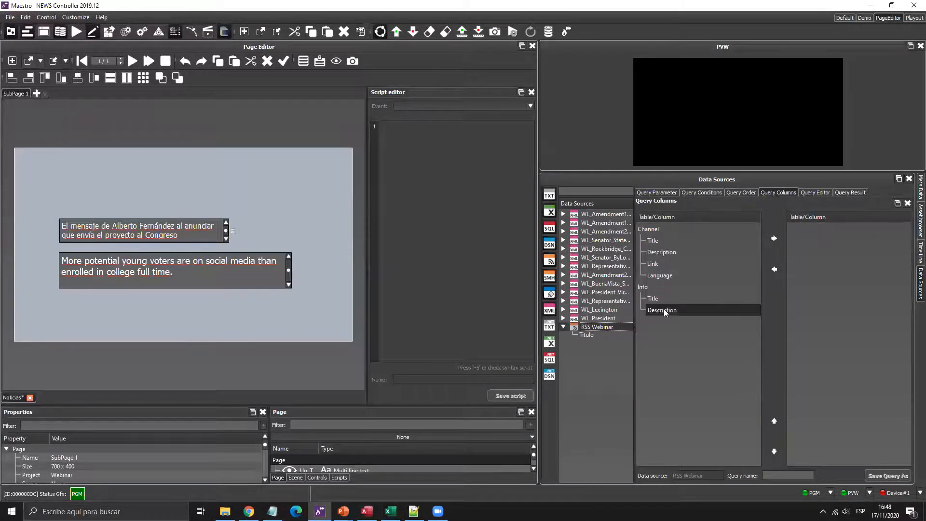
left_click(774, 238)
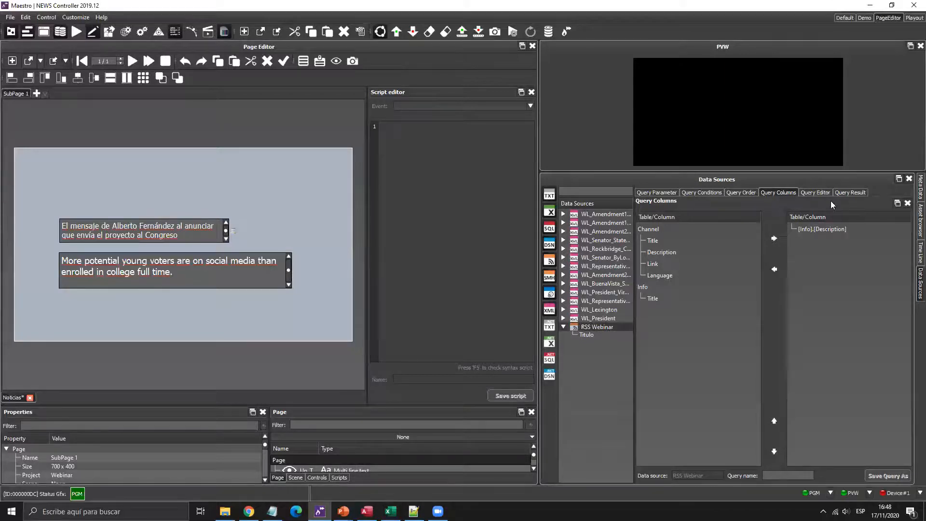
left_click(850, 192)
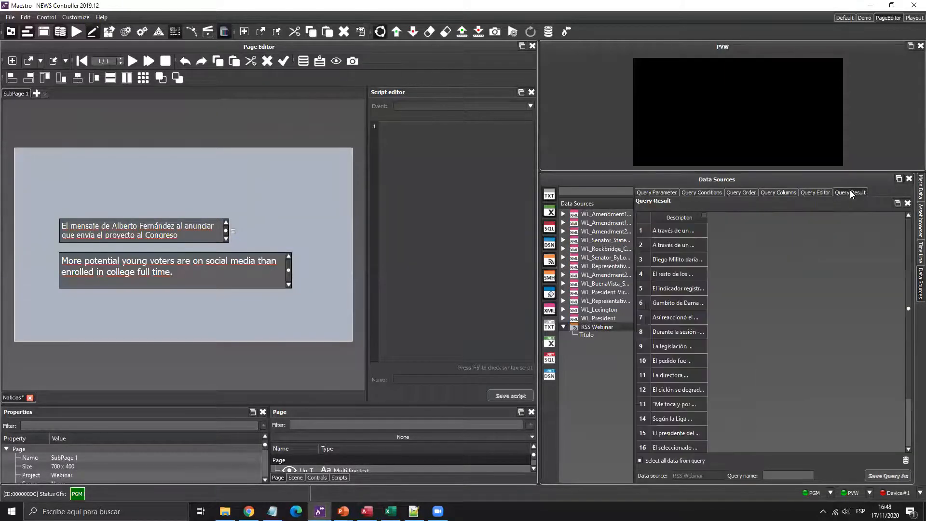
- Save the query as 'Noticias' and bind it to the lower text box
left_click(771, 473)
type("Noticias")
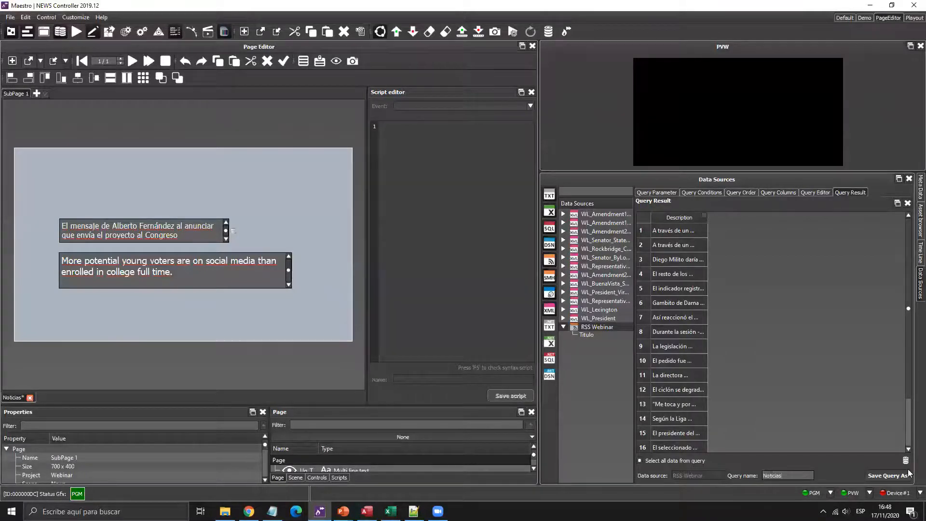
left_click(891, 475)
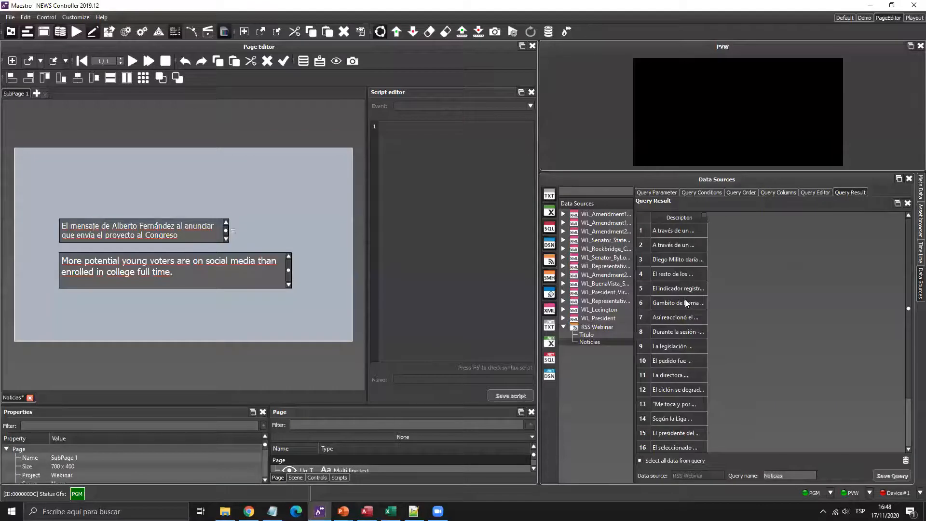
key("ctrl")
key("ctrl")
key("ctrl")
left_click_drag(222, 273, 222, 273)
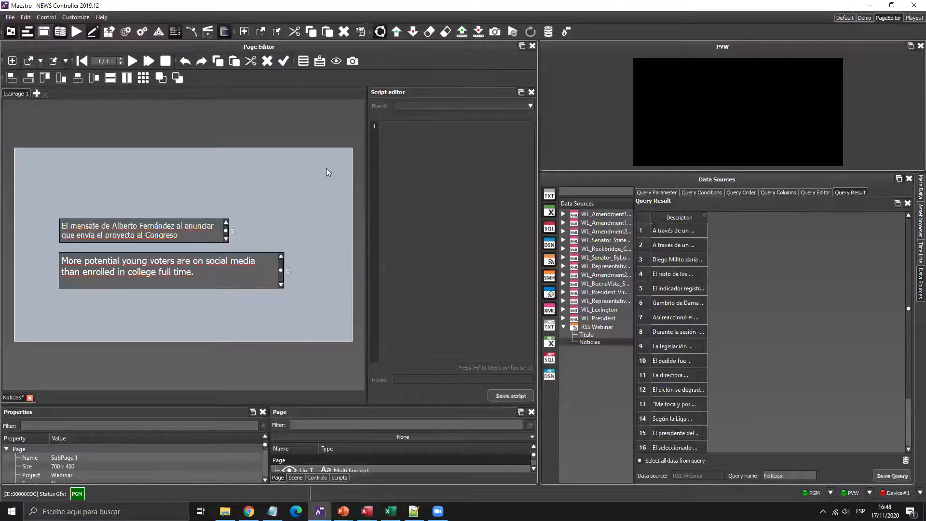
left_click(919, 252)
- Play the Noticias page in the preview monitor and resize the preview window
left_click(132, 61)
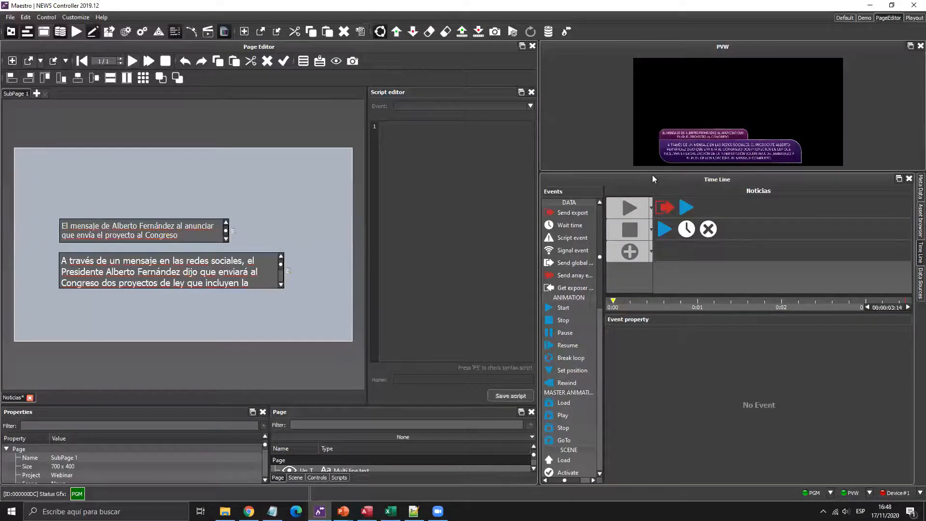
left_click_drag(649, 208, 645, 251)
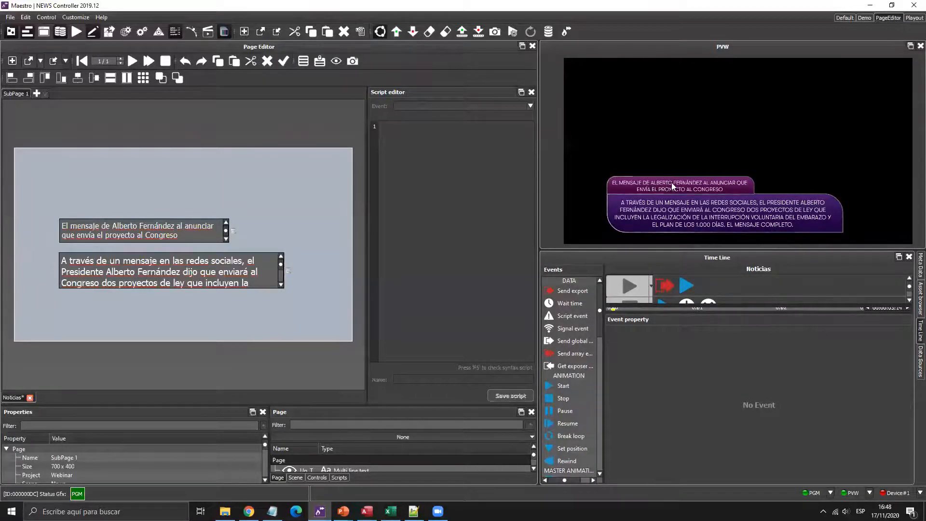
left_click_drag(664, 251, 670, 198)
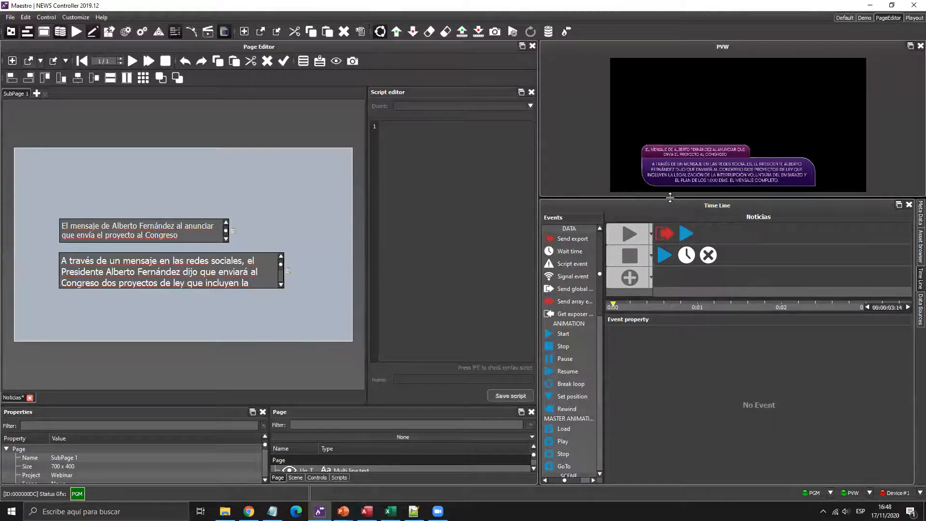
- Check the query results with a wider Description column, then bring the Noticias timeline back
left_click(919, 306)
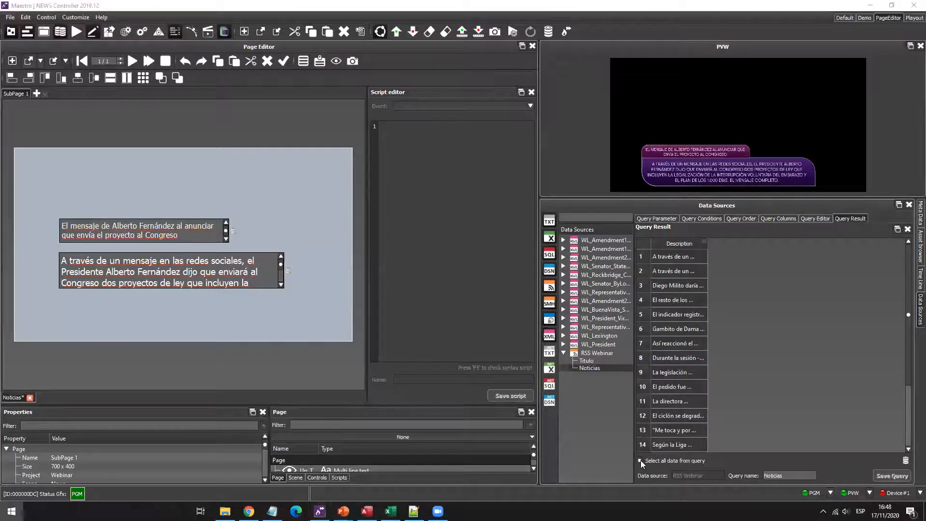
key("super")
key("super")
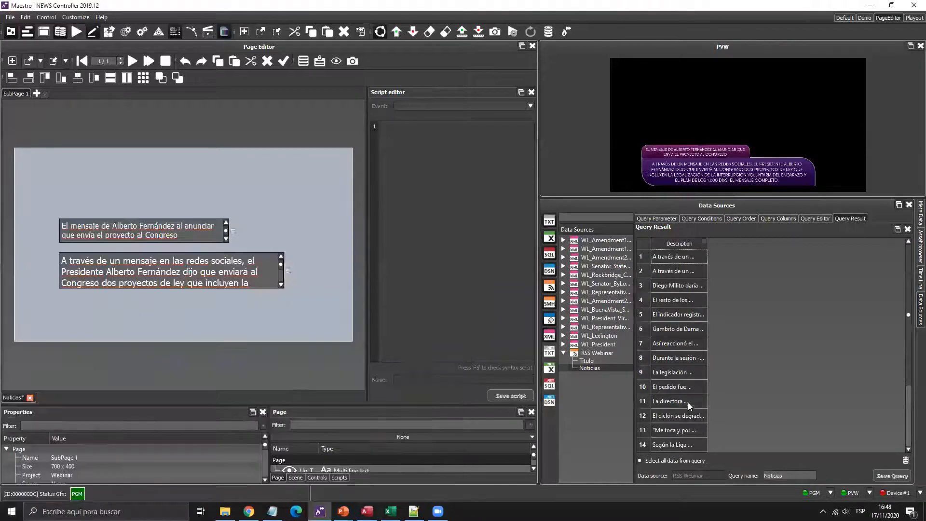
key("super+plus")
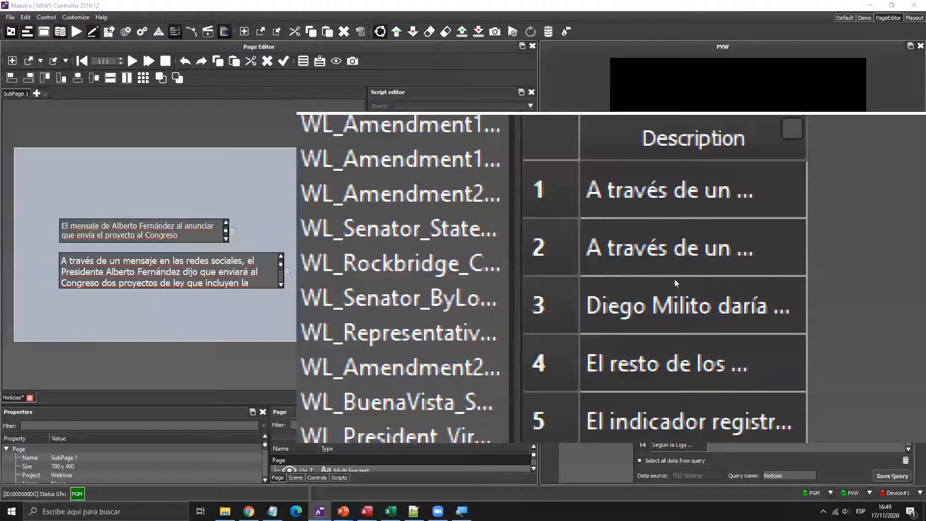
key("super+Escape")
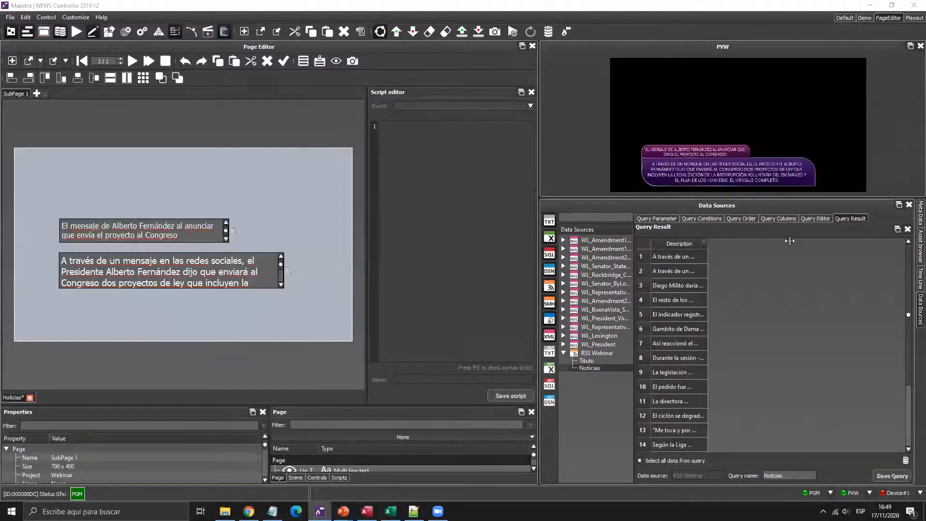
left_click_drag(789, 240, 799, 241)
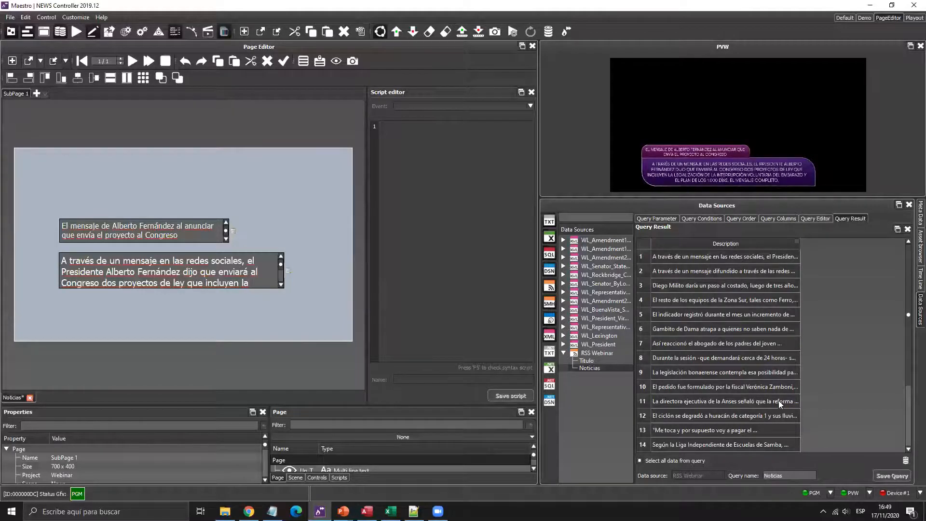
left_click(920, 279)
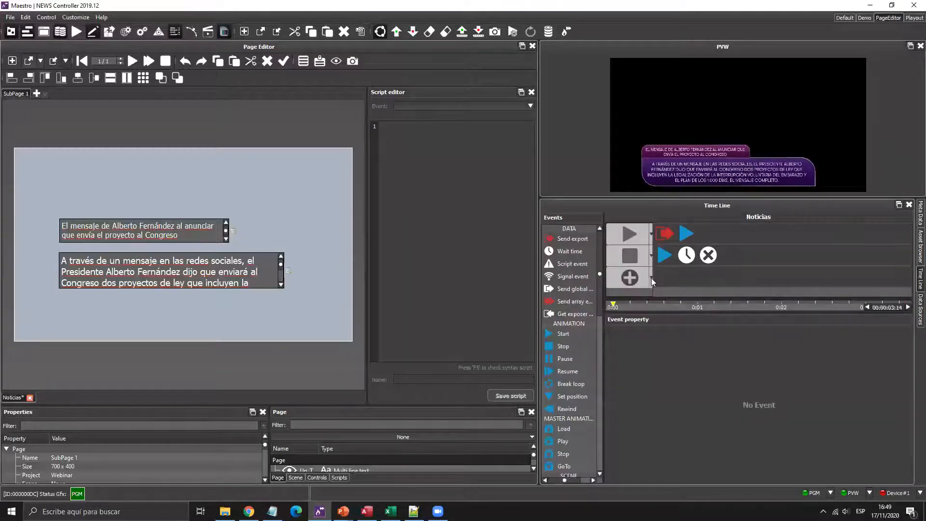
- Add a Rewind row at the top of the timeline and drop a Script event on it
left_click(651, 279)
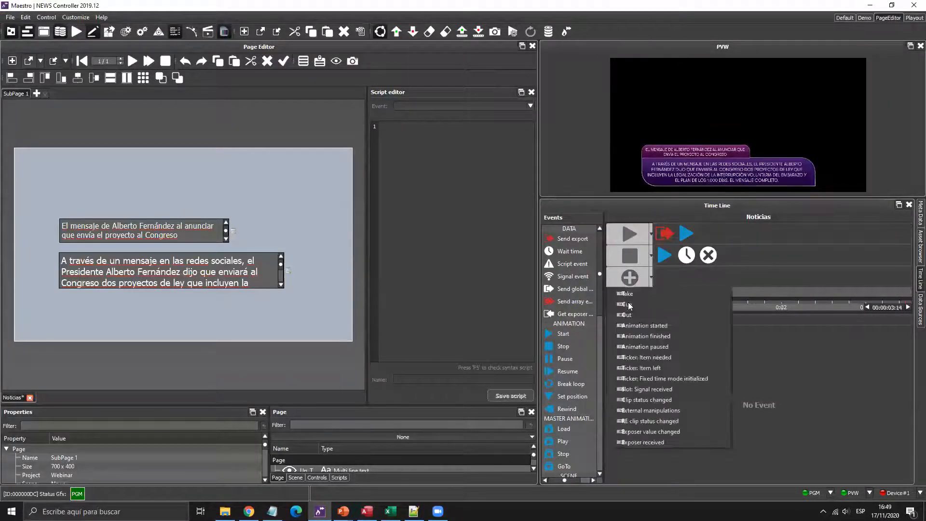
left_click(652, 285)
left_click_drag(652, 286, 654, 230)
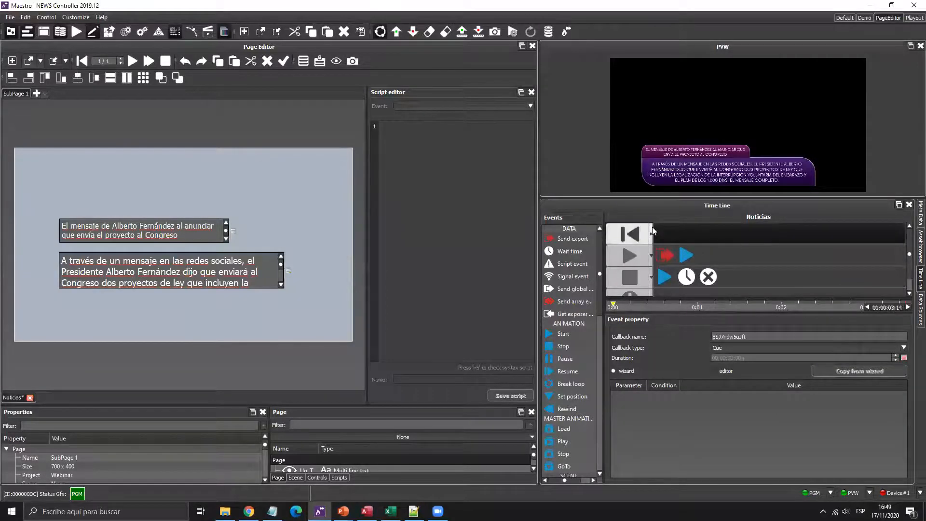
left_click_drag(569, 268, 665, 234)
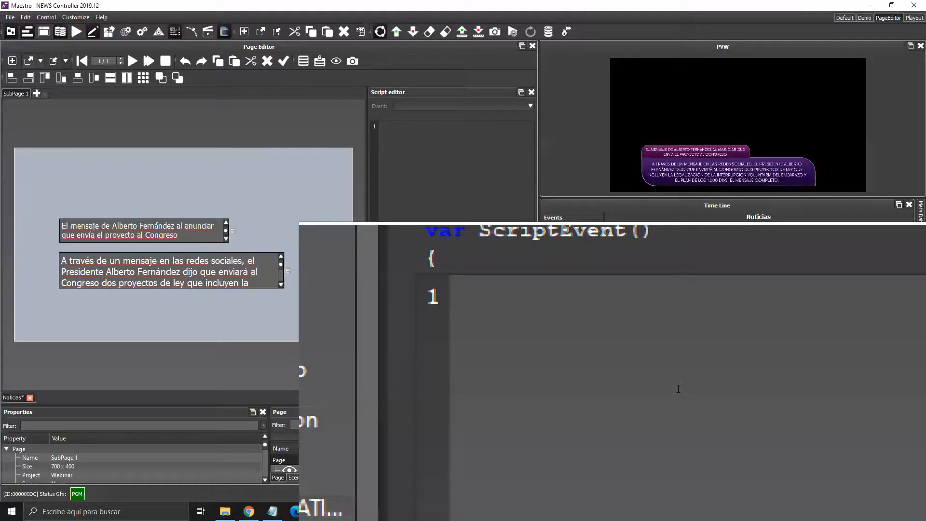
- Write the first script line: item.LT_Text.Index = 0;
type("item.")
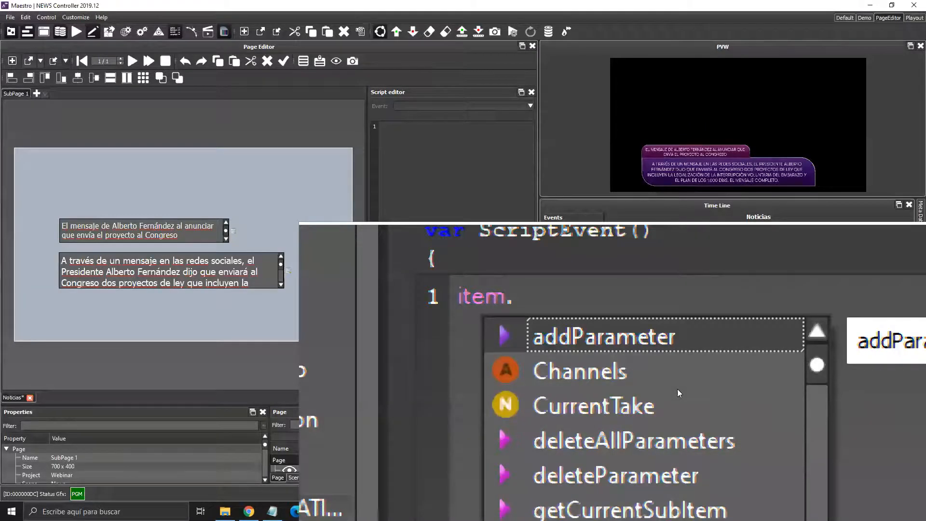
key("Down")
key("Down")
key("Down")
key("Down")
key("Down")
key("Down")
key("Down")
key("Down")
key("Down")
key("Down")
key("Down")
key("Down")
key("Down")
key("Down")
key("Down")
key("Down")
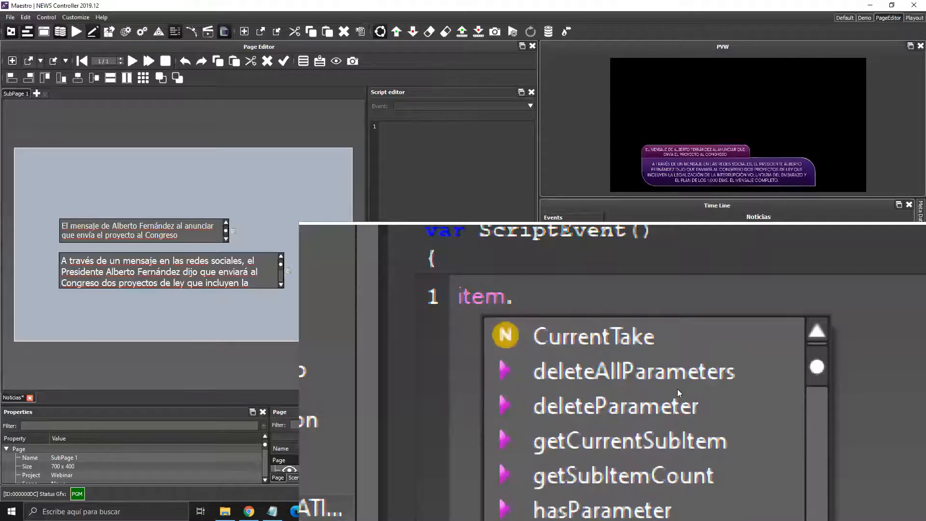
key("Up")
key("Up")
key("Up")
key("Up")
key("Up")
key("Down")
key("Return")
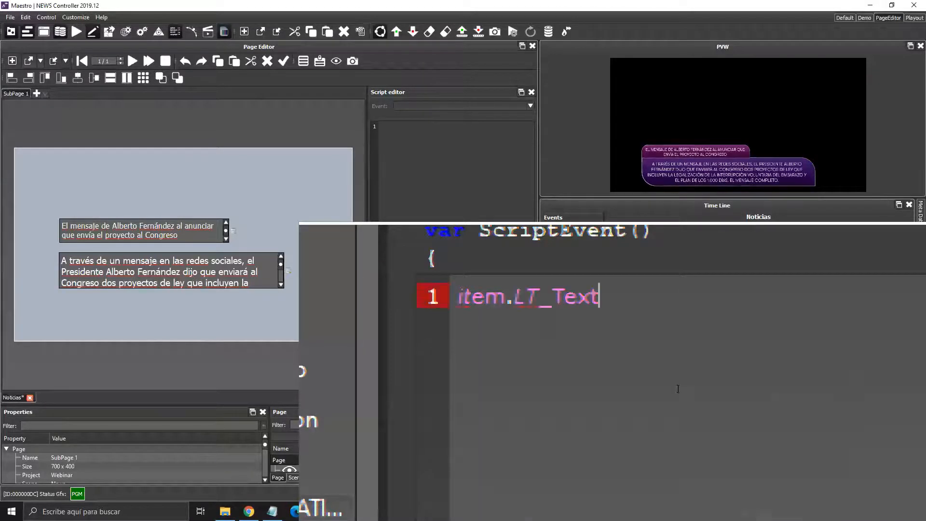
type(".in")
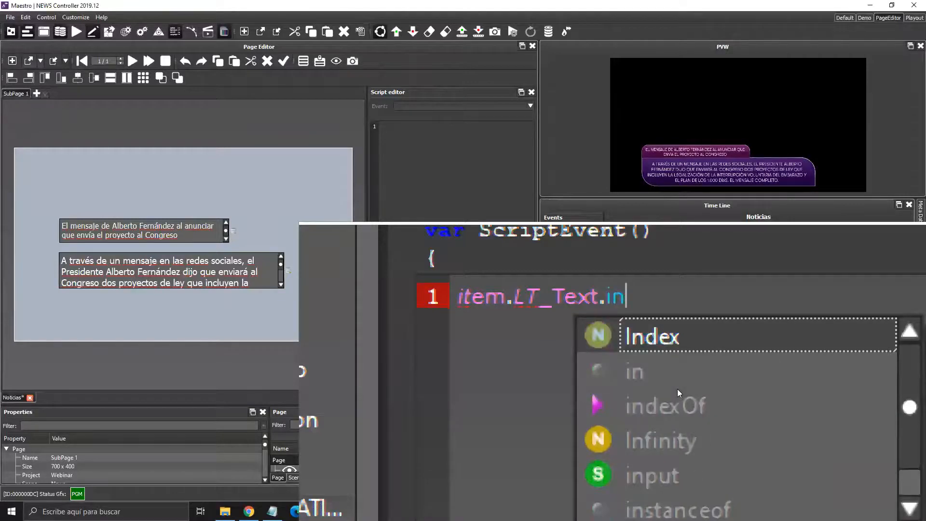
key("Return")
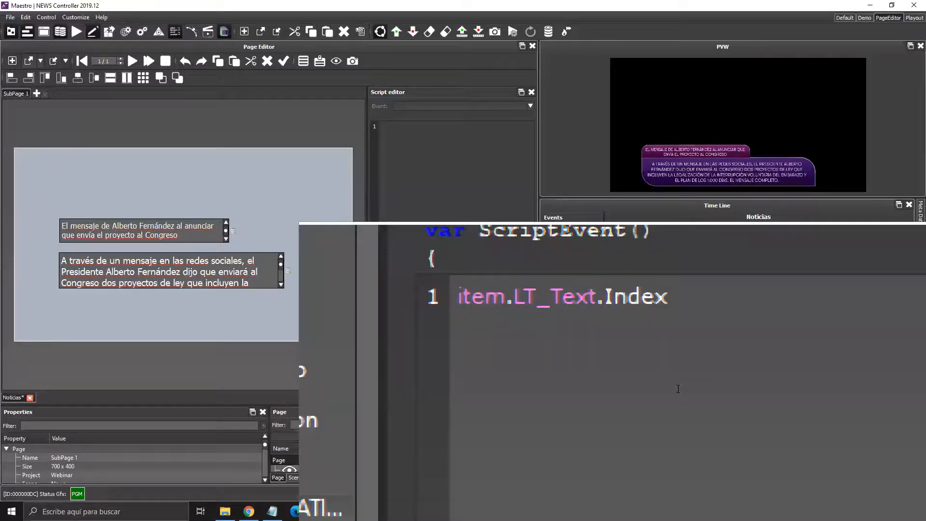
key("Left")
key("Left")
key("Left")
key("Left")
key("Left")
key("Left")
key("Left")
left_click(319, 60)
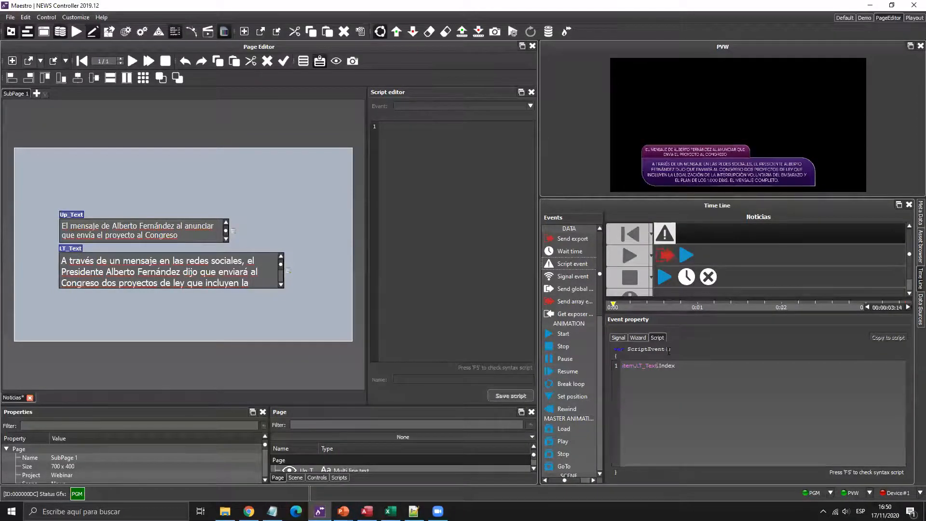
key("super+plus")
left_click(688, 369)
type("= ")
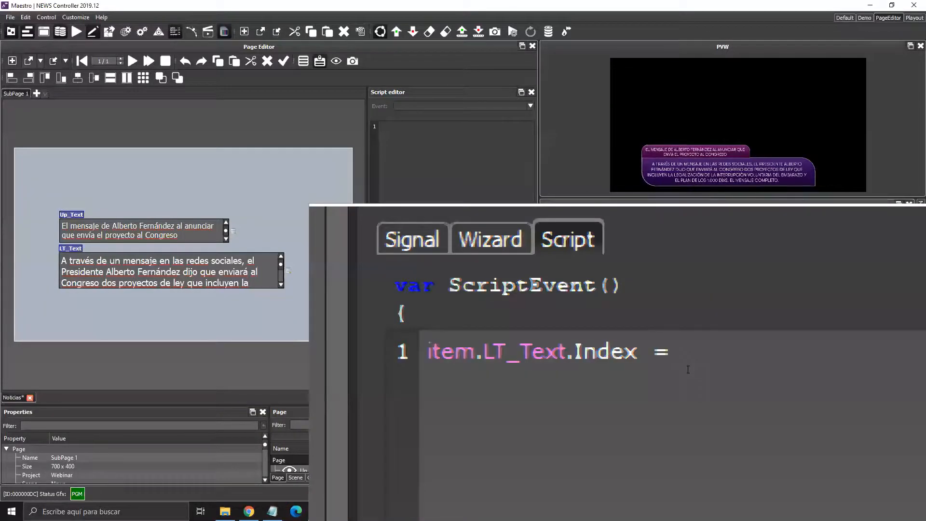
type("0;")
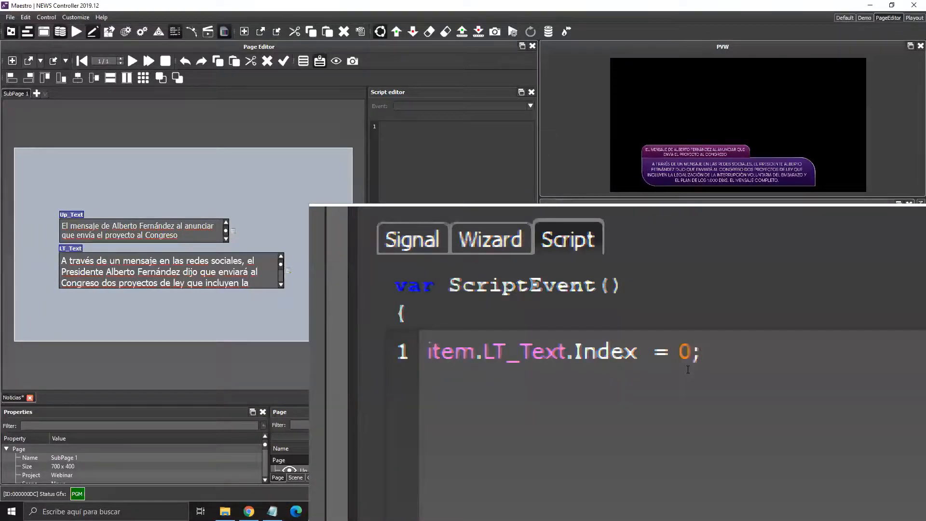
- Add the second script line item.Up_Text.Index = 0; and finish editing
key("Return")
type("item.")
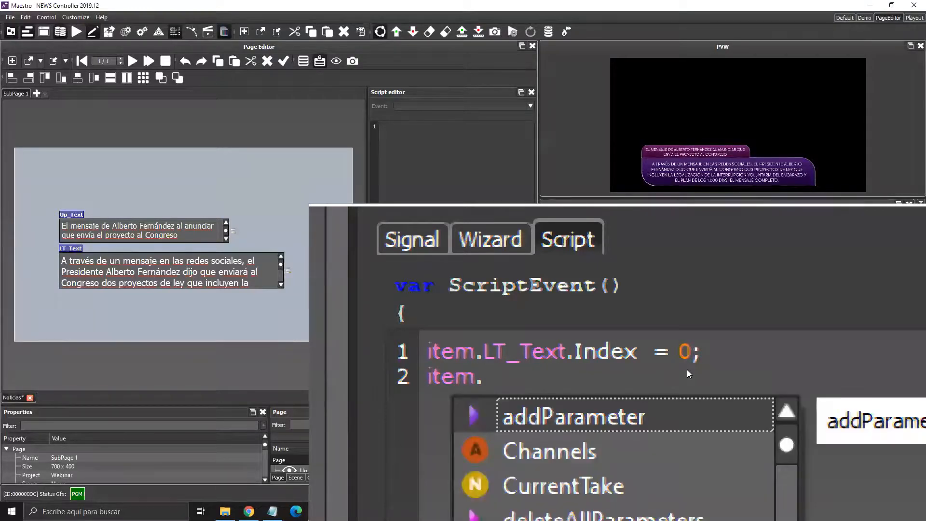
key("Down")
key("Down")
key("Down")
key("Down")
key("Down")
key("Down")
key("Down")
key("Down")
key("Down")
key("Down")
key("Down")
key("Down")
key("Down")
key("Down")
key("Down")
key("Down")
key("Down")
key("Down")
key("Down")
key("Down")
key("Down")
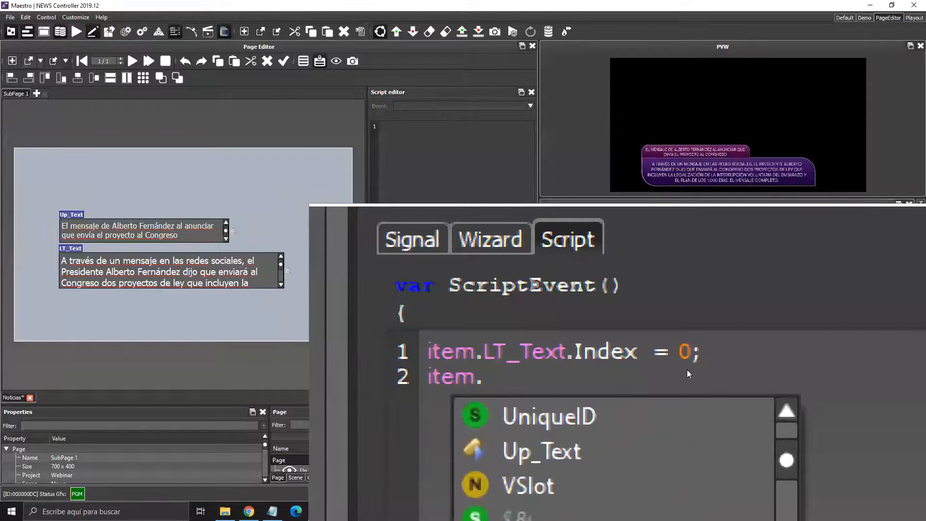
key("Up")
key("Up")
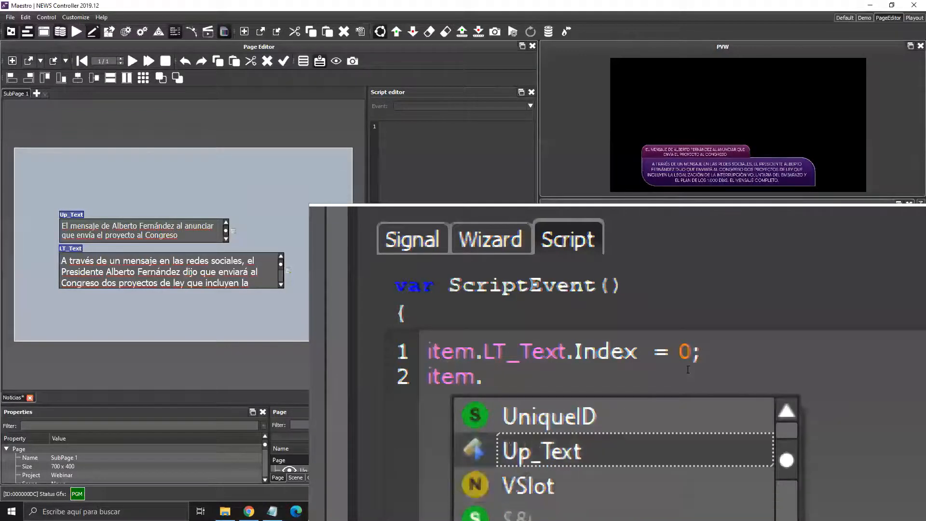
key("Return")
type(".in")
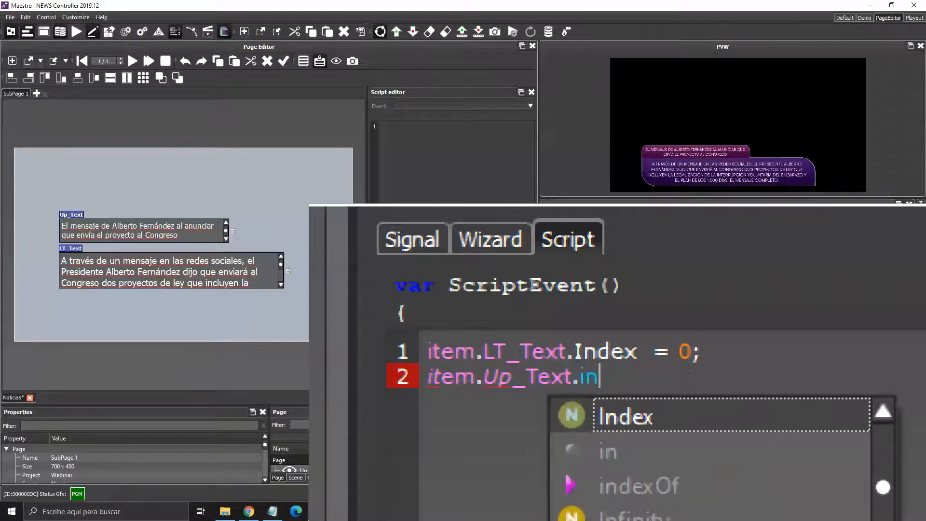
key("Return")
type("= 0;")
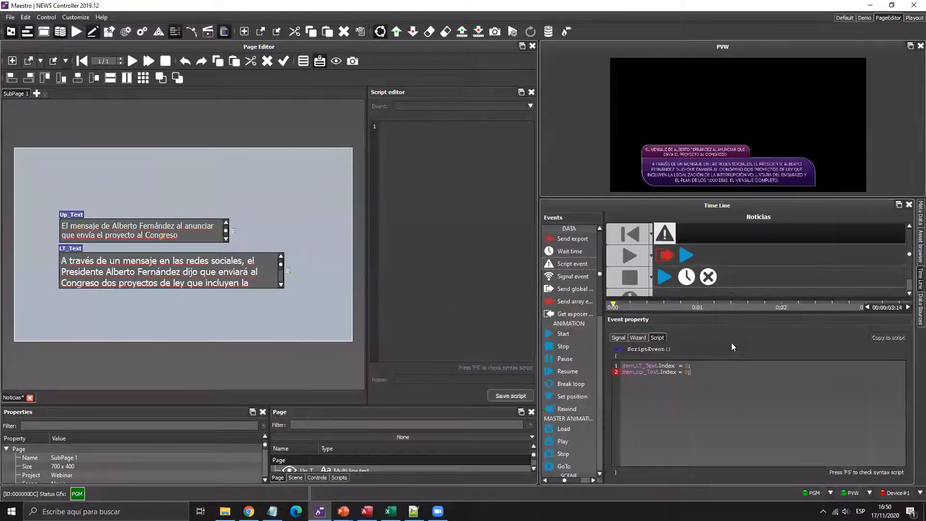
left_click(344, 361)
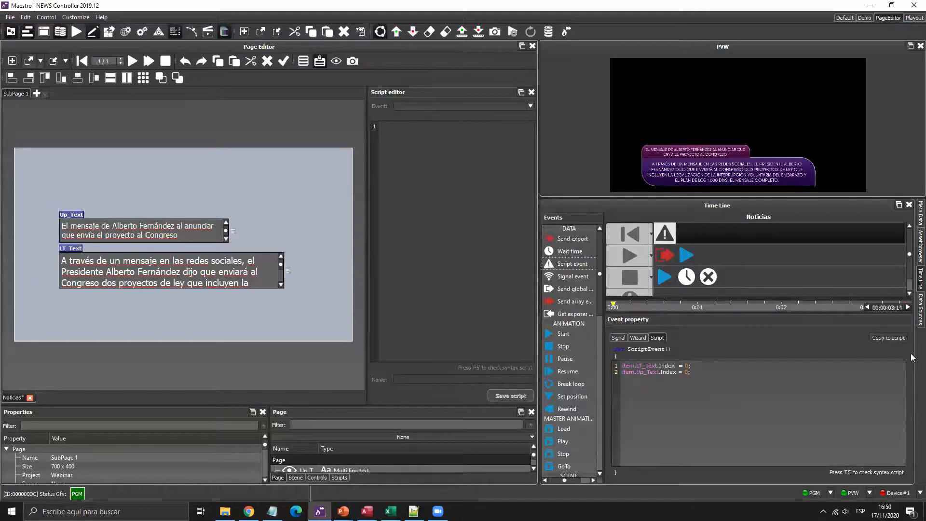
- Review the Titulo and Noticias query results in Data Sources, then return to the timeline
left_click(919, 309)
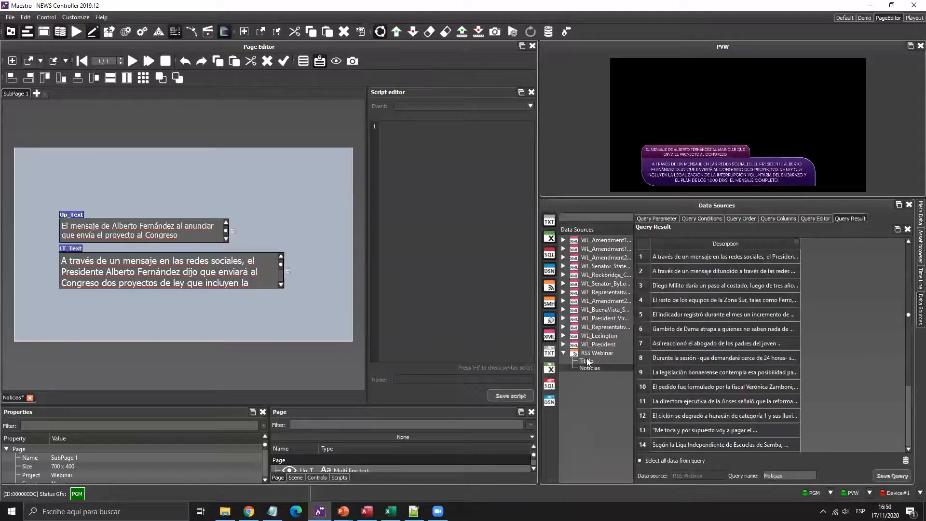
left_click(587, 360)
left_click(588, 368)
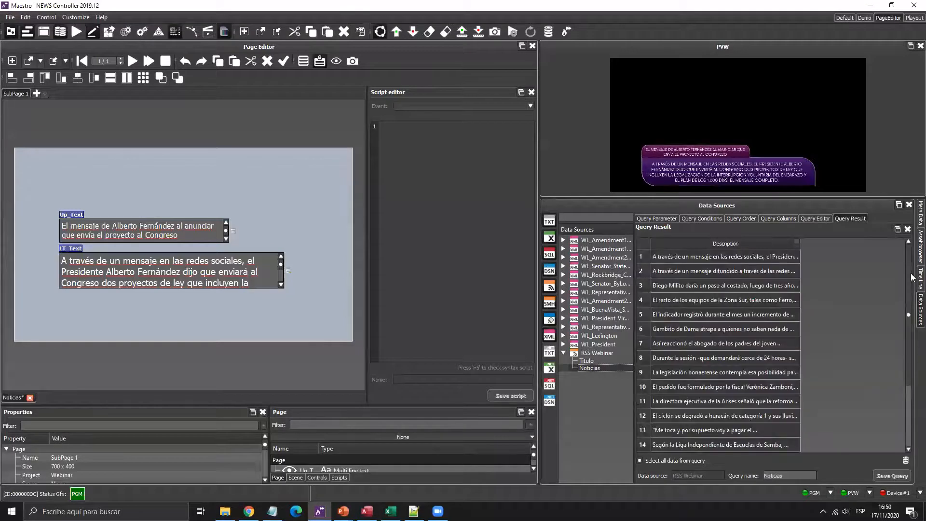
left_click(919, 278)
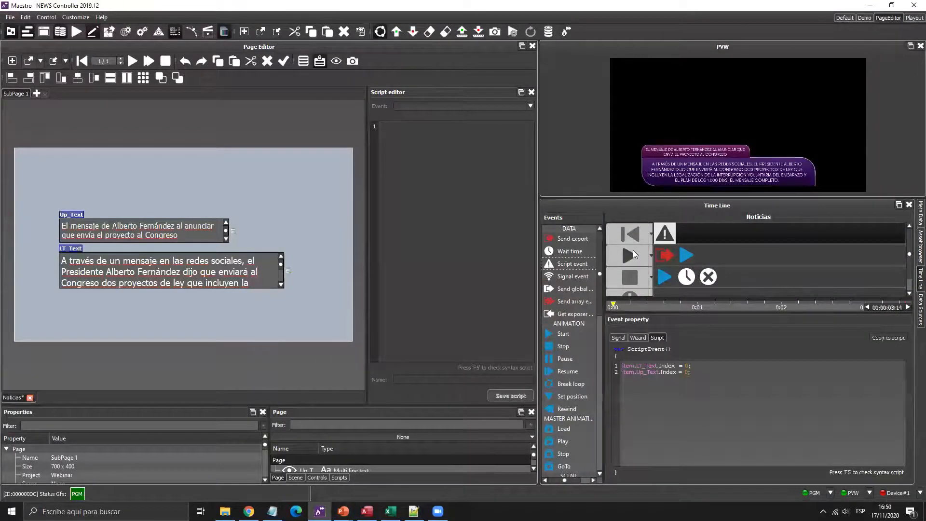
- Add a Wait time event after the start animation on the Play row and select it for duration editing
left_click(633, 251)
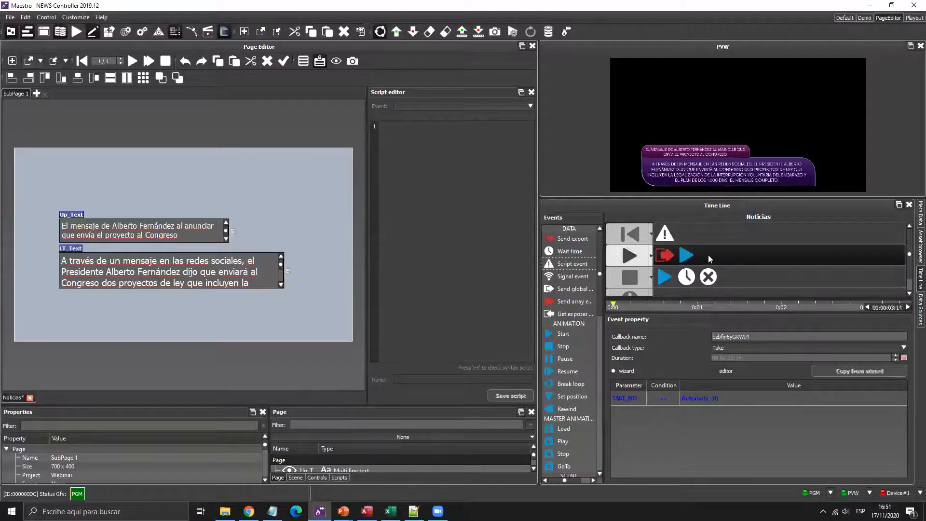
left_click_drag(570, 251, 752, 254)
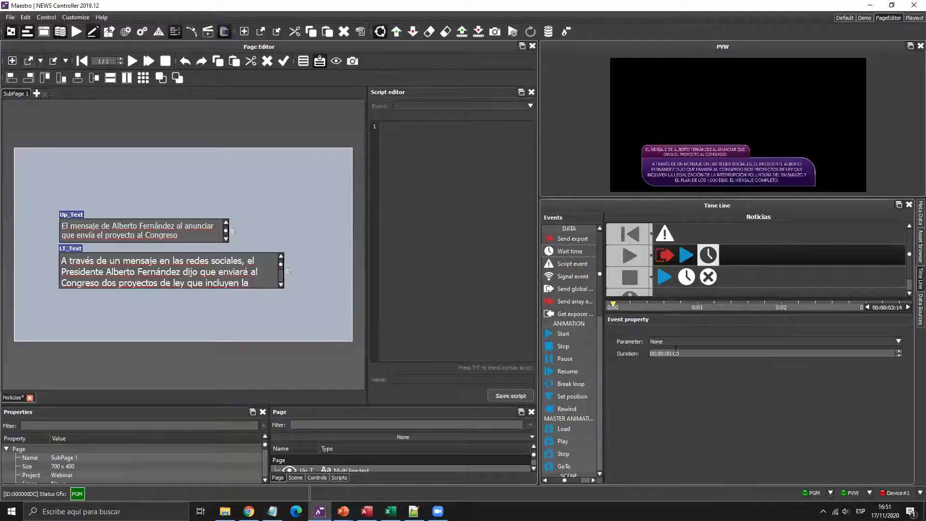
left_click(685, 254)
left_click(687, 384)
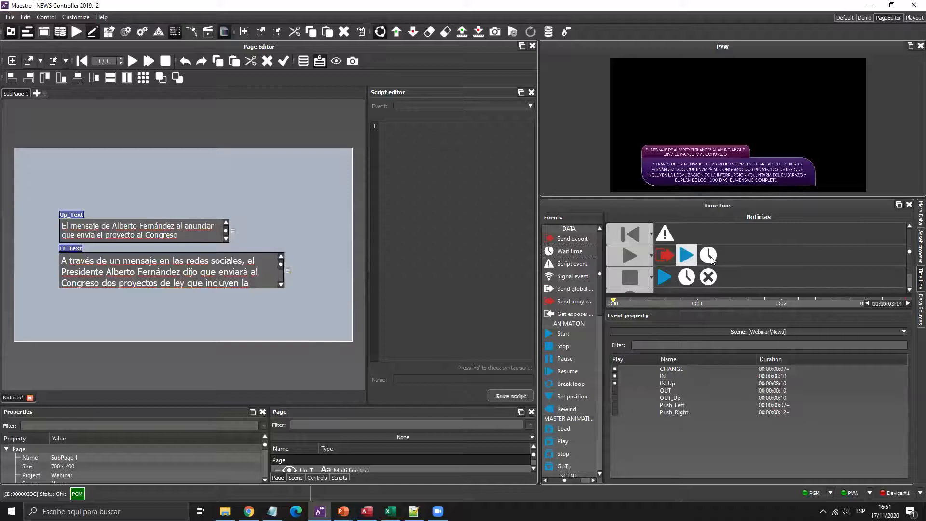
left_click(707, 254)
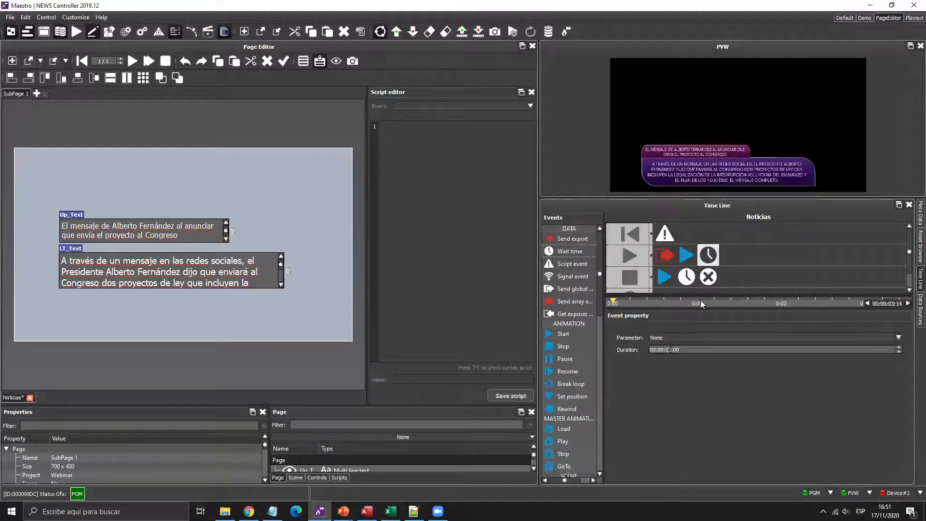
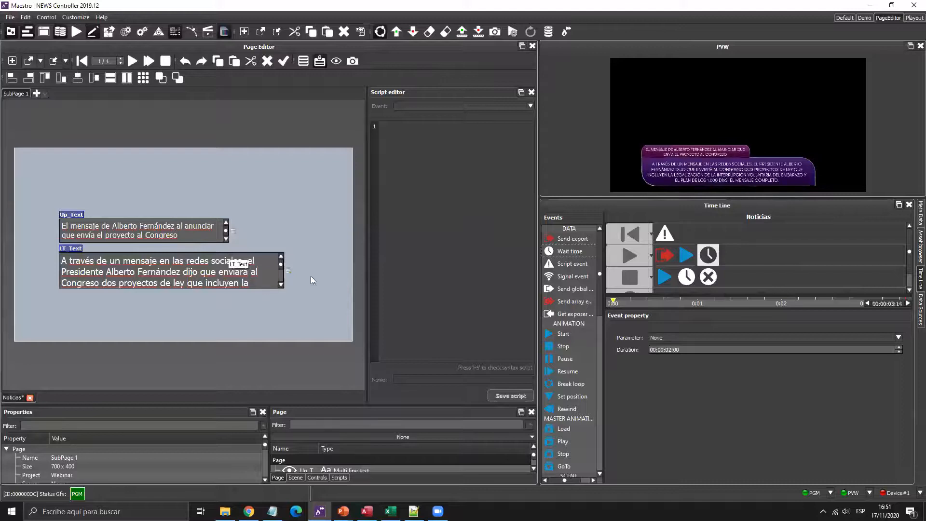
- Add a Script event to the Play track containing item.LT_Text.Index ++;
left_click_drag(565, 266, 750, 254)
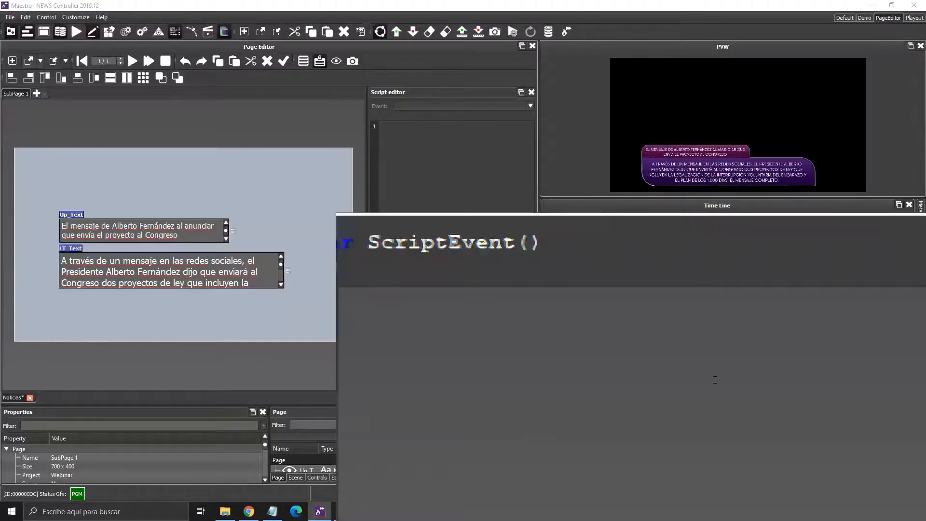
type("it")
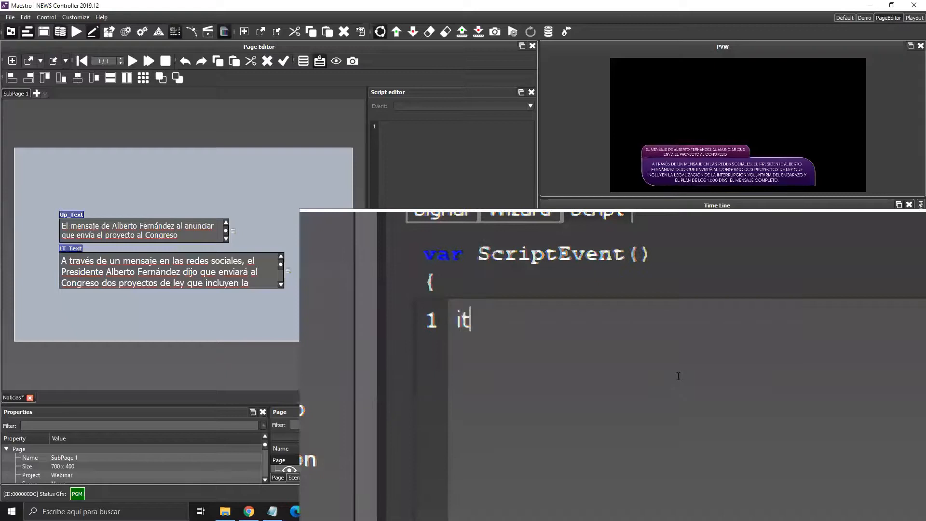
type("em.")
key("Down")
key("Down")
key("Down")
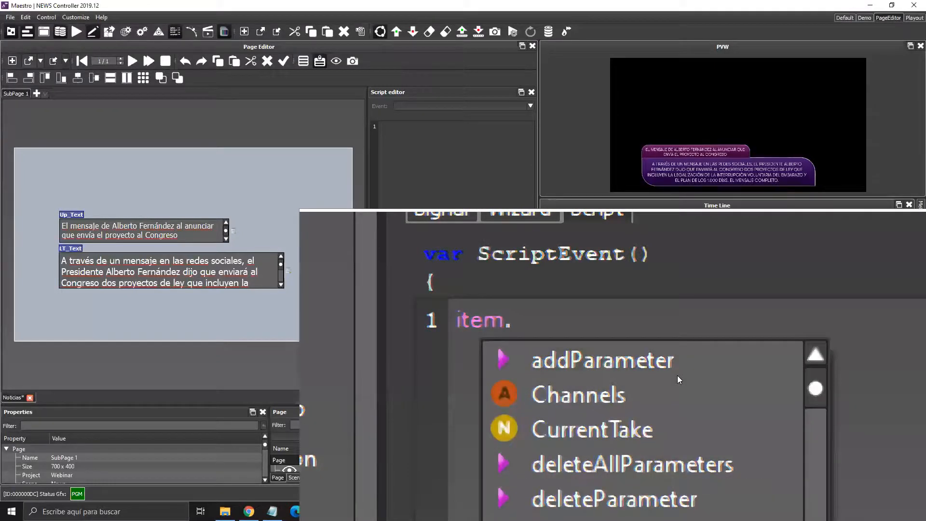
key("Down")
key("Down")
key("Down")
key("Down")
key("Down")
key("Down")
key("Down")
key("Down")
key("Up")
key("Up")
key("Up")
key("Up")
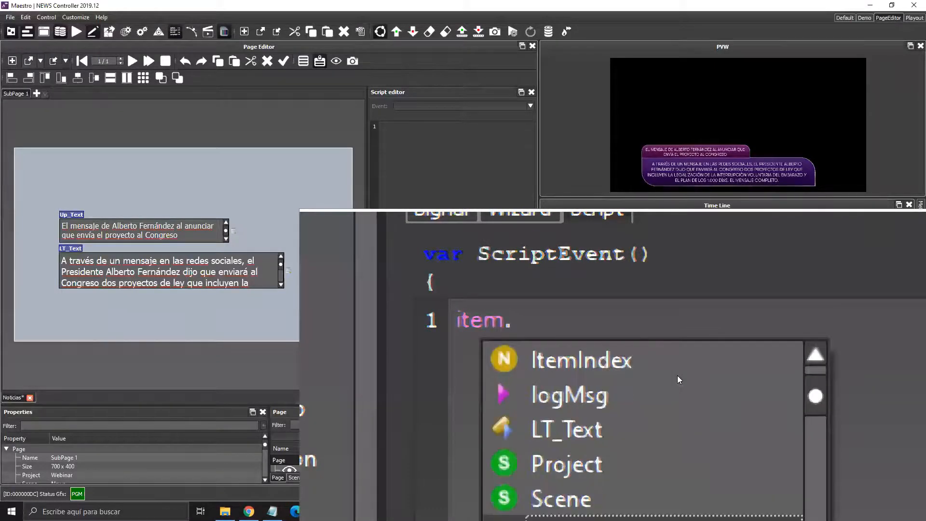
key("Return")
type(".")
key("Down")
key("Down")
key("Down")
key("Return")
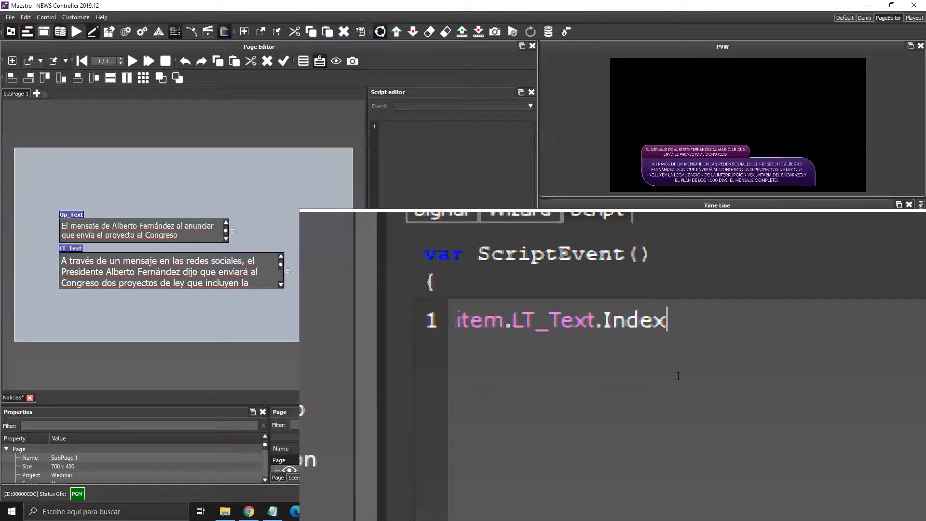
type("++;")
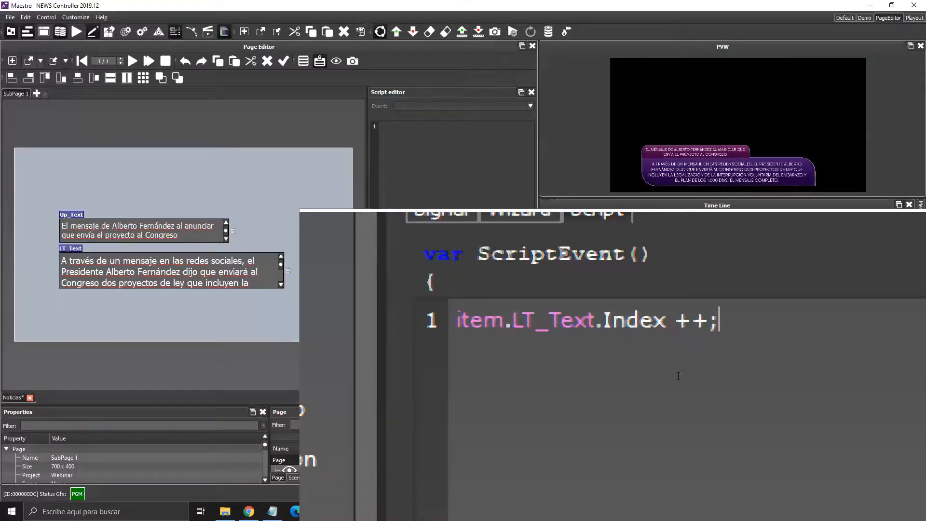
- Add a second script line item.Up_Text.Index ++;
key("Return")
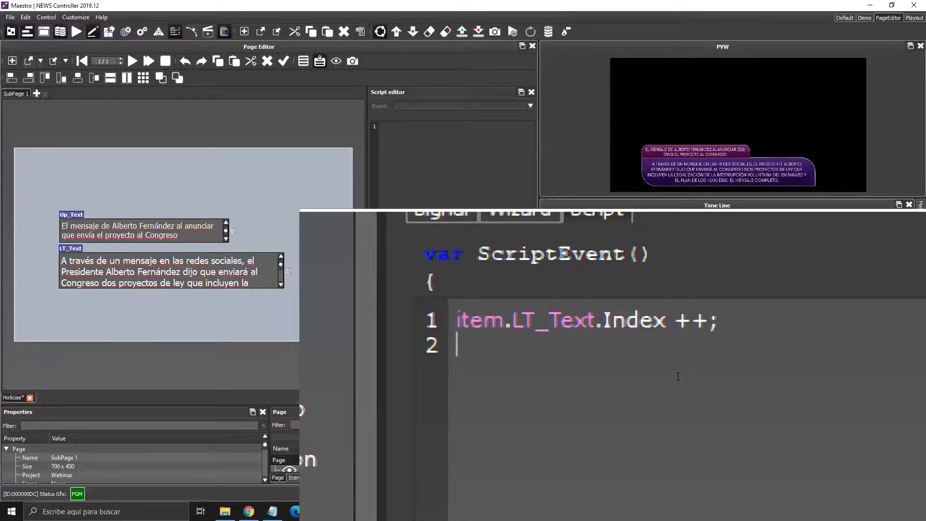
type("item")
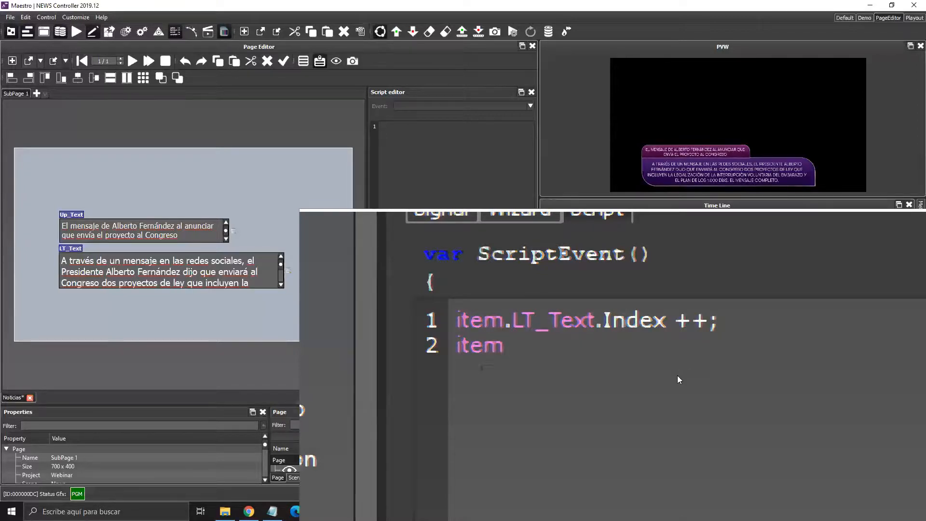
type(".")
scroll(677, 376, "down", 3)
scroll(677, 375, "down", 9)
key("Up")
key("Up")
key("Up")
key("Up")
key("Down")
key("Return")
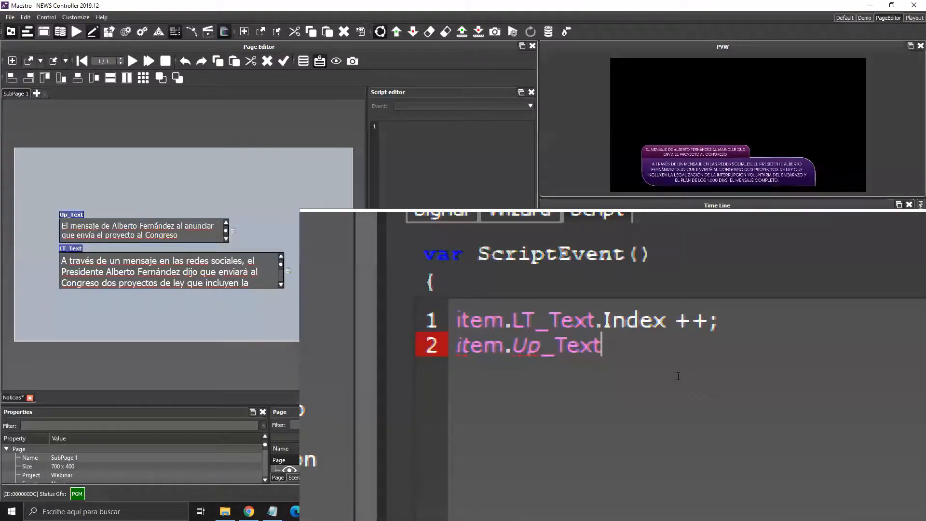
type(".in")
key("Return")
type("++;")
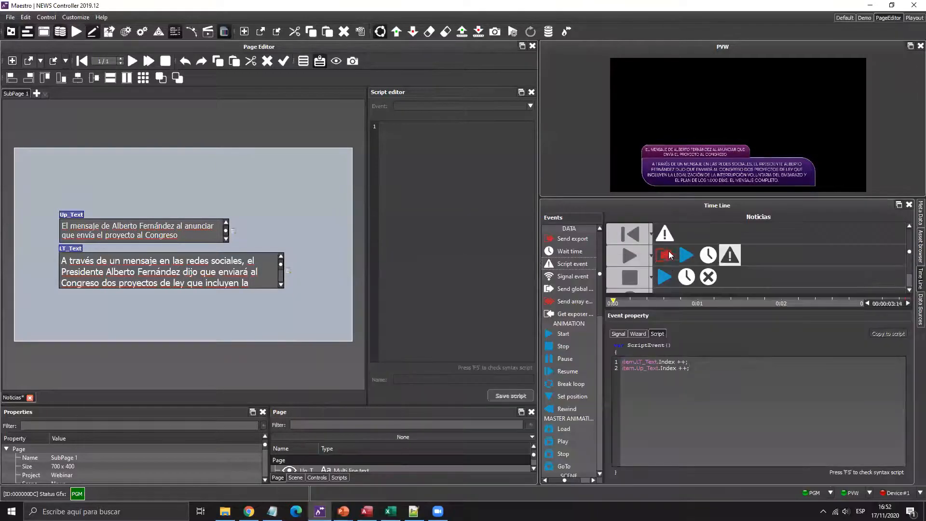
- Check the Index = 0 reset and Index ++ increment scripts, then save the Noticias page
left_click(632, 236)
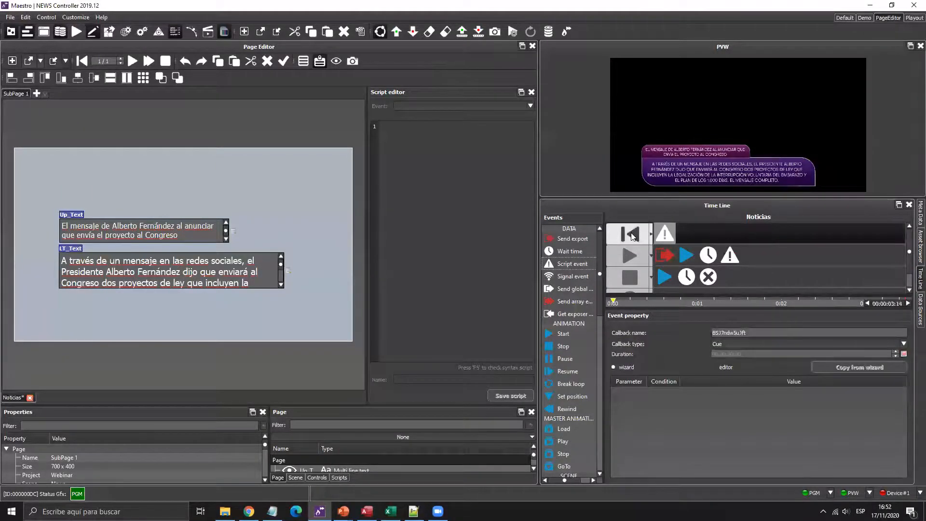
left_click(670, 234)
left_click(630, 253)
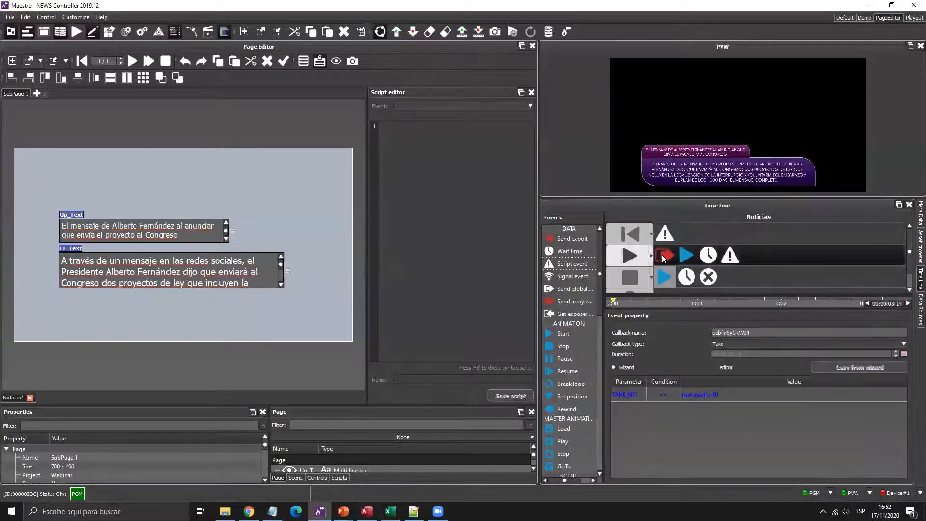
left_click(664, 256)
left_click(686, 256)
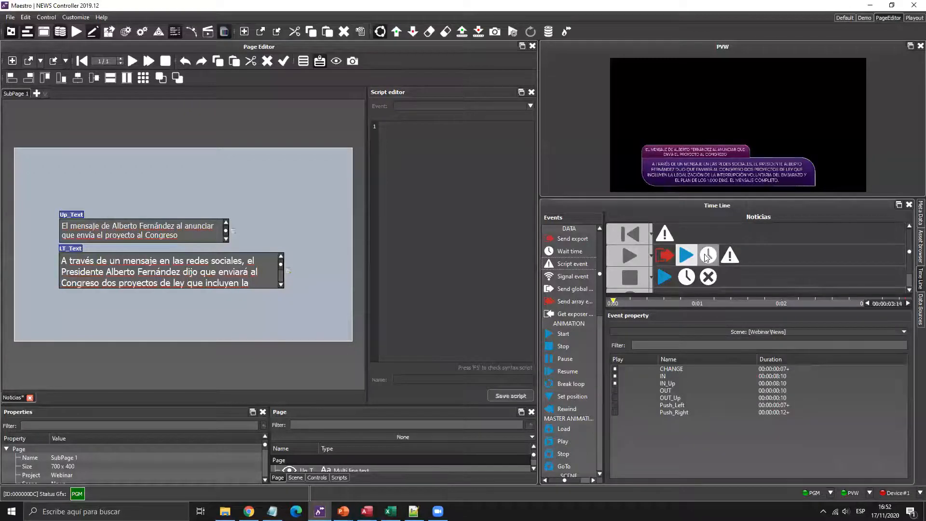
left_click(707, 256)
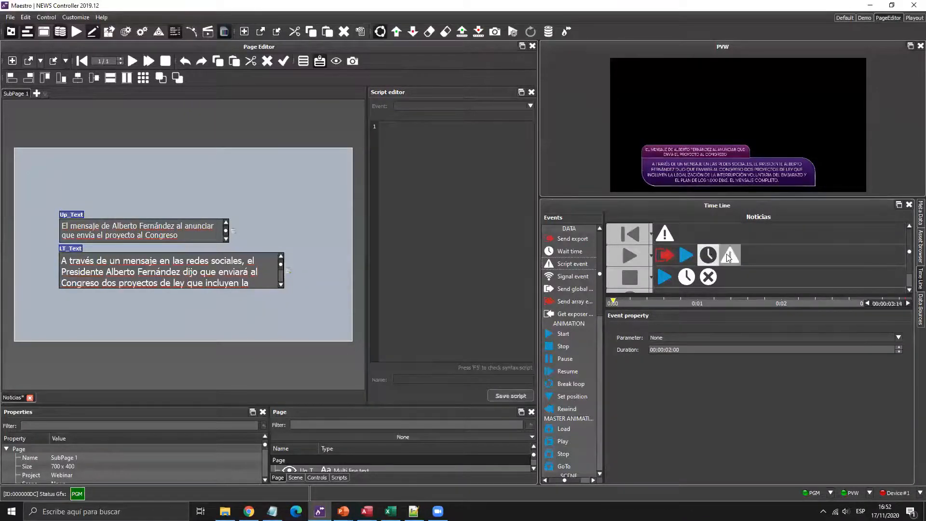
left_click(729, 256)
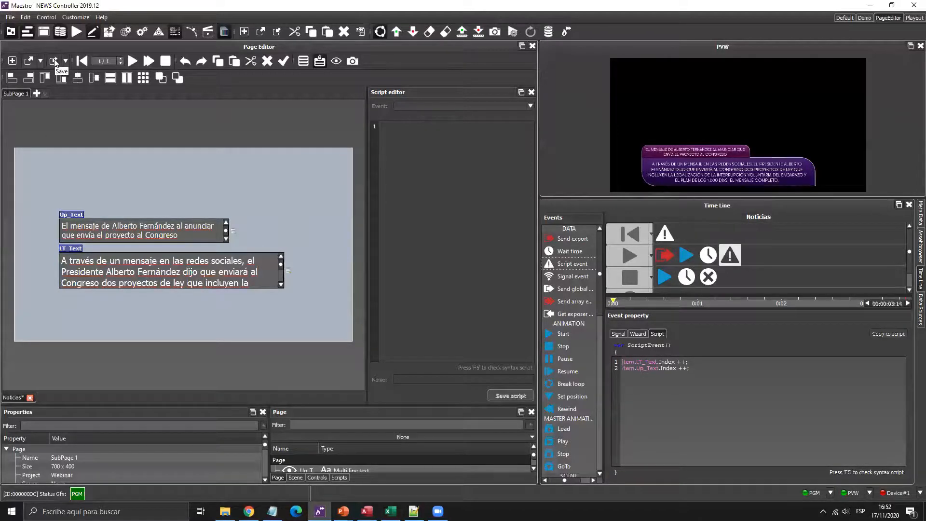
left_click(666, 235)
left_click(728, 253)
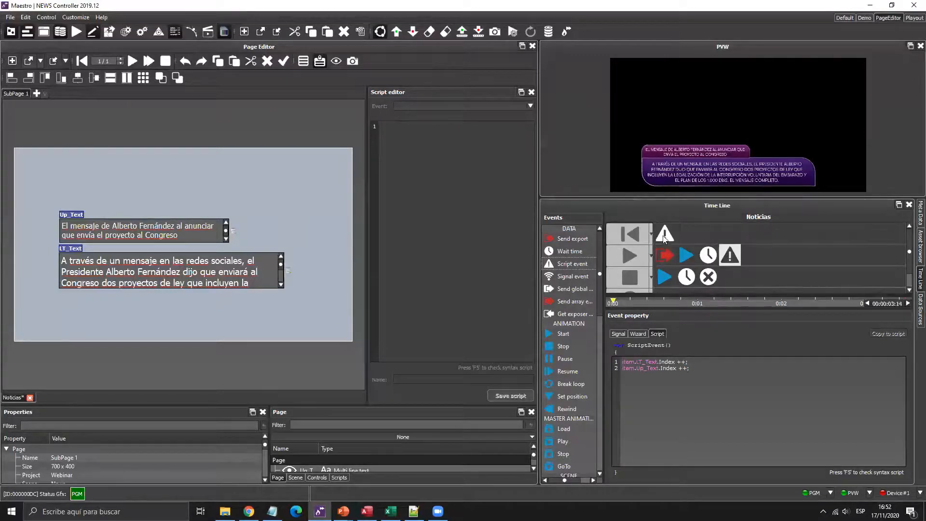
left_click(57, 61)
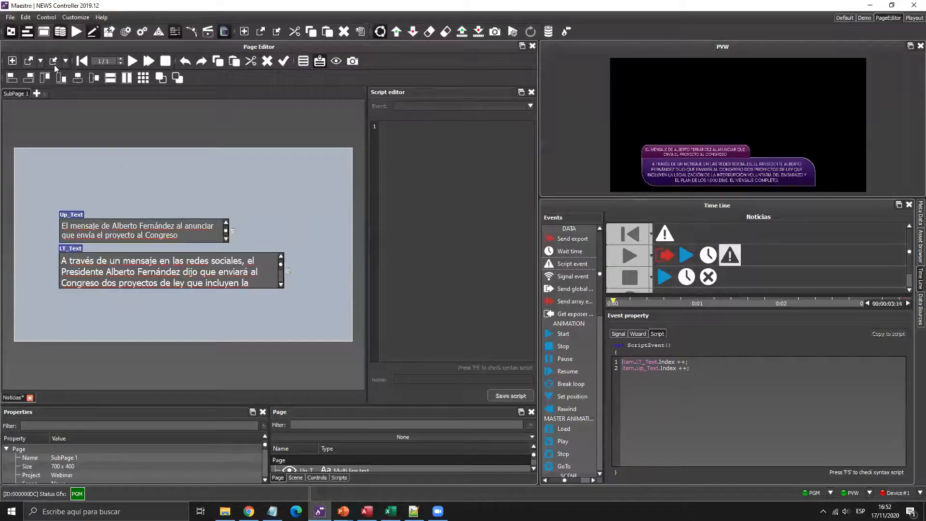
- Drag Noticias from /Webinar/ into the Playout rundown and play it to air
left_click(914, 18)
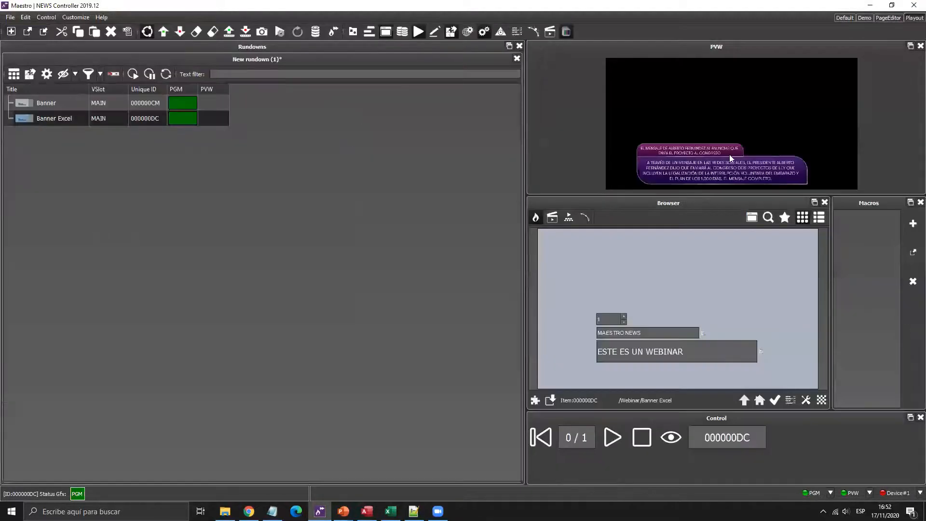
left_click(742, 401)
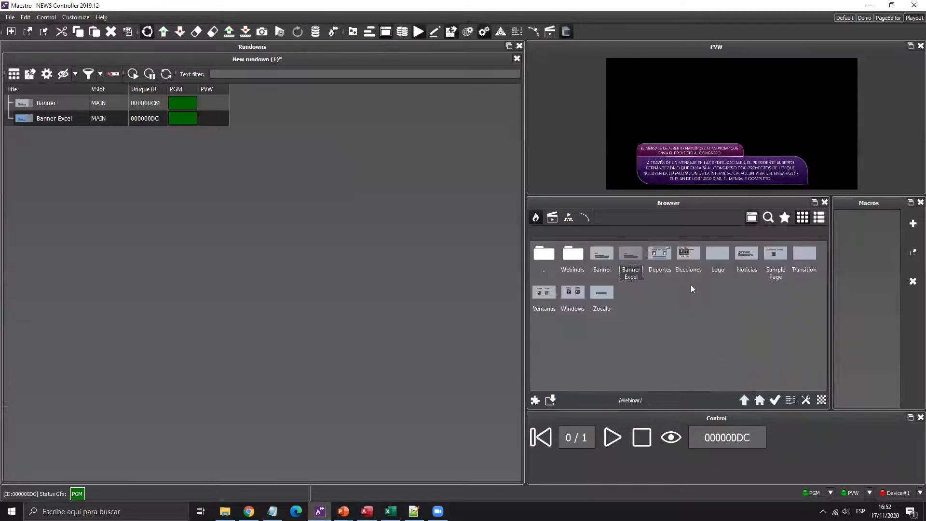
left_click_drag(738, 245, 145, 144)
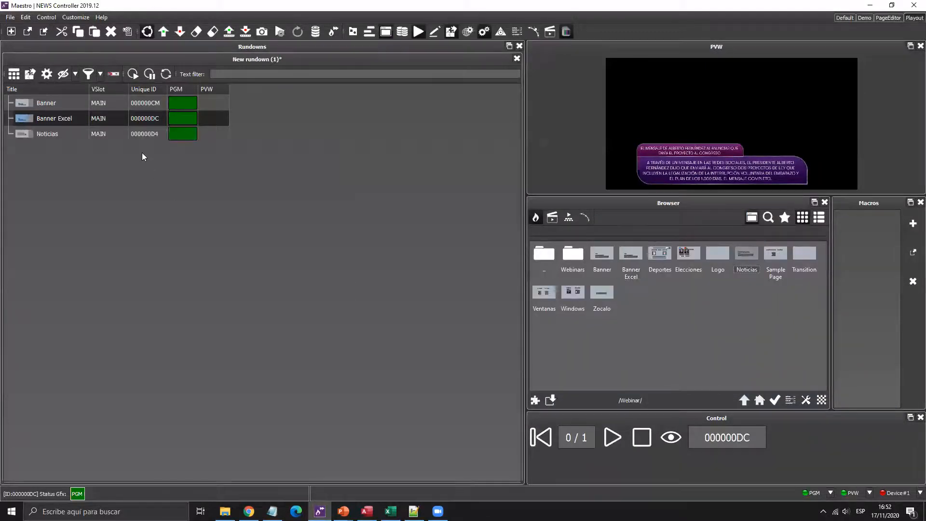
left_click(124, 138)
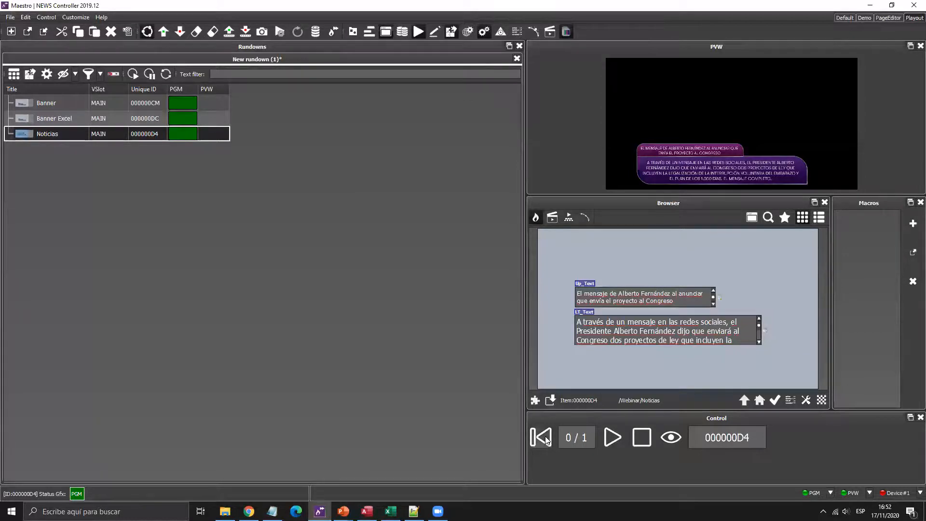
left_click(607, 442)
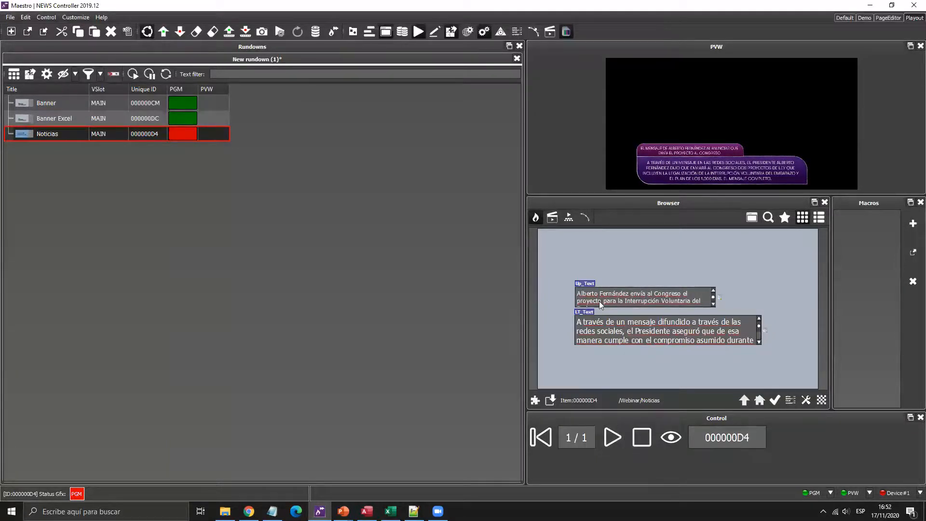
left_click_drag(605, 194, 631, 235)
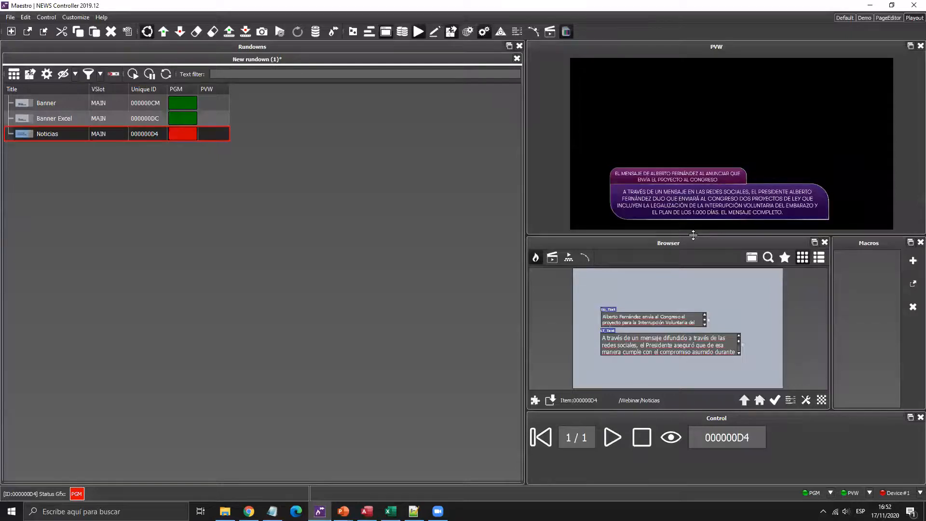
left_click_drag(693, 235, 655, 198)
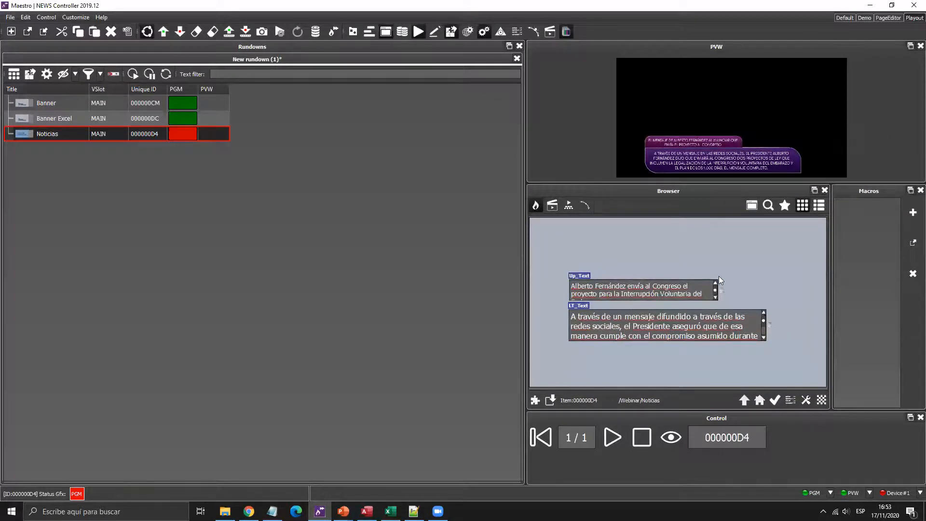
- Return to the Default layout and view the take track's increment script
left_click(845, 17)
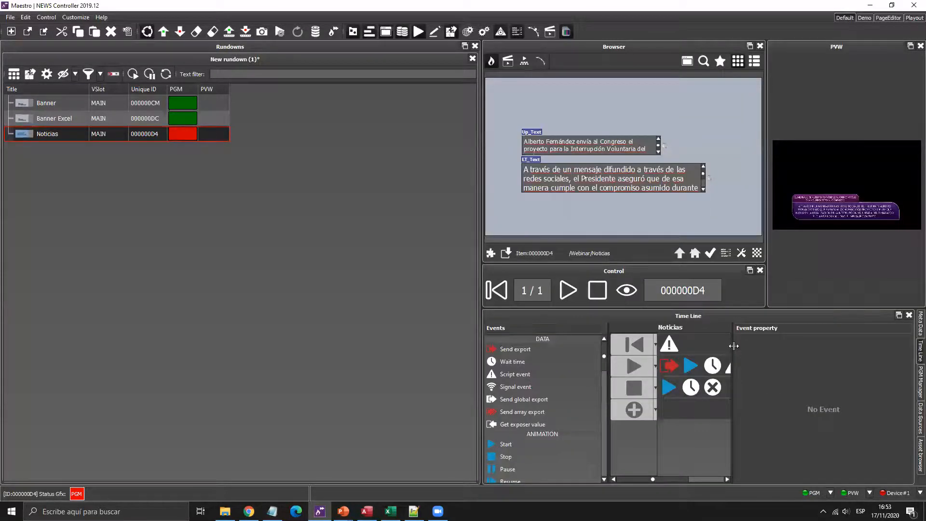
left_click_drag(481, 324, 393, 317)
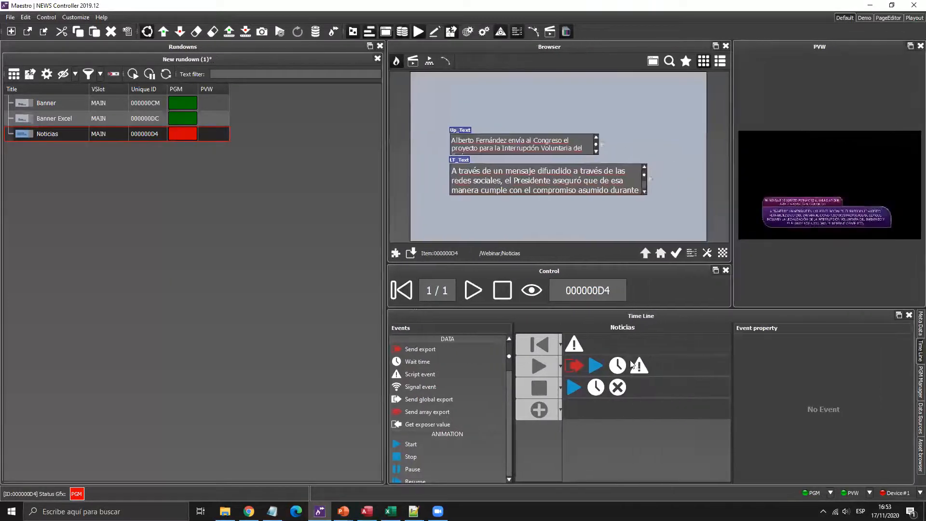
left_click(636, 365)
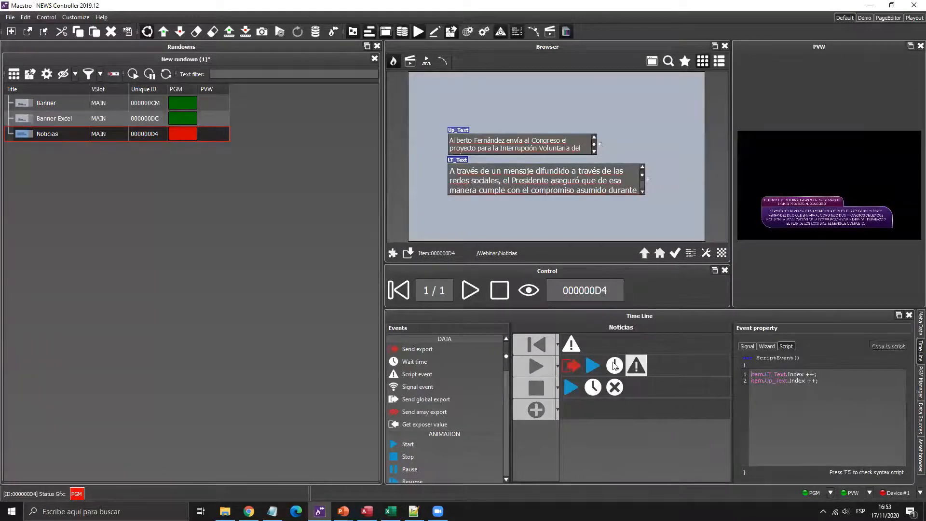
left_click(825, 384)
- Take two more news items, stop the graphic, and select cell B2 in Webinar.xlsx
left_click(471, 291)
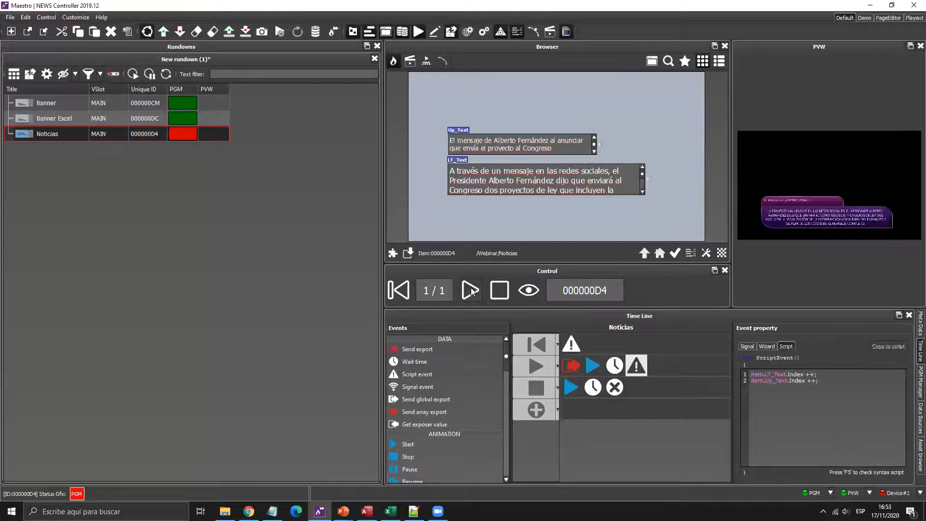
left_click(470, 291)
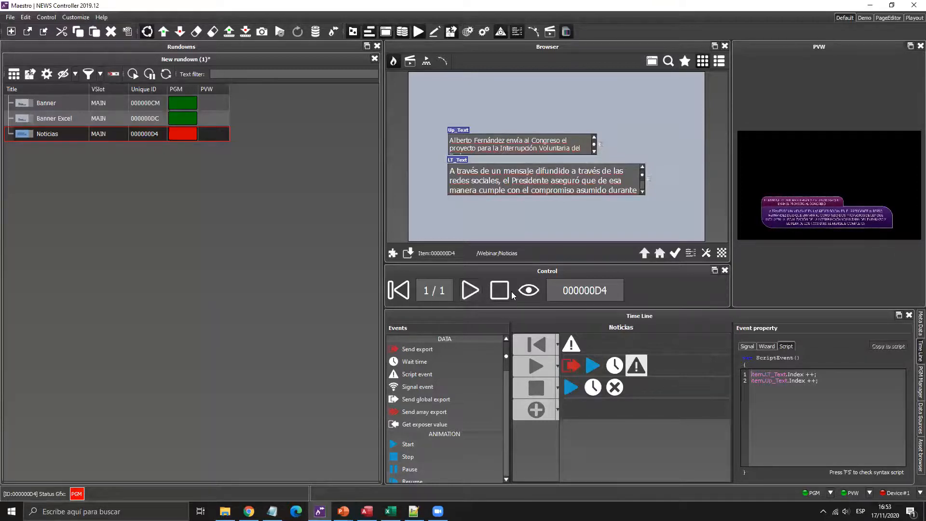
left_click(498, 293)
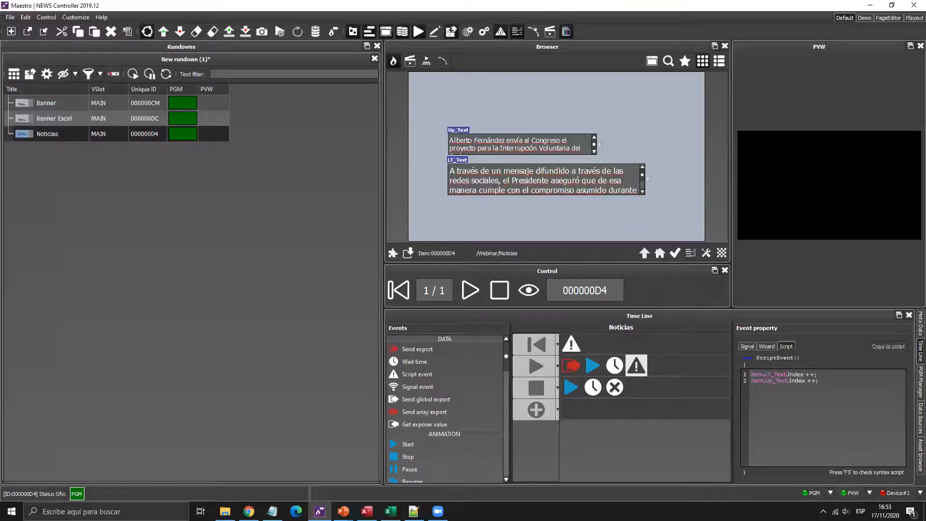
key("alt+Tab")
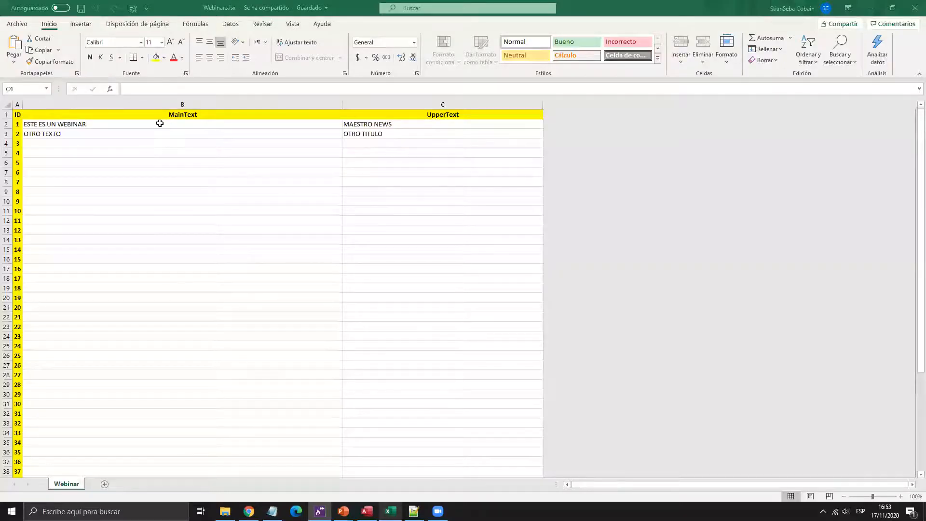
left_click(160, 123)
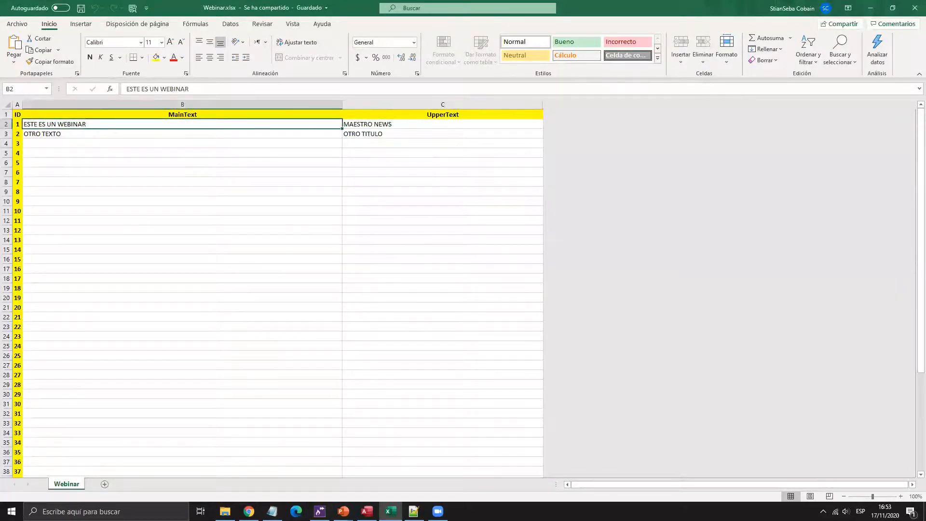
- Step through records 1–5 of the Access dbo_Webinar table, then return to Maestro
key("alt+Tab")
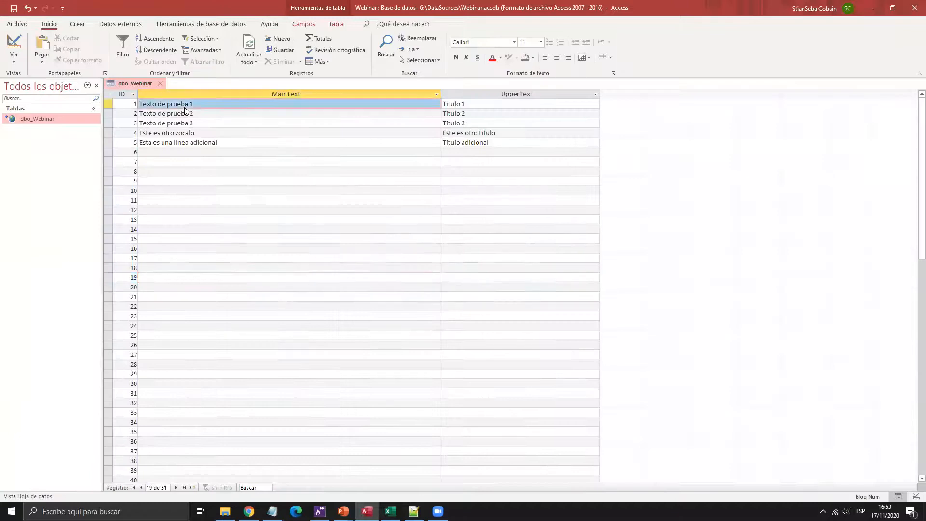
left_click(213, 114)
left_click(216, 102)
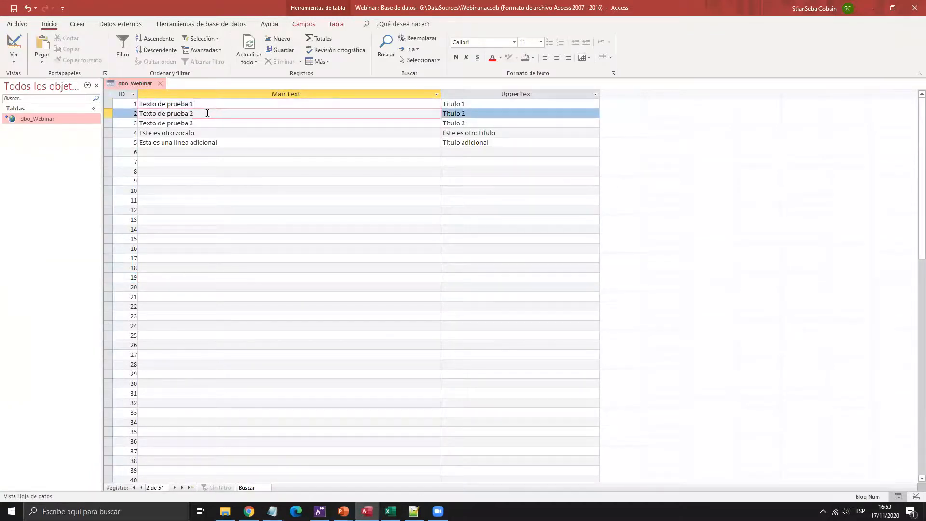
left_click(204, 116)
left_click(204, 124)
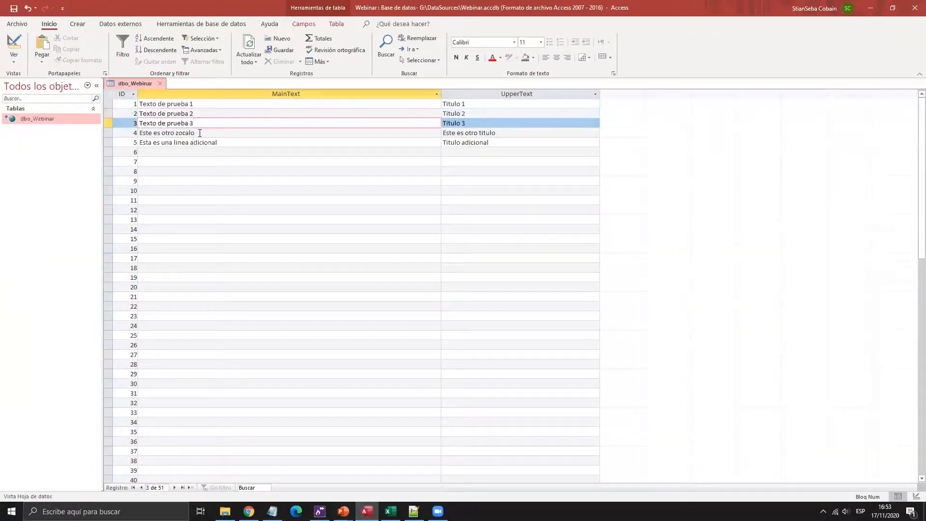
left_click(196, 134)
left_click(197, 143)
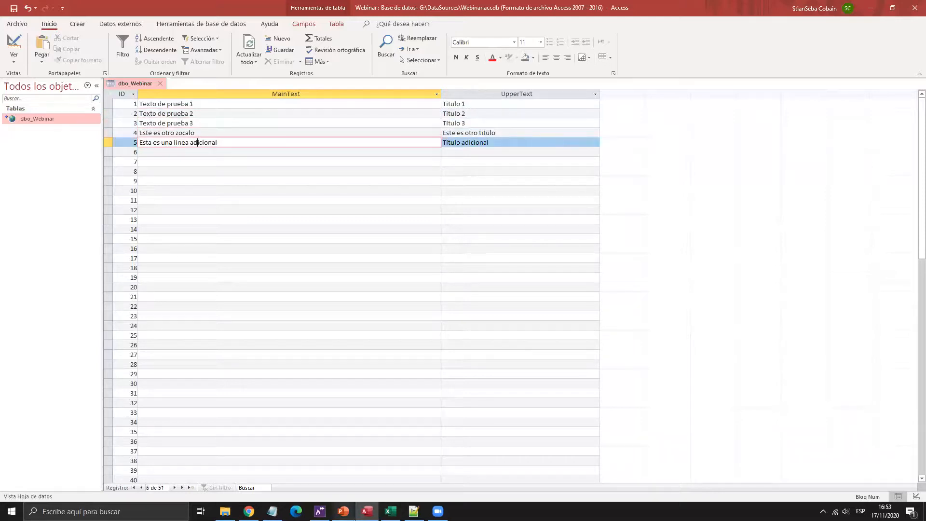
key("alt+Tab")
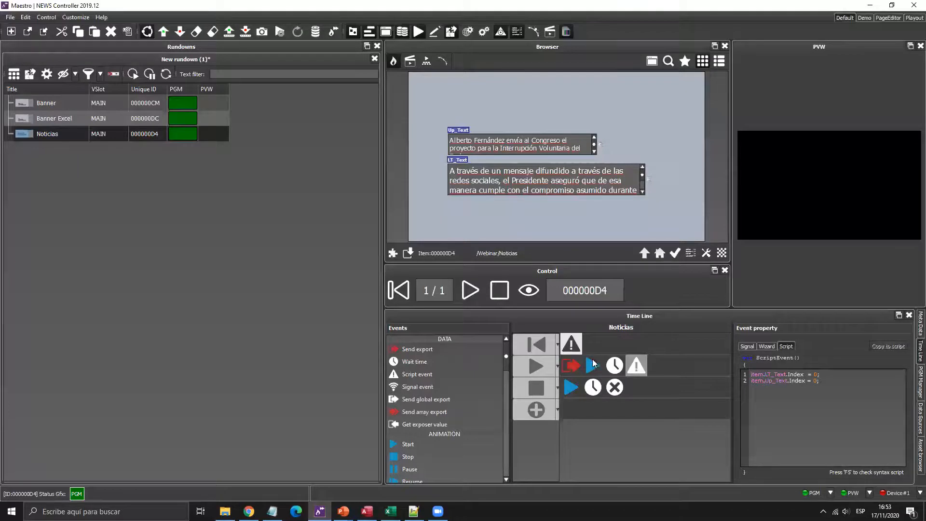
- Open Noticias in the PageEditor layout with the reset script and Controls list showing
left_click(636, 365)
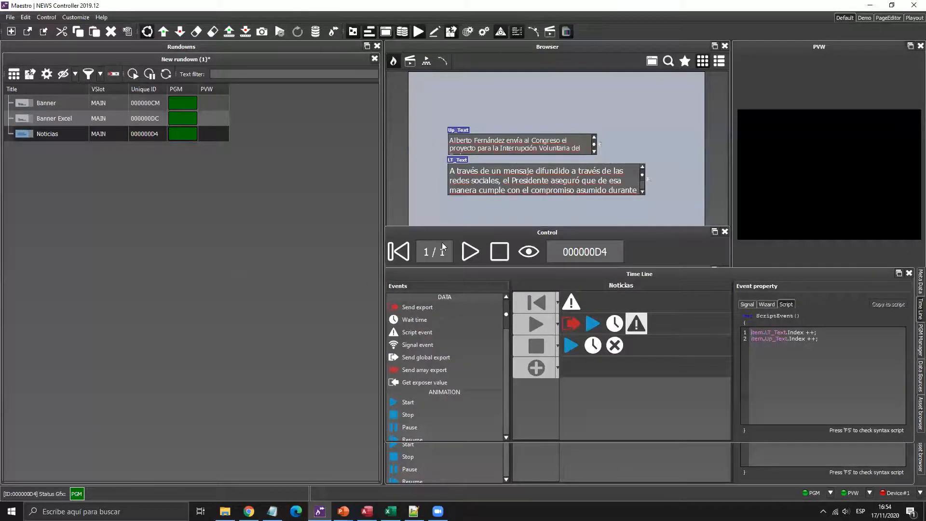
left_click(888, 17)
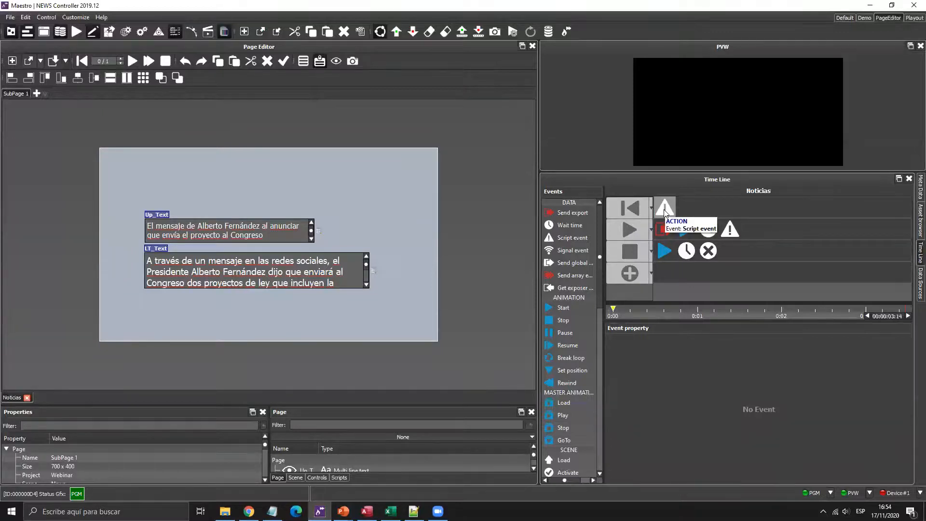
left_click(664, 211)
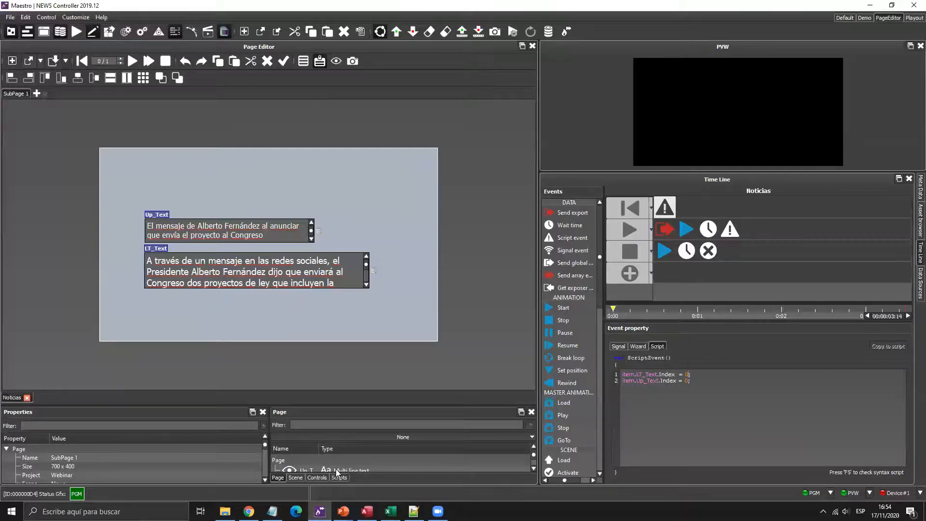
left_click(318, 478)
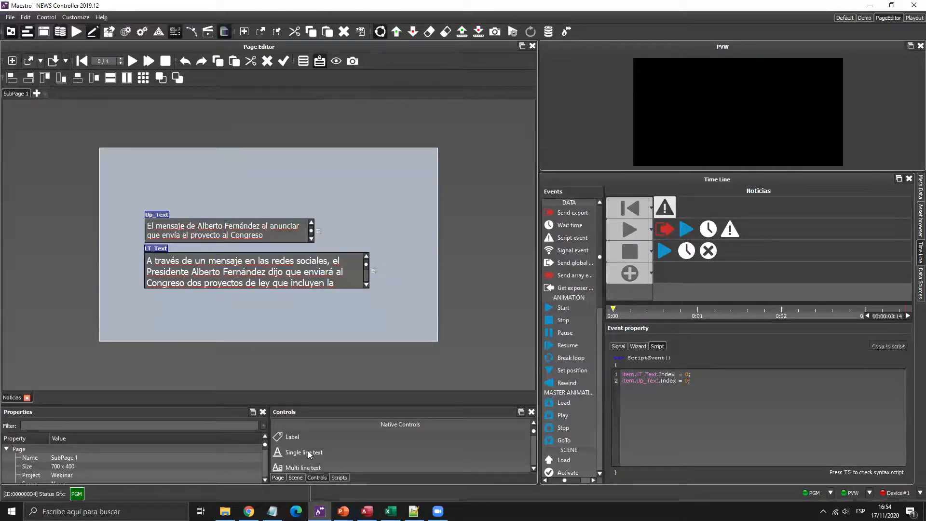
- Place an Integer value control named Indice on the Noticias page above Up_Text
scroll(308, 450, "down", 5)
left_click_drag(306, 457, 191, 185)
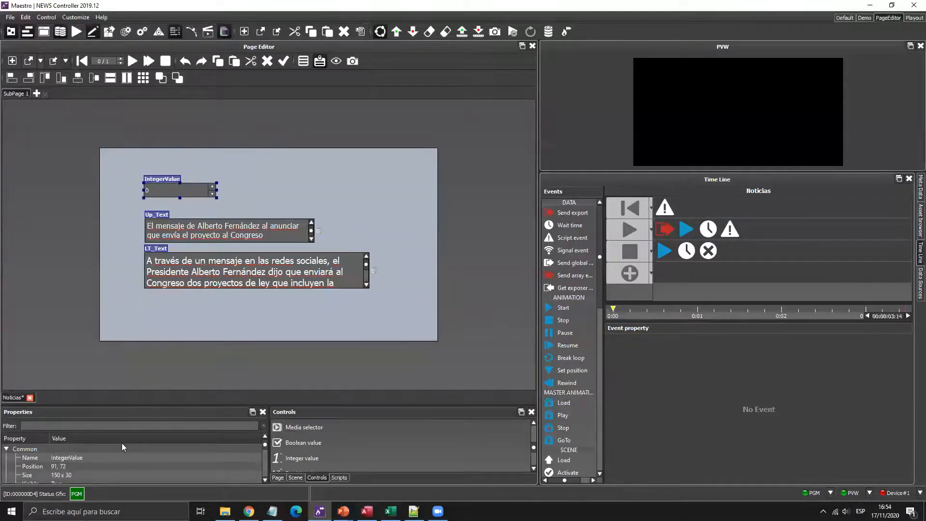
double_click(106, 457)
type("Indice")
key("Return")
left_click(665, 207)
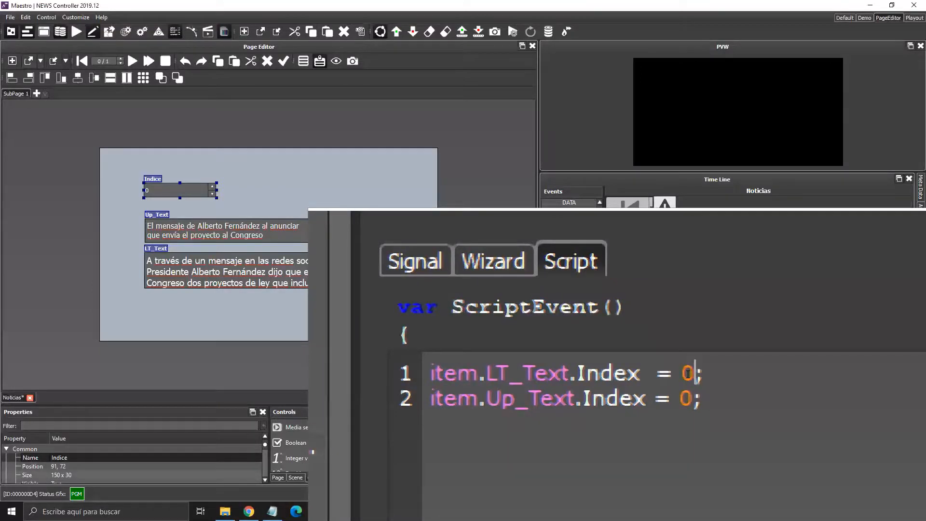
- Replace the 0 on the LT_Text line with item.Indice.Value
key("BackSpace")
type("item.")
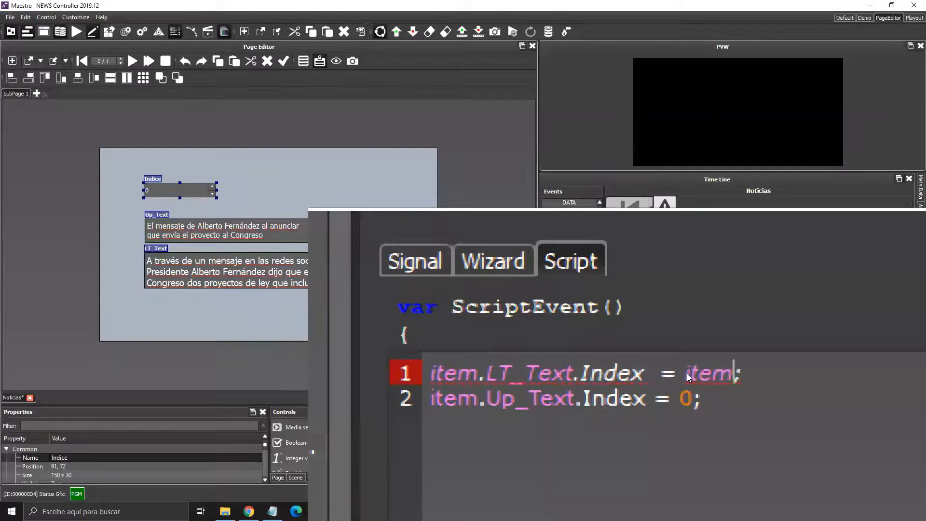
scroll(686, 373, "down", 3)
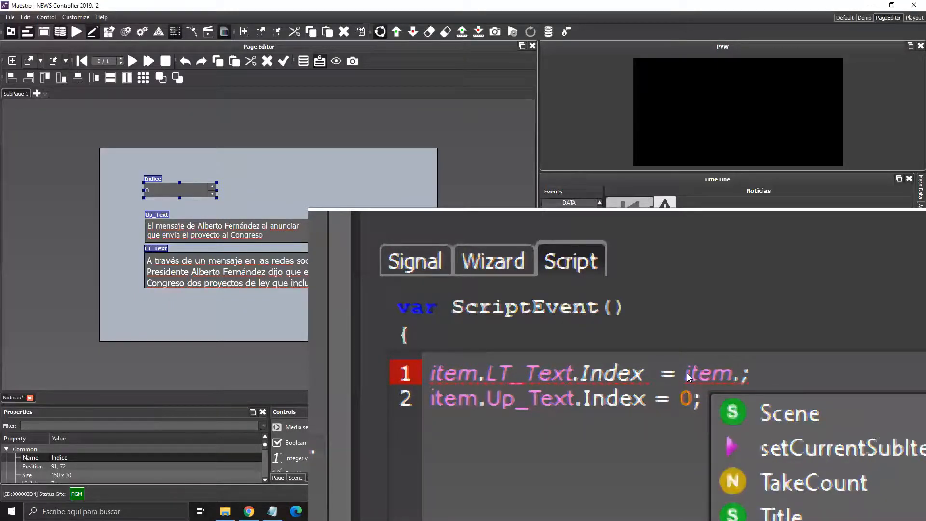
key("Down")
key("Up")
key("Up")
key("Up")
key("Up")
key("Up")
key("Up")
key("Up")
key("Down")
key("Return")
type(".v")
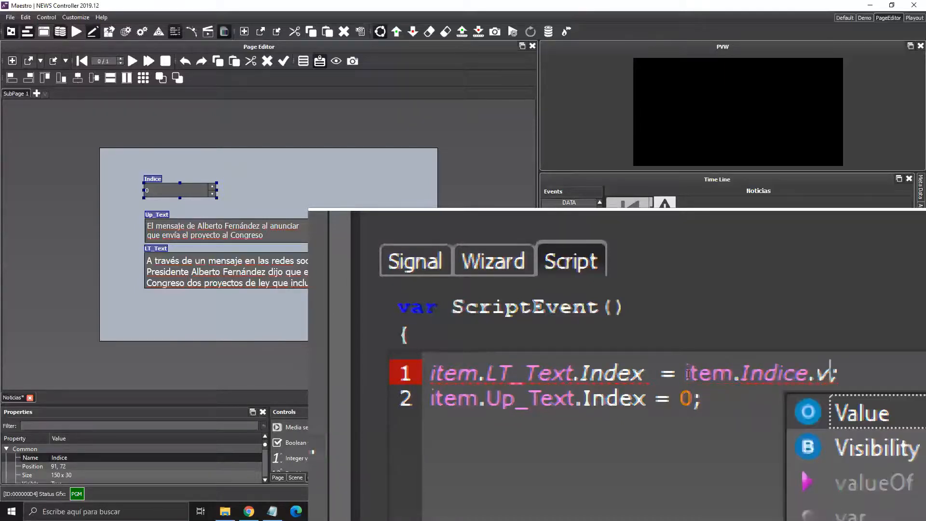
key("Return")
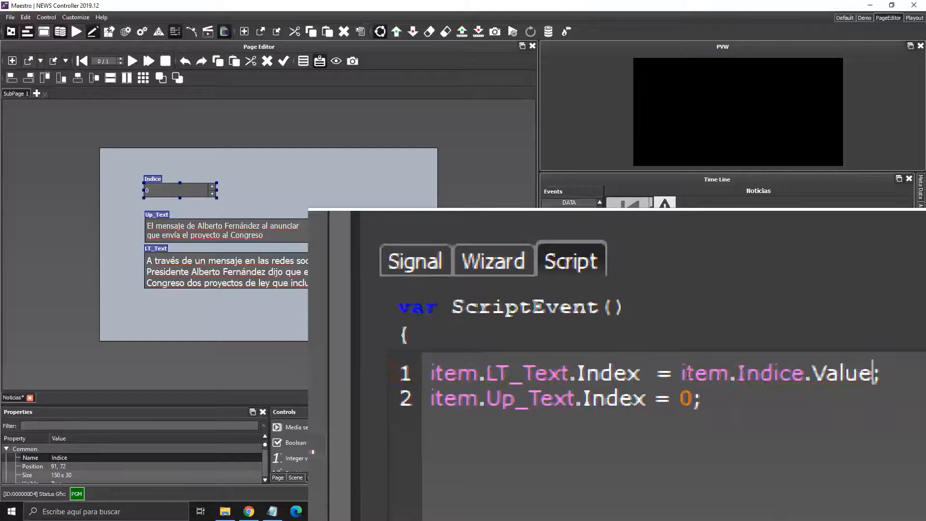
- Copy item.Indice.Value over the 0 on the Up_Text line
left_click(687, 374)
key("shift+Right")
key("shift+Right")
key("shift+Right")
key("shift+Right")
key("shift+Right")
key("shift+Right")
key("shift+Right")
key("shift+Right")
key("shift+Right")
key("shift+Right")
key("shift+Right")
key("shift+Right")
key("shift+Right")
key("shift+Right")
key("shift+Right")
key("shift+Right")
key("shift+Right")
key("ctrl+c")
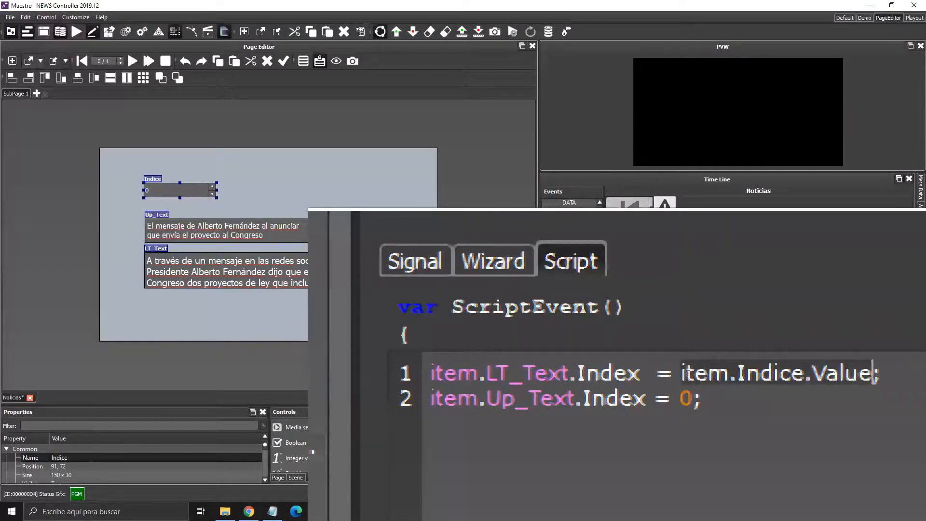
key("Down")
key("Left")
key("shift+Left")
key("ctrl+v")
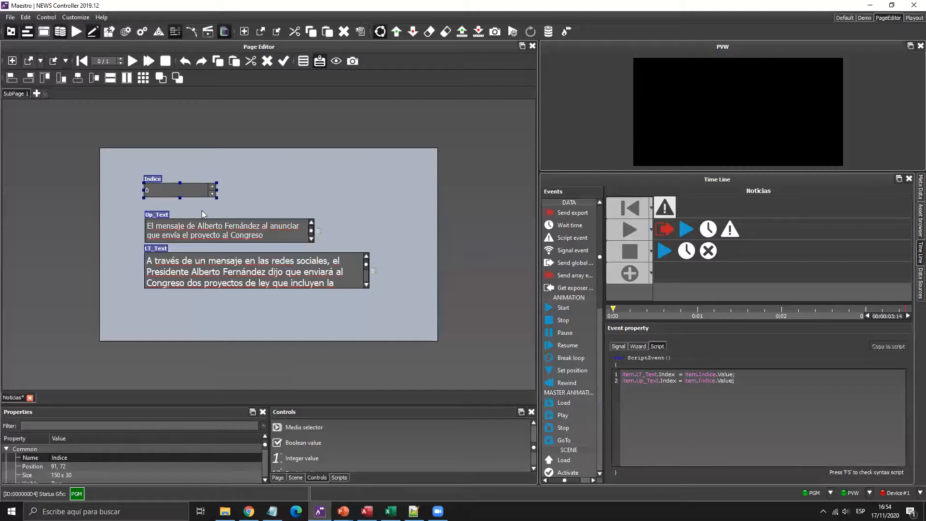
- Raise Indice to 15, save the Noticias page with Ctrl+S, and return to the Default layout
left_click(213, 185)
left_click(213, 185)
left_click(213, 185)
left_click(213, 185)
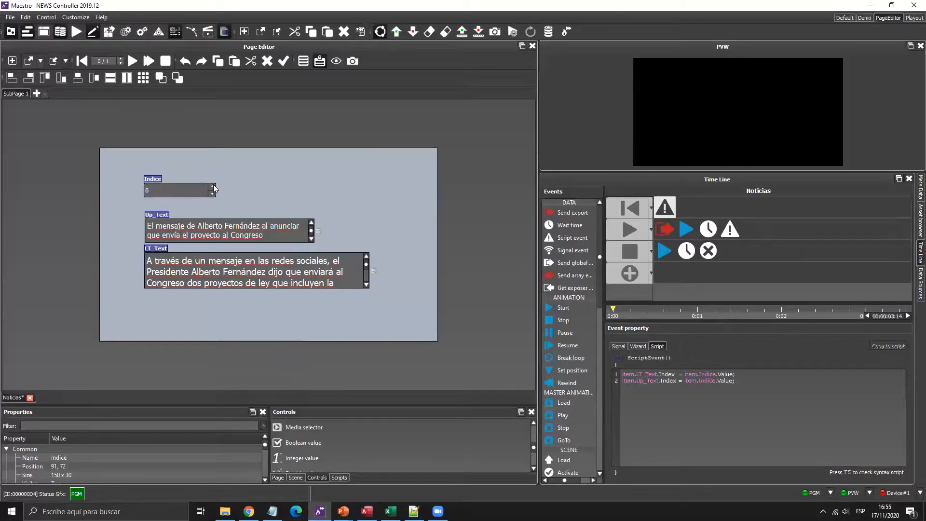
left_click(213, 185)
left_click(213, 185)
left_click(213, 185)
left_click(214, 185)
left_click(213, 185)
left_click(213, 185)
left_click(213, 185)
left_click(213, 185)
key("ctrl+s")
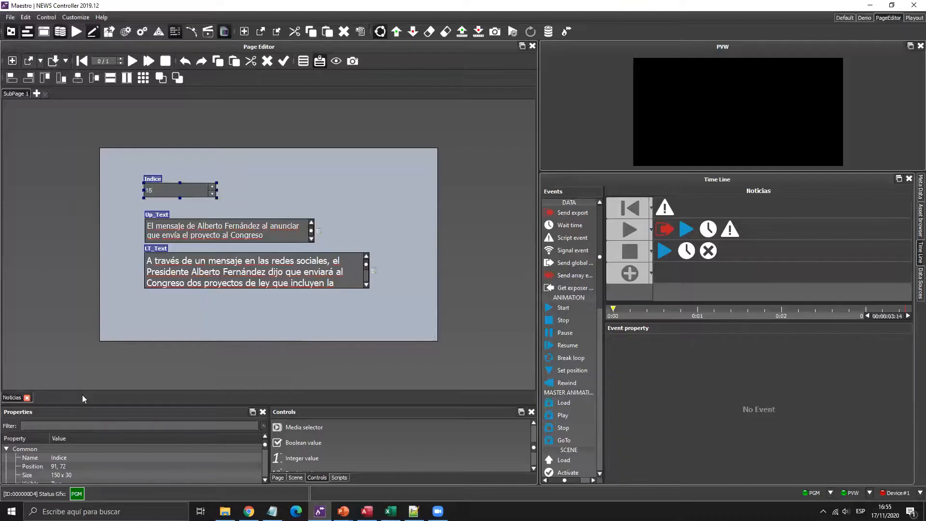
left_click(845, 18)
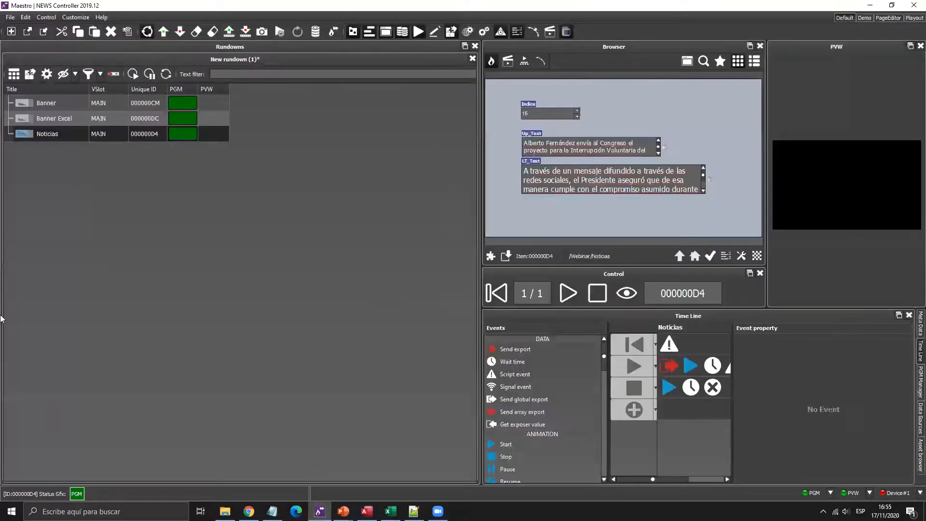
- Replace the Noticias rundown row with a fresh copy, set Indice to 12, and play it
left_click(94, 135)
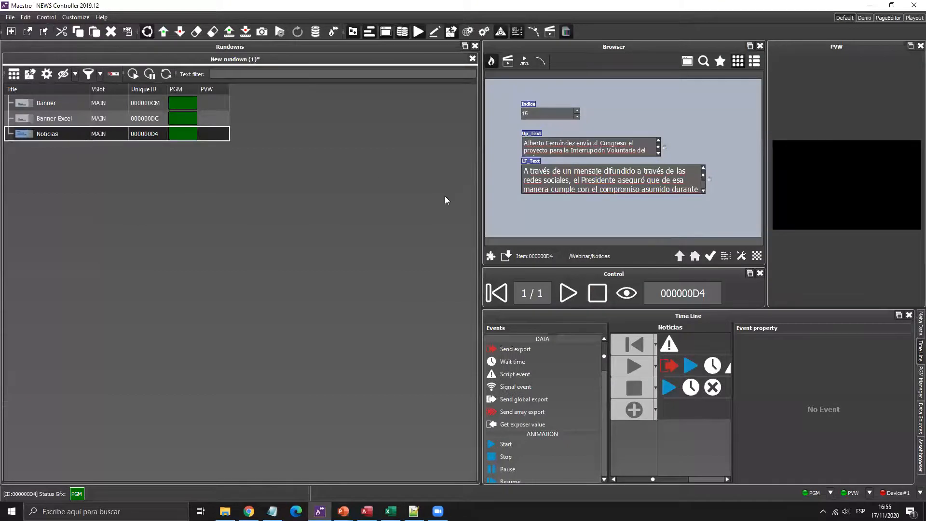
key("Delete")
left_click_drag(702, 92, 88, 185)
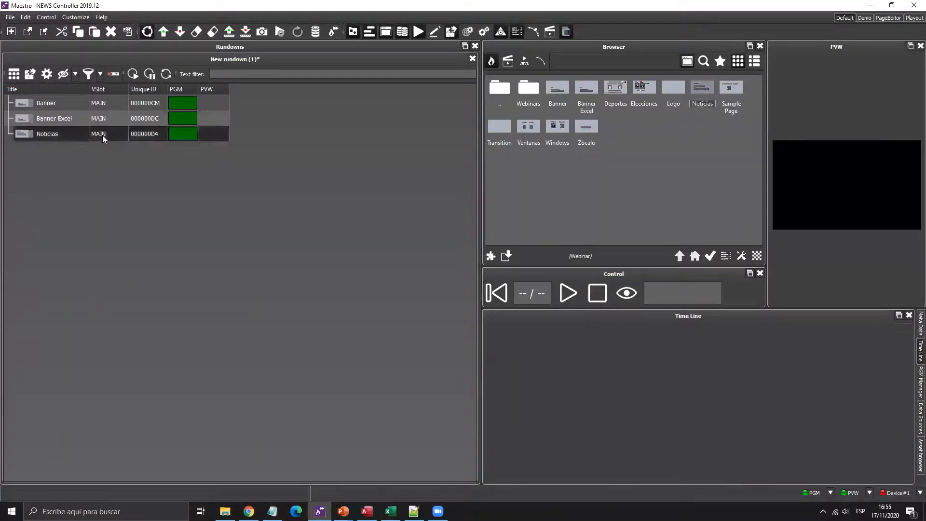
left_click(103, 137)
left_click(577, 116)
left_click(577, 116)
left_click(577, 115)
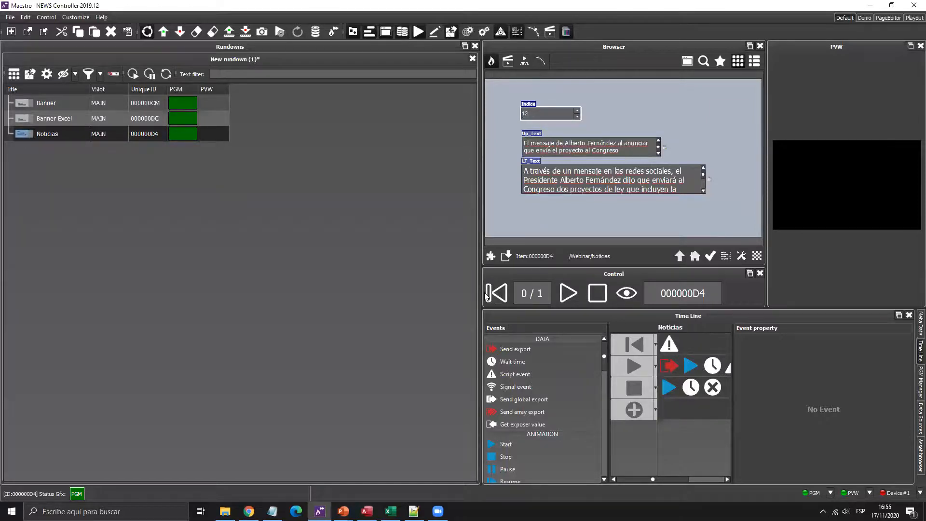
left_click(564, 296)
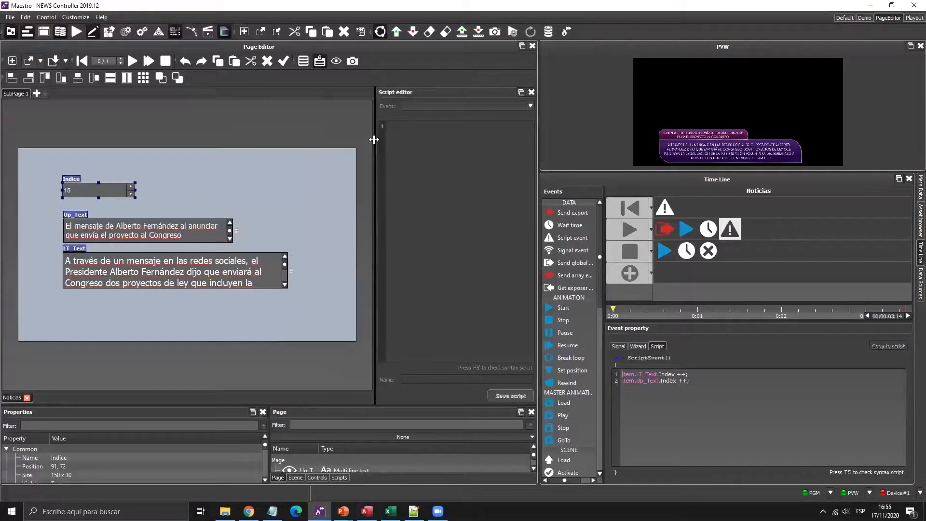
- Close the Noticias page and open the Banner page from the TEMPLATES/Webinar saved pages
left_click(659, 208)
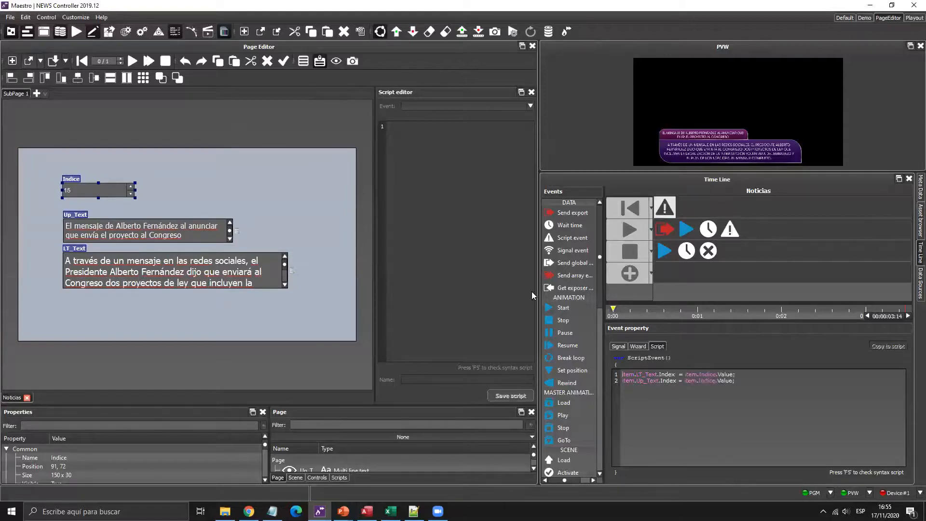
left_click(27, 397)
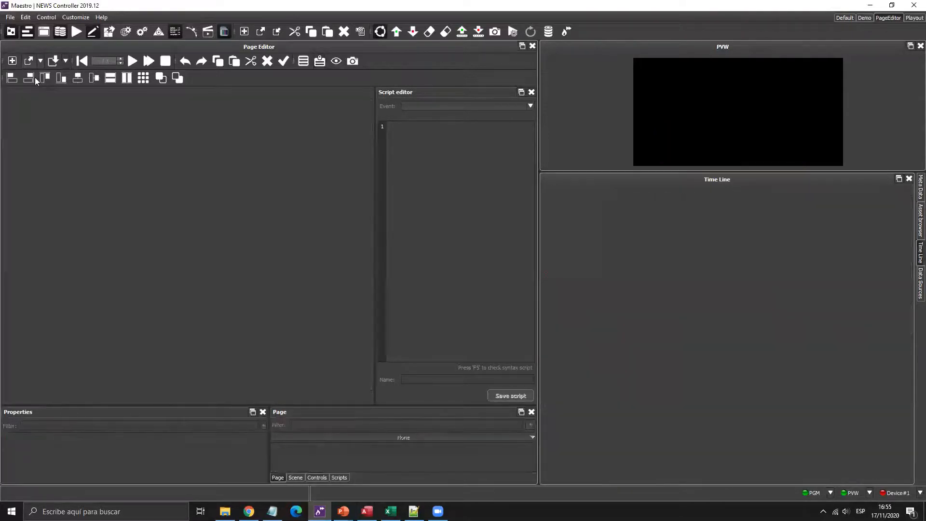
left_click(38, 65)
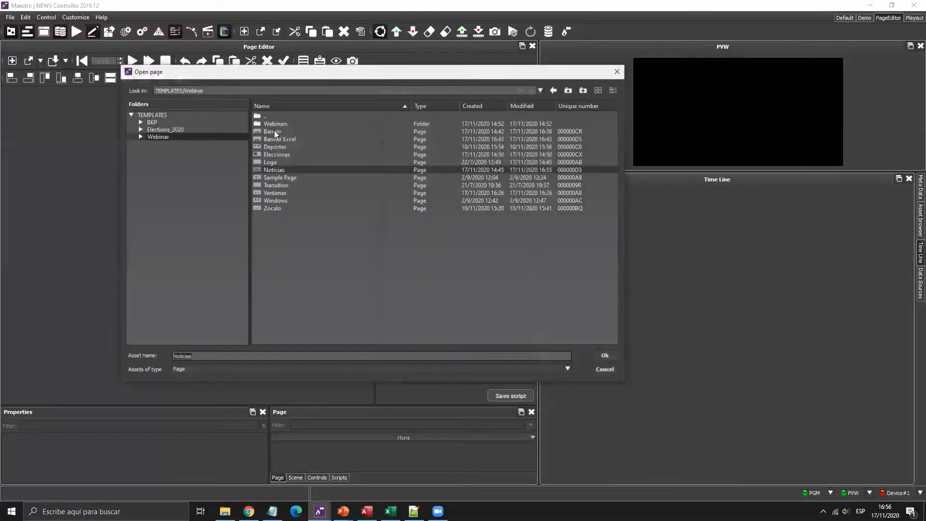
double_click(274, 131)
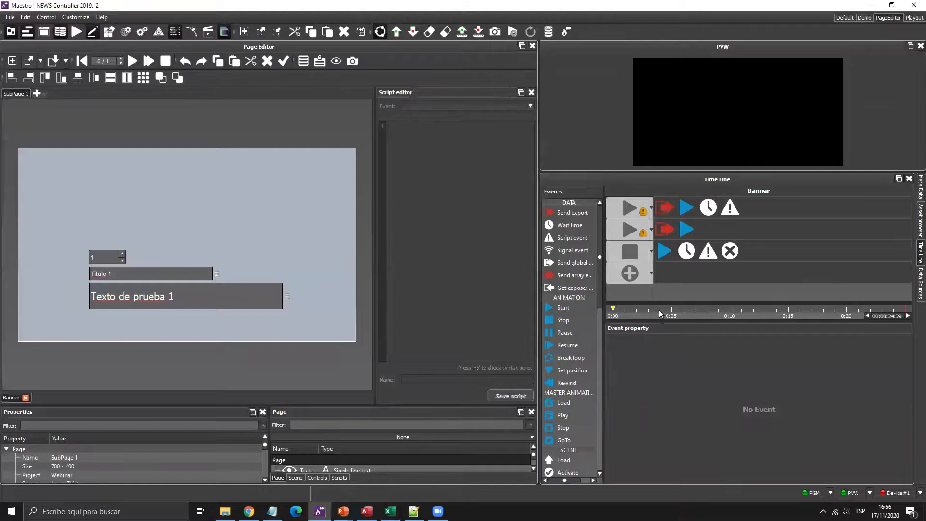
- Add a Rewind event at the top of the Banner timeline and attach a Script event to it
left_click(628, 283)
left_click(625, 299)
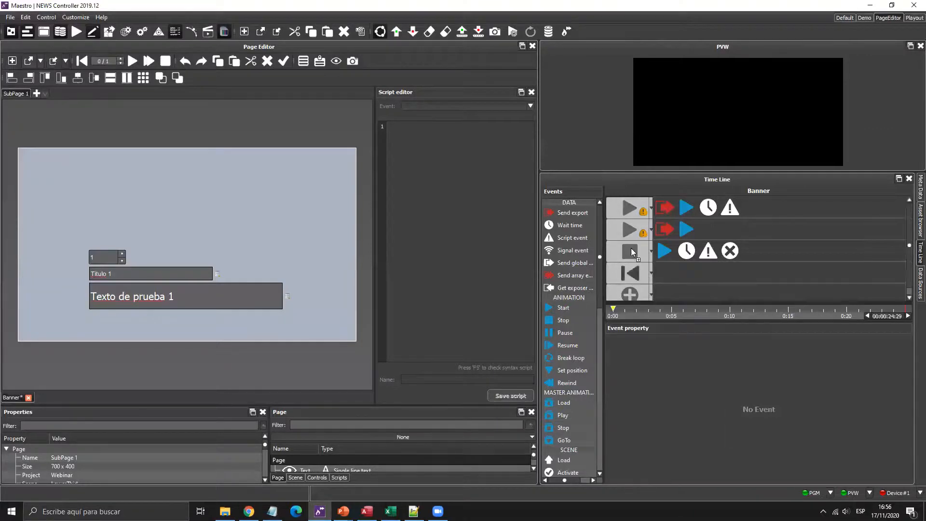
left_click_drag(636, 279, 638, 214)
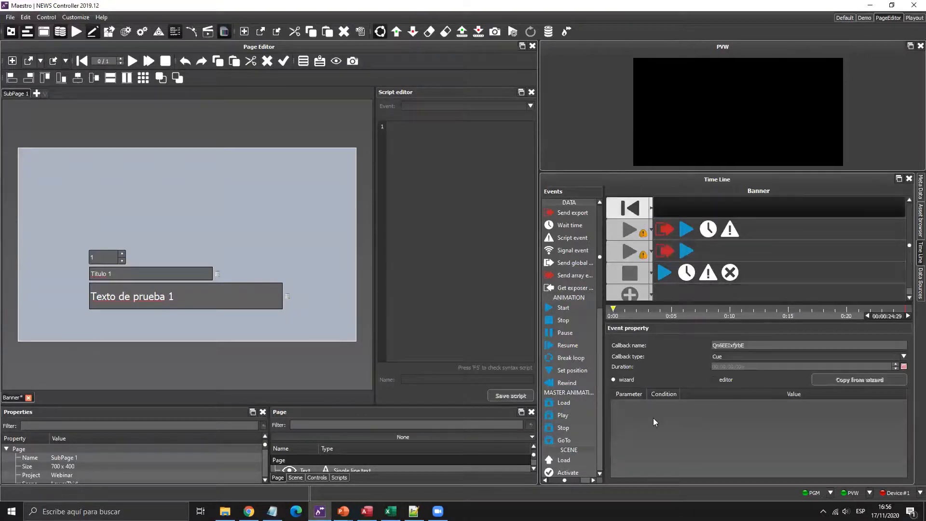
left_click_drag(596, 235, 664, 208)
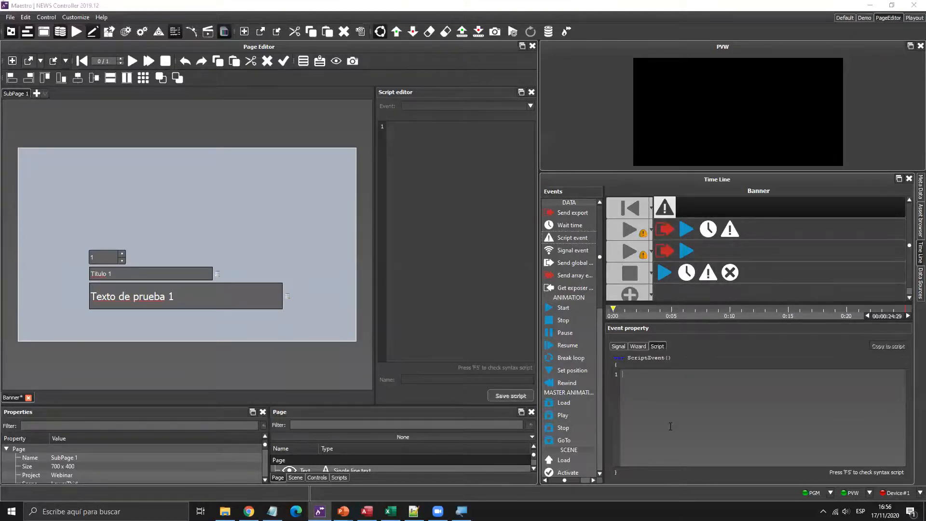
- Write datasource.updateQuery("SQL_Webinar","Tabla"); in the Rewind script, then play the Elecciones page
type("datasource.")
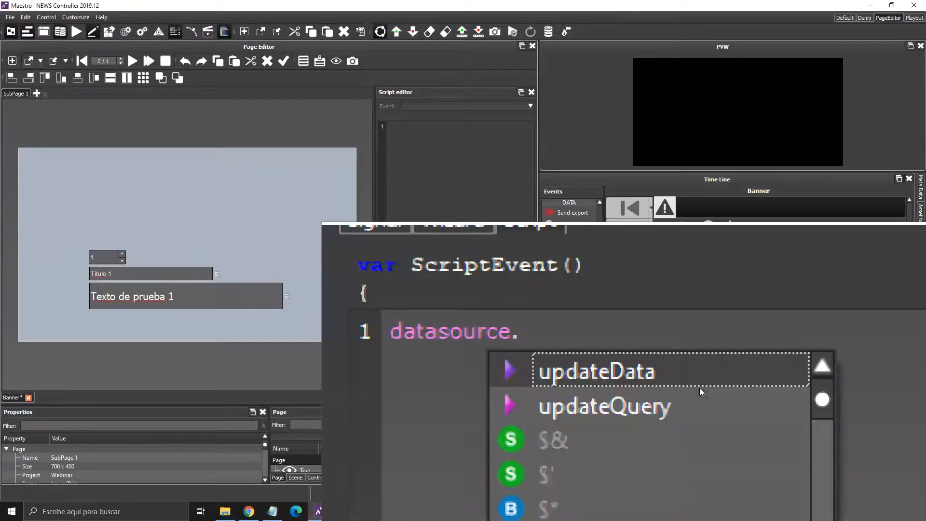
key("Down")
key("Return")
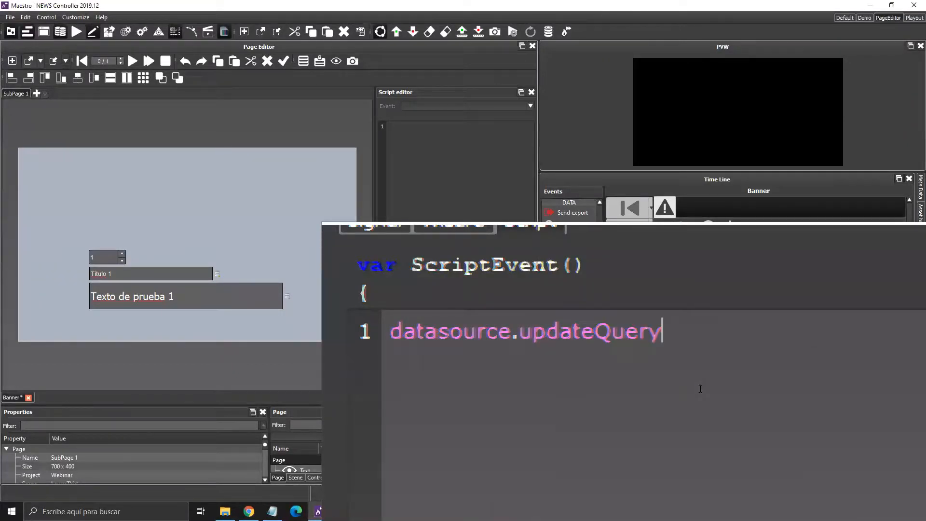
type("(\"R")
key("BackSpace")
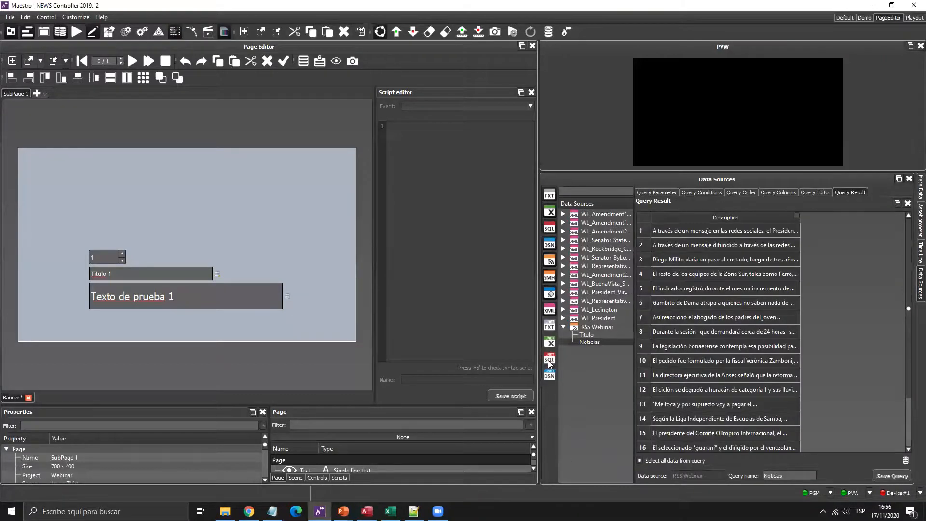
left_click(549, 361)
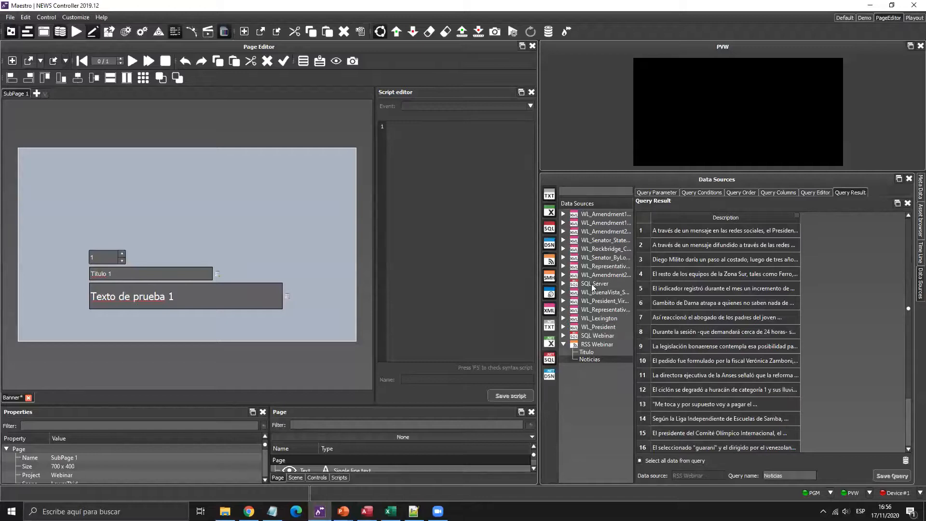
left_click(591, 283)
left_click(591, 334)
left_click(563, 335)
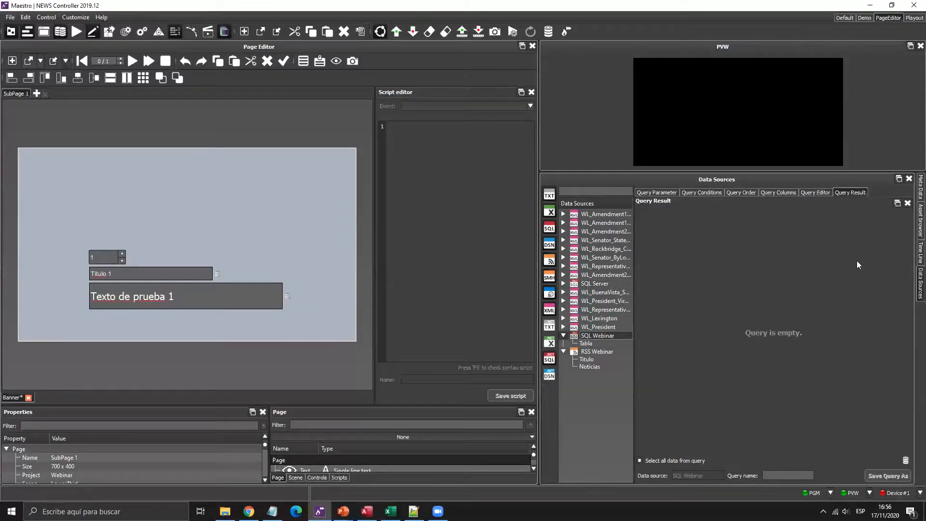
left_click(919, 252)
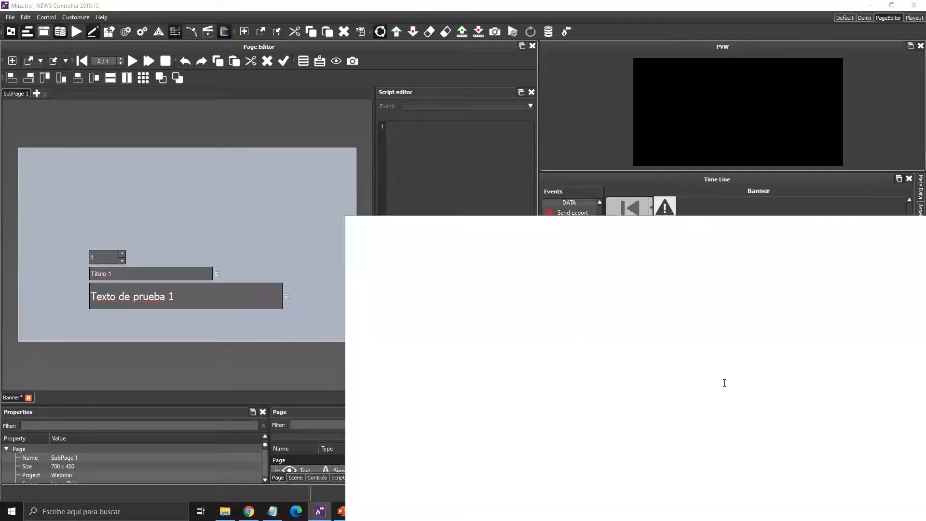
type("SQL_We")
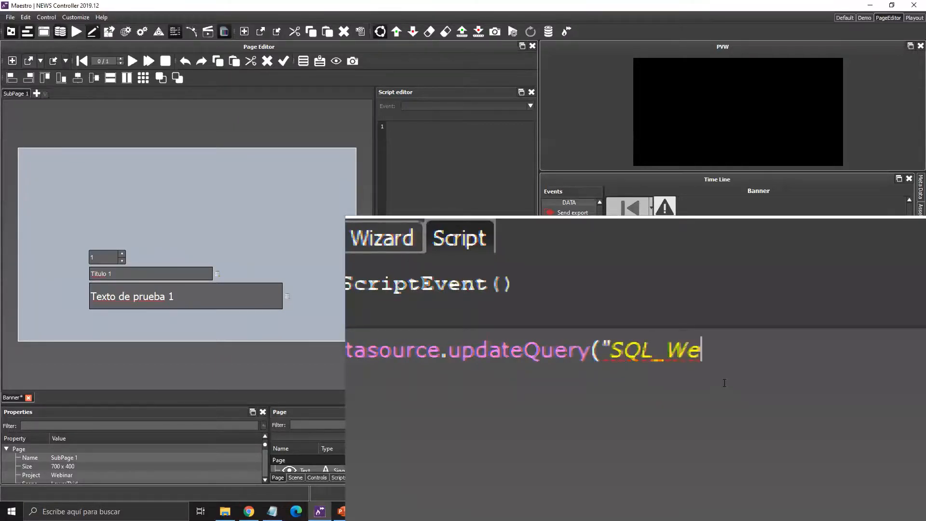
type("binar\",\"Tabla")
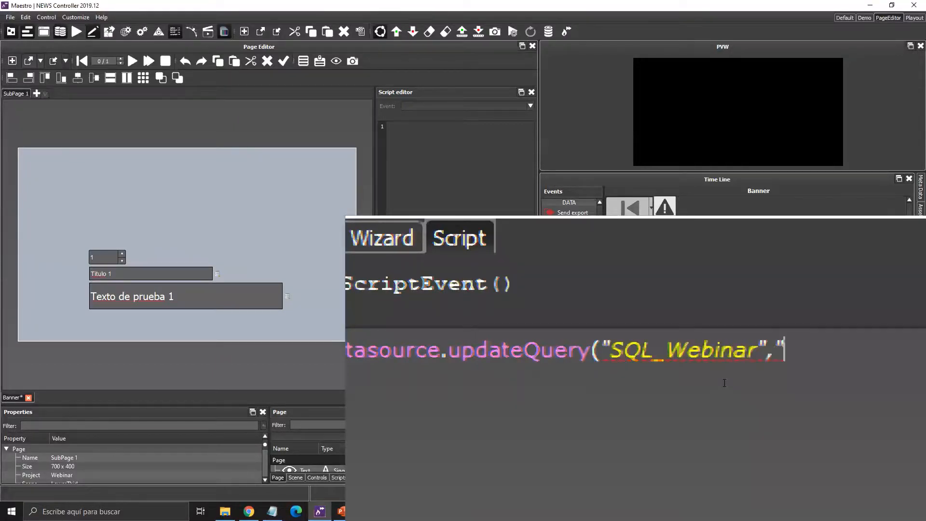
type("\");")
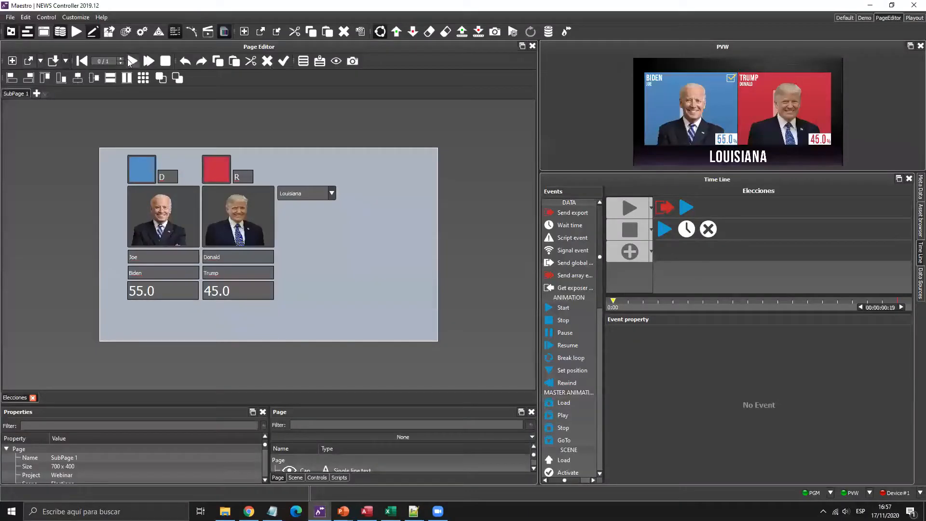
left_click(131, 61)
- Start a new data source using the XML factory and XML source type
left_click(132, 60)
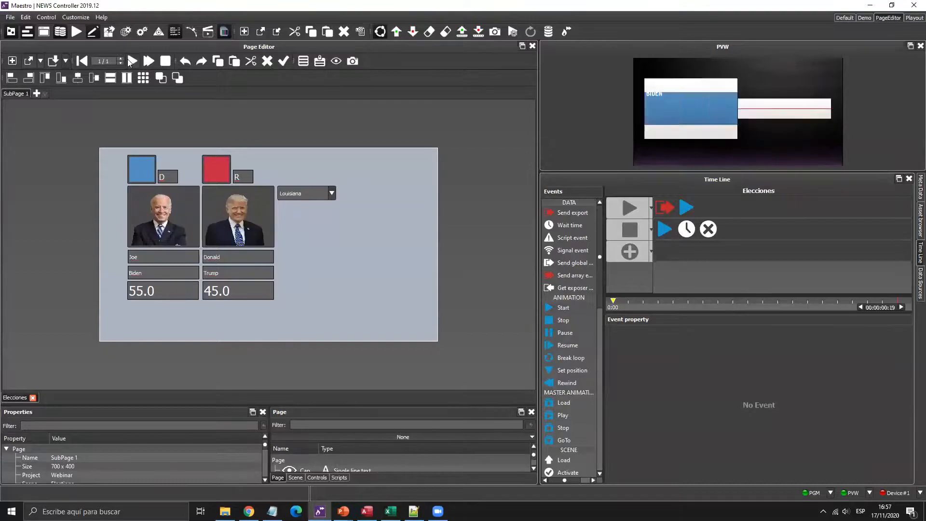
left_click(132, 61)
left_click(918, 282)
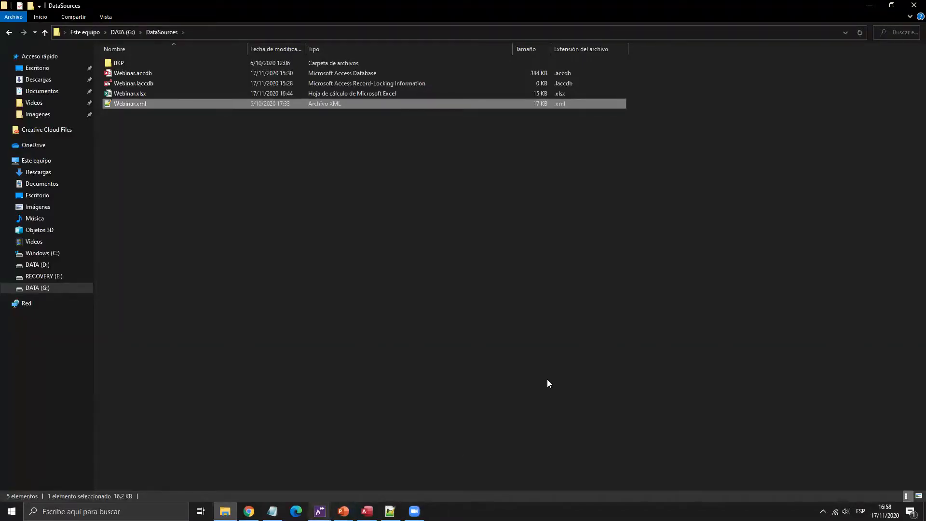
left_click(320, 511)
left_click(371, 465)
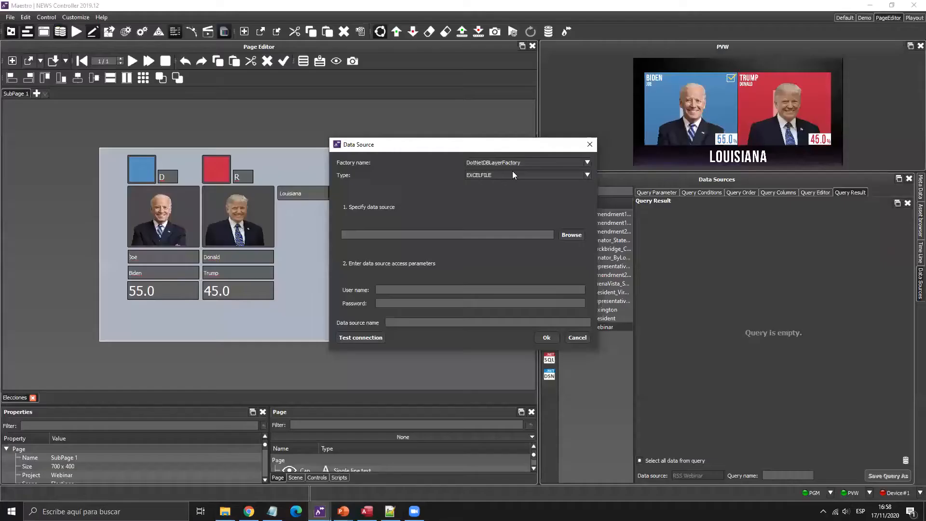
left_click(517, 163)
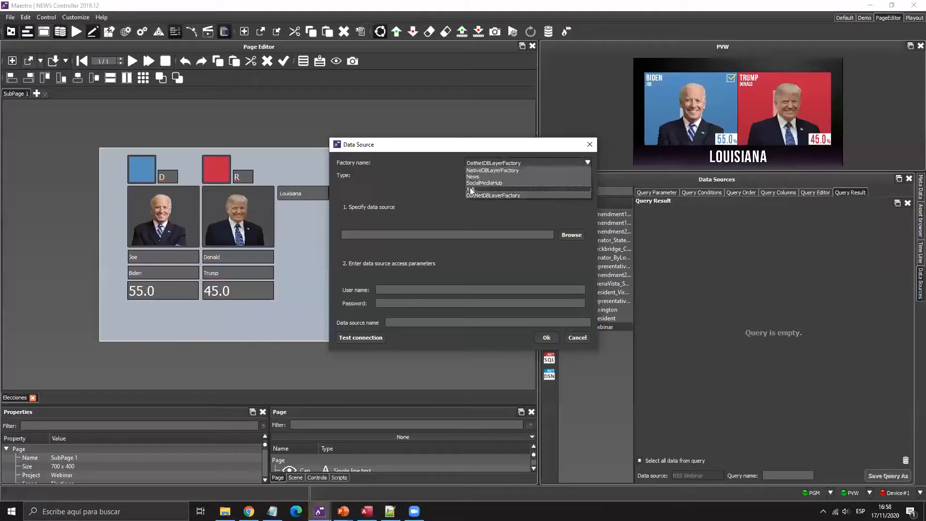
left_click(482, 183)
left_click(515, 174)
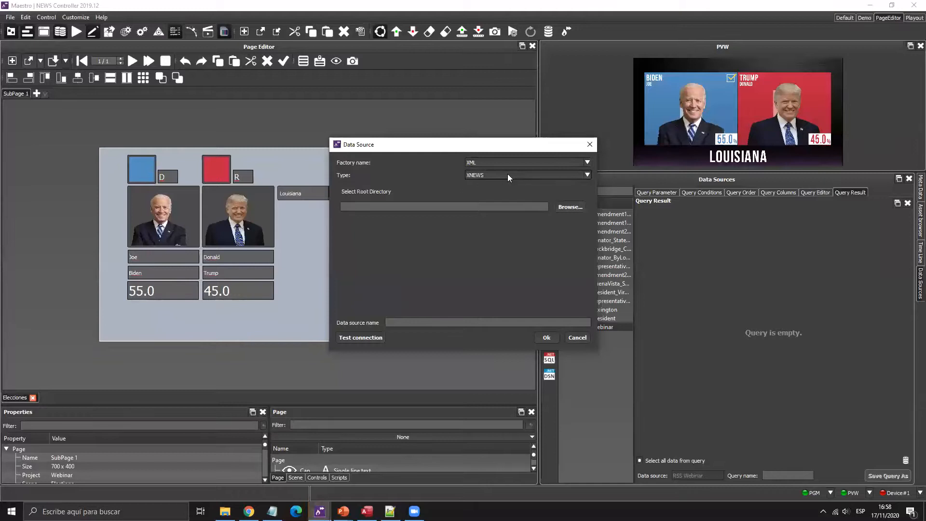
left_click(485, 188)
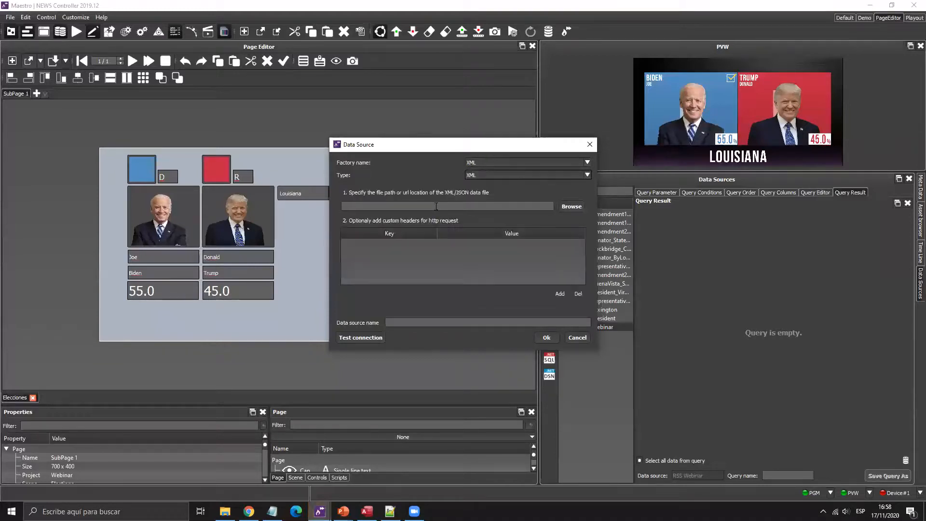
- Point the source at G:/DataSources/Webinar.xml, name it XML_Webinar, test the connection and save
left_click(576, 206)
left_click(385, 188)
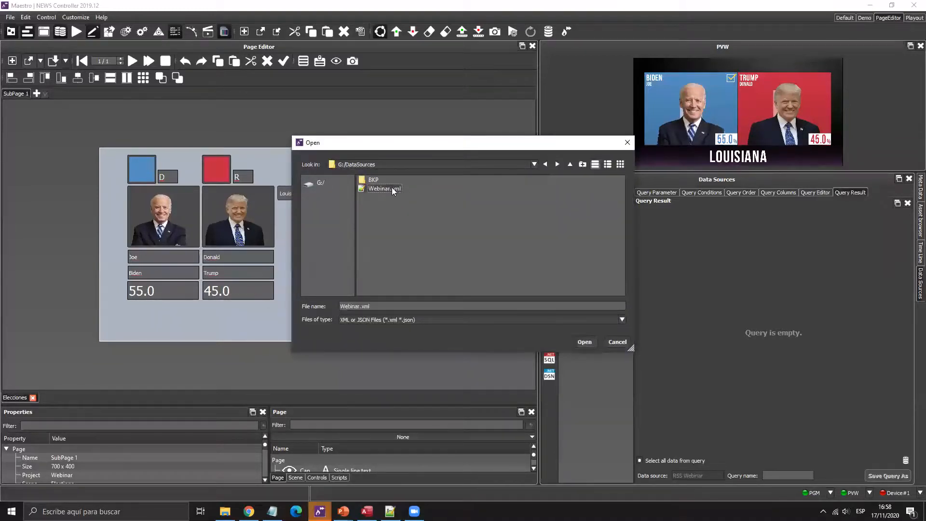
double_click(384, 188)
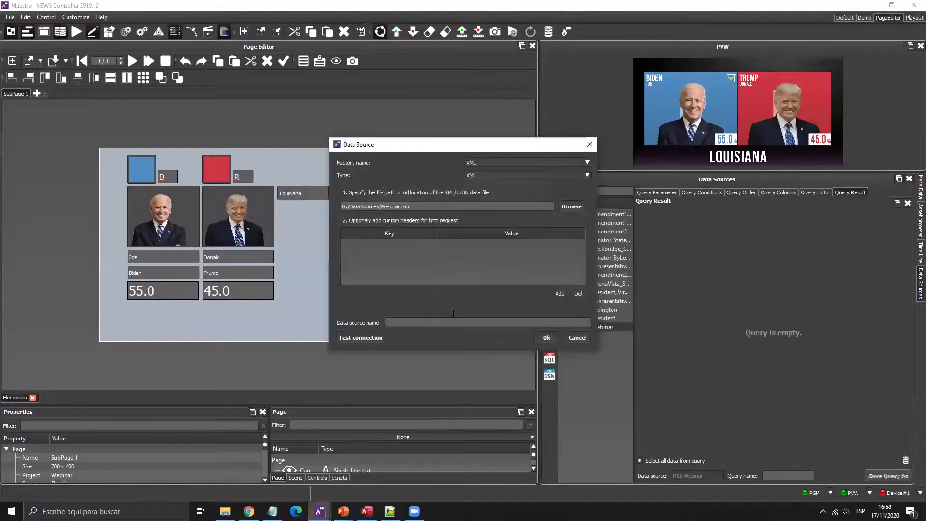
left_click(431, 324)
type("XML_Webinar")
left_click(370, 334)
left_click(463, 262)
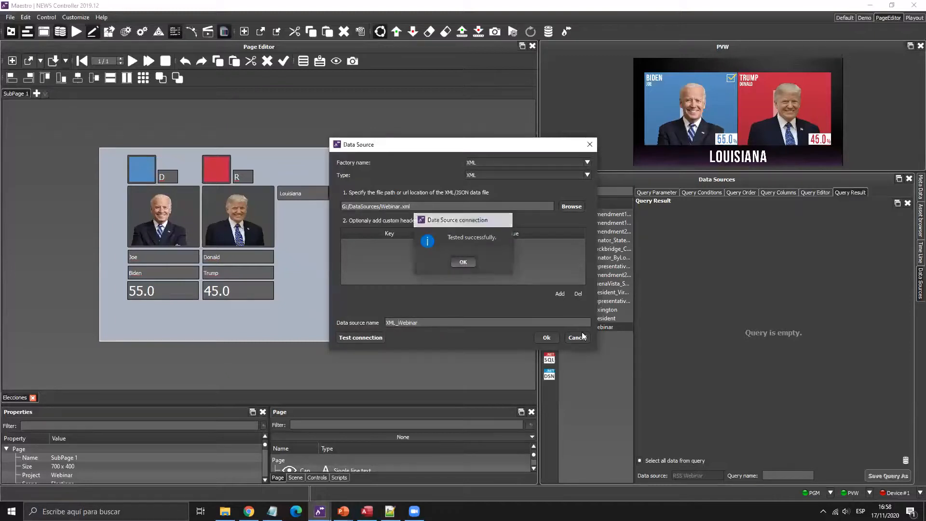
left_click(548, 337)
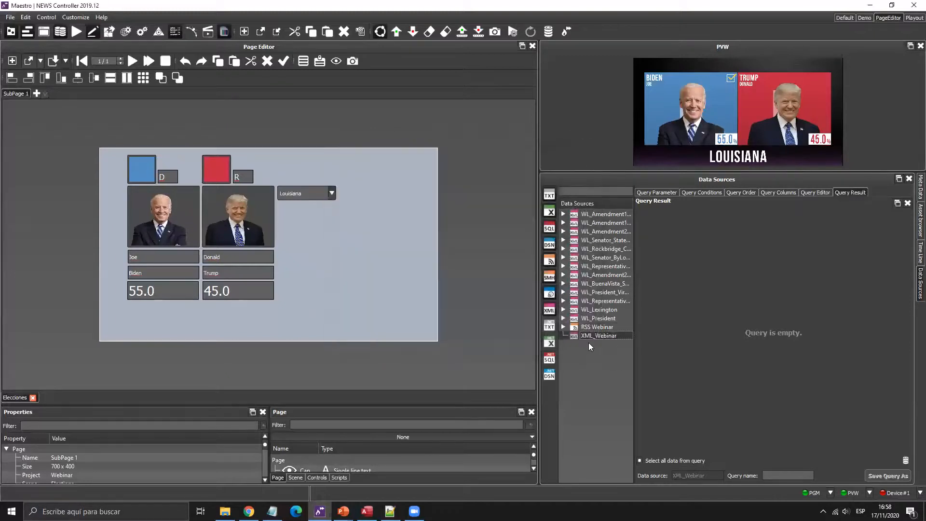
- Add the XML state column to a new XML_Webinar query and preview the results
left_click(772, 193)
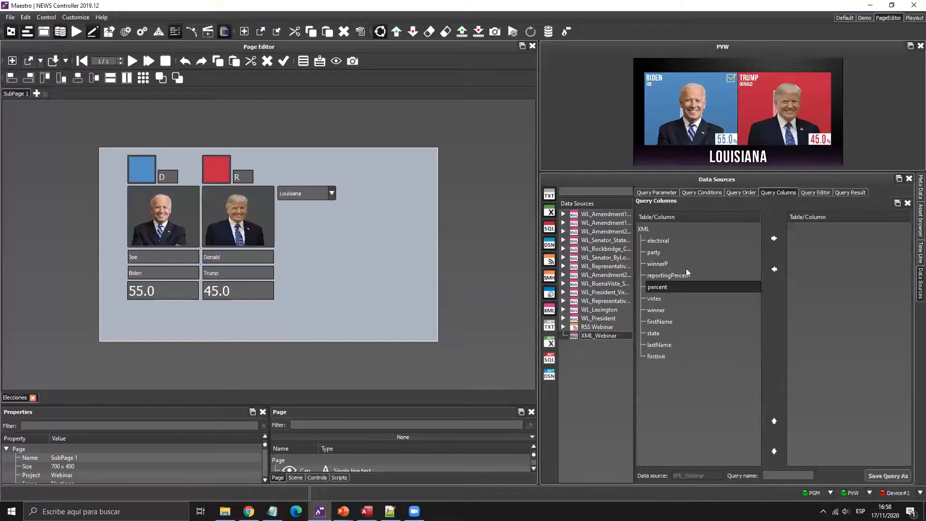
left_click(680, 253)
left_click(665, 332)
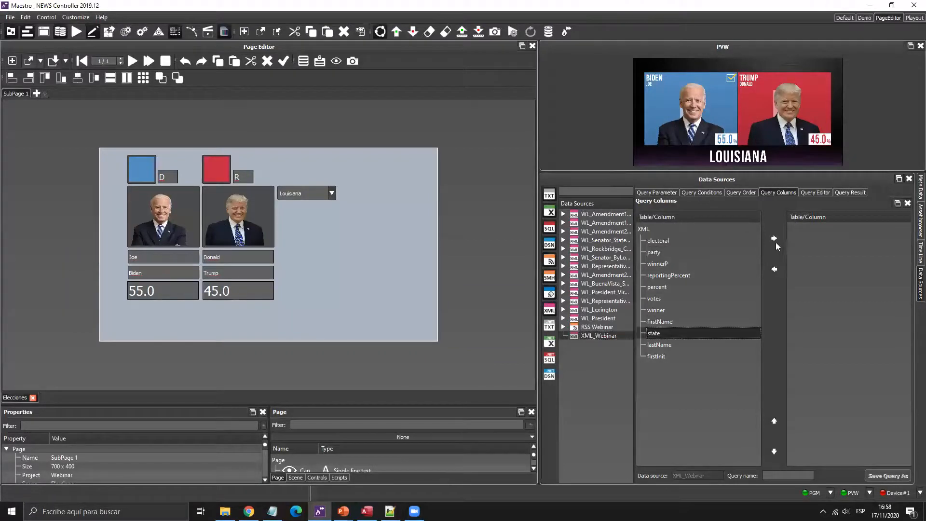
left_click(774, 239)
left_click(850, 193)
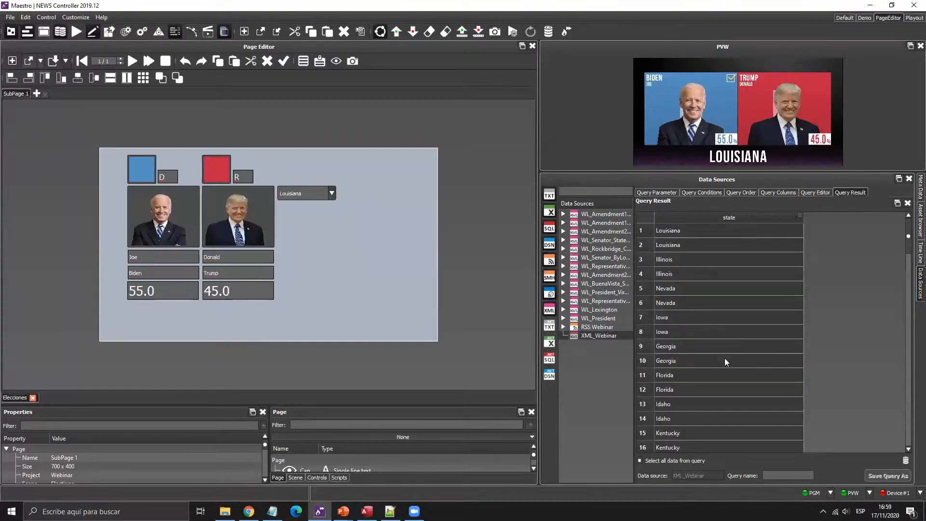
- Change the SQL to SELECT DISTINCT without TOP 100 and save the query as Estados
left_click(819, 191)
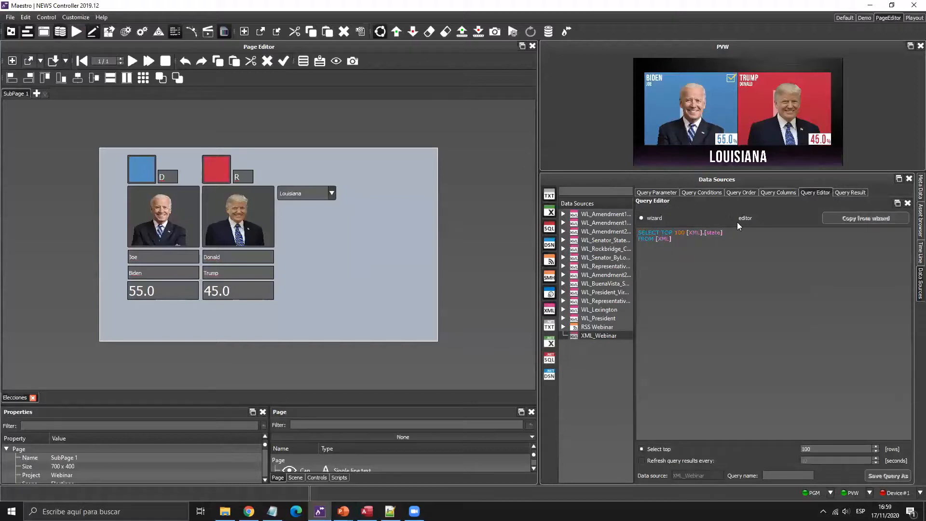
left_click(738, 218)
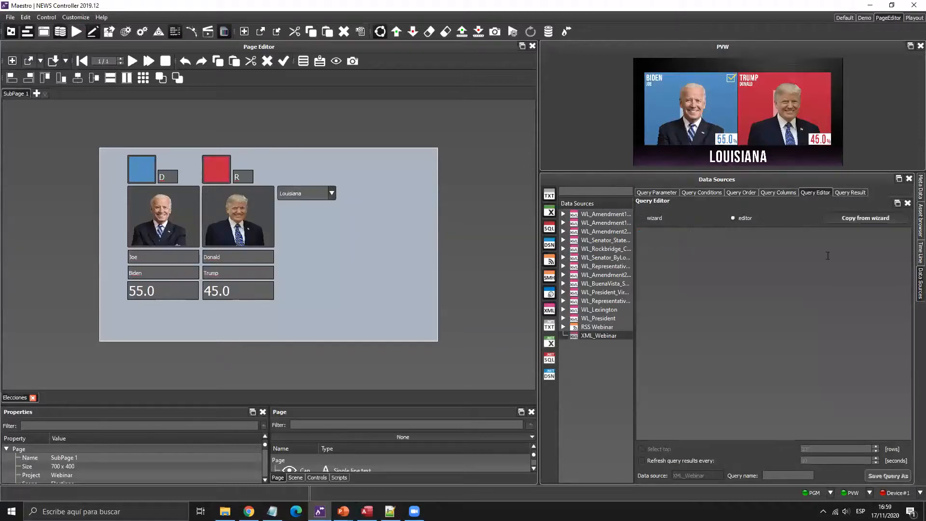
left_click(660, 232)
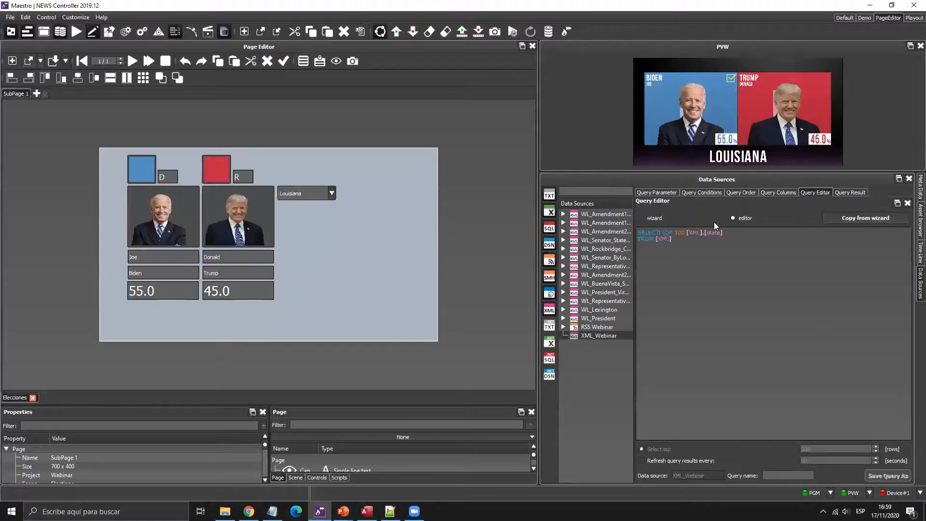
type("DISTINCT")
key("Delete")
key("Delete")
key("Delete")
key("Delete")
key("Delete")
key("Delete")
key("Delete")
key("Delete")
left_click(857, 194)
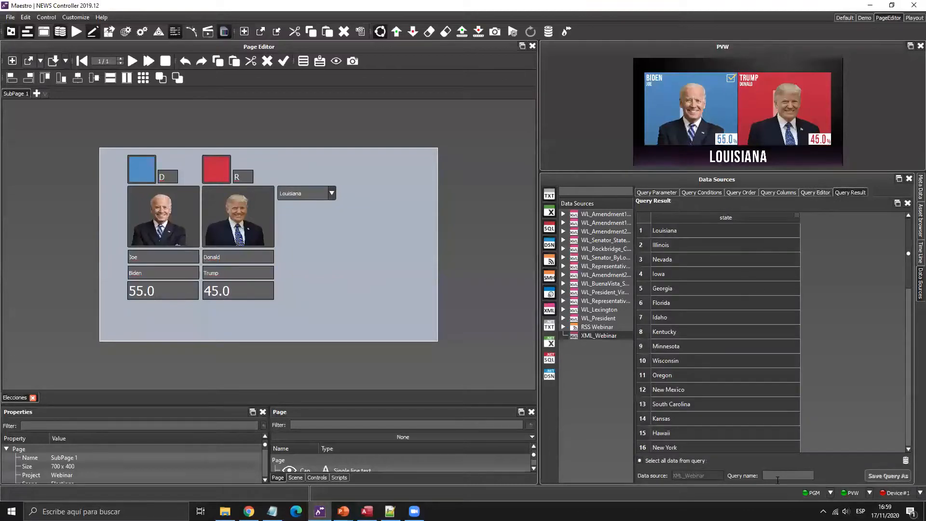
left_click(777, 477)
type("Estados")
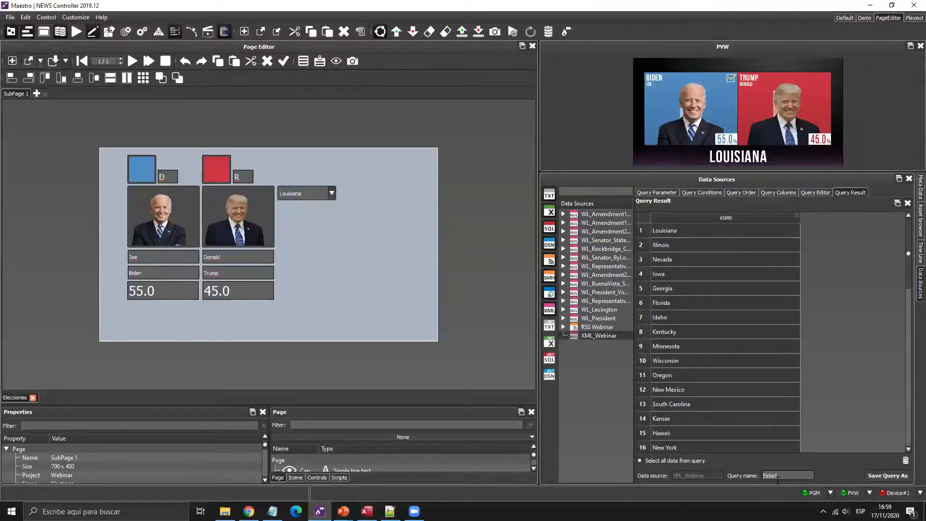
left_click(886, 473)
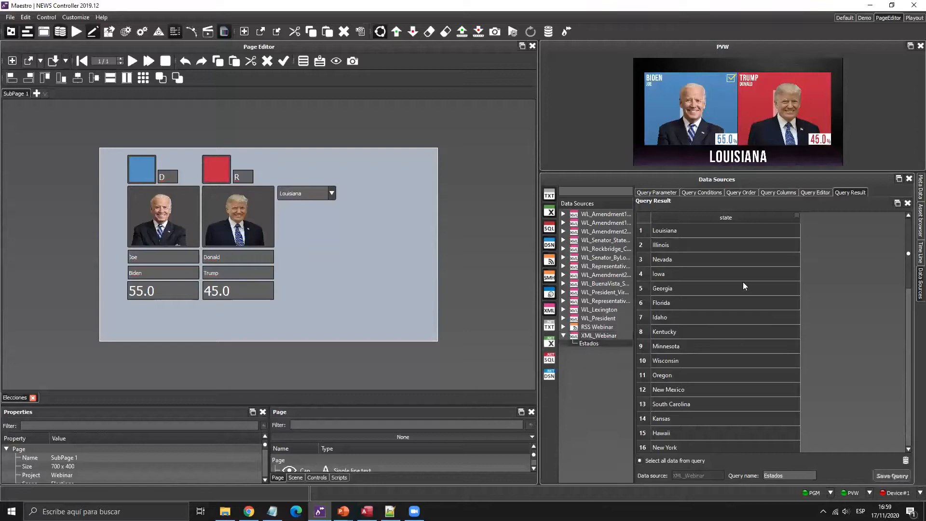
- Append ORDER BY [XML].[state] ASC to the Estados query and confirm states sort alphabetically
left_click(326, 191)
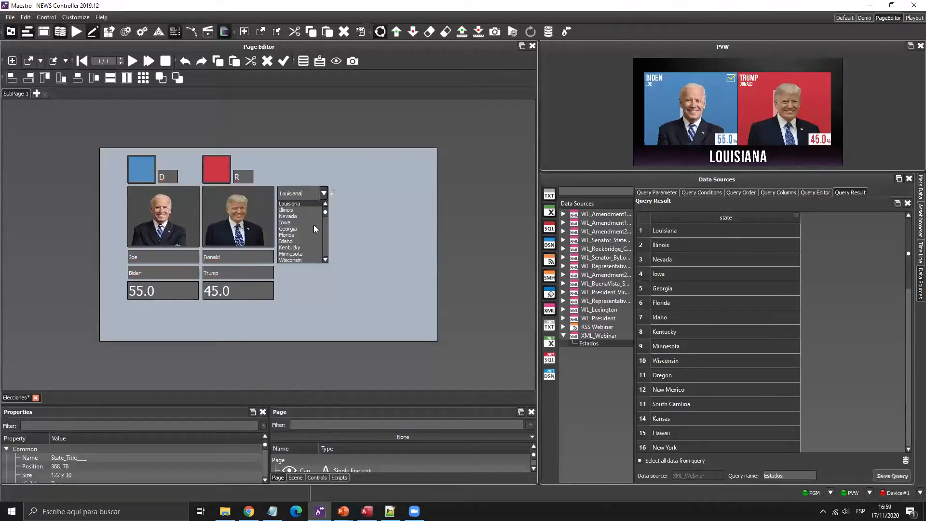
left_click(388, 196)
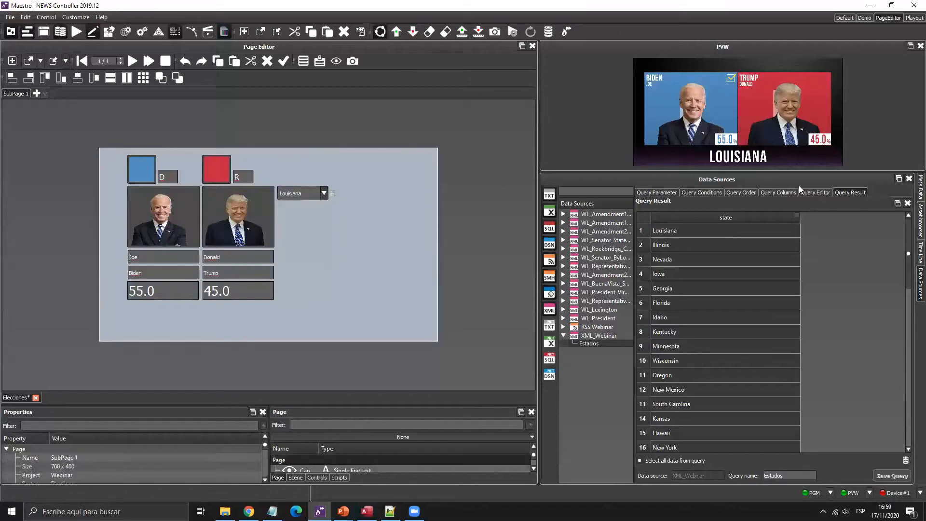
left_click(739, 193)
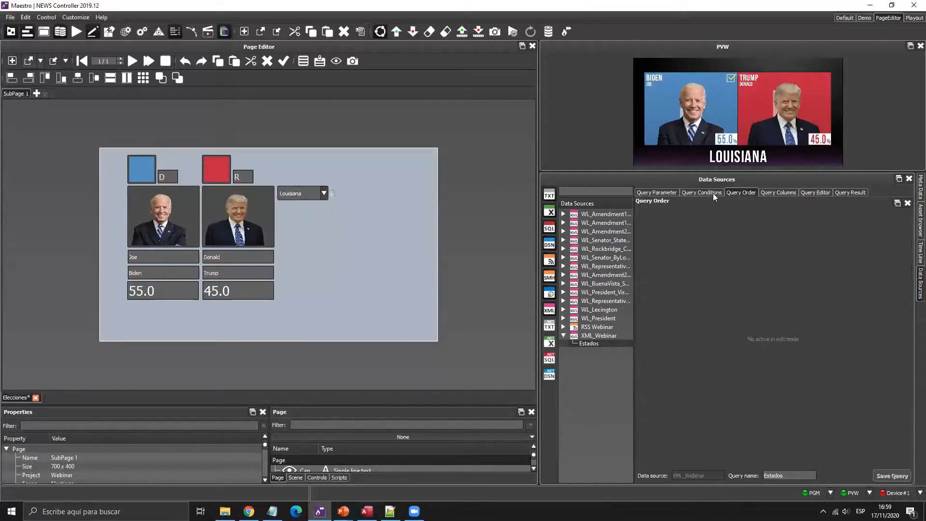
left_click(815, 193)
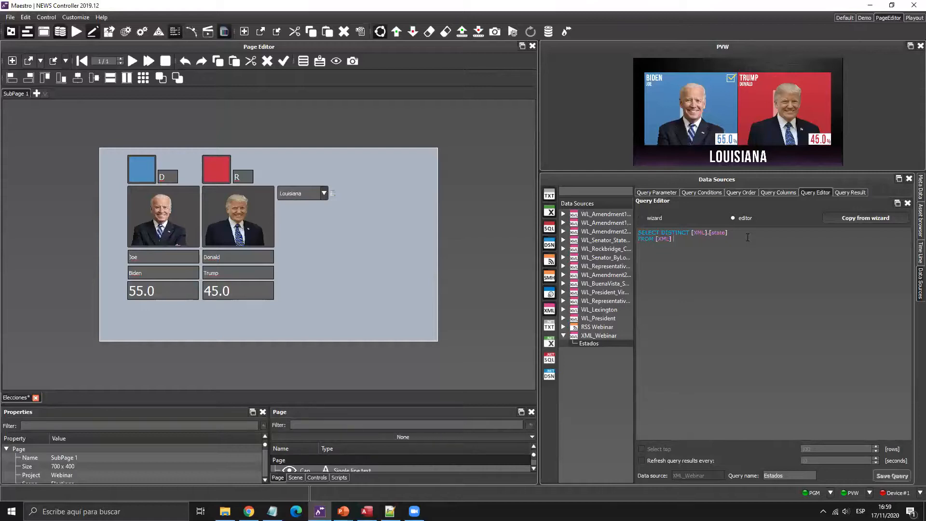
type("ORDER BY")
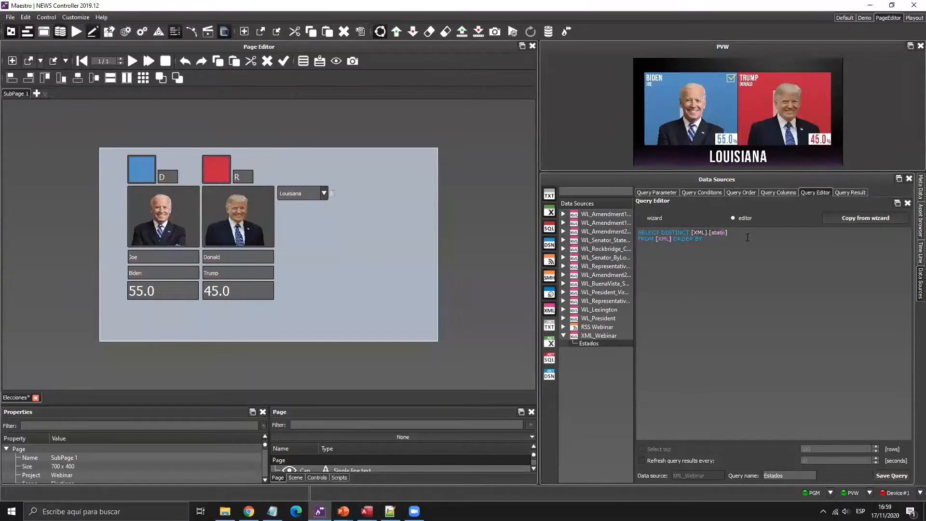
left_click(747, 238)
type("[XML].[state]")
left_click(848, 192)
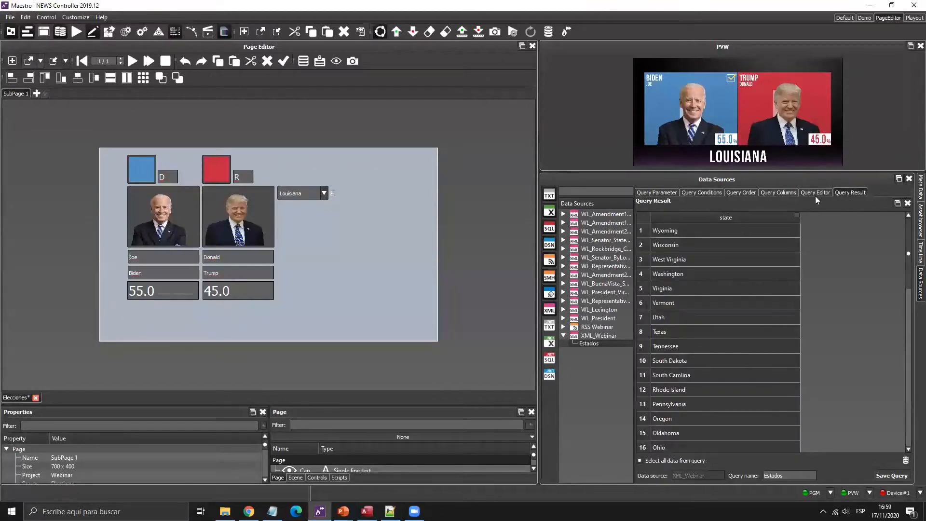
left_click(815, 195)
key("BackSpace")
key("BackSpace")
type("A")
left_click(848, 193)
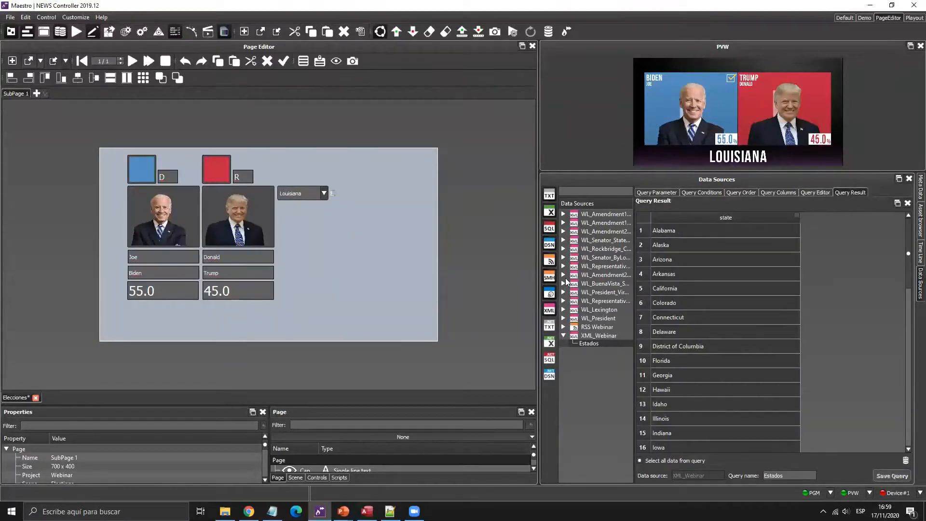
- Pick Alabama in the page's state dropdown and begin a new XML_Webinar query
left_click(324, 194)
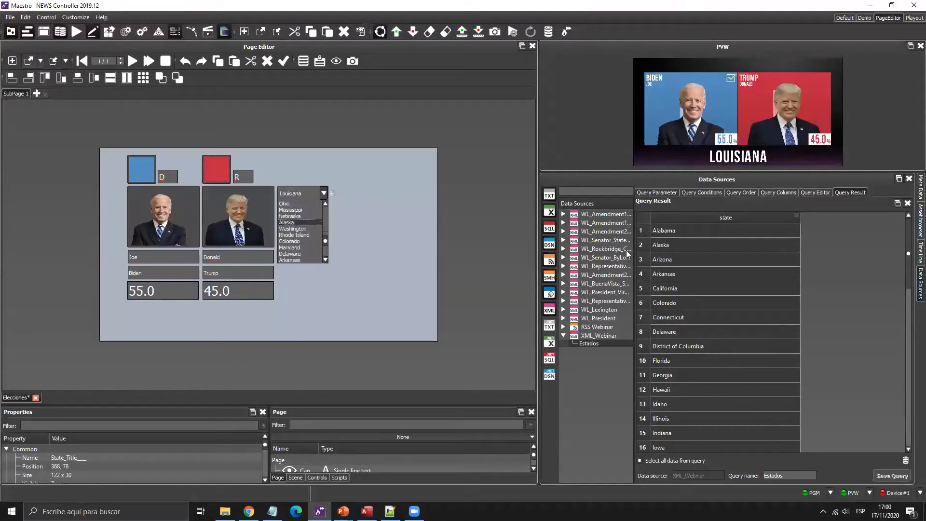
left_click(343, 186)
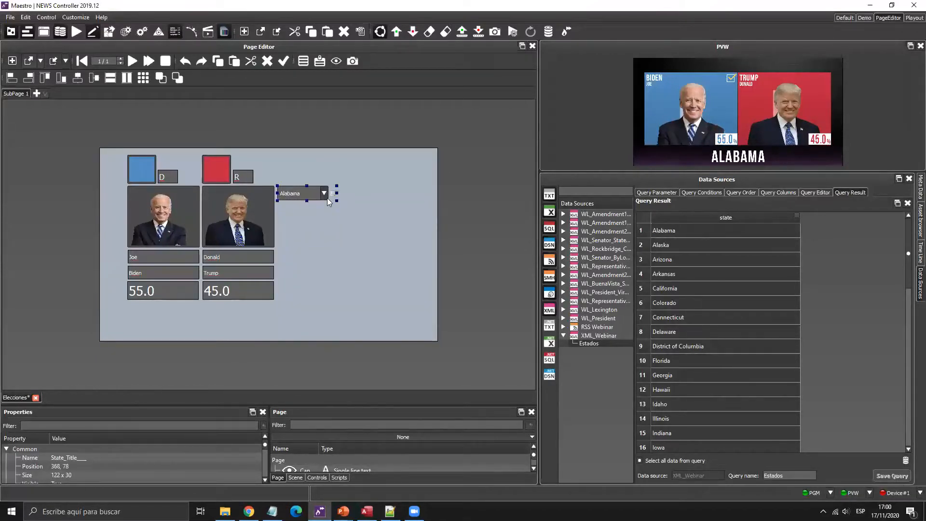
left_click(326, 195)
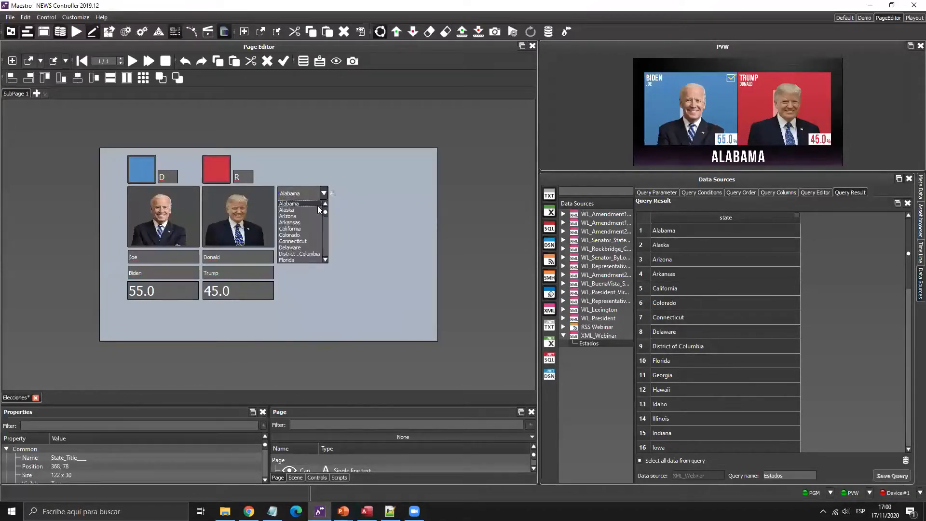
left_click(403, 220)
left_click(609, 336)
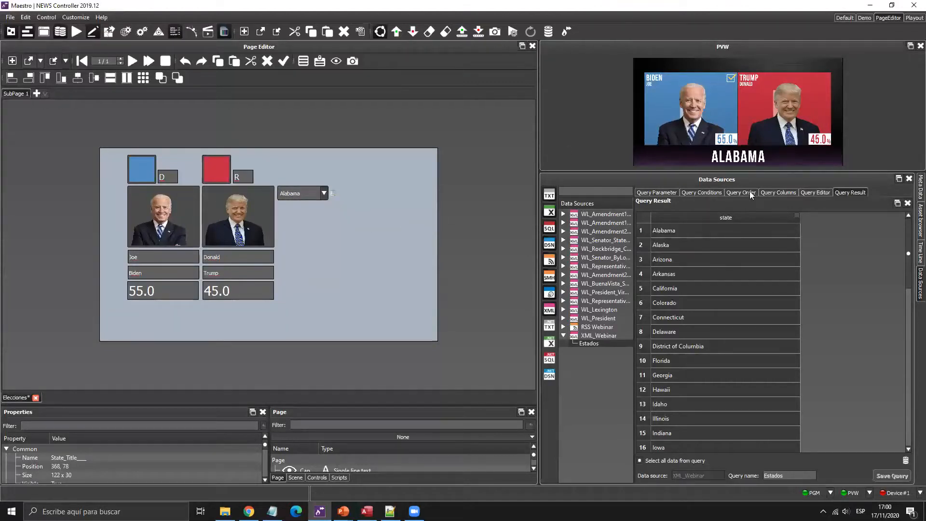
left_click(741, 192)
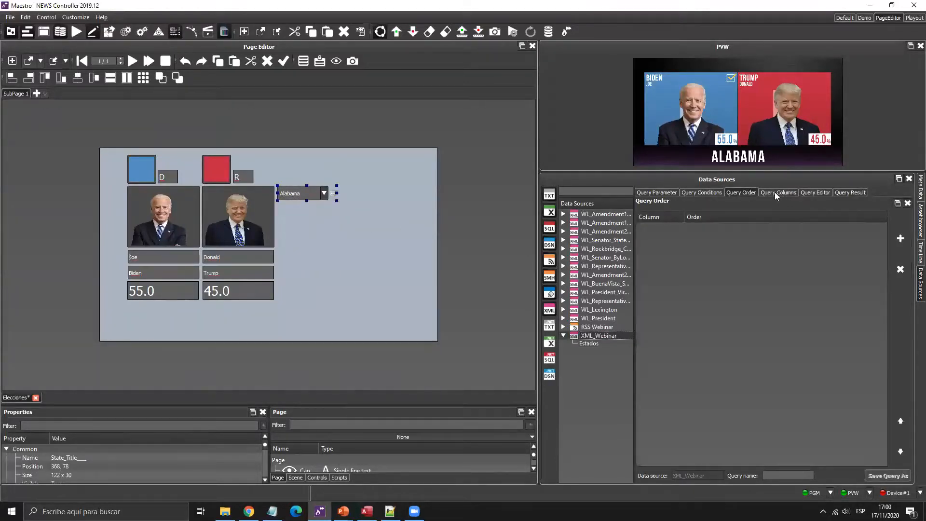
- Add all XML fields to the new query and preview the full results table
left_click(775, 191)
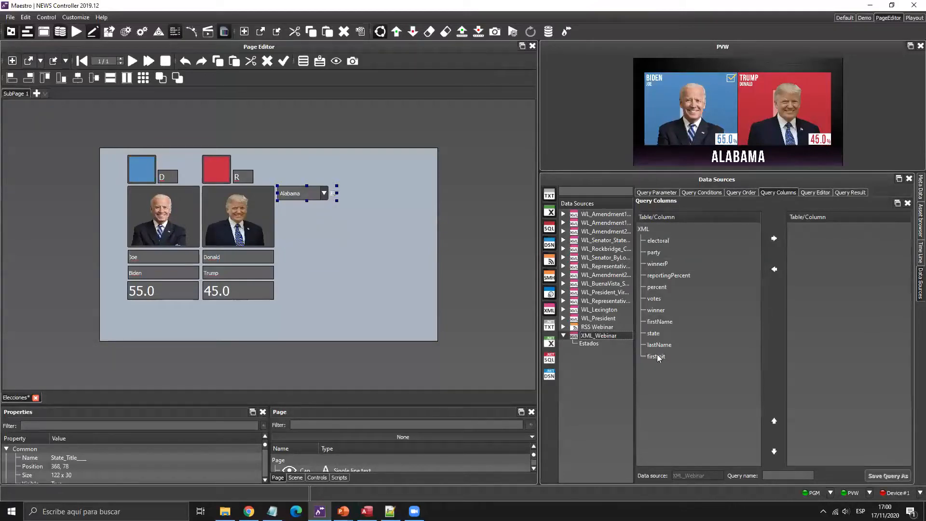
key("ctrl+a")
left_click(774, 238)
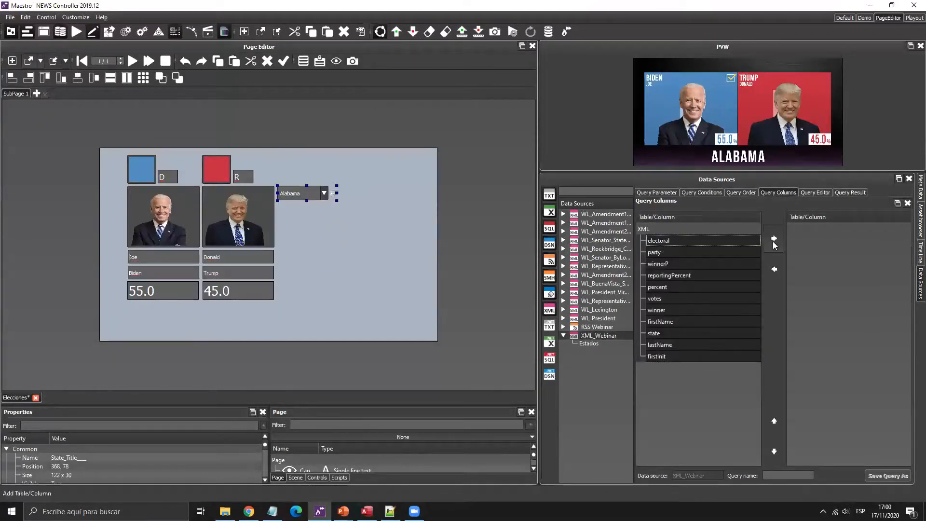
left_click(850, 191)
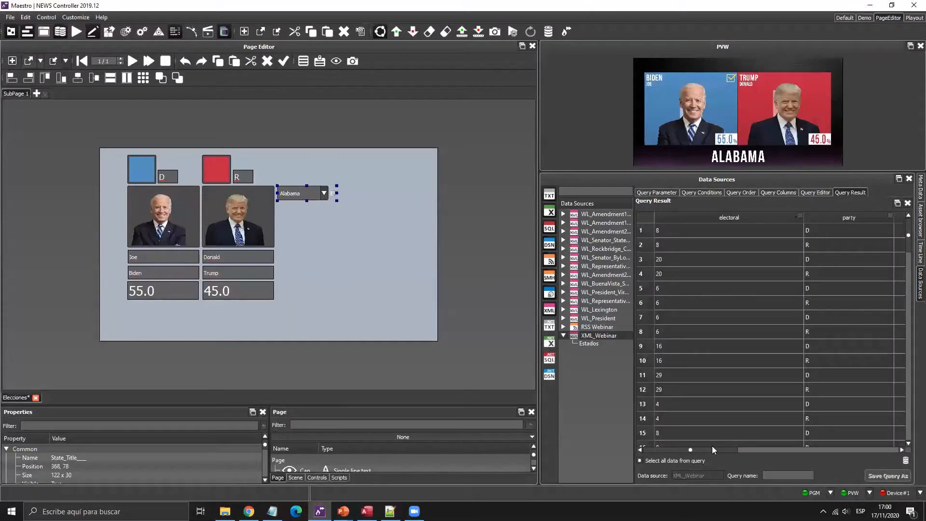
left_click_drag(712, 446, 597, 423)
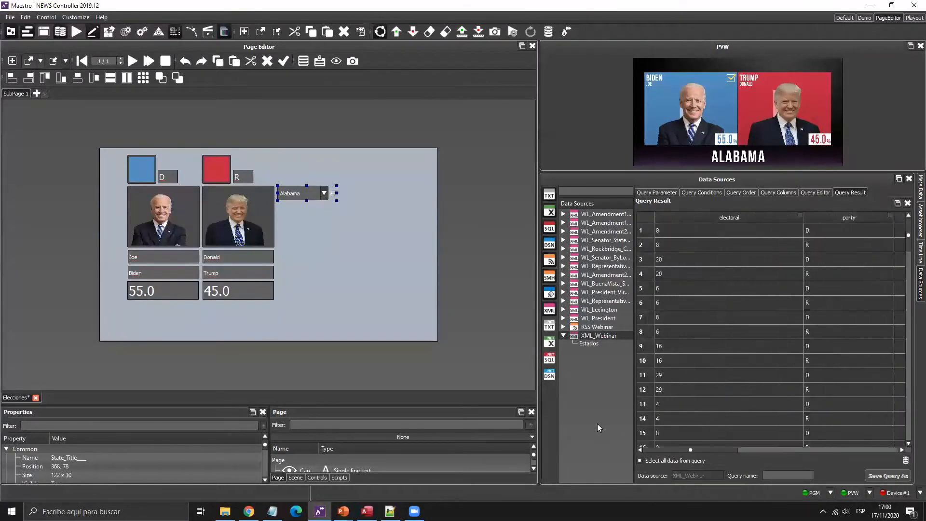
- Add the page's State_Title object as a query parameter
left_click(660, 192)
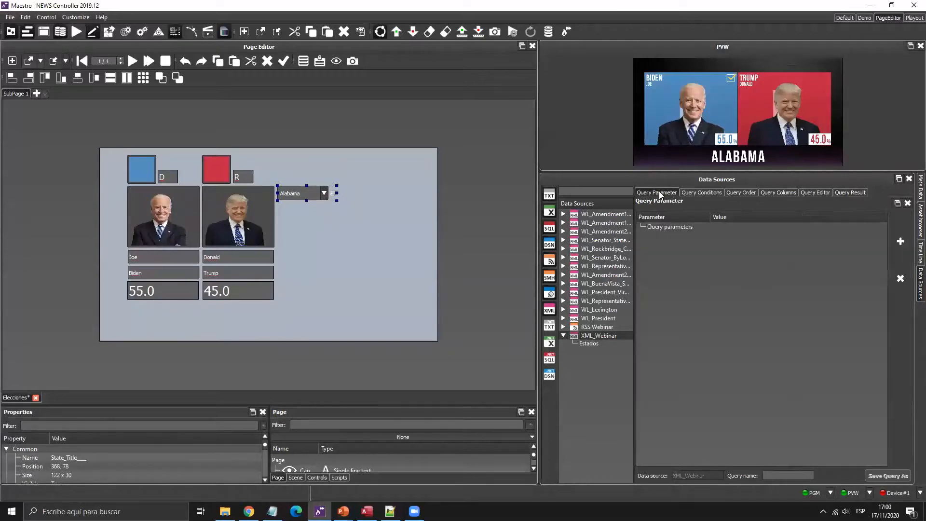
left_click(320, 60)
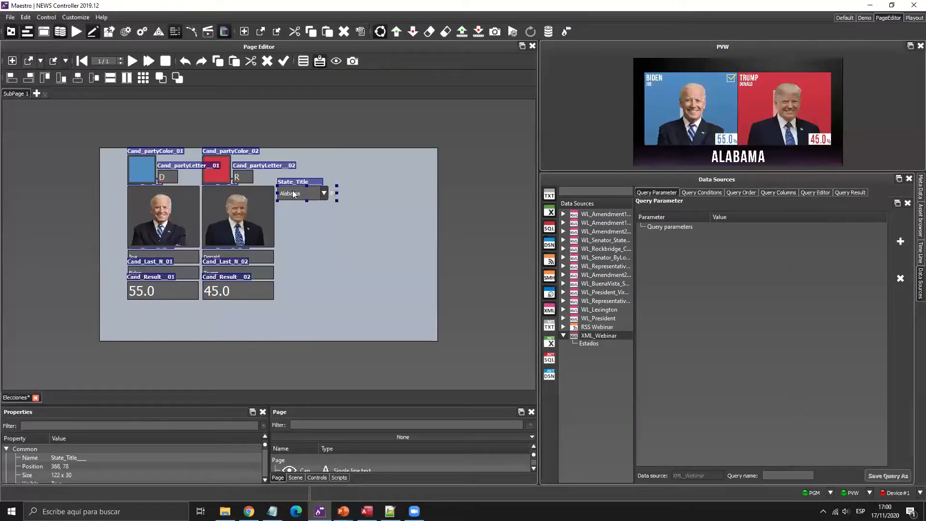
left_click(320, 61)
left_click_drag(310, 406, 321, 327)
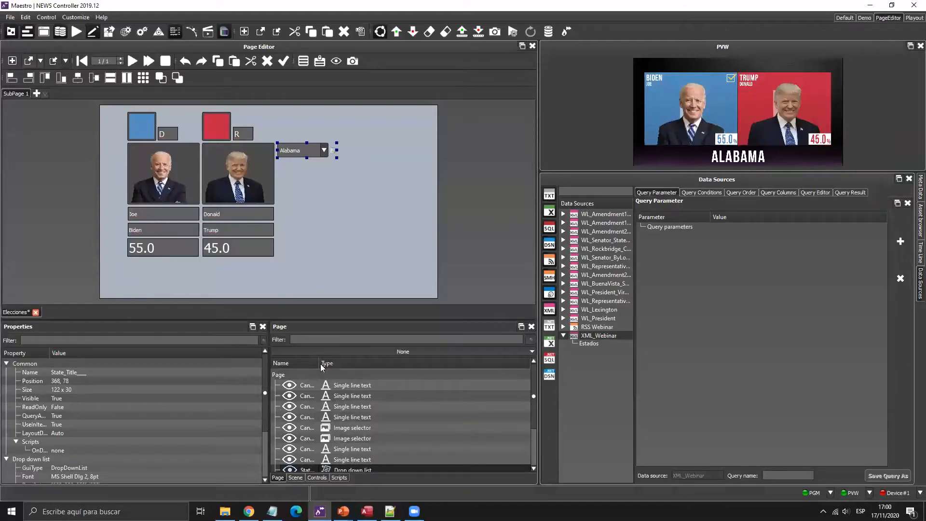
left_click_drag(309, 417, 731, 271)
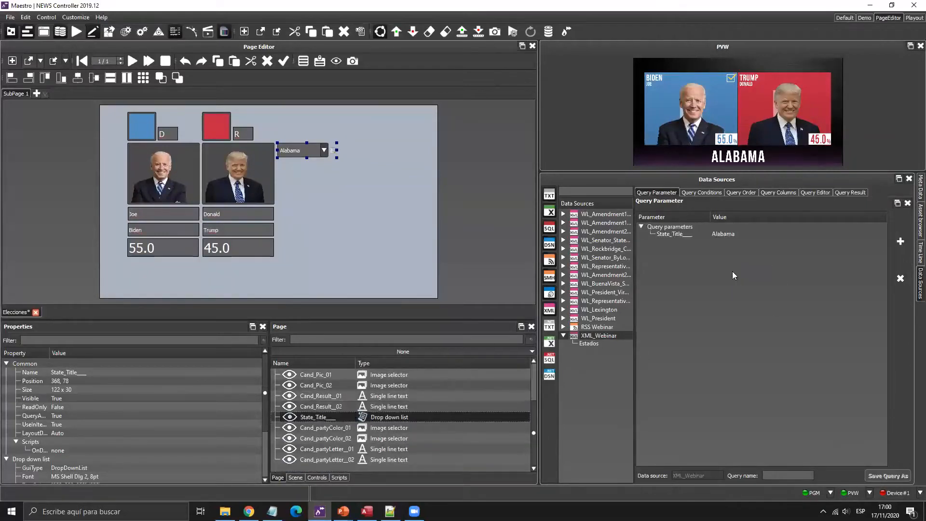
- Add the condition [XML].[state] = %State_Title% and run the query
left_click(710, 193)
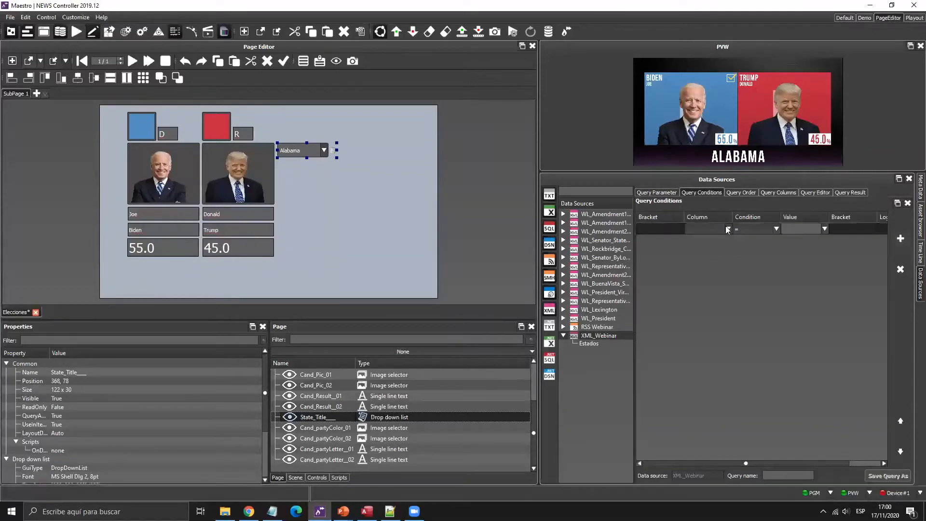
left_click(728, 230)
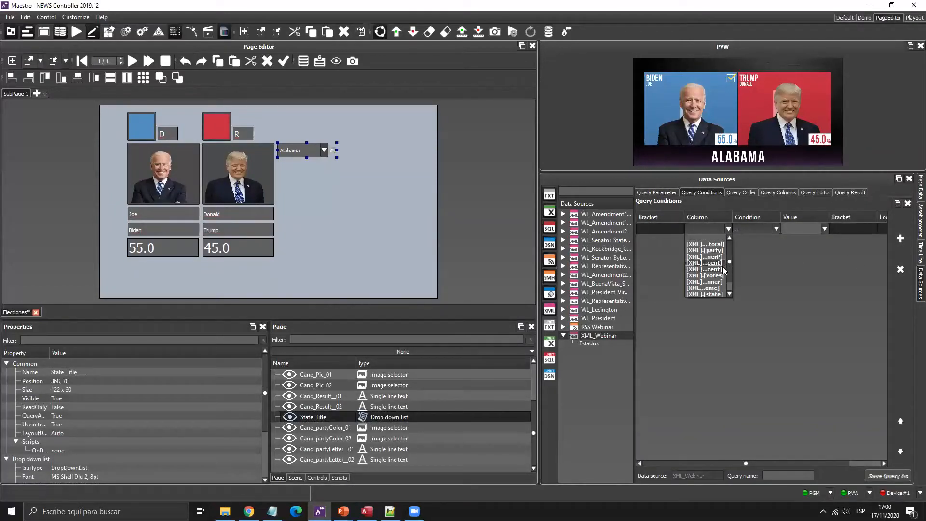
left_click(713, 293)
left_click(824, 230)
scroll(802, 280, "down", 1)
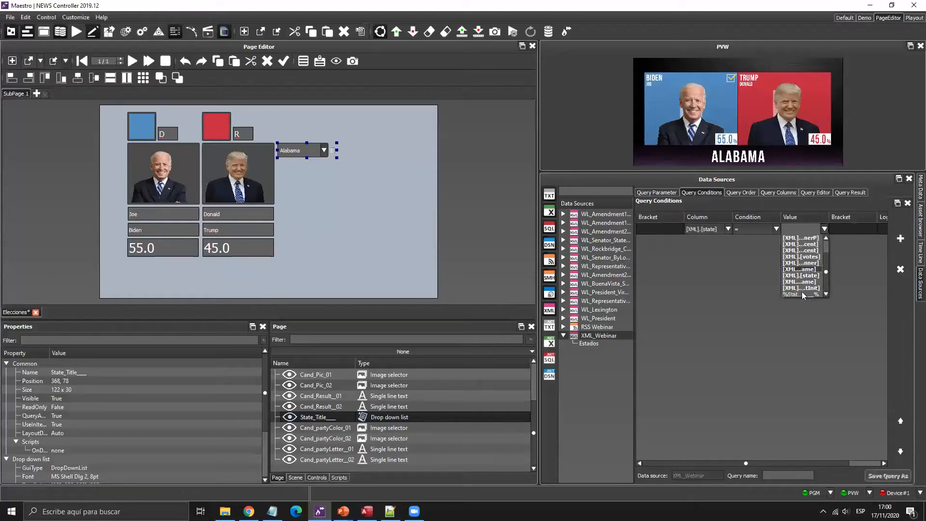
left_click(798, 294)
left_click(849, 192)
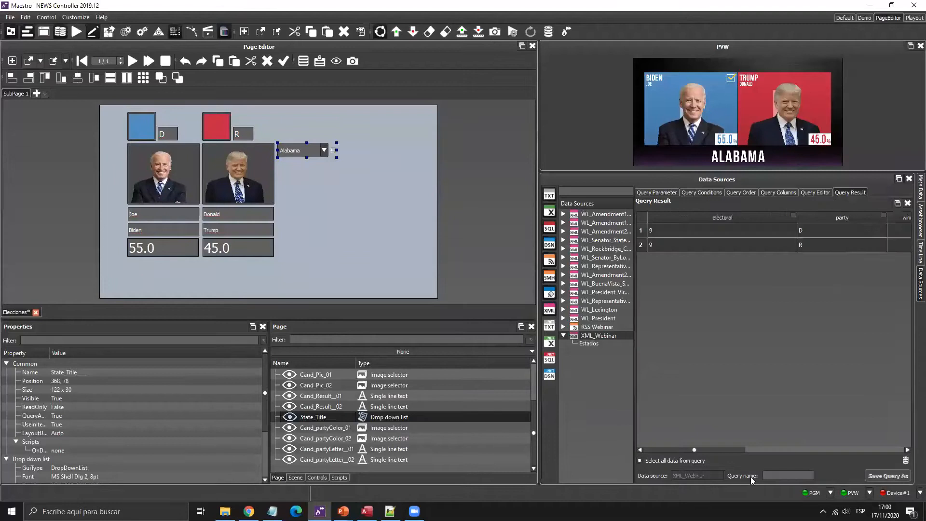
- Resize the electoral and party result columns and save the query as Resultados
left_click_drag(732, 450, 901, 438)
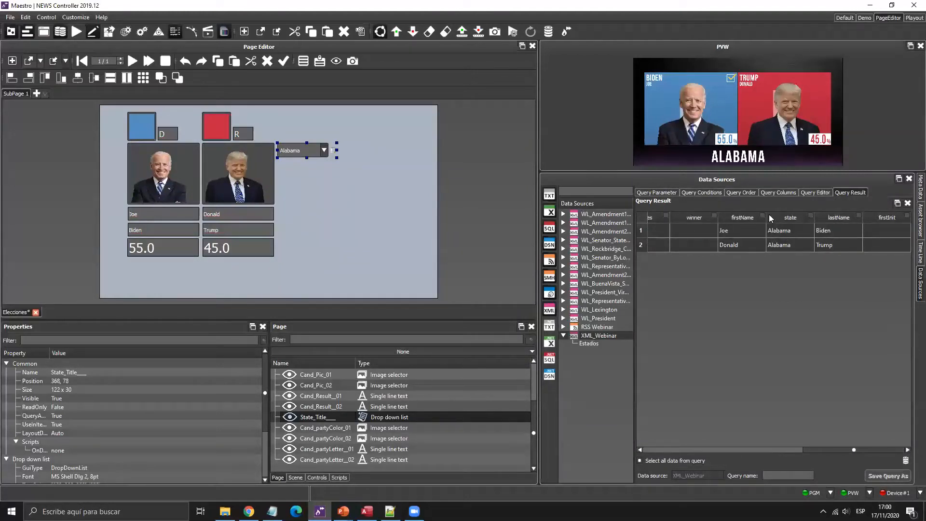
left_click_drag(837, 449, 667, 453)
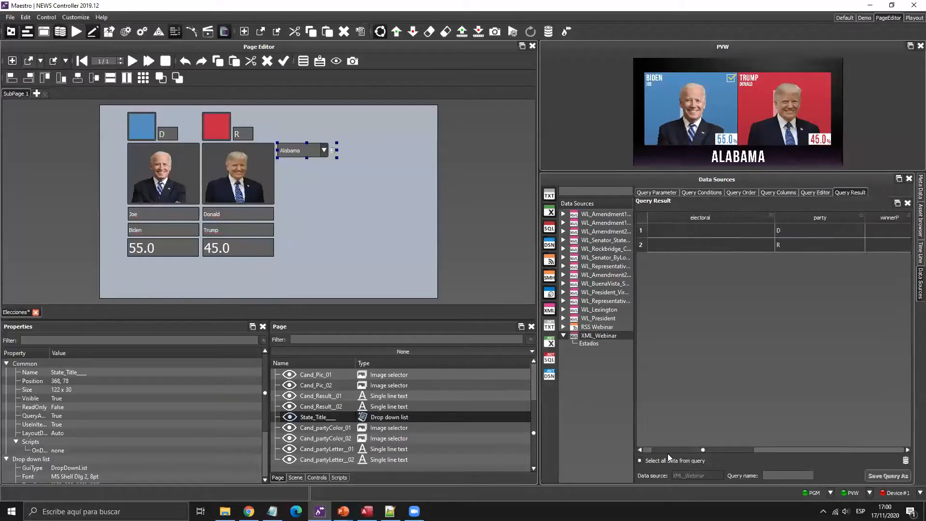
double_click(796, 217)
left_click_drag(795, 218, 733, 217)
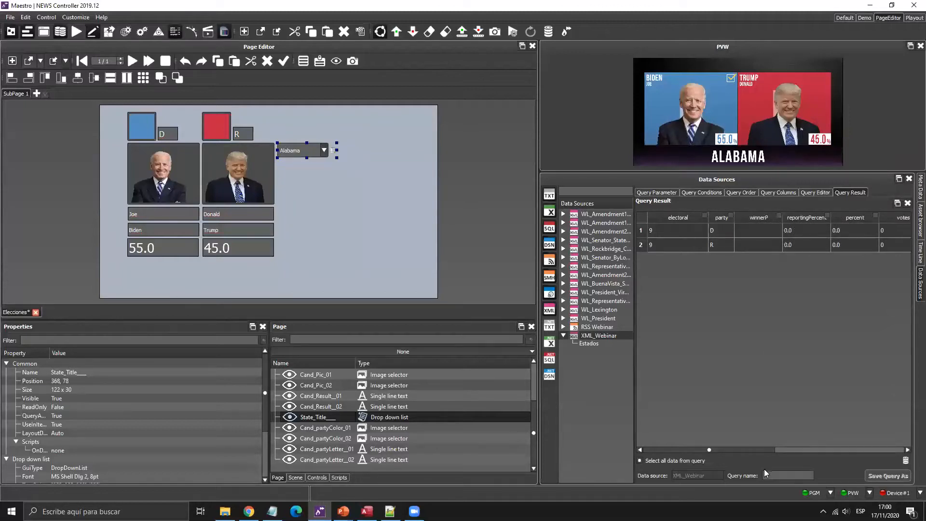
left_click_drag(756, 451, 760, 451)
left_click(796, 475)
type("Resultados")
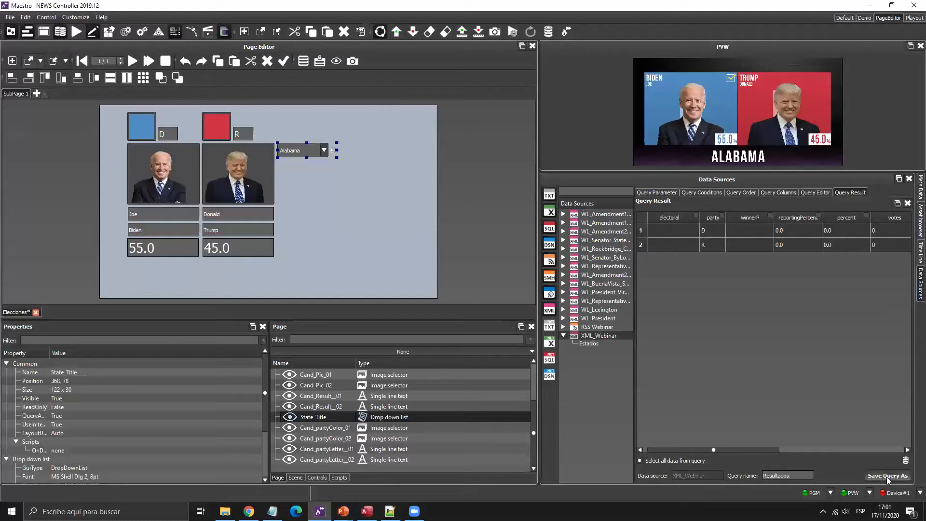
left_click(886, 476)
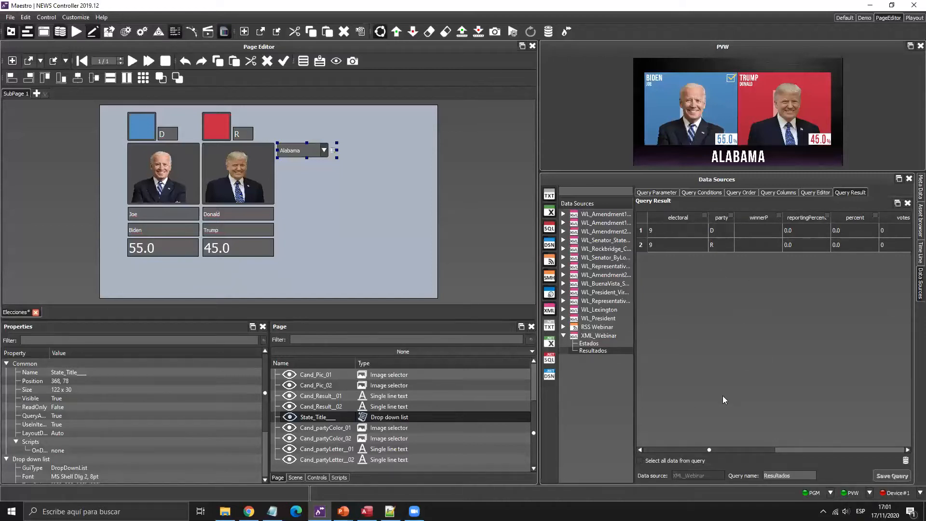
- Add a Query Order rule sorting Resultados by [XML].[percent] in DESC order and check results
left_click(807, 193)
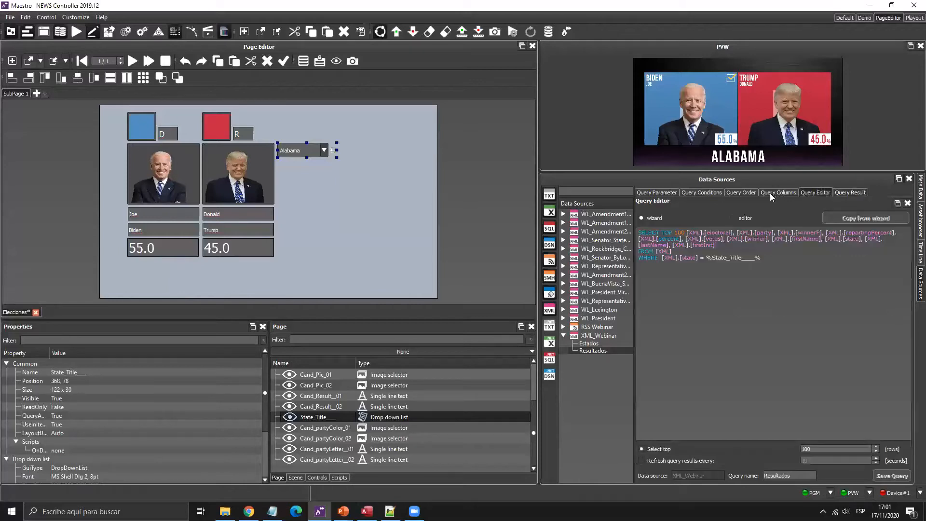
left_click(763, 195)
left_click(740, 193)
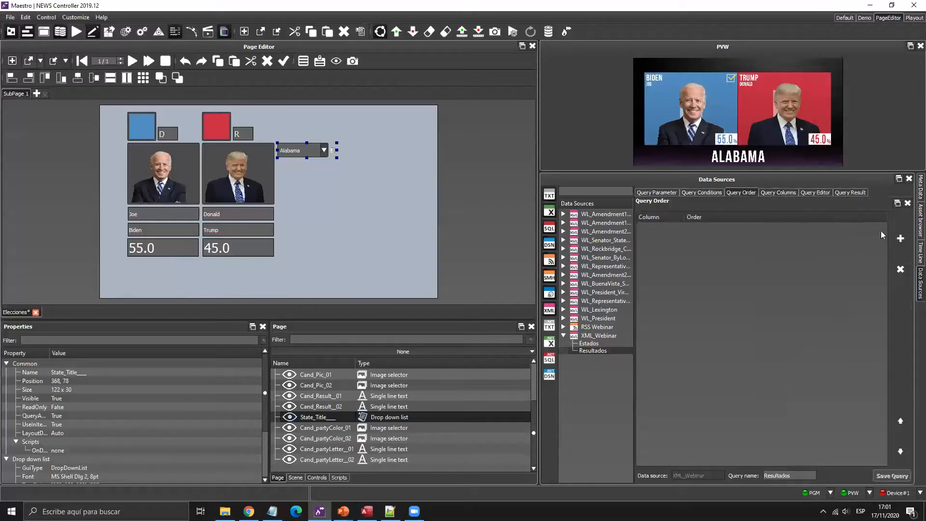
left_click(679, 228)
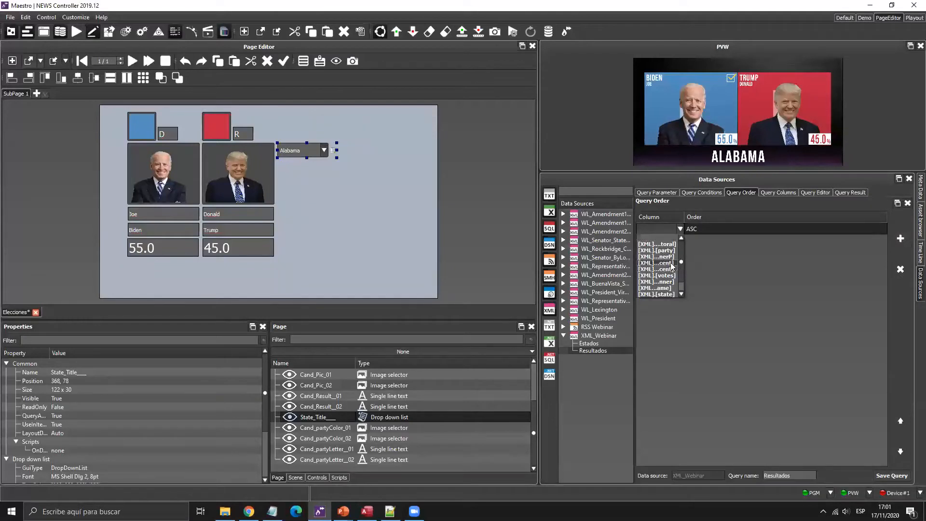
left_click(670, 263)
left_click(680, 228)
left_click(685, 235)
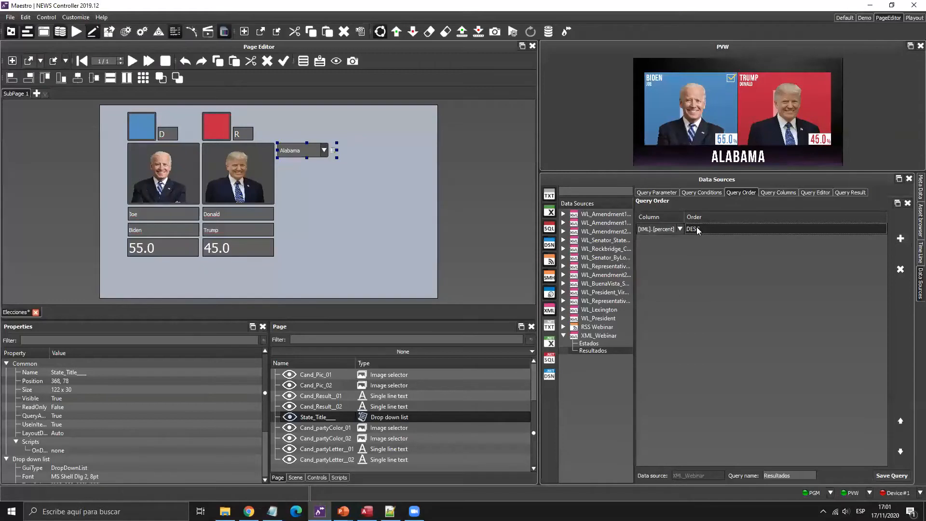
left_click(853, 192)
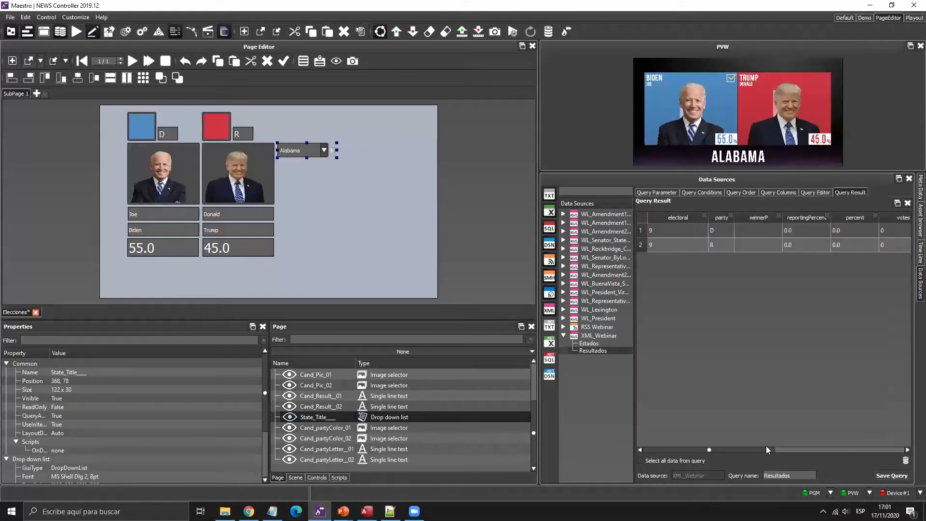
left_click_drag(811, 450, 781, 435)
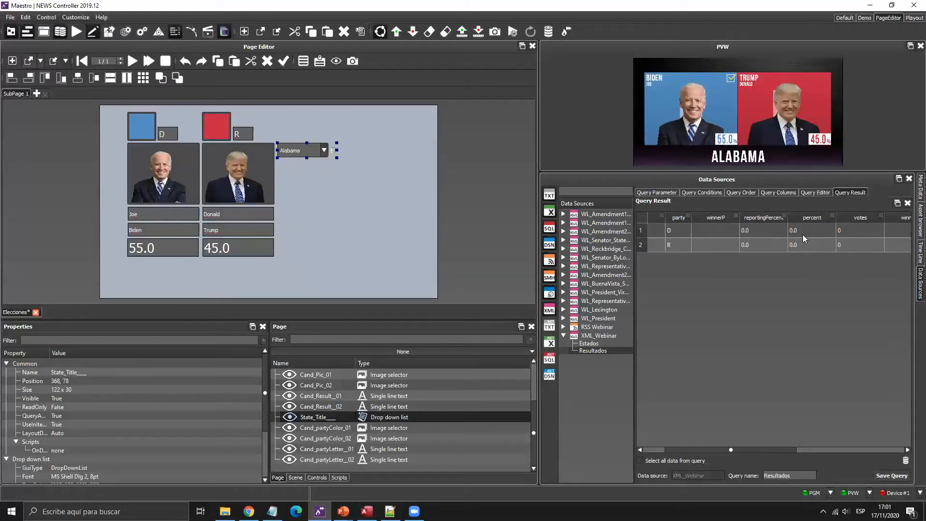
left_click(744, 195)
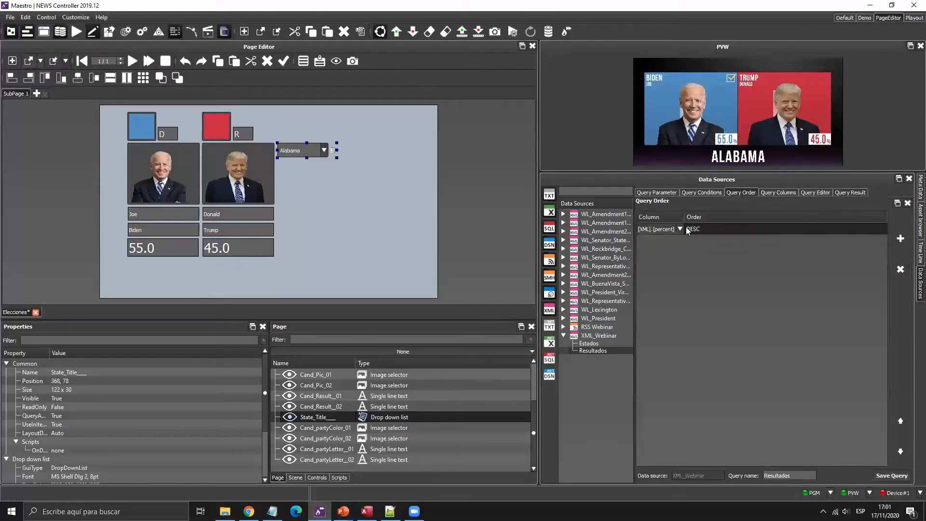
- Link both candidates' percentage fields to the Resultados percent column
left_click(846, 192)
left_click_drag(780, 449, 805, 449)
left_click_drag(762, 230, 252, 225)
left_click_drag(175, 250, 176, 250)
left_click_drag(747, 245, 228, 253)
- Link both candidates' last-name and first-name fields to the Resultados lastName and firstName columns
left_click_drag(784, 450, 865, 450)
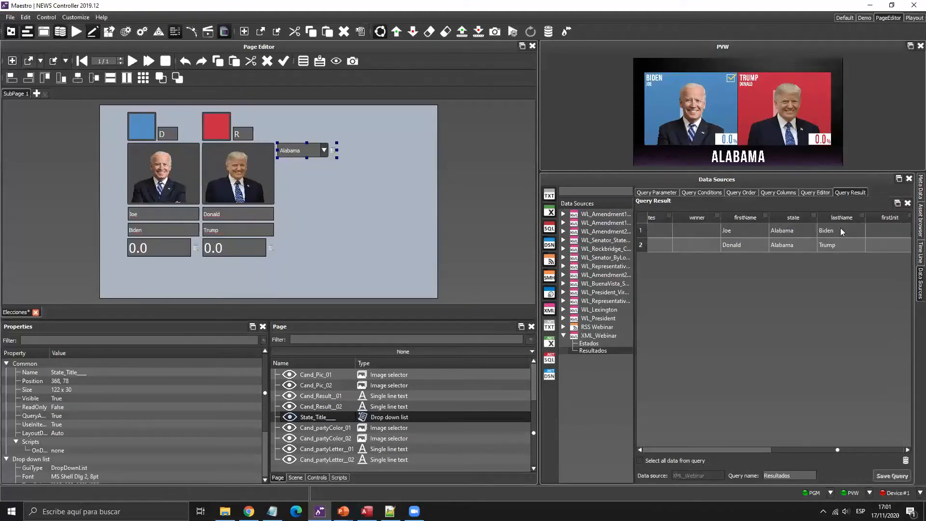
left_click_drag(842, 231, 164, 230)
left_click_drag(842, 245, 234, 230)
left_click_drag(742, 231, 163, 214)
left_click_drag(724, 242, 249, 215)
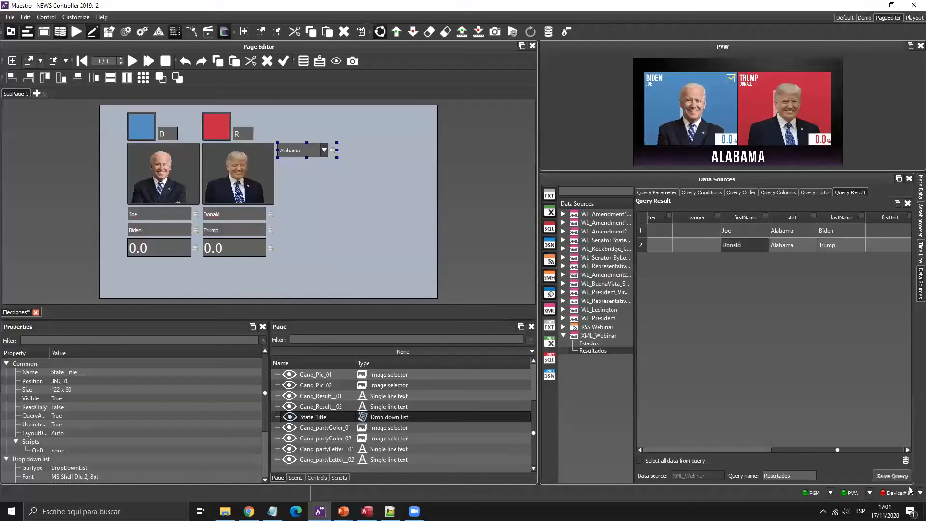
left_click_drag(806, 450, 624, 443)
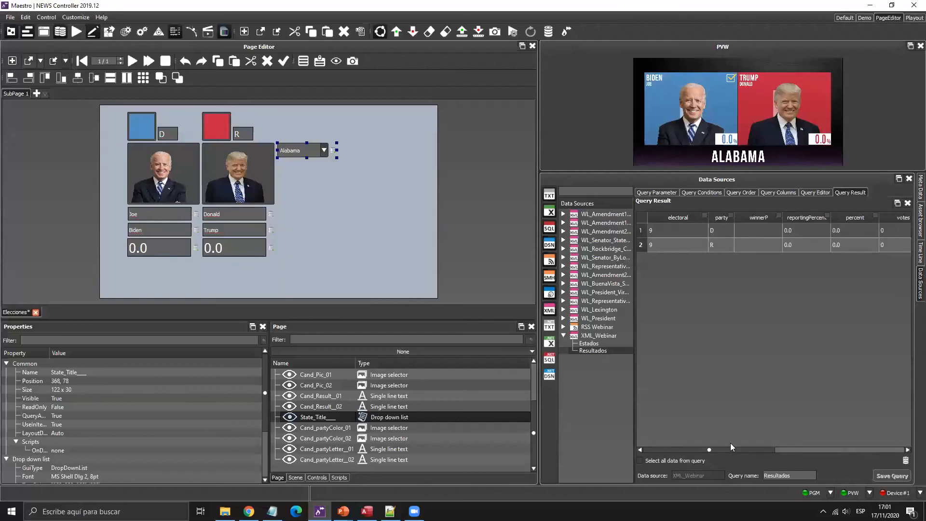
mouse_move(736, 447)
left_mouse_down()
mouse_move(895, 451)
mouse_move(752, 443)
left_mouse_up()
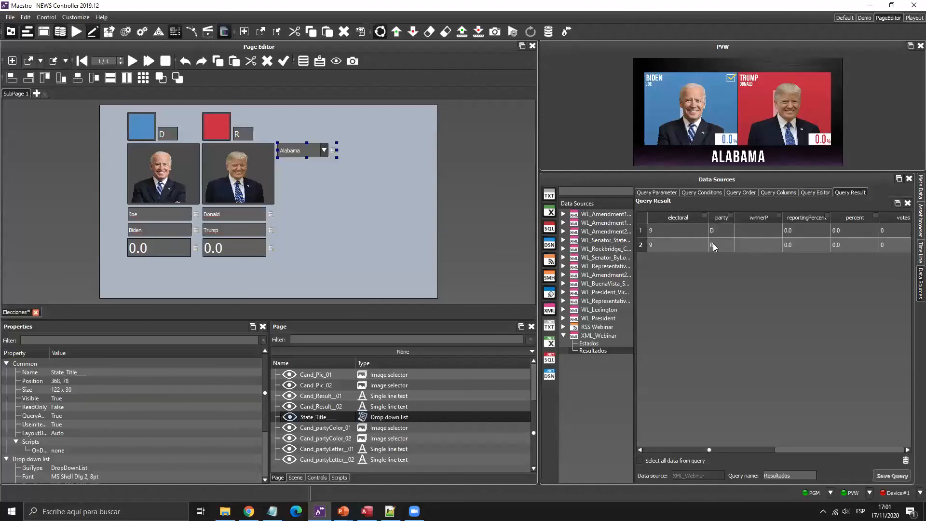